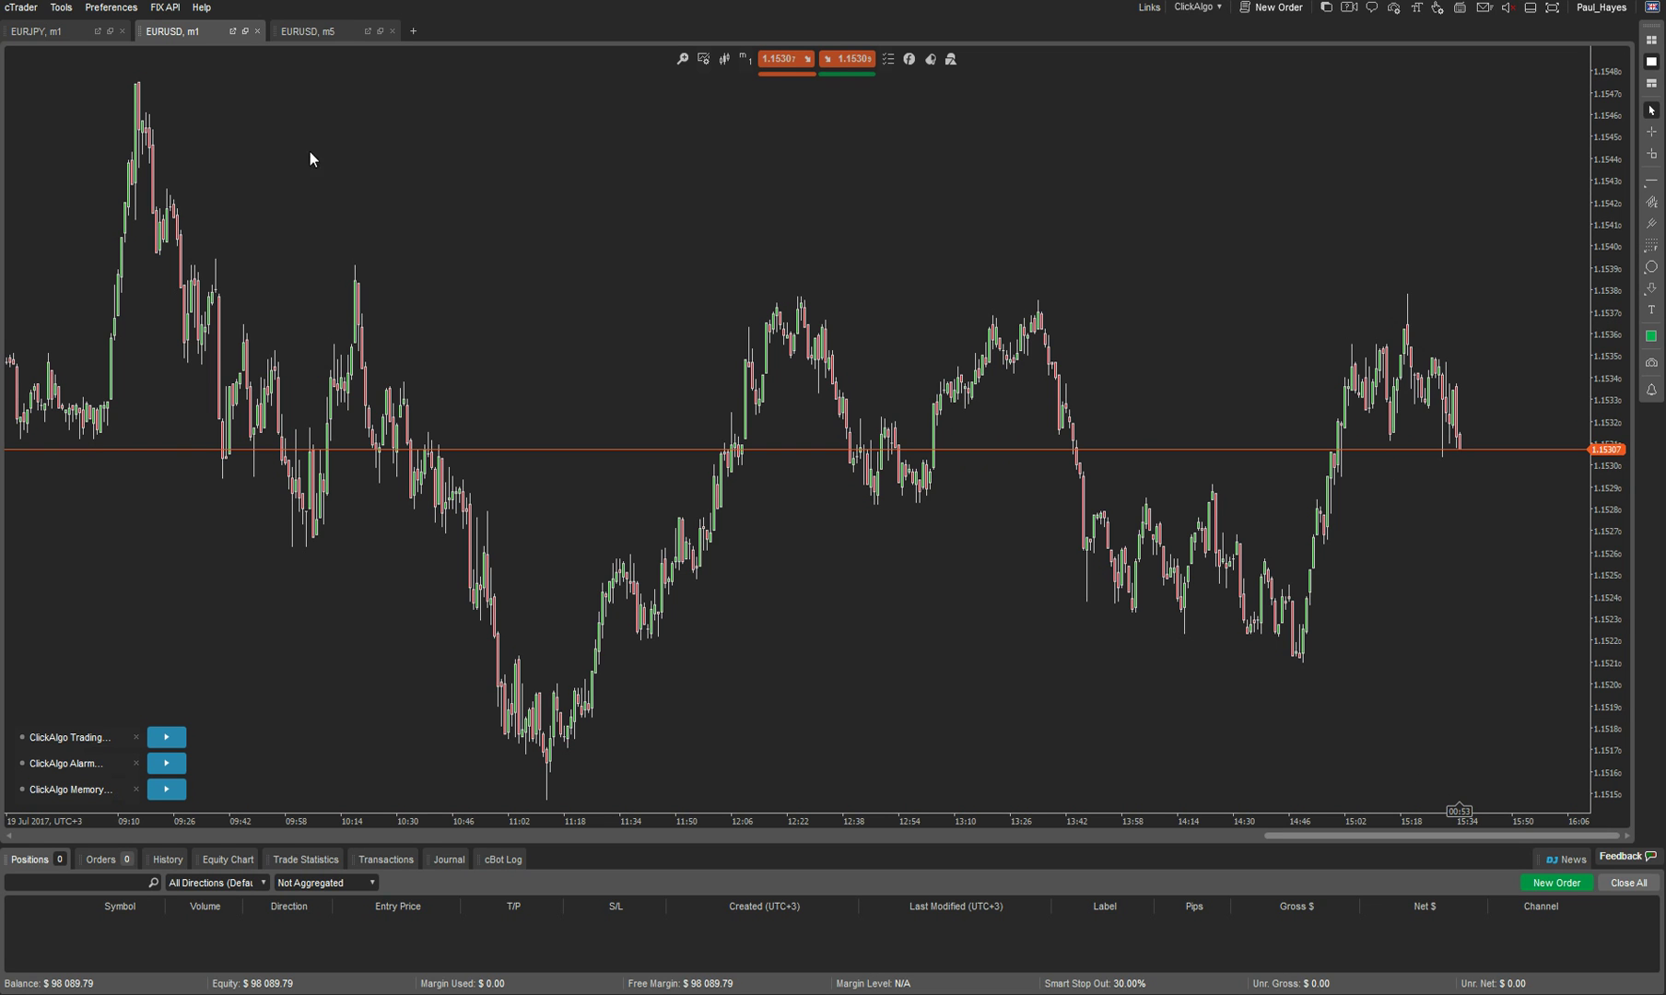
- Start the ClickAlgo Trading cBot running on the EURUSD m1 chart
{"action": "left_click", "coordinate": [156, 736]}
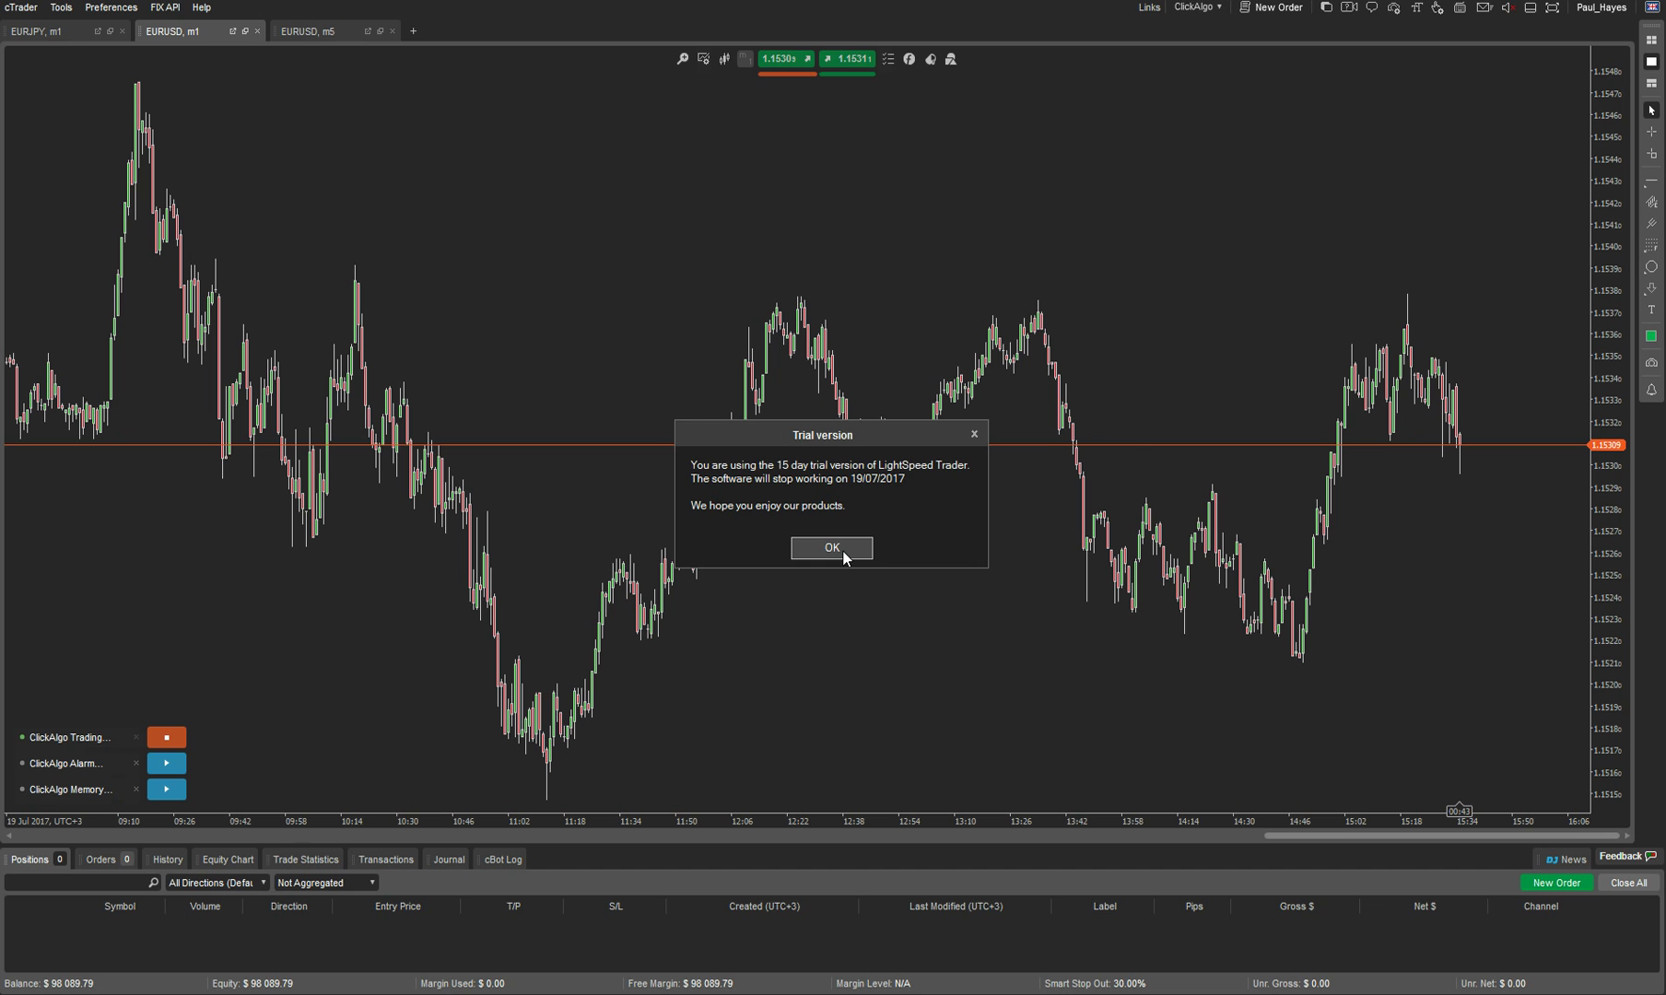
- Dismiss the trial-version notice and park the EURUSD tool panel near the chart's top centre
{"action": "left_click", "coordinate": [841, 549]}
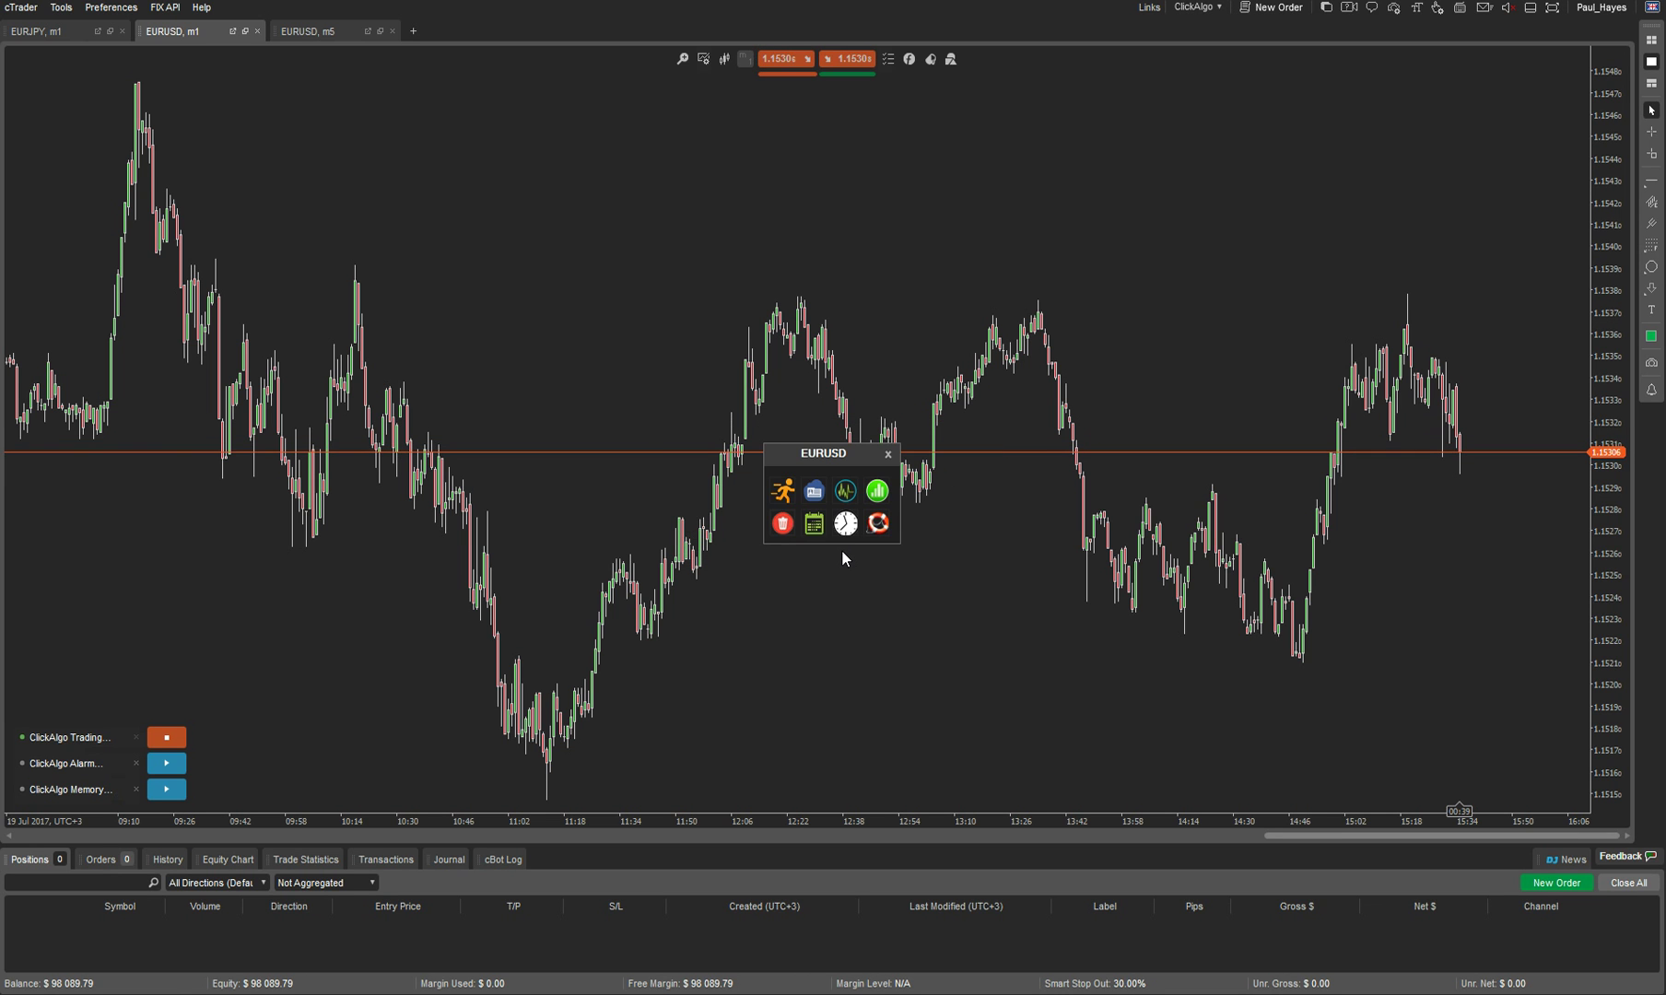
{"action": "left_click_drag", "start_coordinate": [839, 457], "coordinate": [1181, 154]}
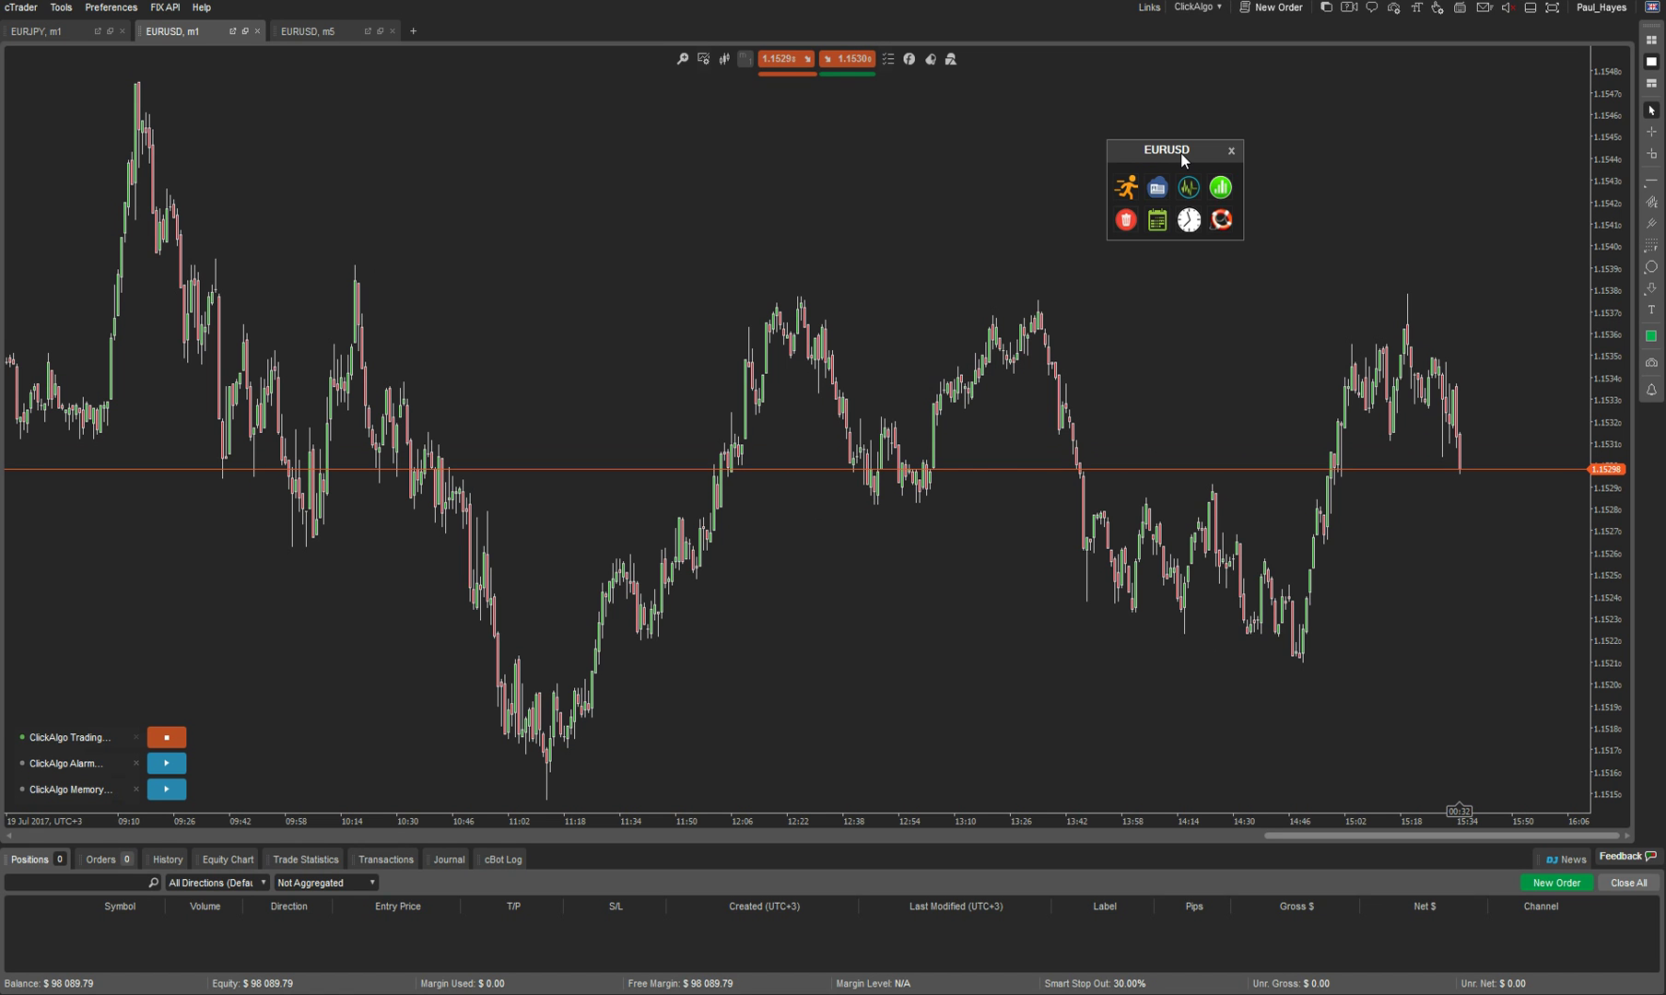
{"action": "left_click_drag", "start_coordinate": [1183, 157], "coordinate": [1057, 116]}
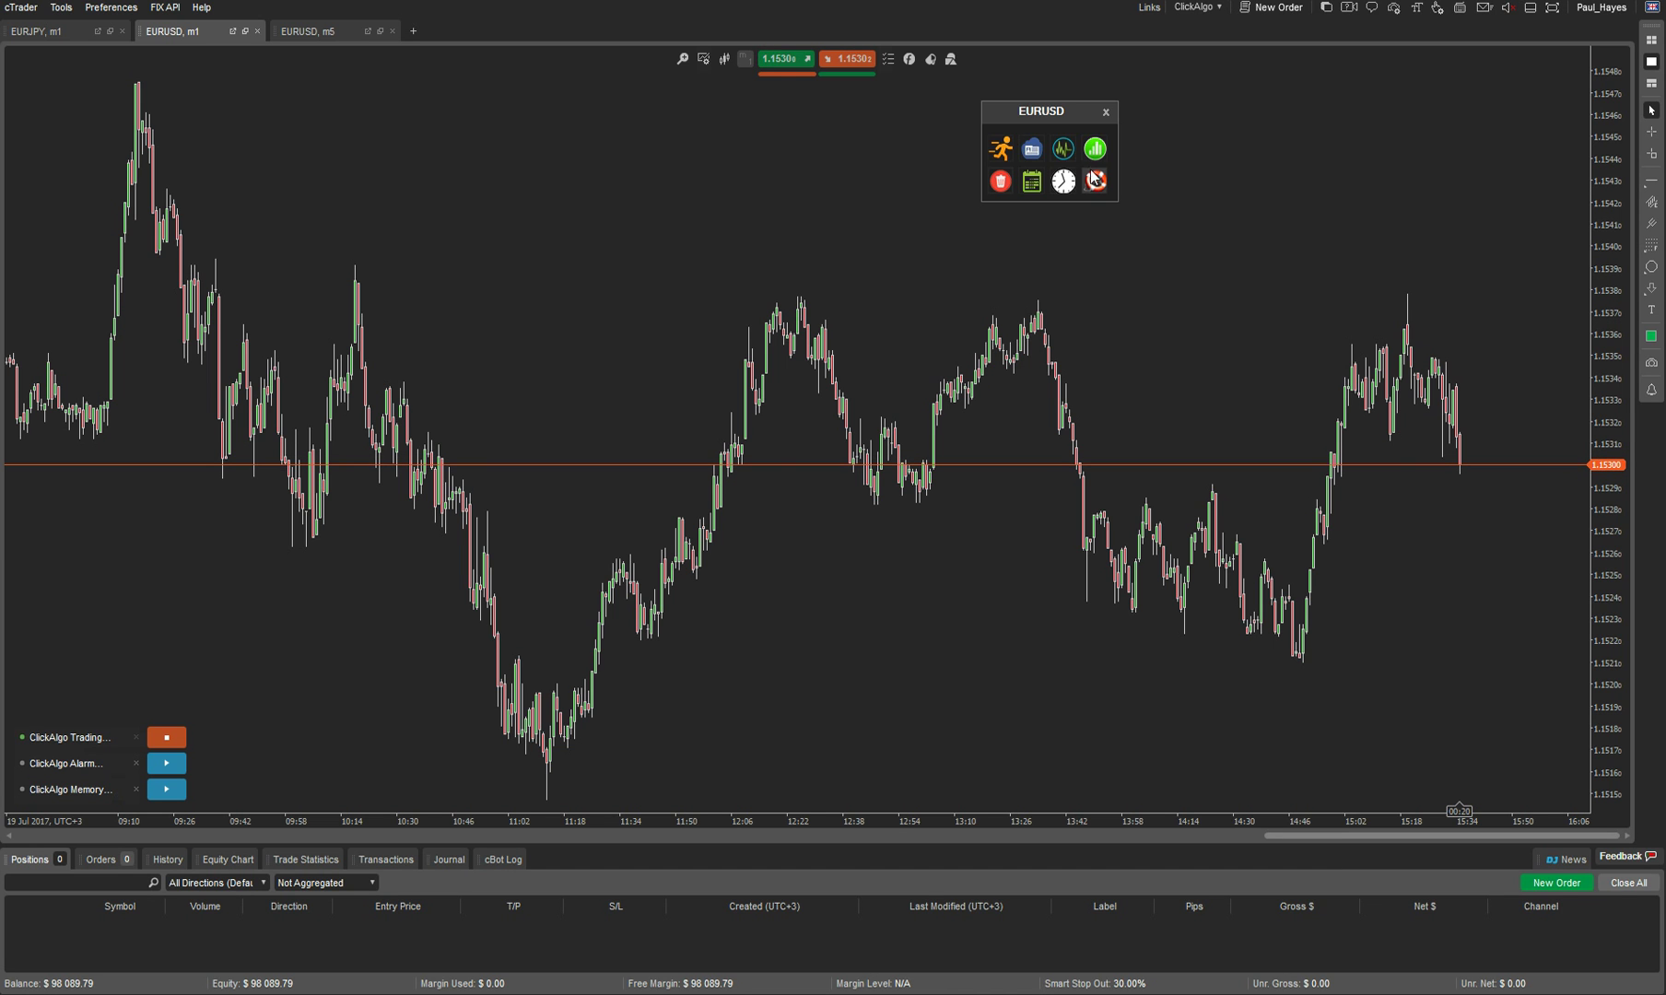
{"action": "left_click_drag", "start_coordinate": [1062, 112], "coordinate": [745, 188]}
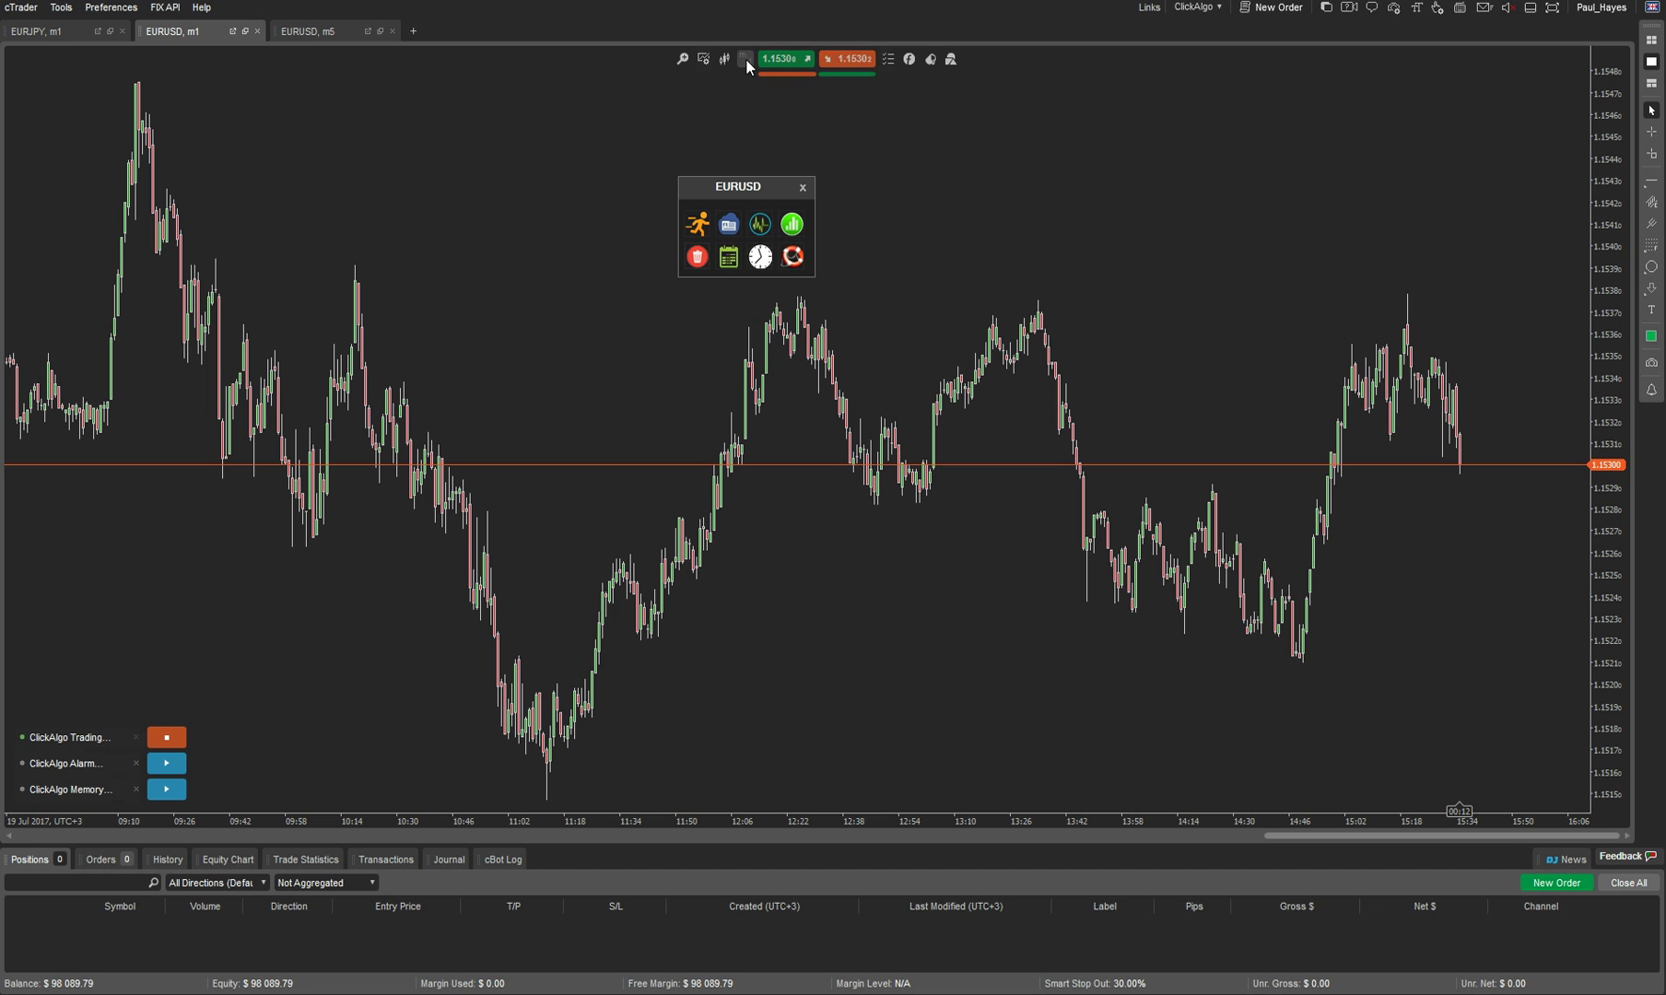
{"action": "left_click_drag", "start_coordinate": [742, 184], "coordinate": [642, 205]}
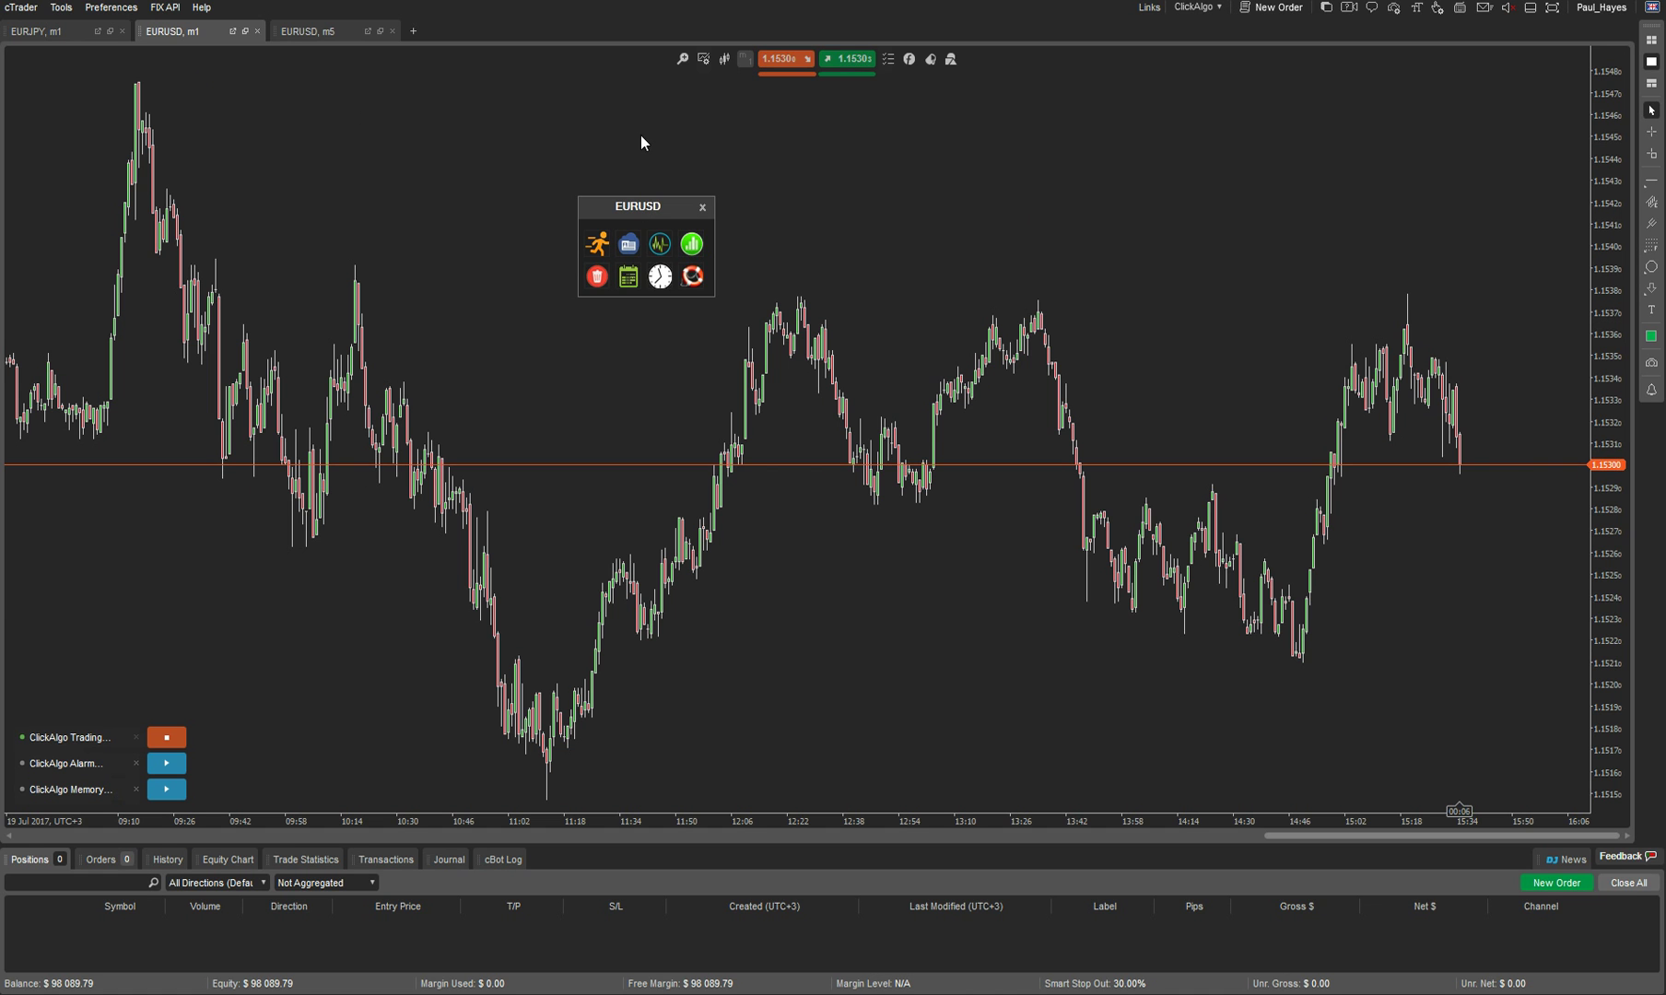
- Show the EURUSD m5 chart, shifting its tool panel right and checking the timeframe list
{"action": "left_click", "coordinate": [302, 34]}
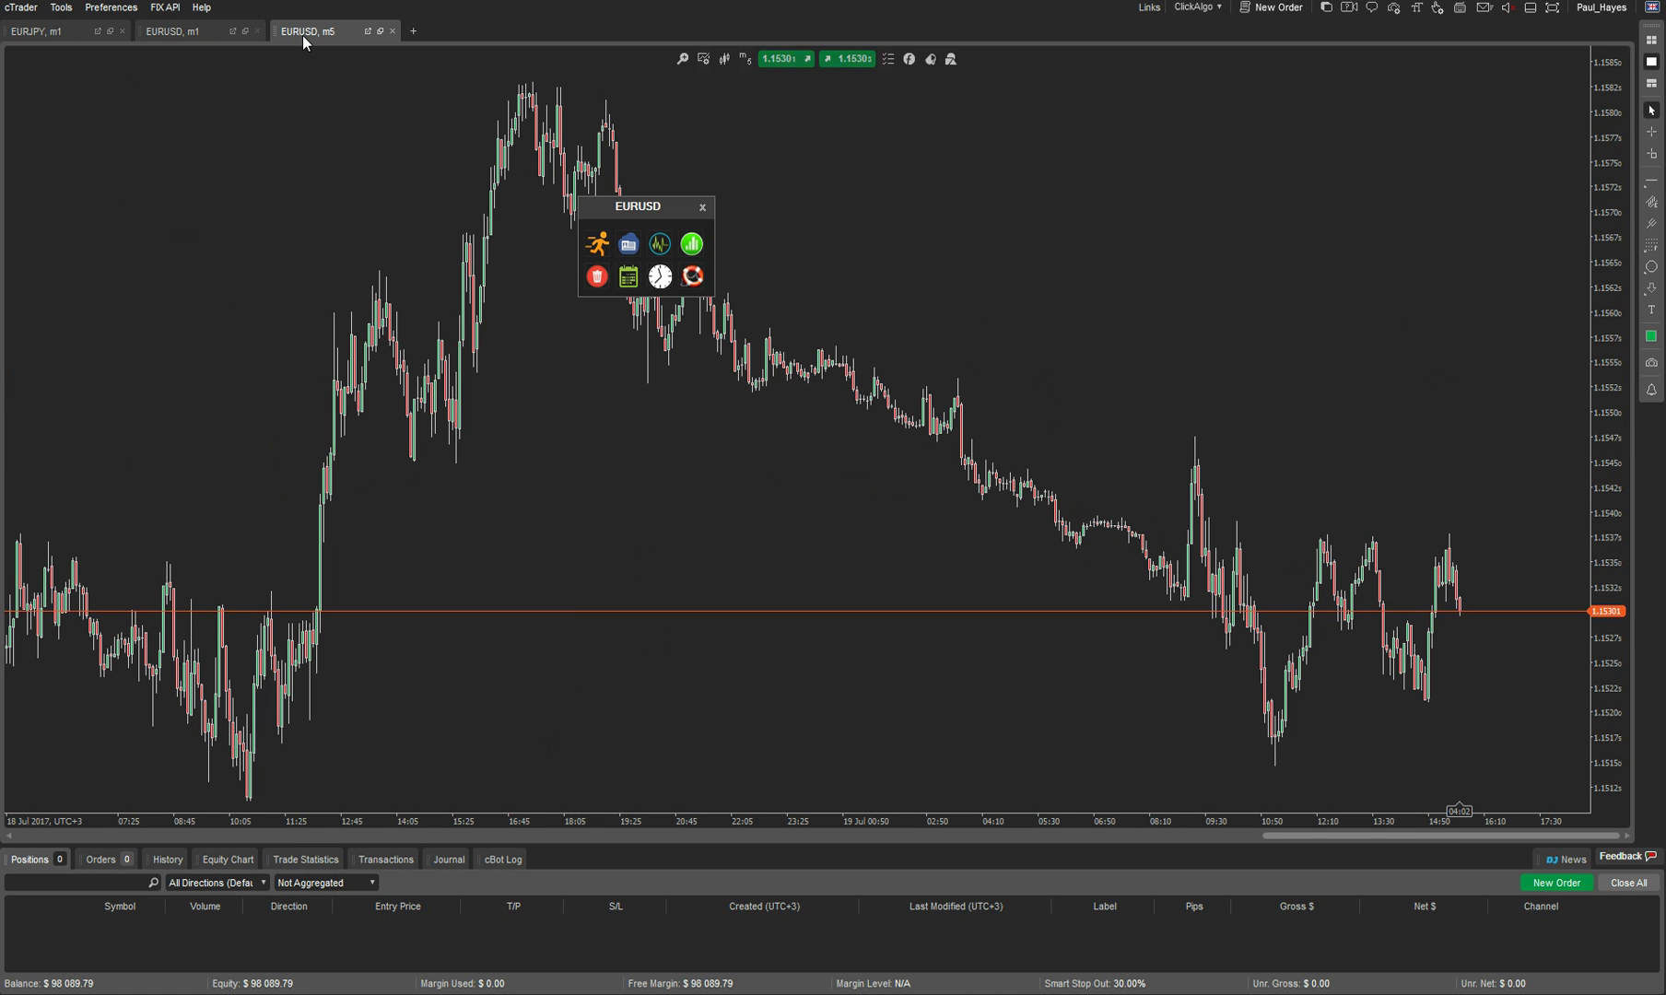
{"action": "left_click_drag", "start_coordinate": [608, 209], "coordinate": [983, 203]}
{"action": "left_click", "coordinate": [745, 58]}
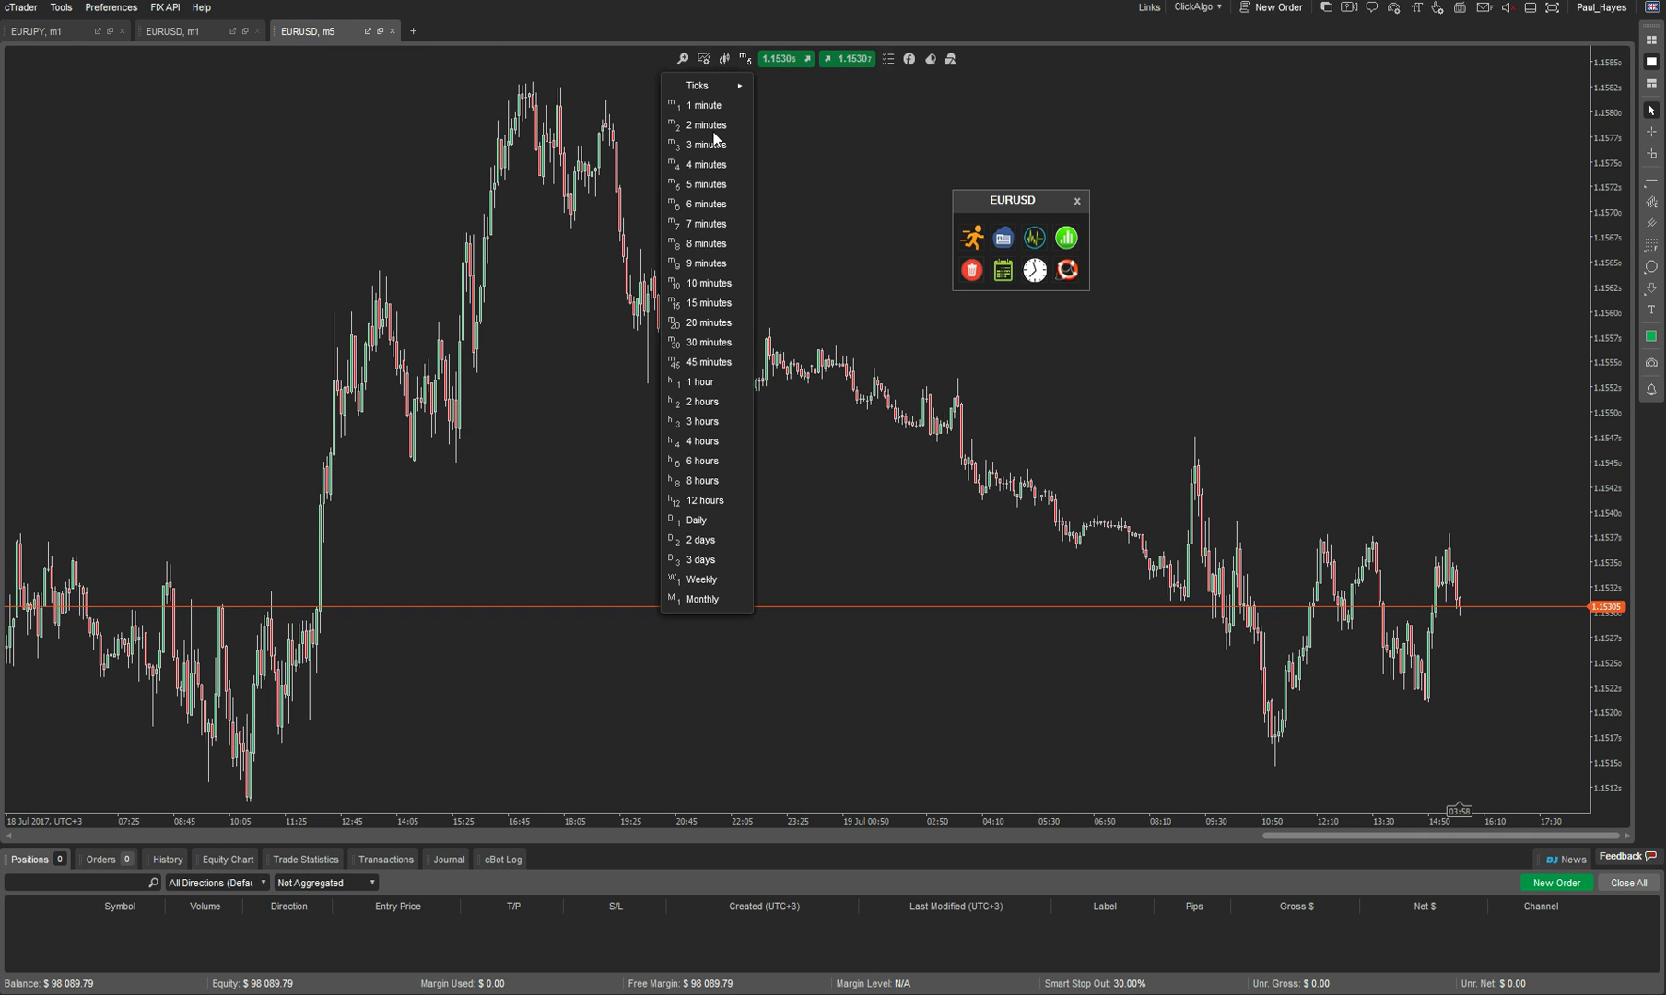
{"action": "left_click", "coordinate": [1363, 349]}
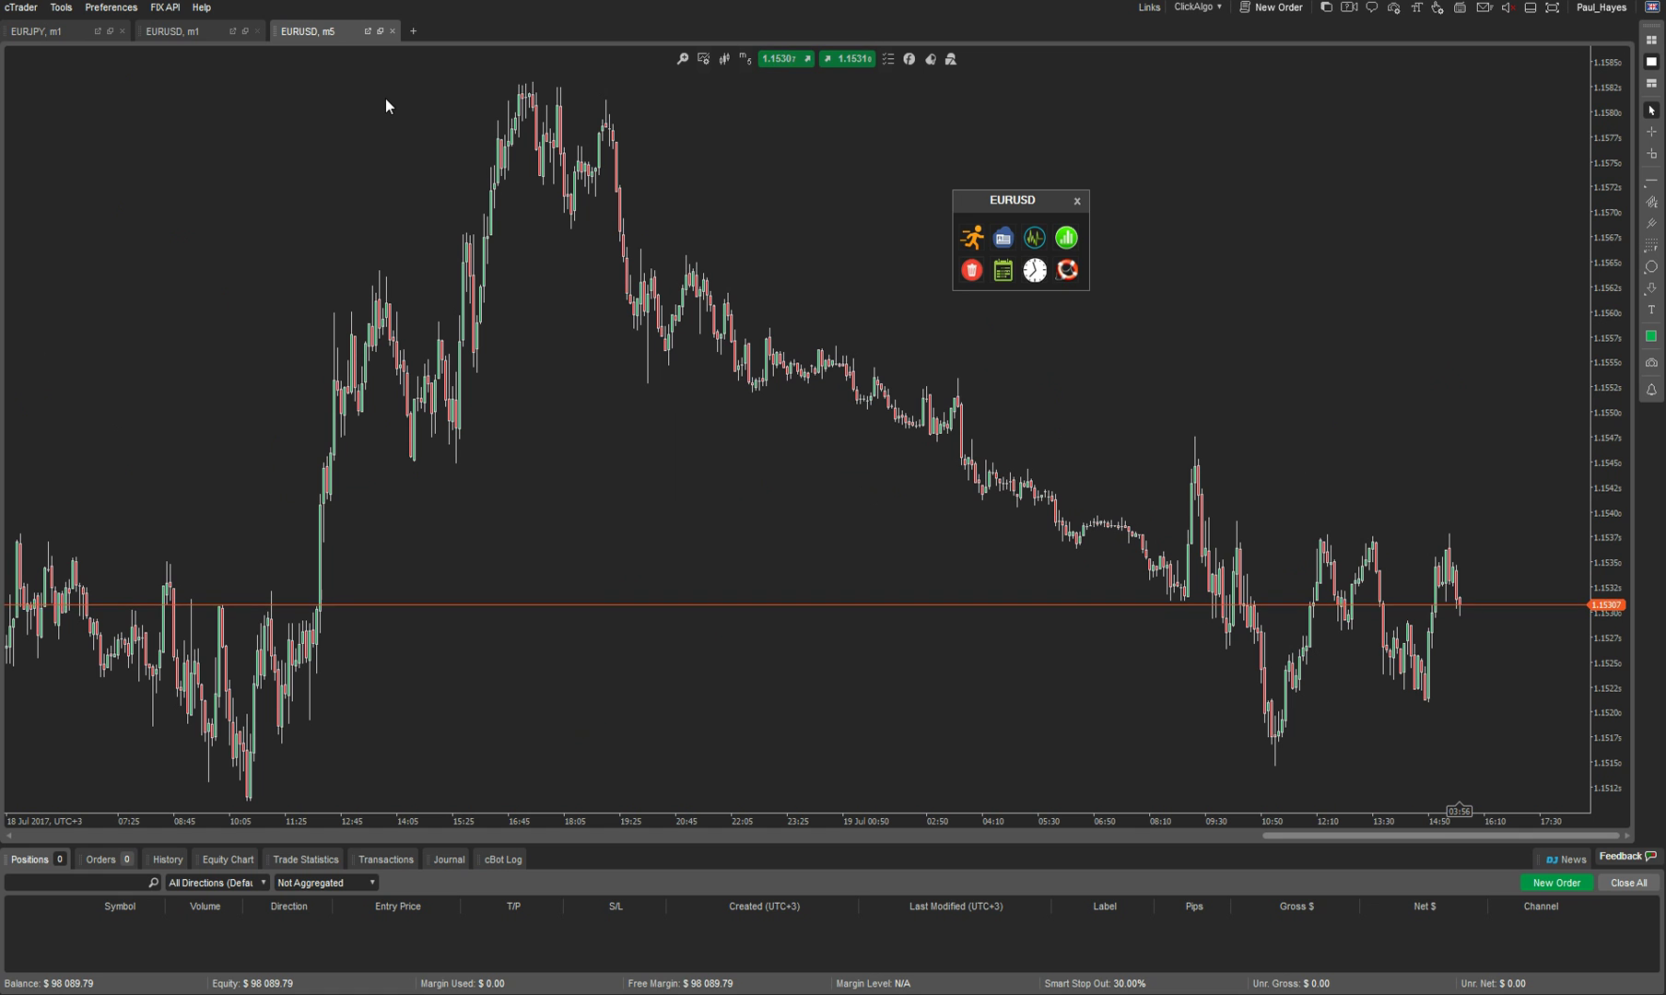
{"action": "left_click", "coordinate": [182, 31]}
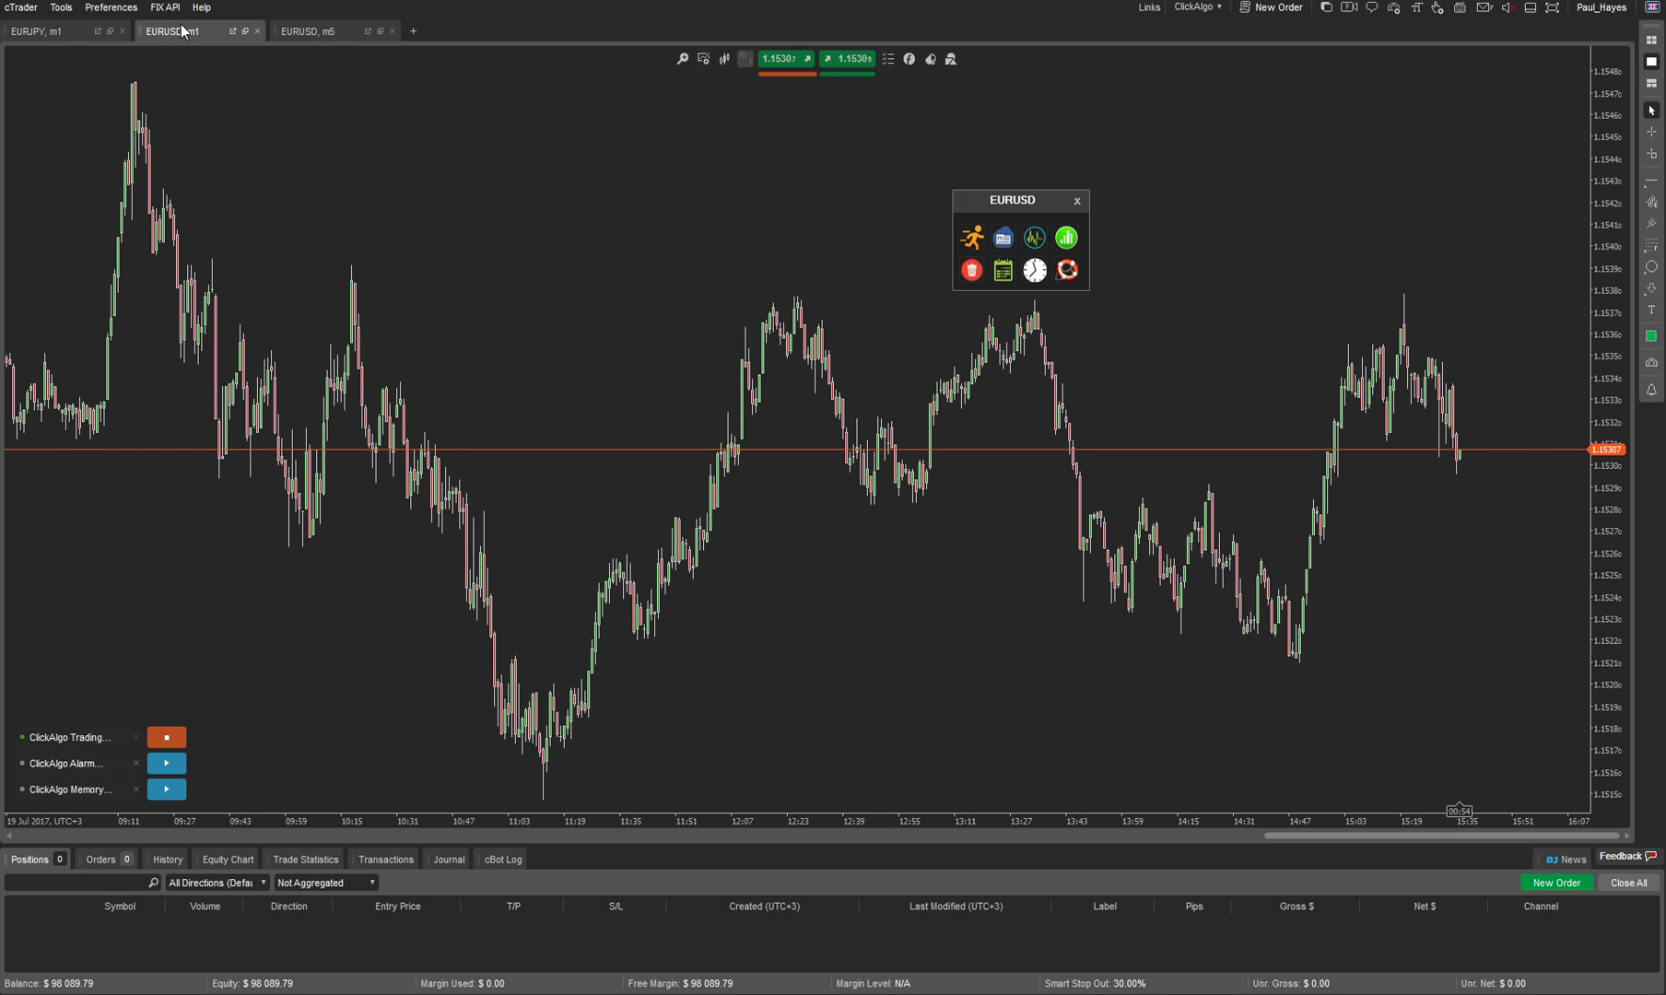
{"action": "left_click", "coordinate": [322, 33]}
- Open the EURUSD buy/sell trade panel from the ClickAlgo tool panel
{"action": "left_click_drag", "start_coordinate": [1017, 199], "coordinate": [794, 140]}
{"action": "left_click", "coordinate": [779, 157]}
{"action": "left_click_drag", "start_coordinate": [913, 428], "coordinate": [1322, 154]}
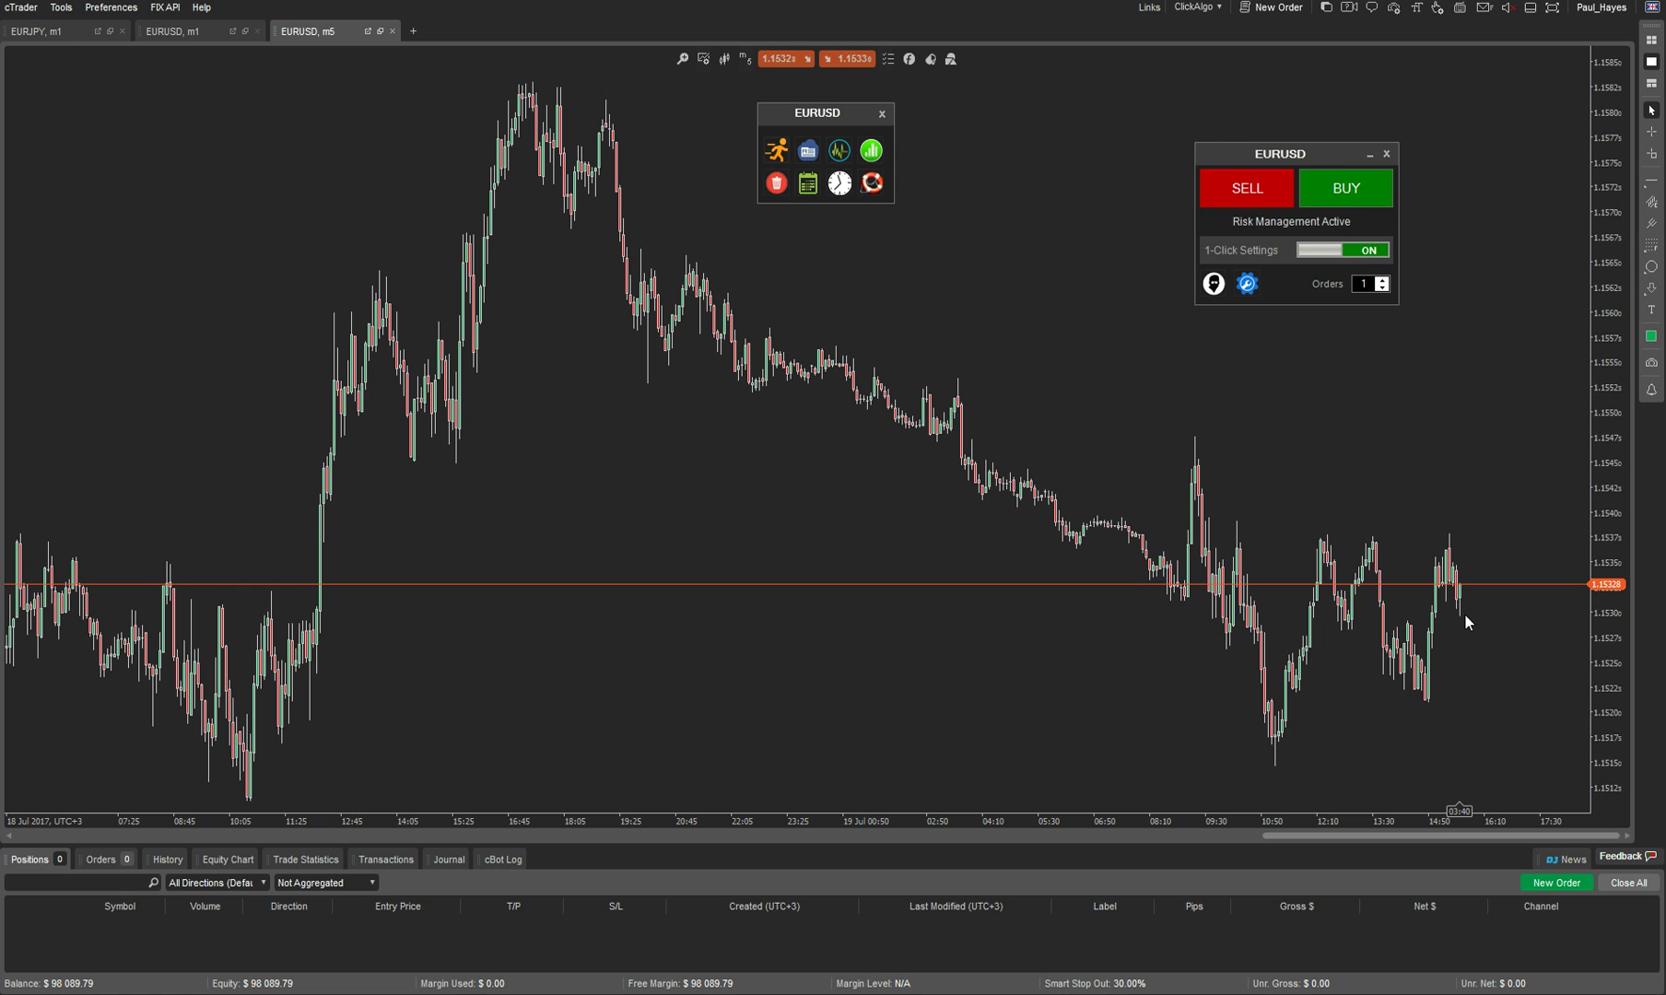
- Zoom in to larger candles and move the trade panel to the lower right
{"action": "left_click_drag", "start_coordinate": [1158, 535], "coordinate": [1173, 626]}
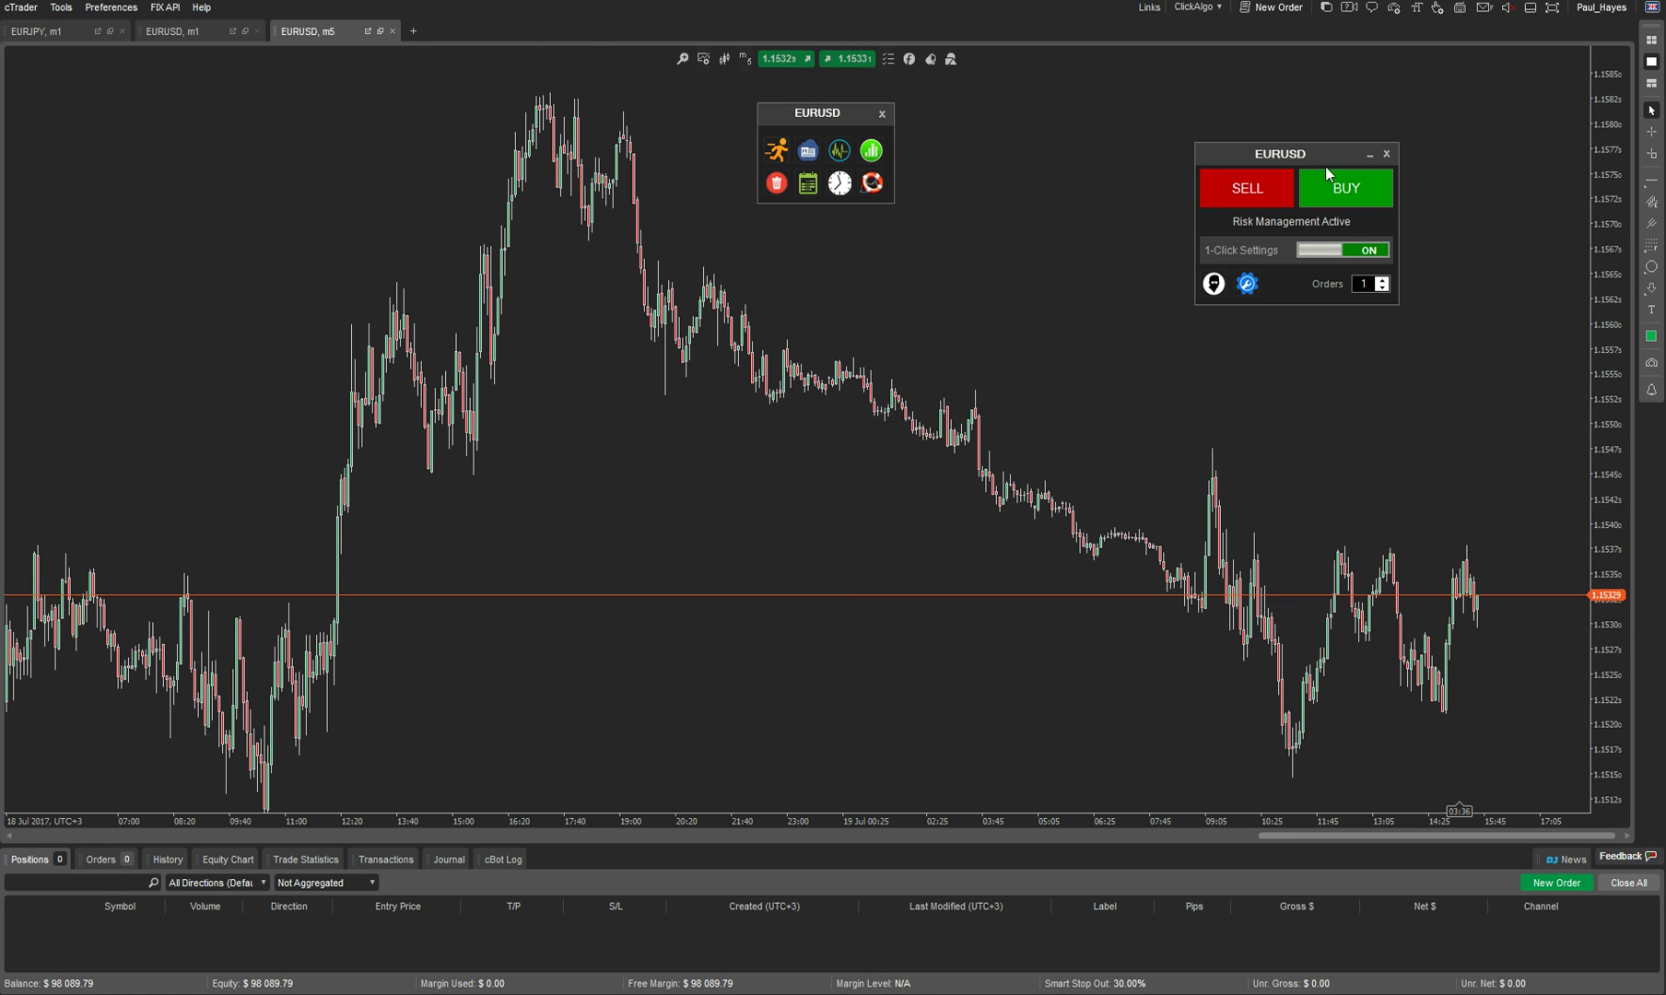
{"action": "left_click_drag", "start_coordinate": [1325, 161], "coordinate": [1437, 323]}
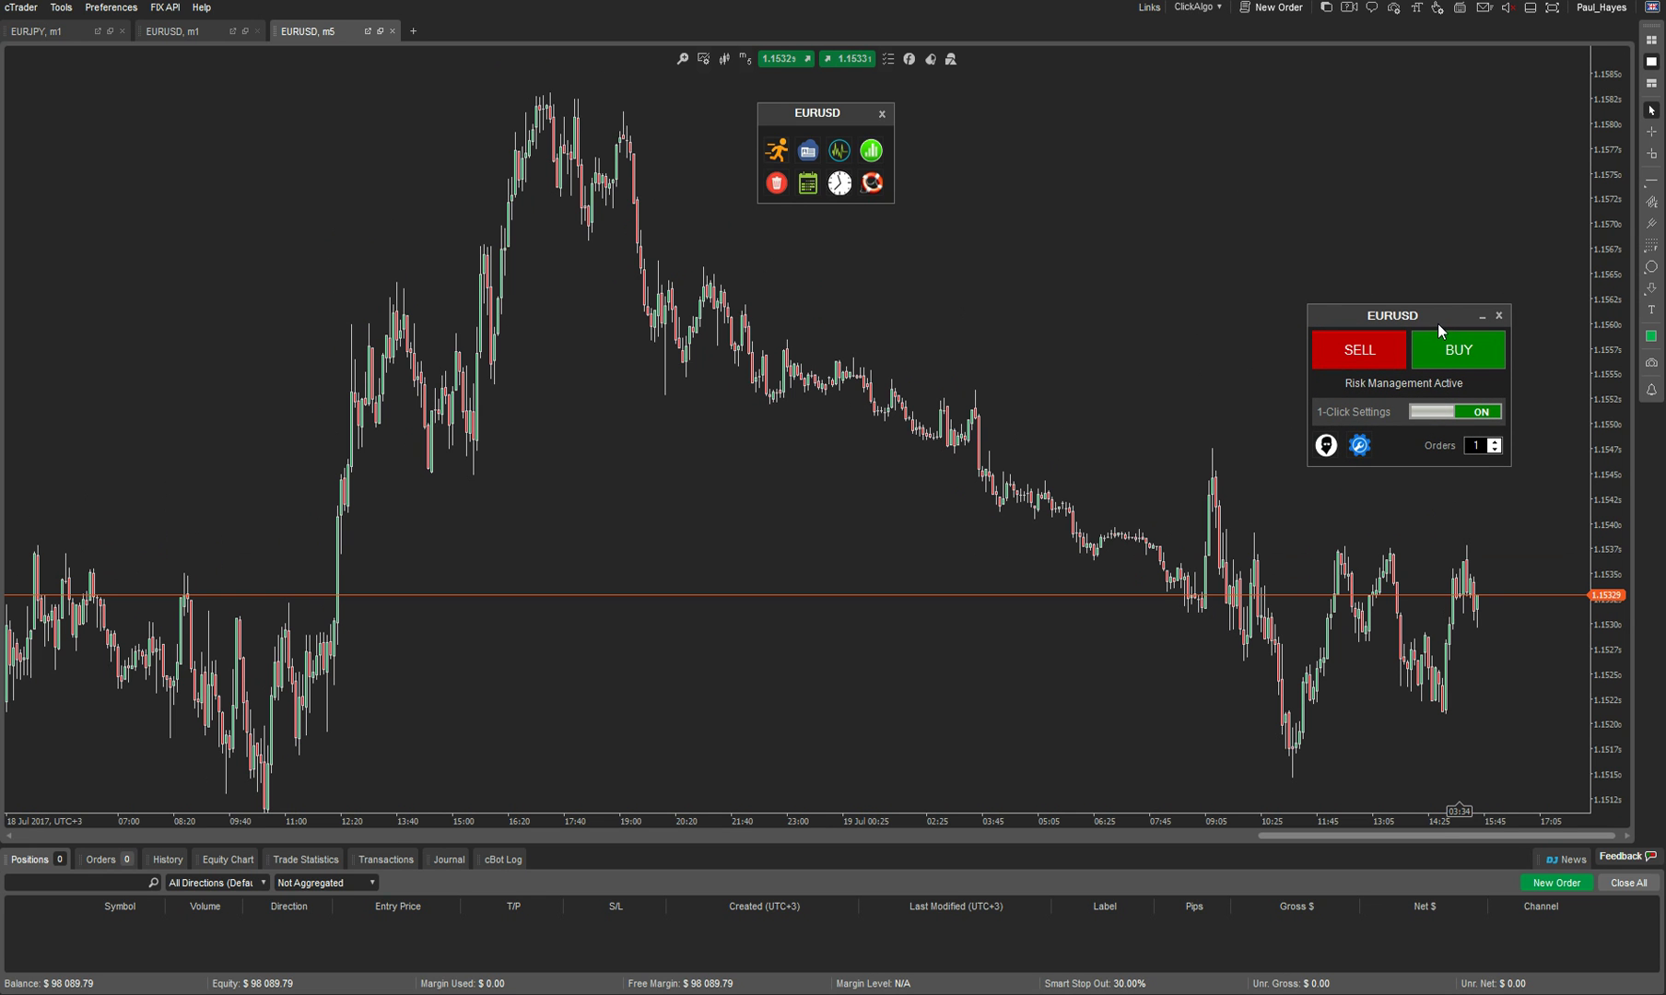
{"action": "left_click", "coordinate": [685, 58]}
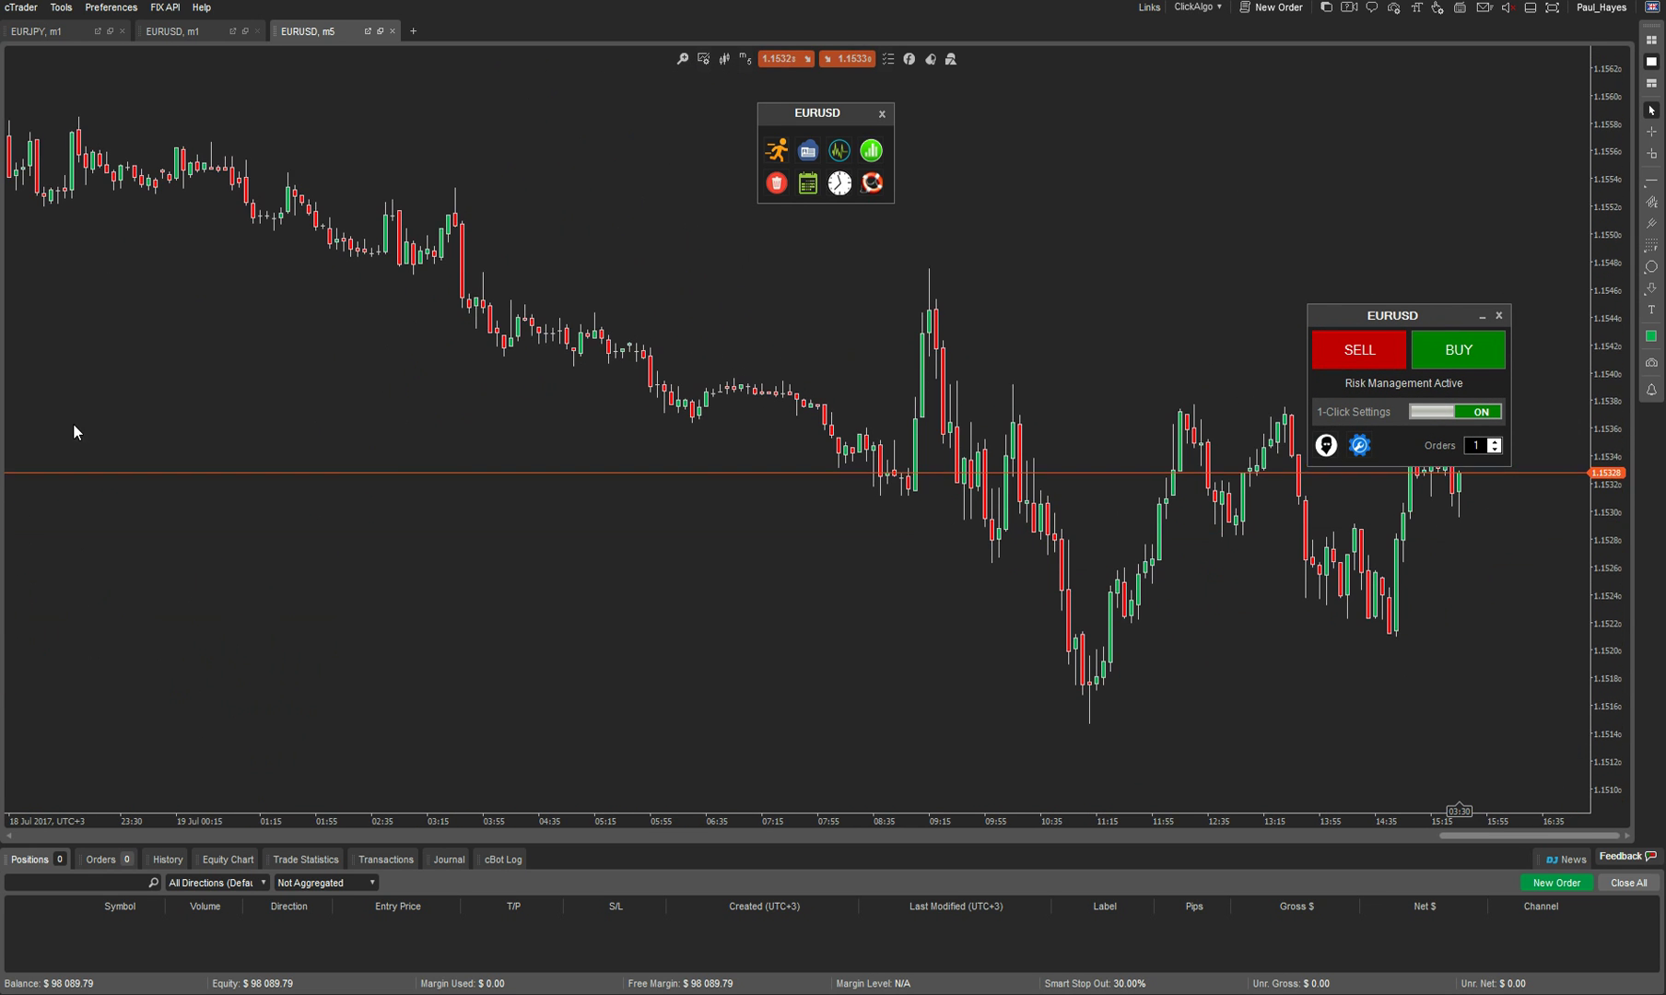
{"action": "left_click_drag", "start_coordinate": [1439, 318], "coordinate": [1449, 229]}
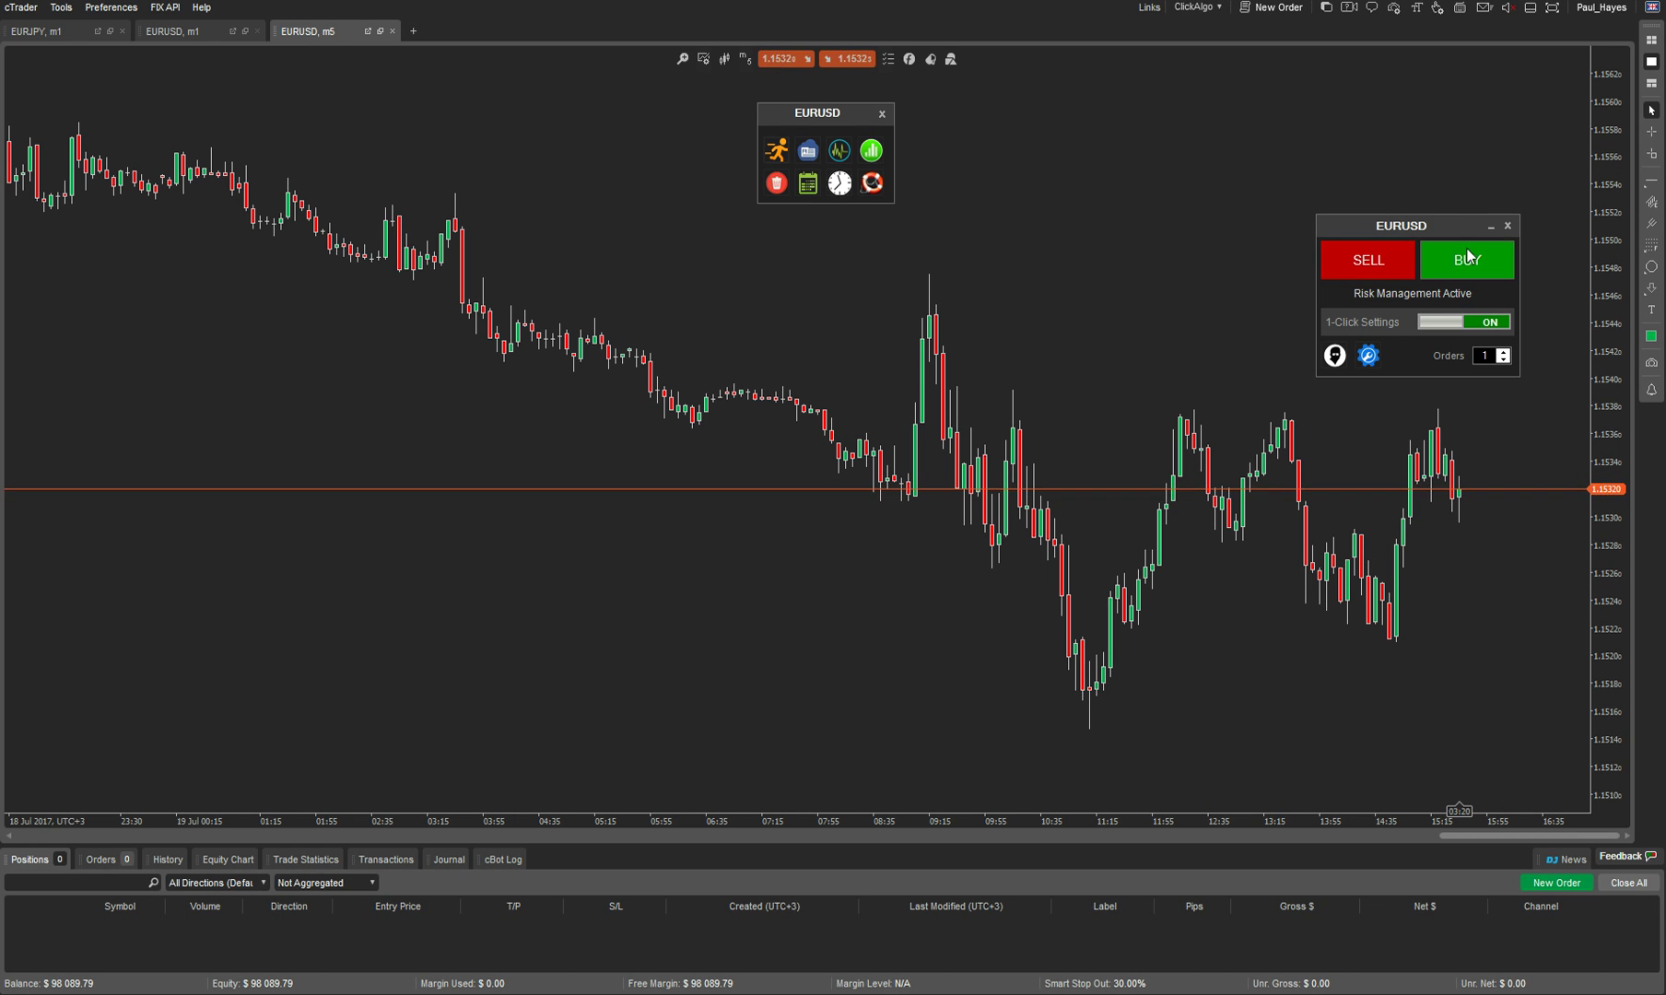
{"action": "left_click_drag", "start_coordinate": [1465, 238], "coordinate": [1481, 585]}
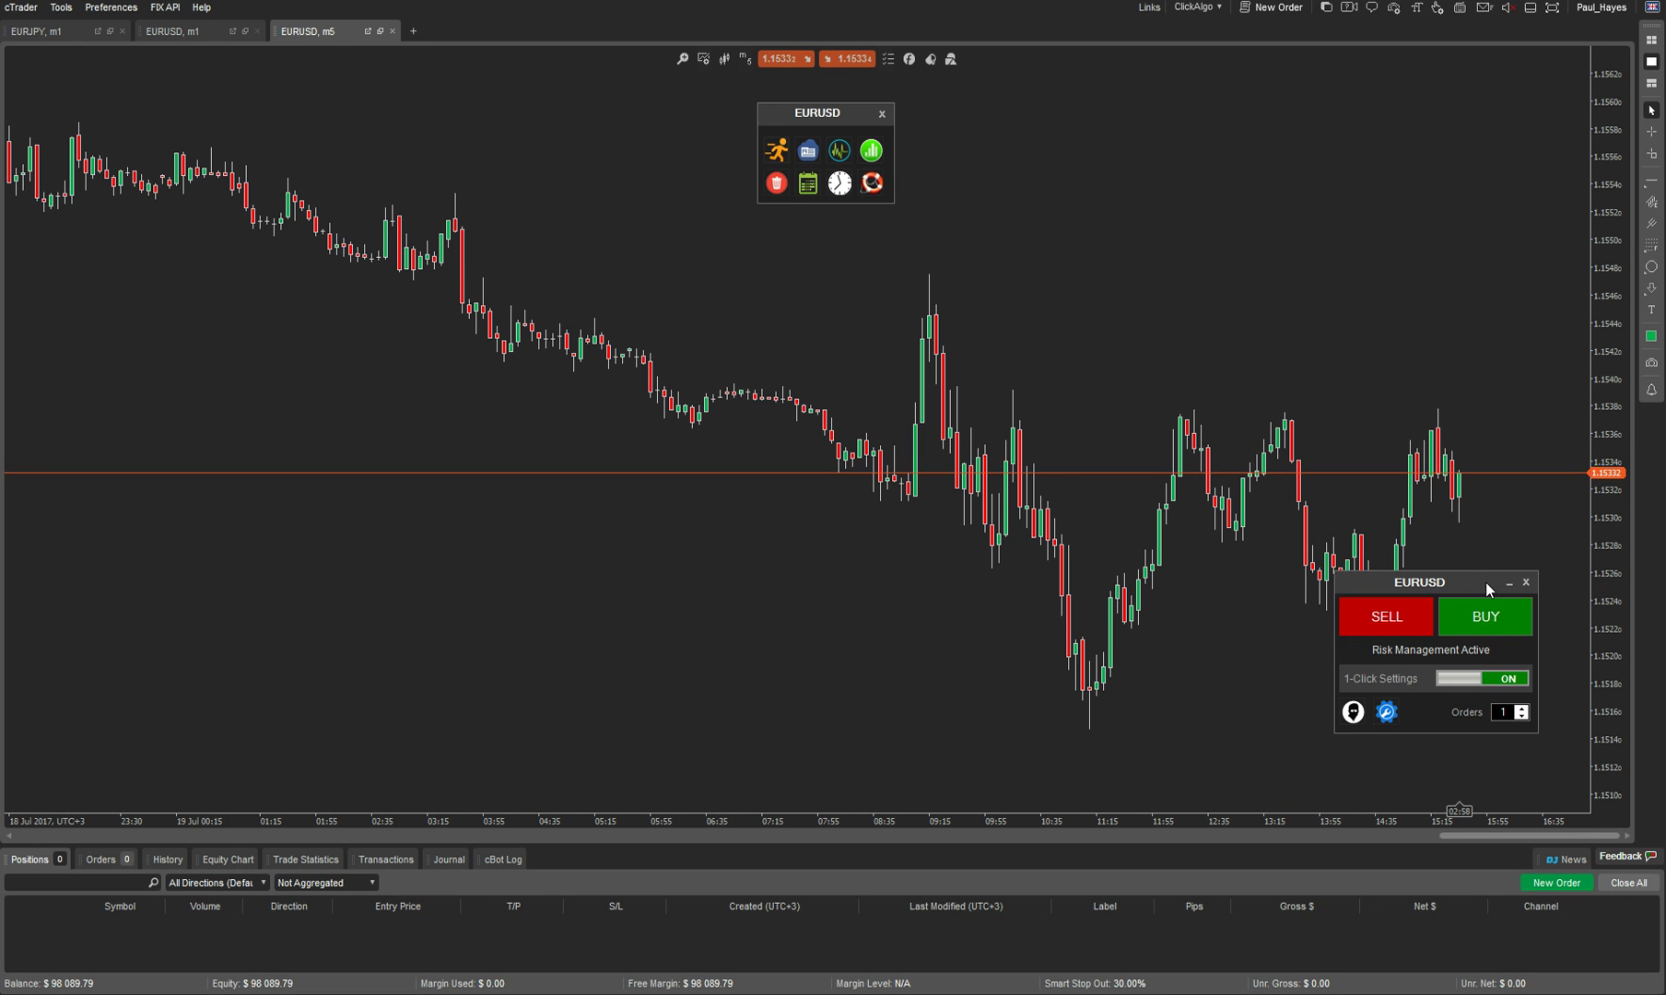
- Move the tool panel to the chart's left side, keeping the trade panel at lower right
{"action": "left_click_drag", "start_coordinate": [1480, 585], "coordinate": [230, 623]}
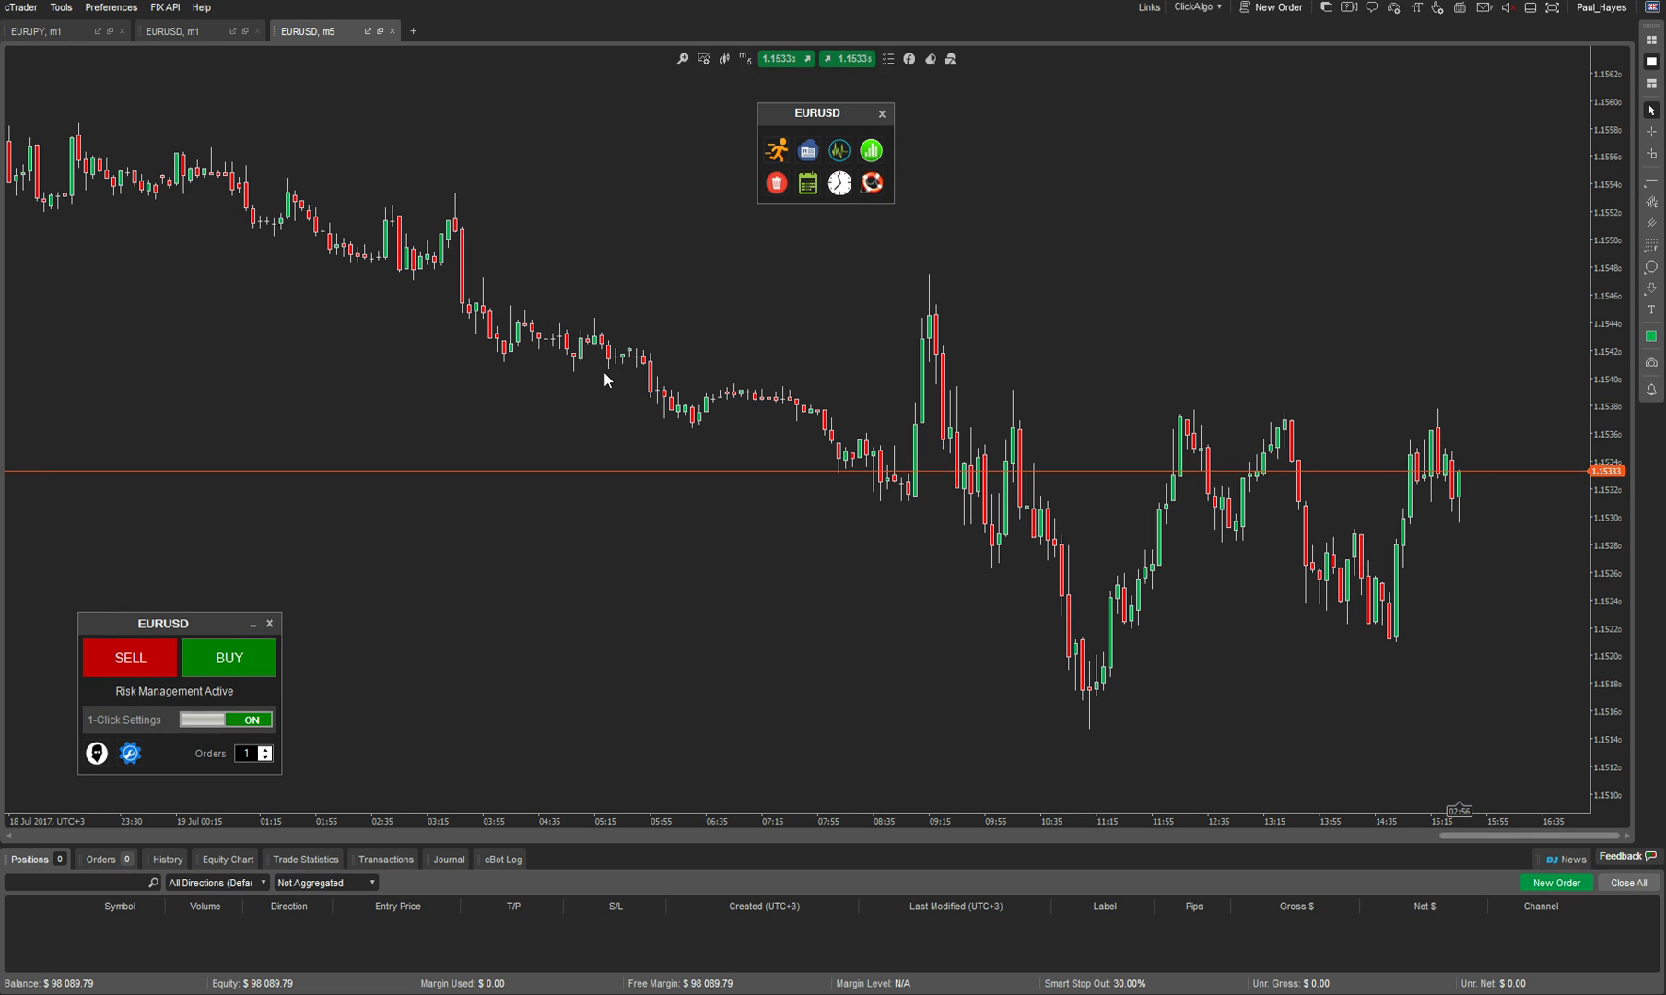
{"action": "left_click_drag", "start_coordinate": [804, 127], "coordinate": [139, 362]}
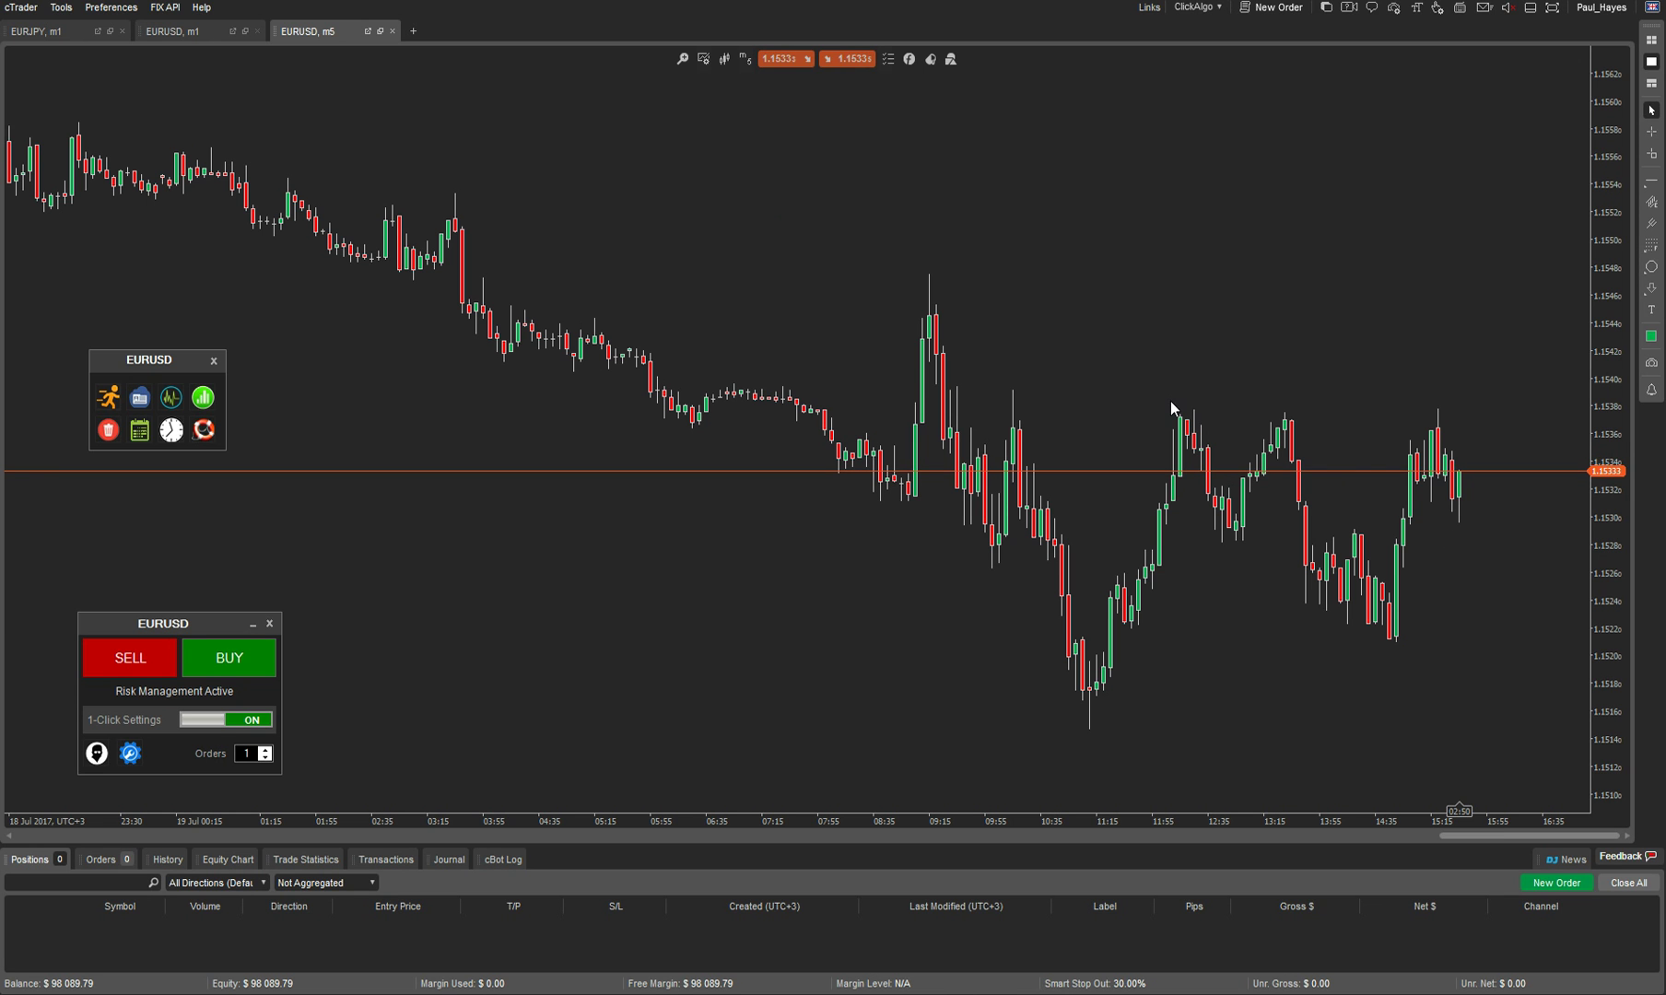
{"action": "mouse_move", "coordinate": [841, 59]}
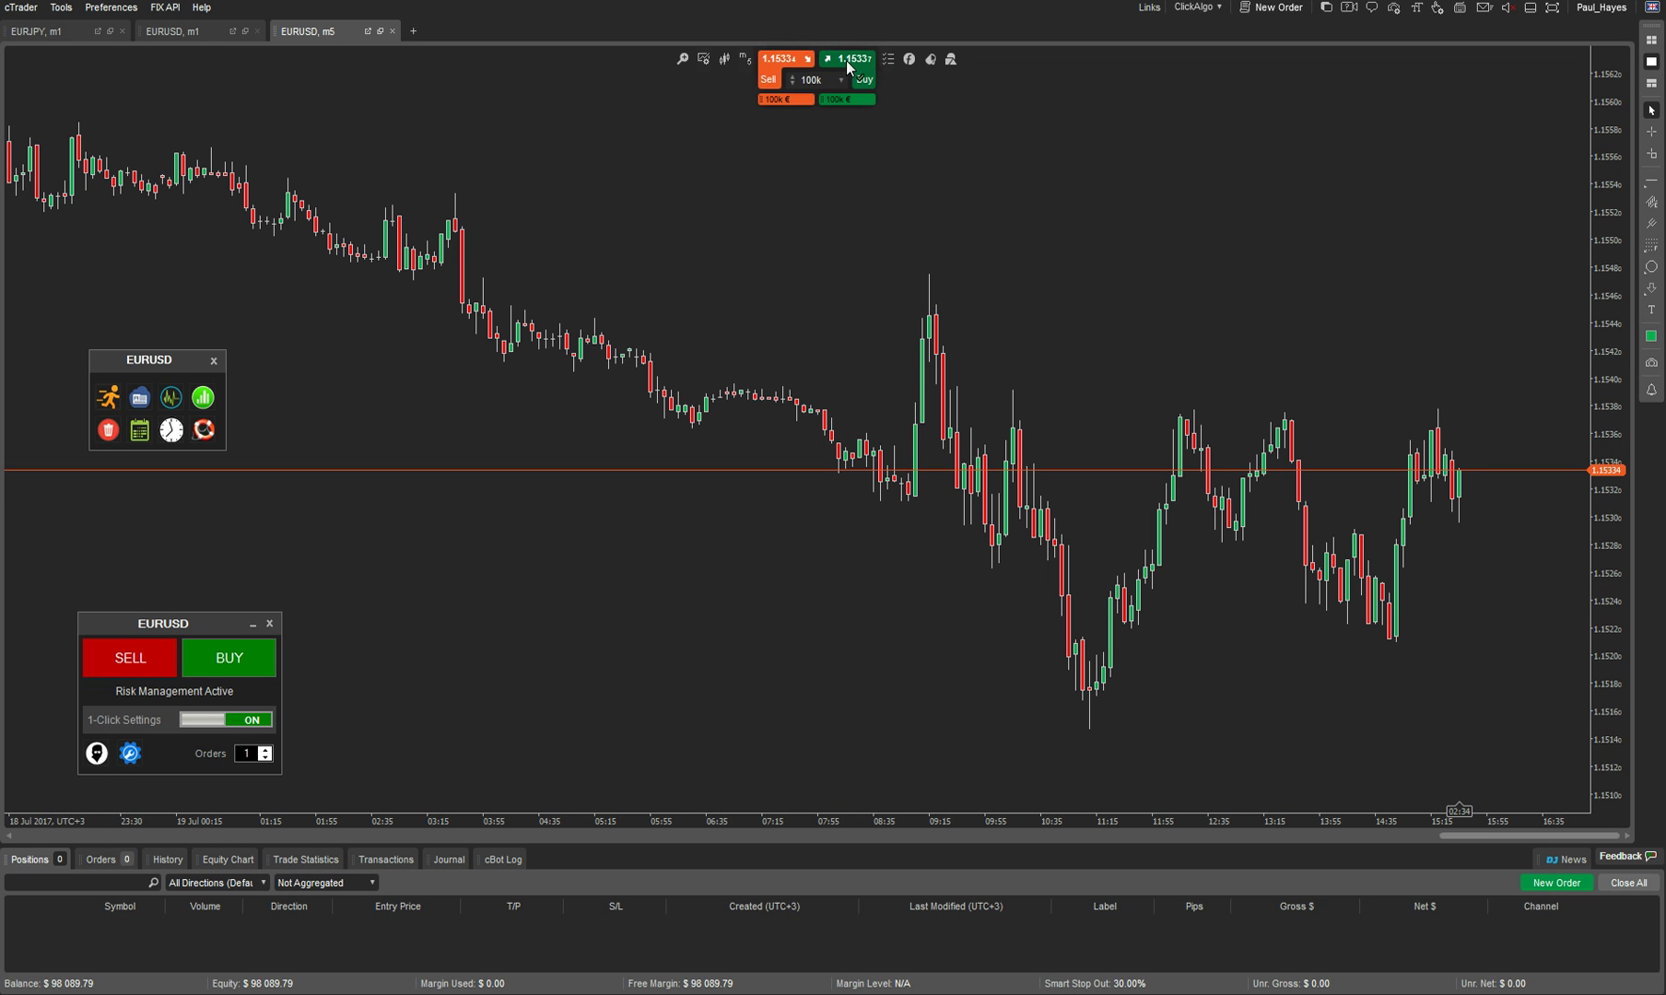
{"action": "left_click_drag", "start_coordinate": [203, 622], "coordinate": [1468, 566]}
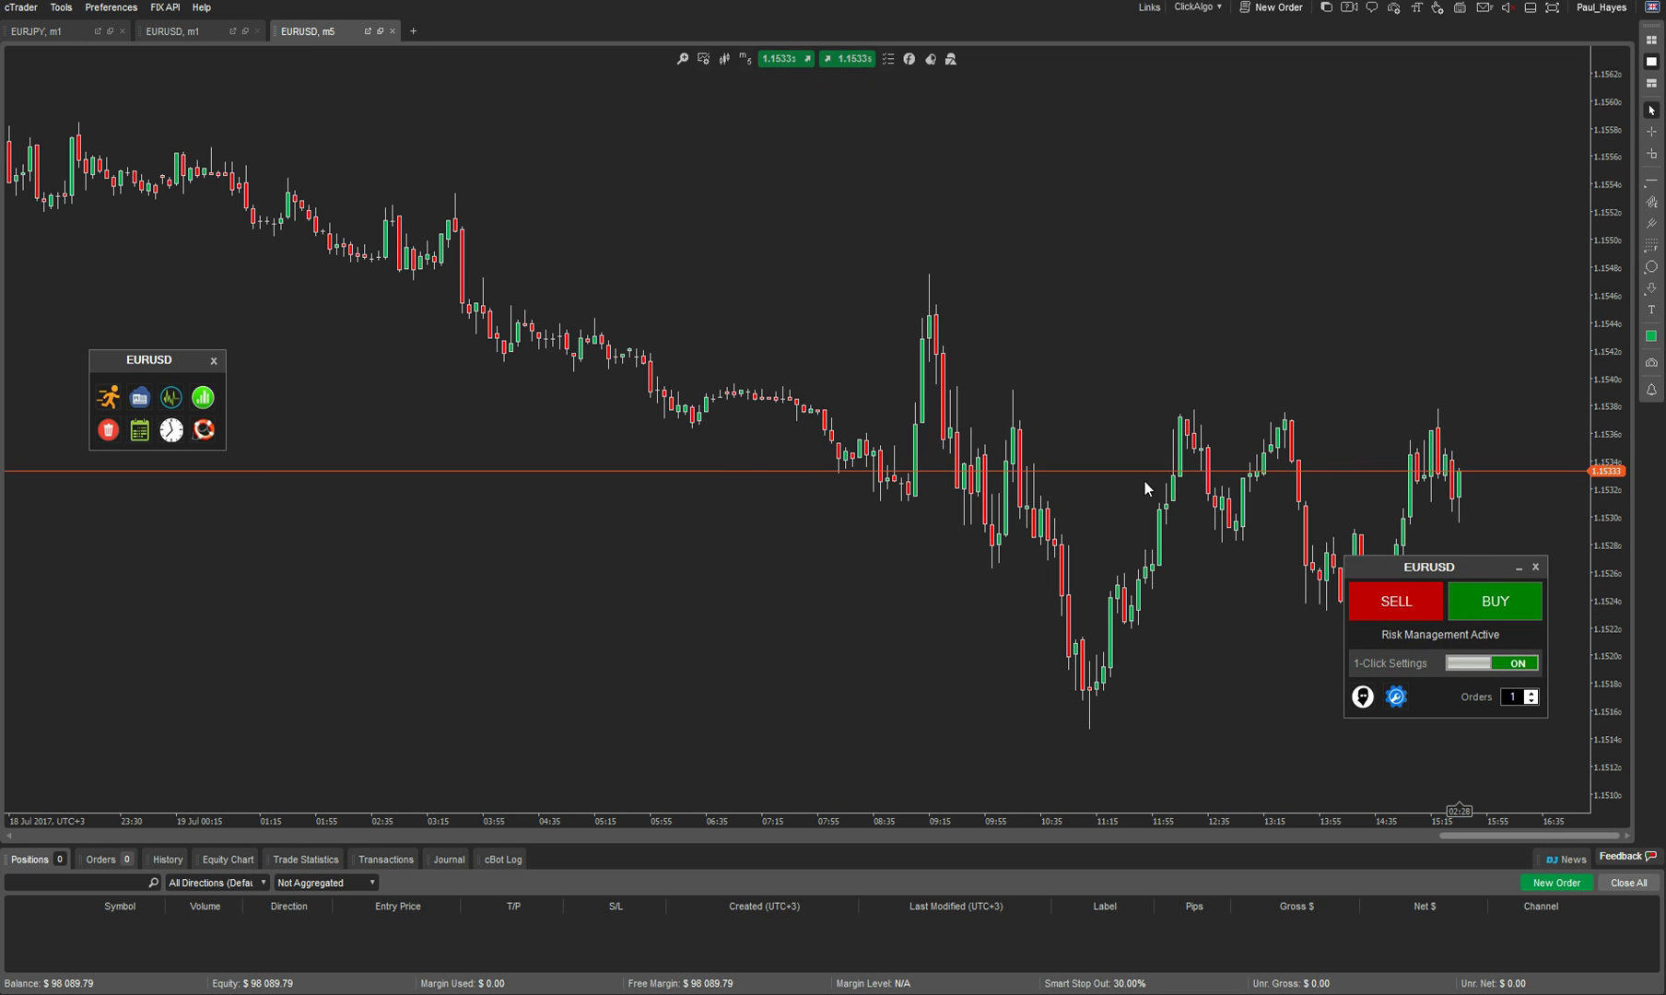
- Open and close the Create New Order window, then put the trade panel top right
{"action": "right_click", "coordinate": [709, 228]}
{"action": "left_click", "coordinate": [770, 247]}
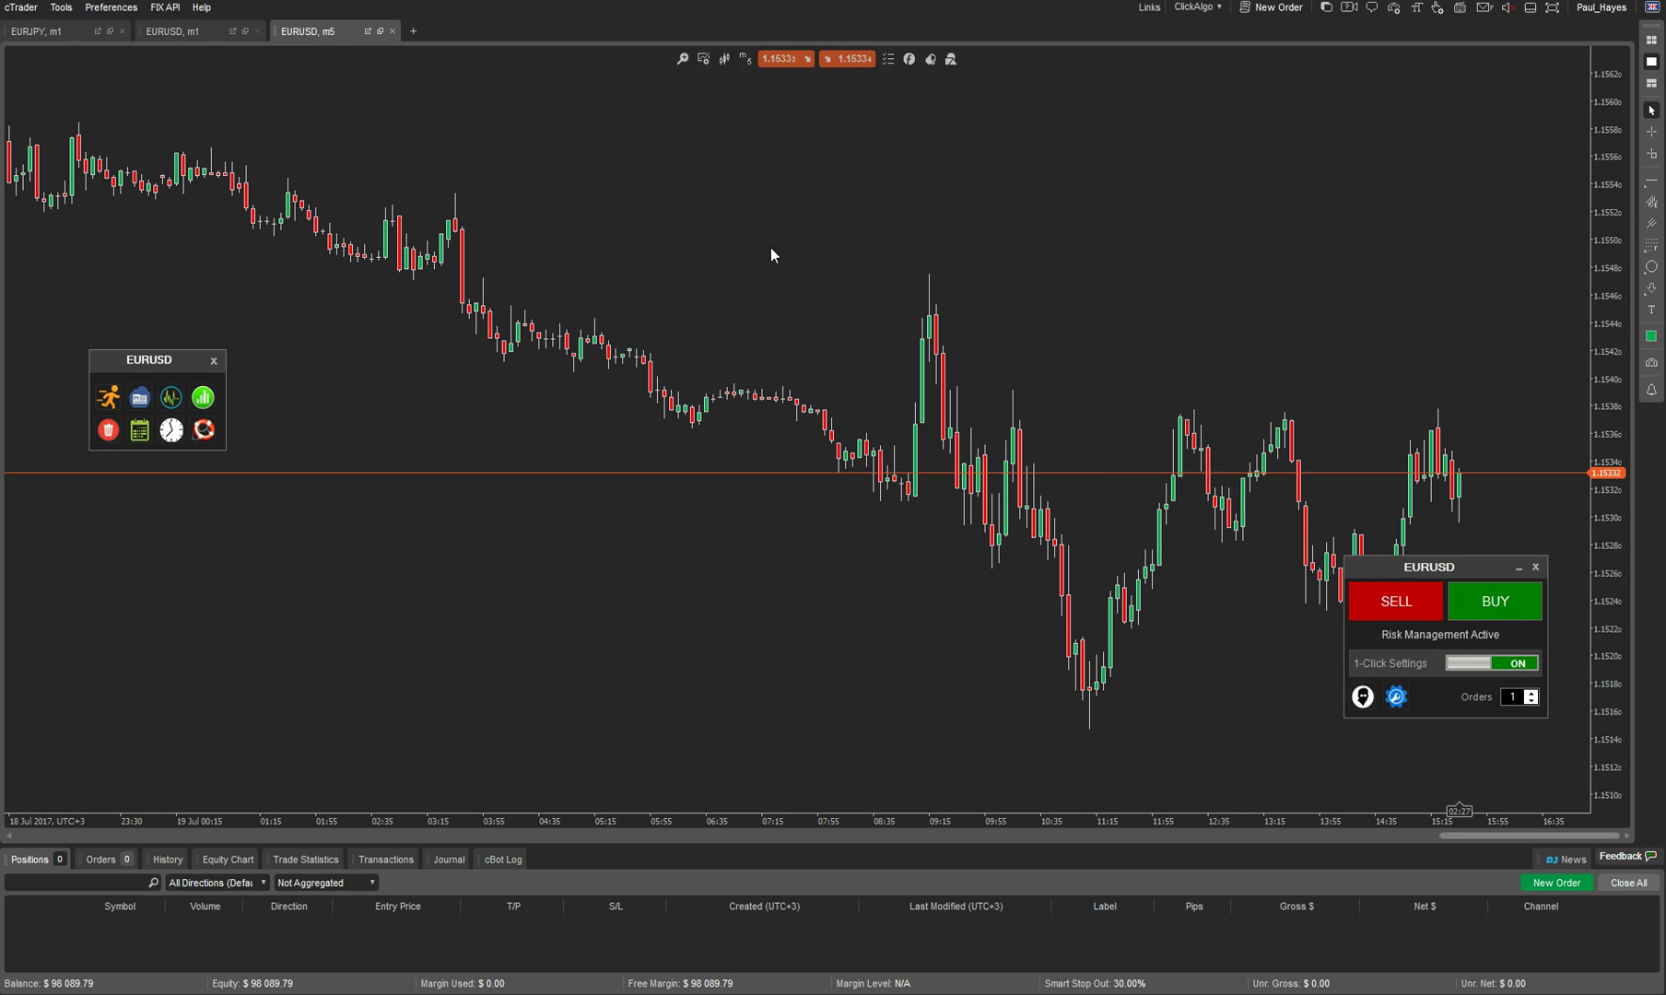
{"action": "left_click_drag", "start_coordinate": [708, 167], "coordinate": [1013, 237]}
{"action": "left_click_drag", "start_coordinate": [1151, 247], "coordinate": [1185, 146]}
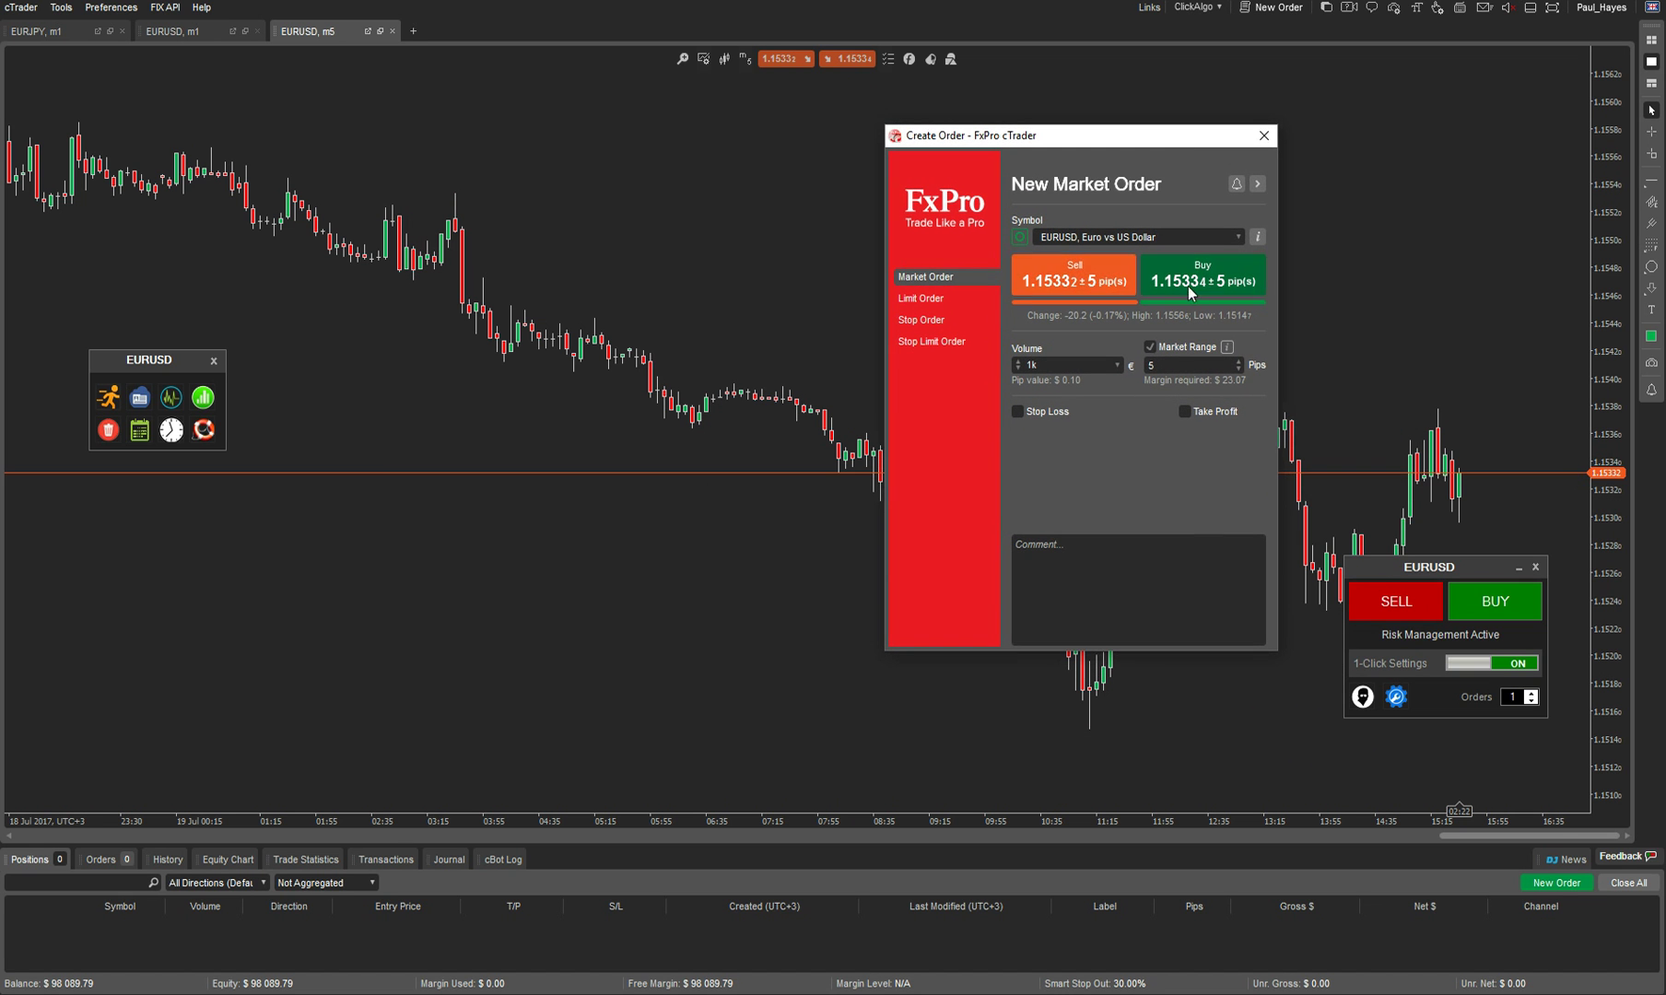
{"action": "left_click", "coordinate": [1263, 138]}
{"action": "left_click_drag", "start_coordinate": [1416, 575], "coordinate": [1380, 170]}
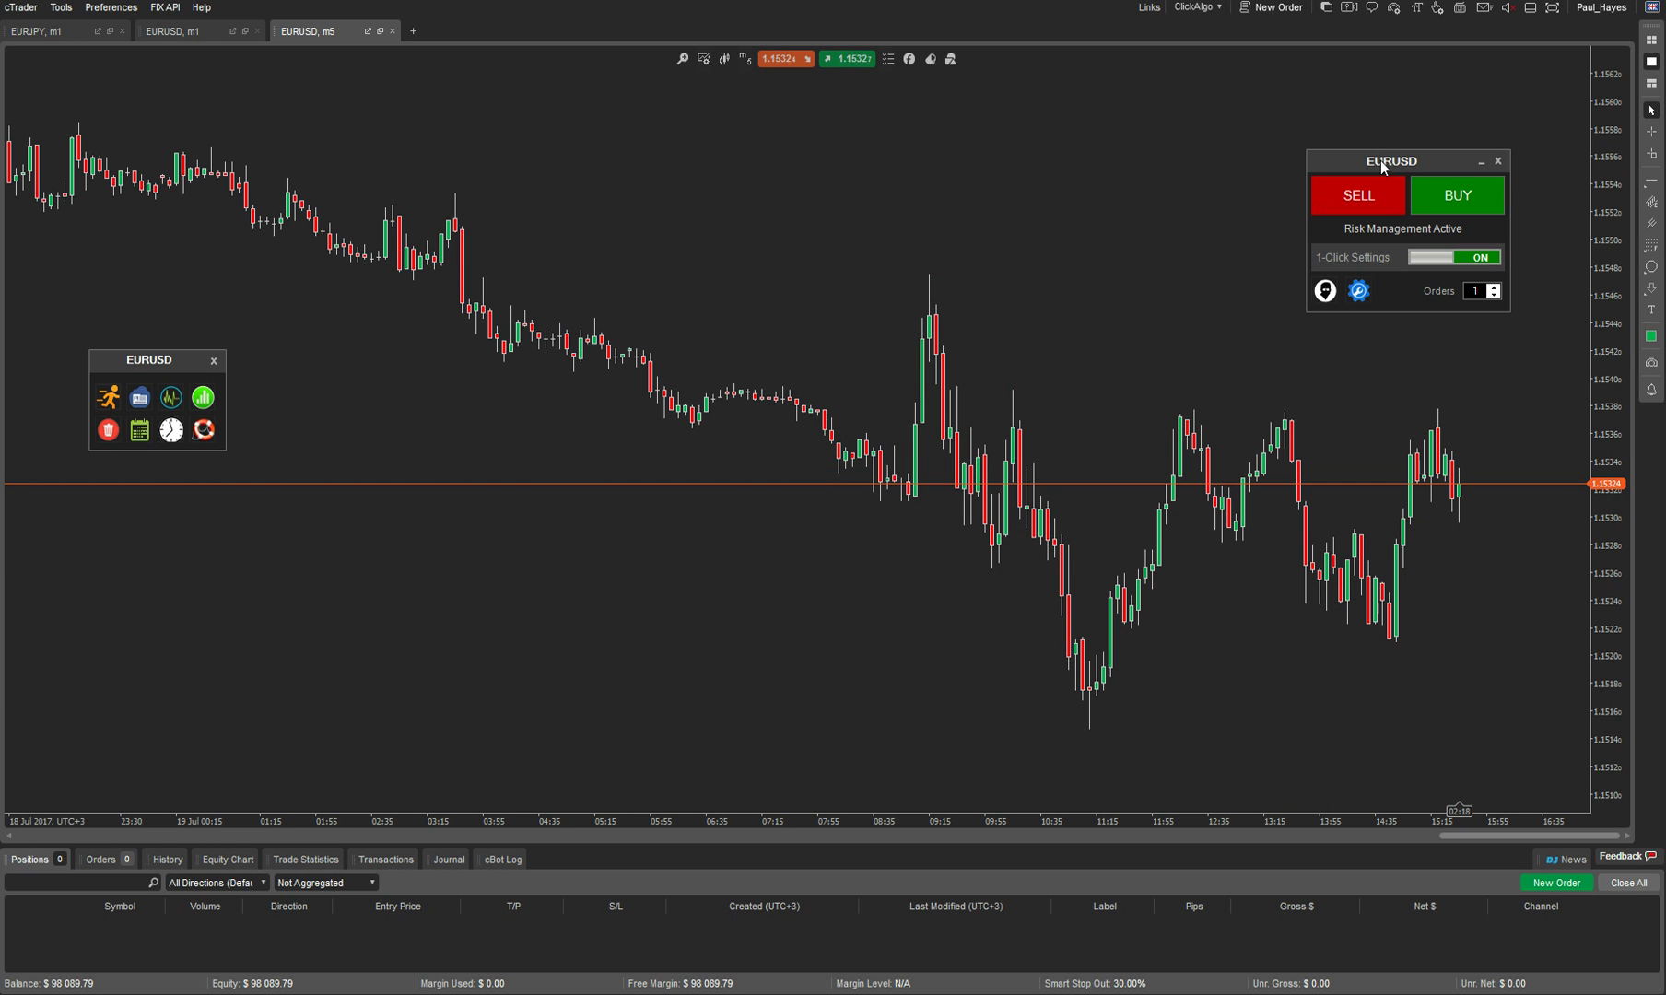
- Switch 1-Click Settings off and set the trade volume to 0.0400 lots (4000 units)
{"action": "left_click", "coordinate": [1477, 256]}
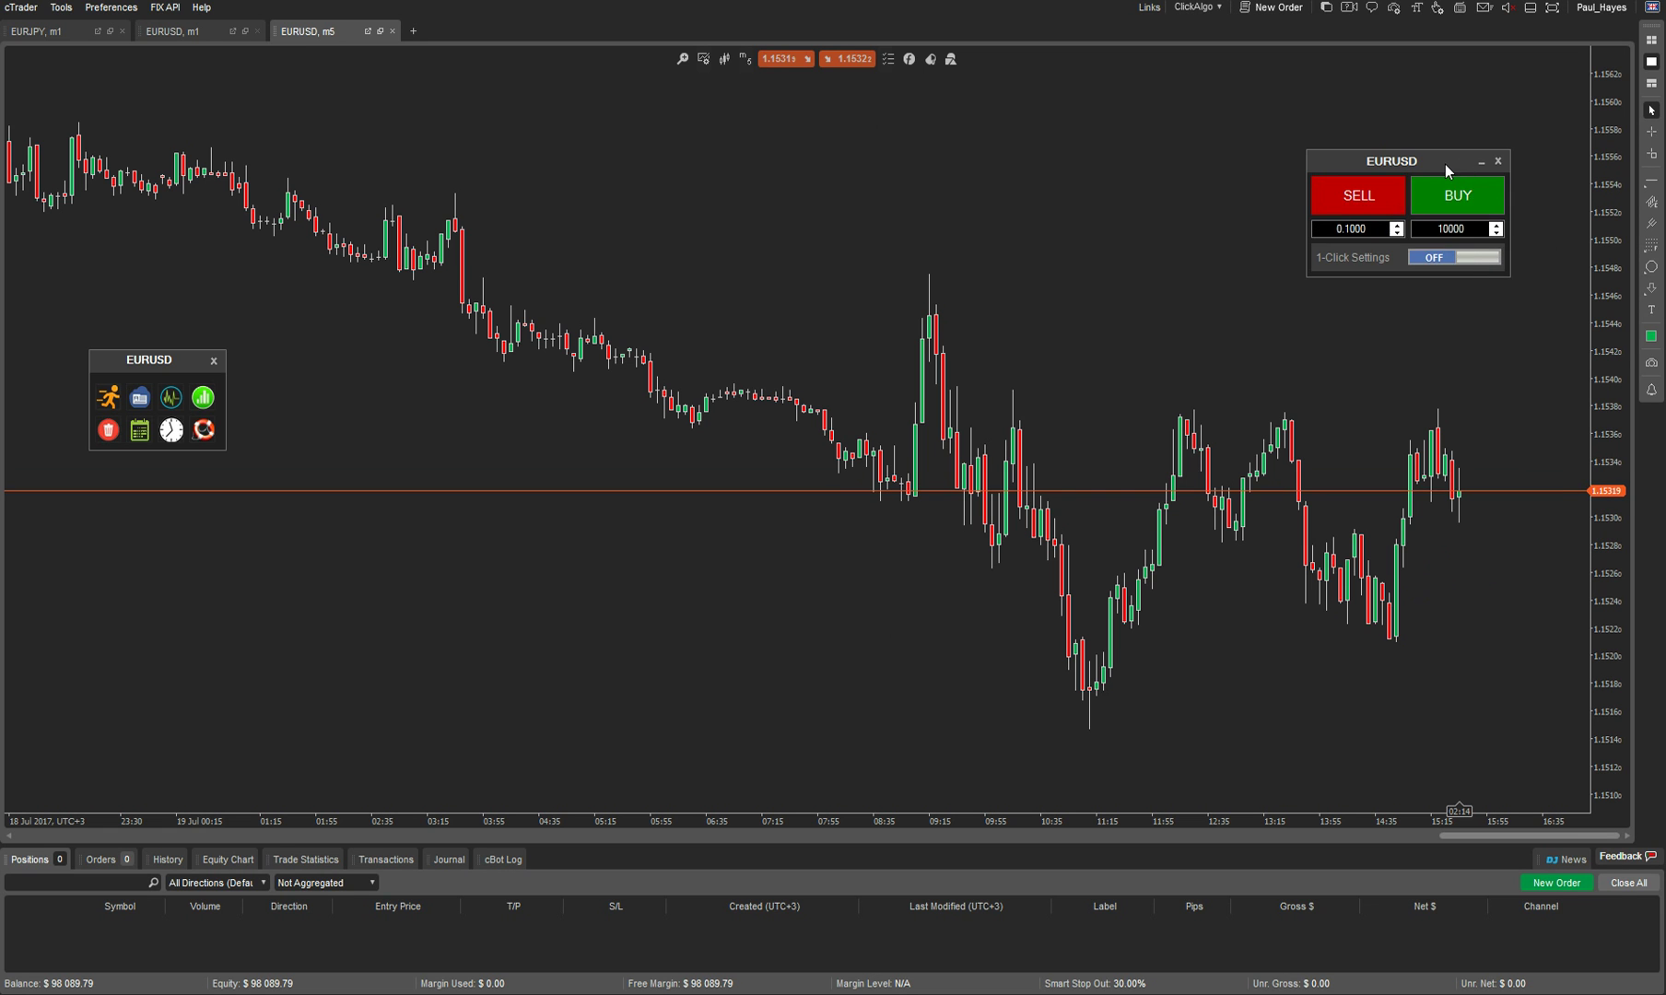
{"action": "left_click_drag", "start_coordinate": [1443, 162], "coordinate": [1499, 670]}
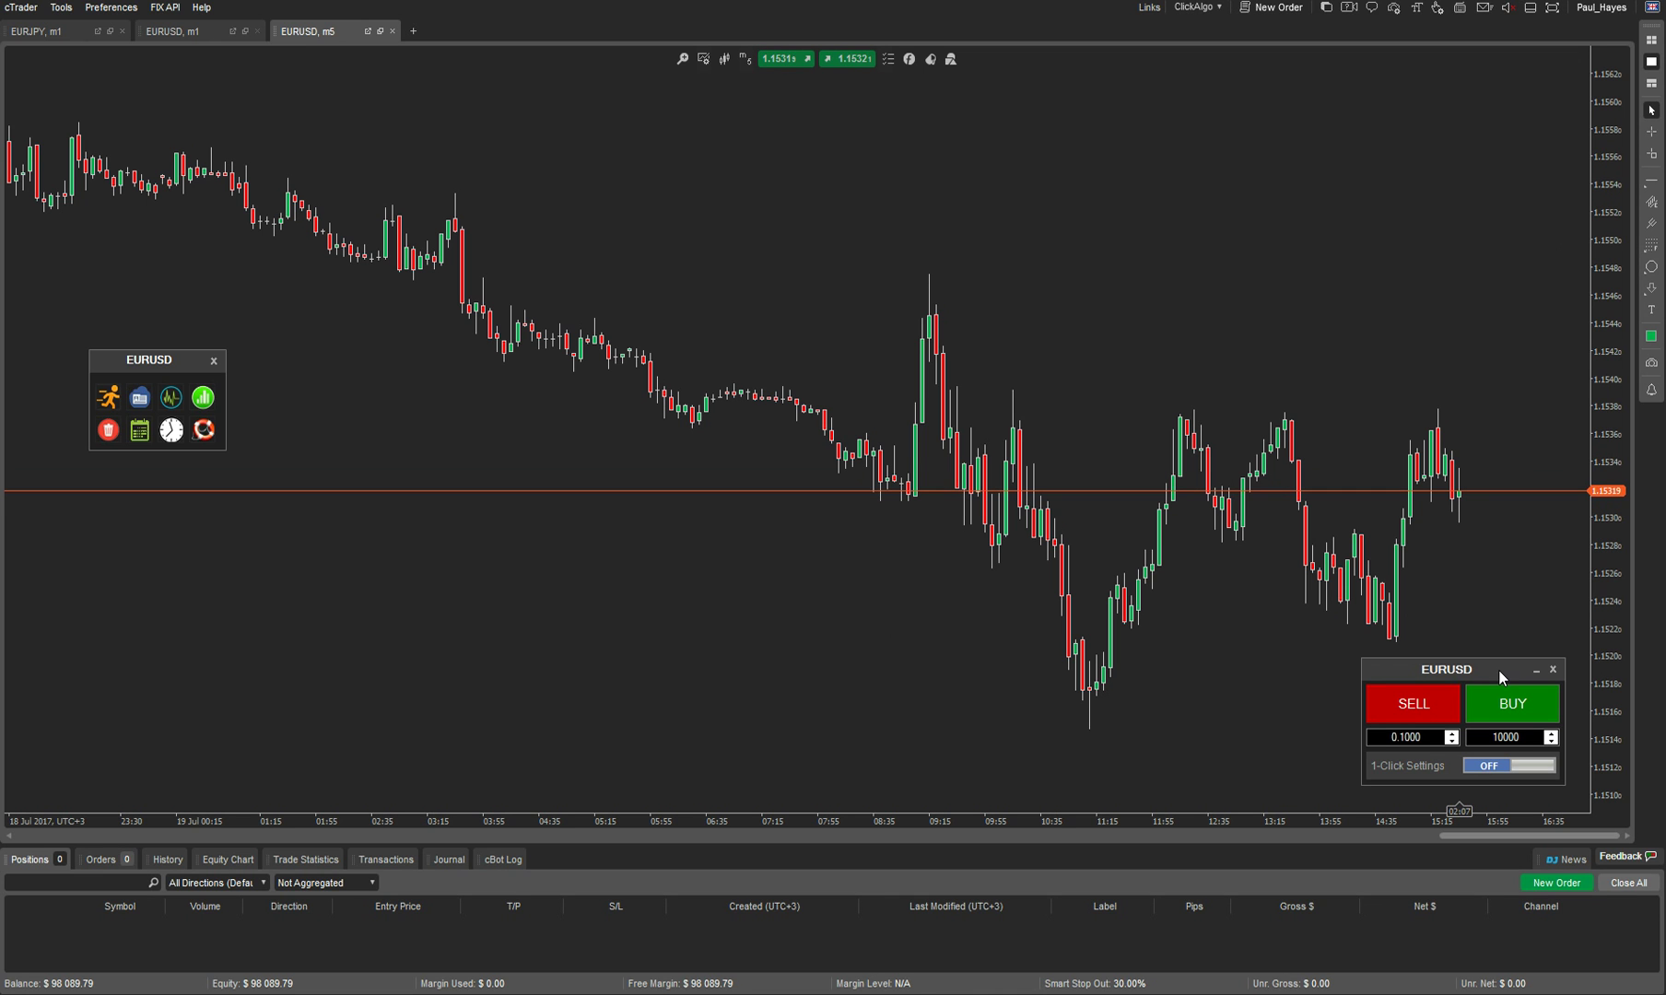
{"action": "left_click", "coordinate": [1452, 734]}
{"action": "left_click", "coordinate": [1452, 734]}
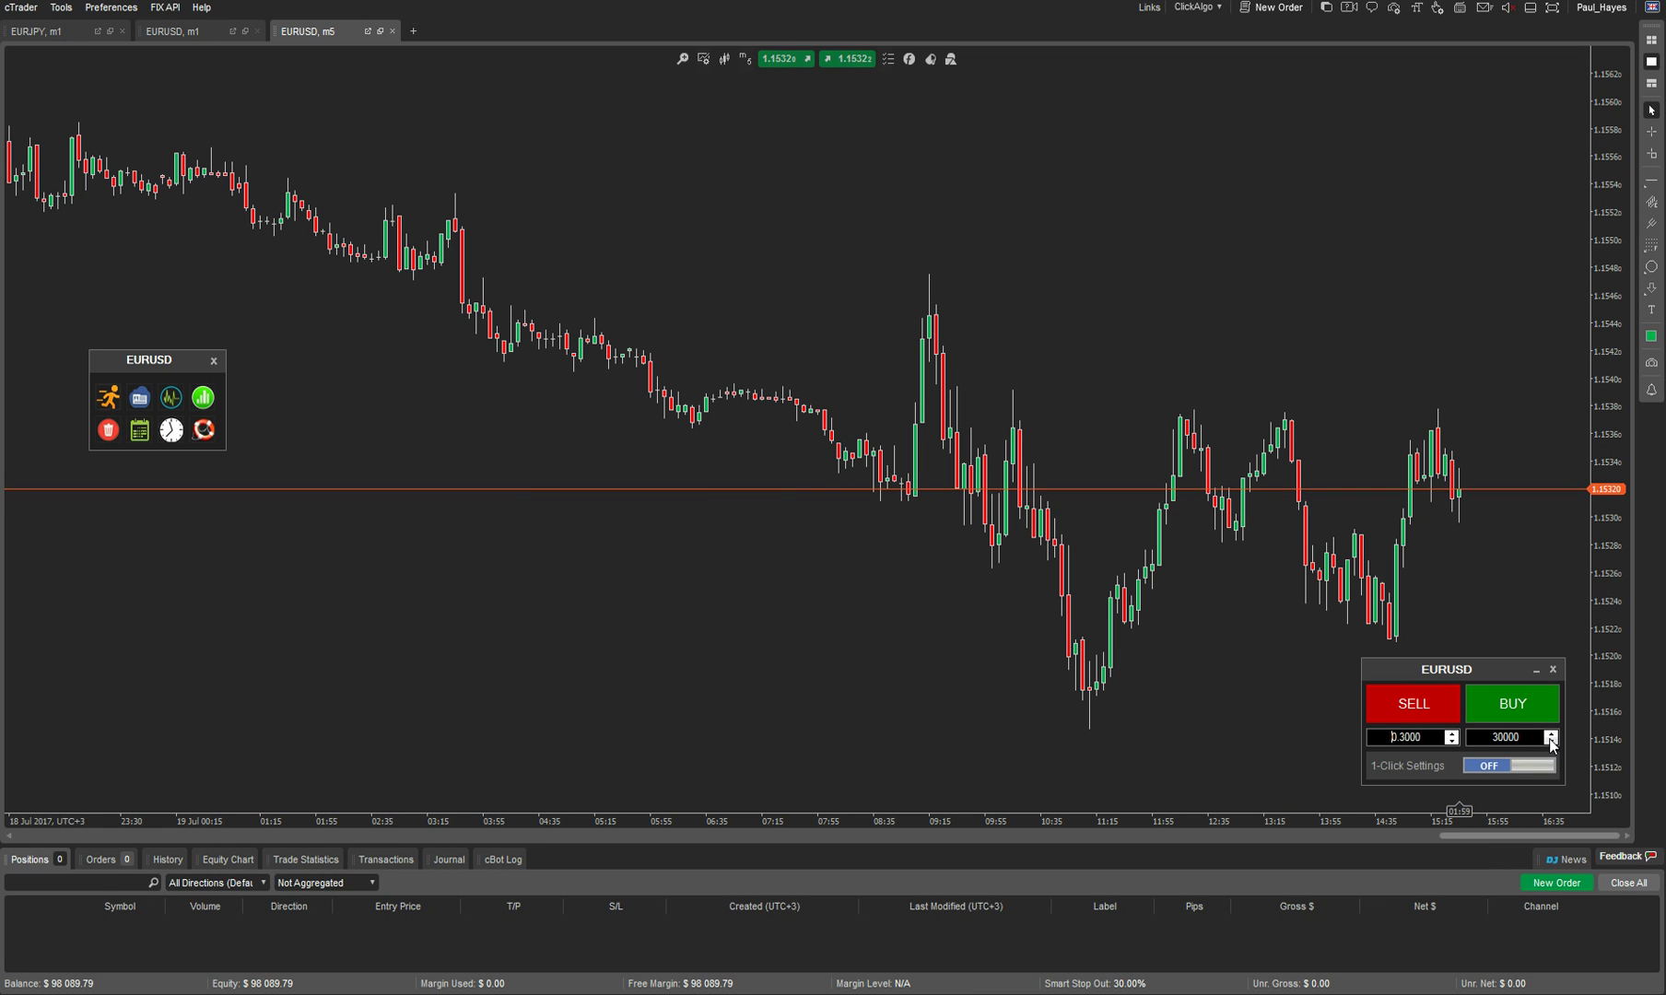
{"action": "left_click", "coordinate": [1452, 741]}
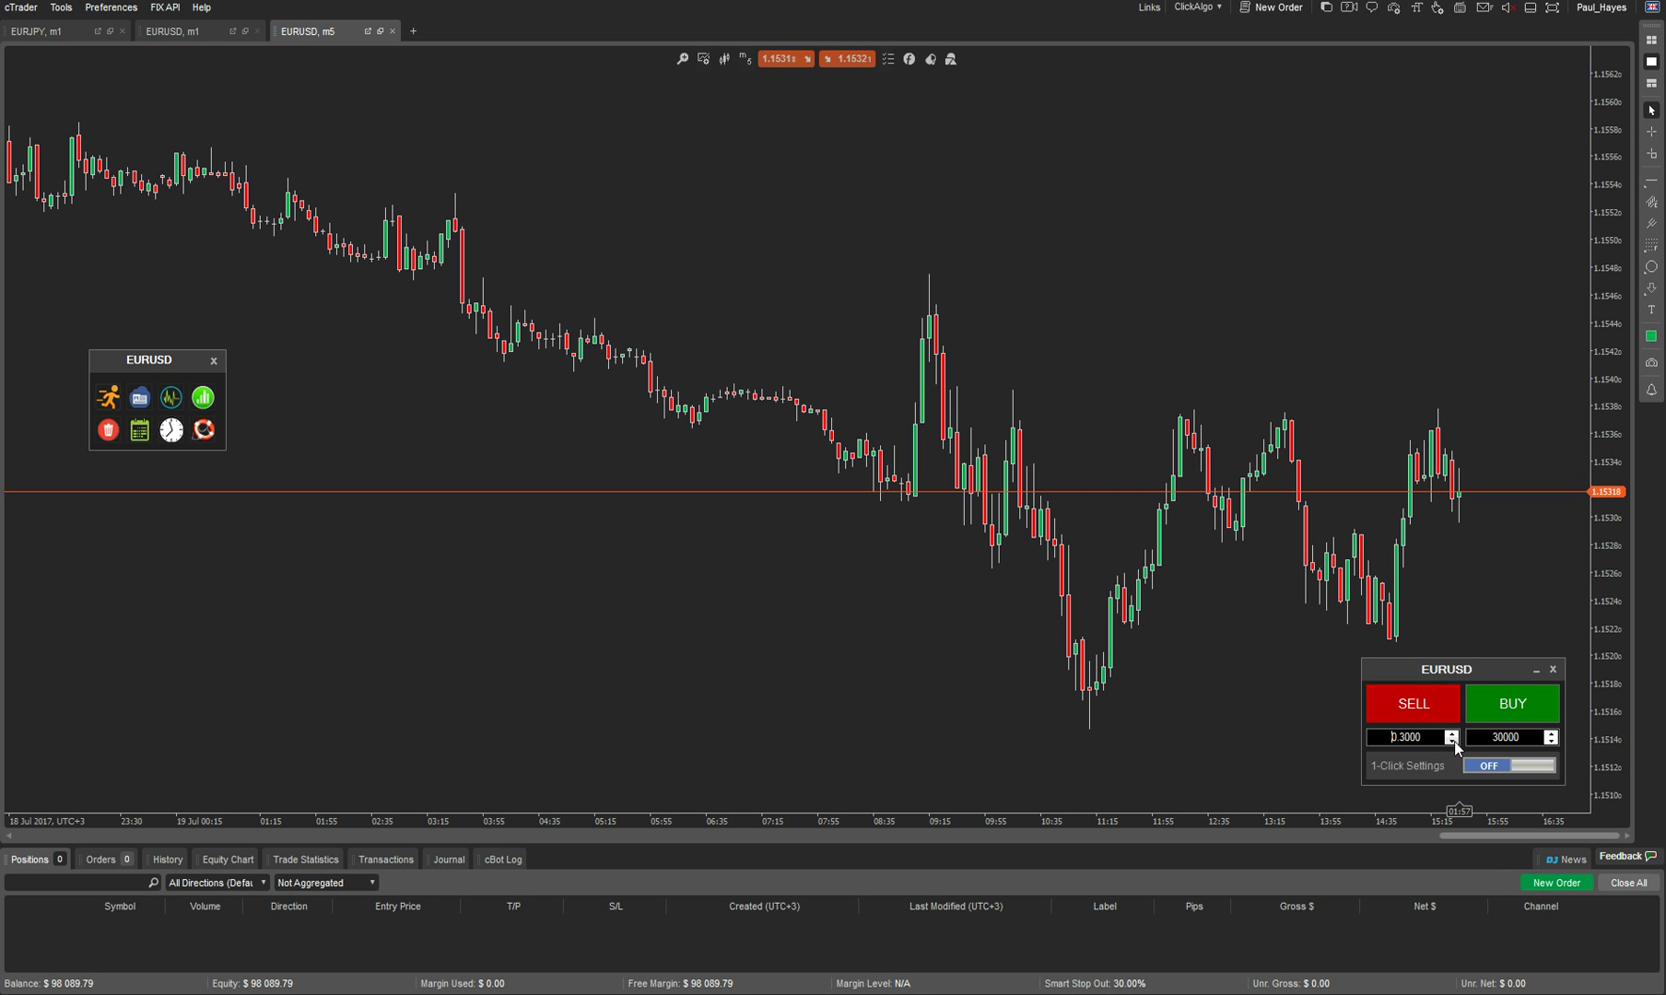
{"action": "left_click", "coordinate": [1552, 734]}
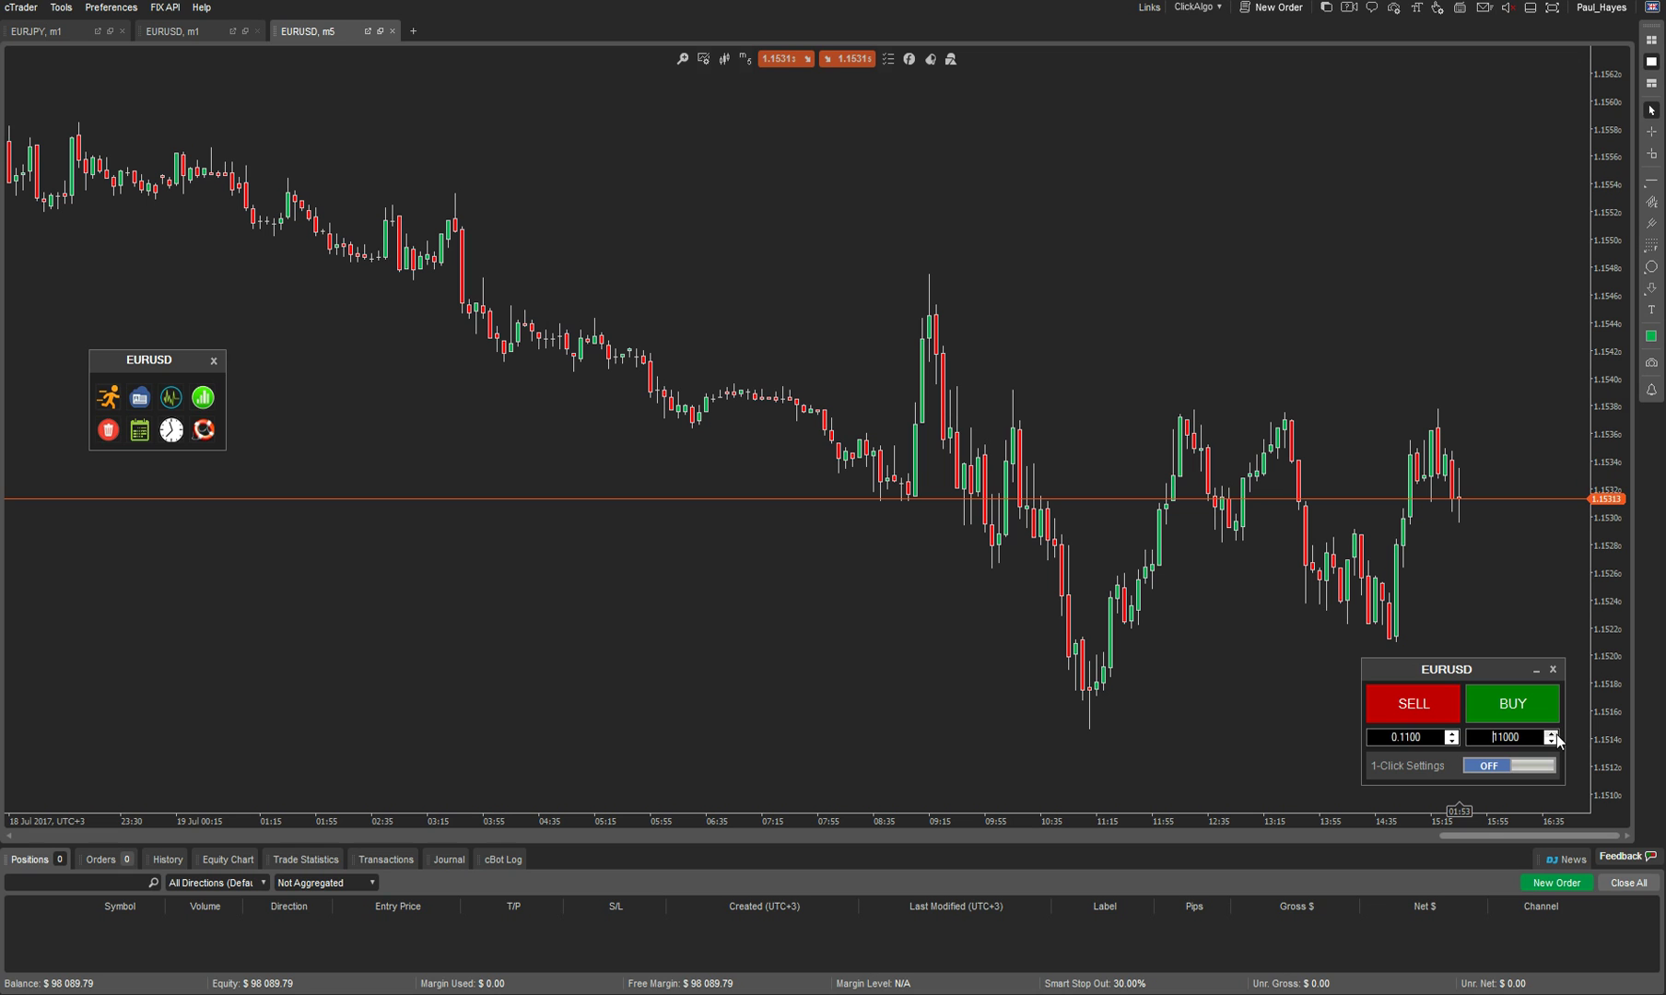
{"action": "left_click", "coordinate": [1452, 734]}
{"action": "left_click", "coordinate": [1453, 742]}
- Turn one-click settings back on; place the tools panel top centre and the trade panel top right
{"action": "left_click", "coordinate": [1533, 767]}
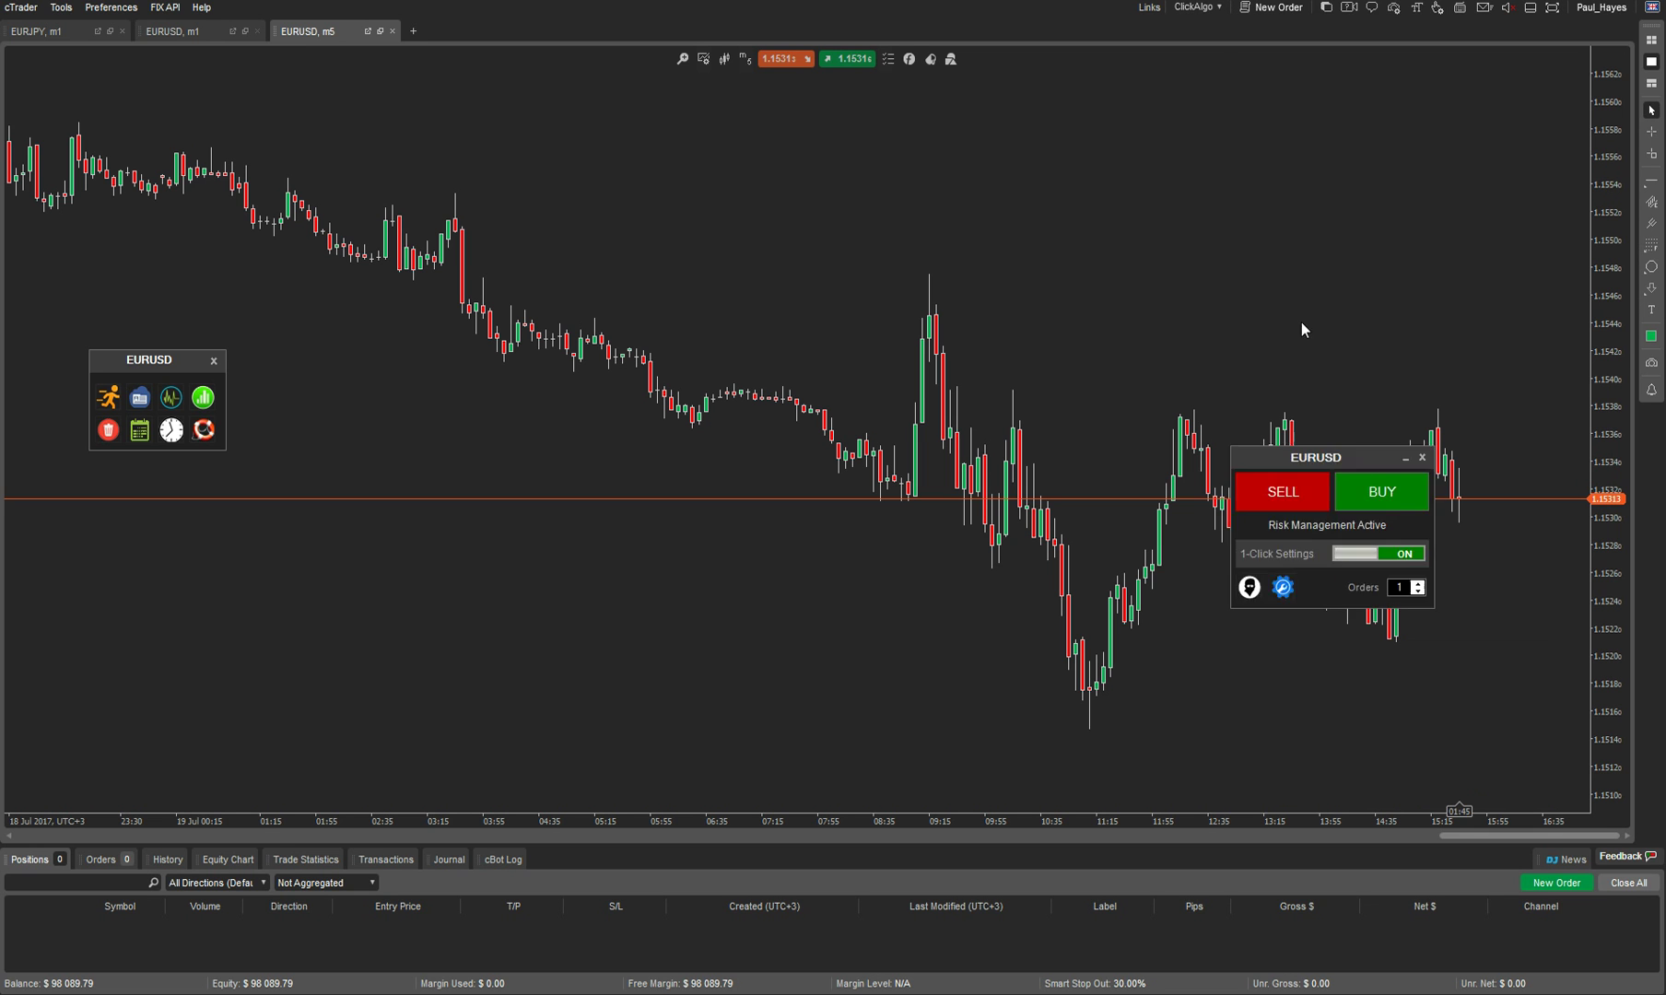
{"action": "left_click_drag", "start_coordinate": [1263, 245], "coordinate": [1372, 147]}
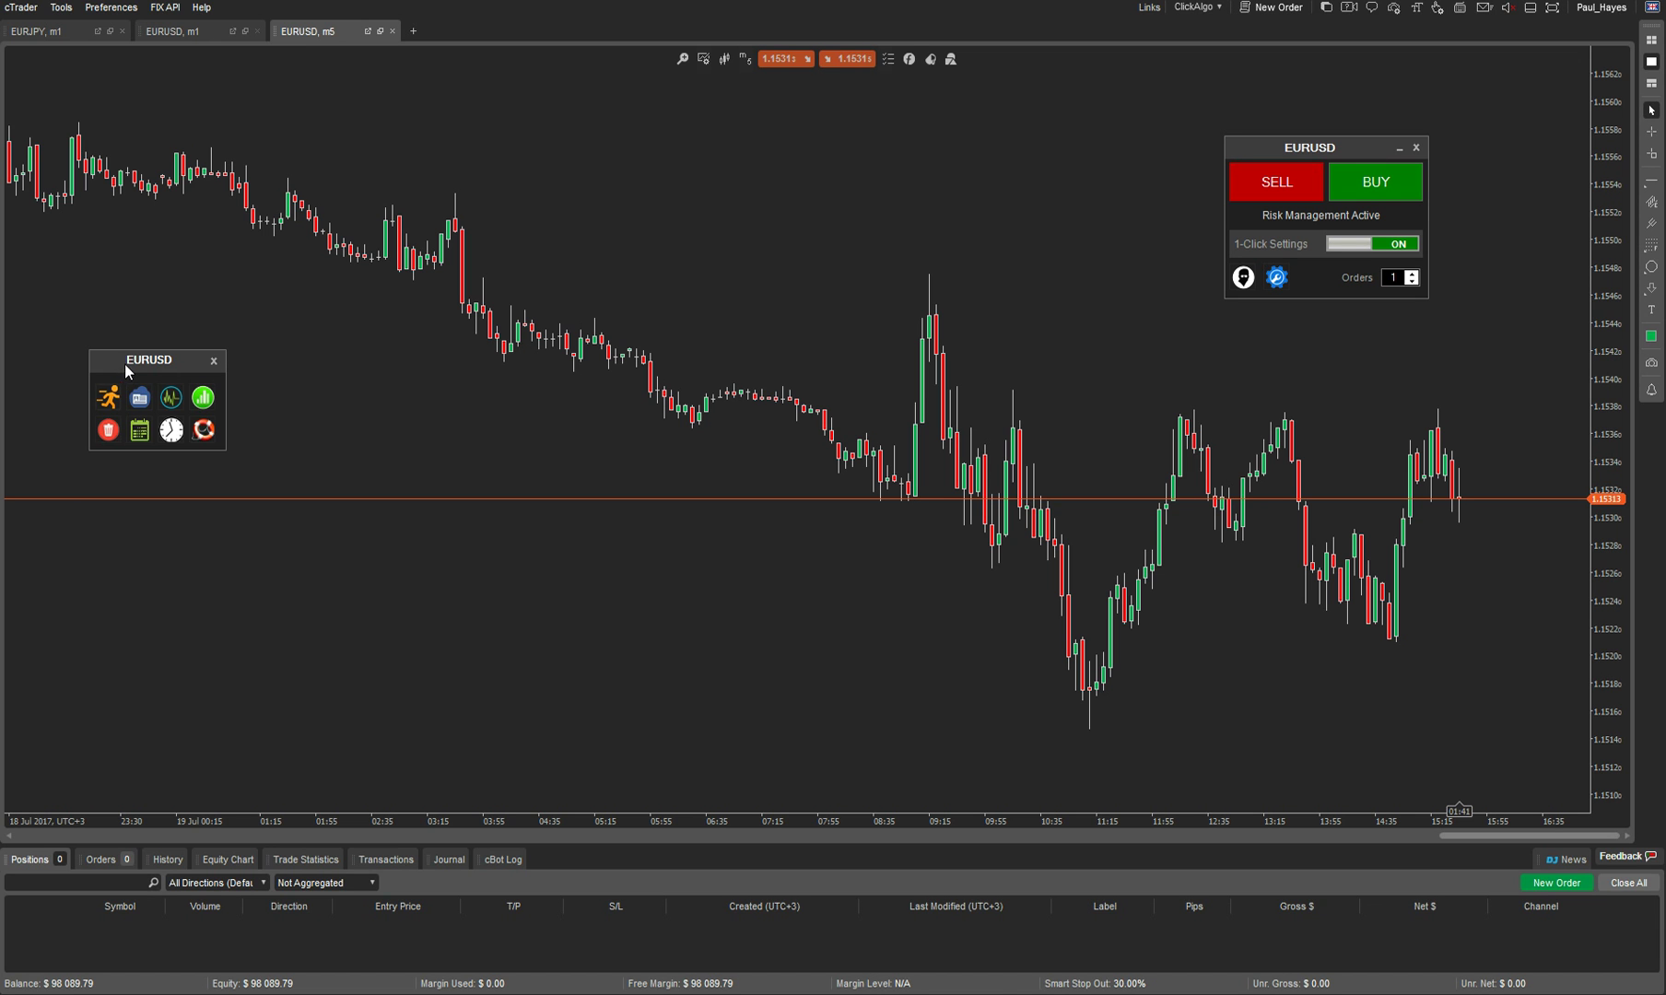
{"action": "left_click_drag", "start_coordinate": [136, 365], "coordinate": [722, 117]}
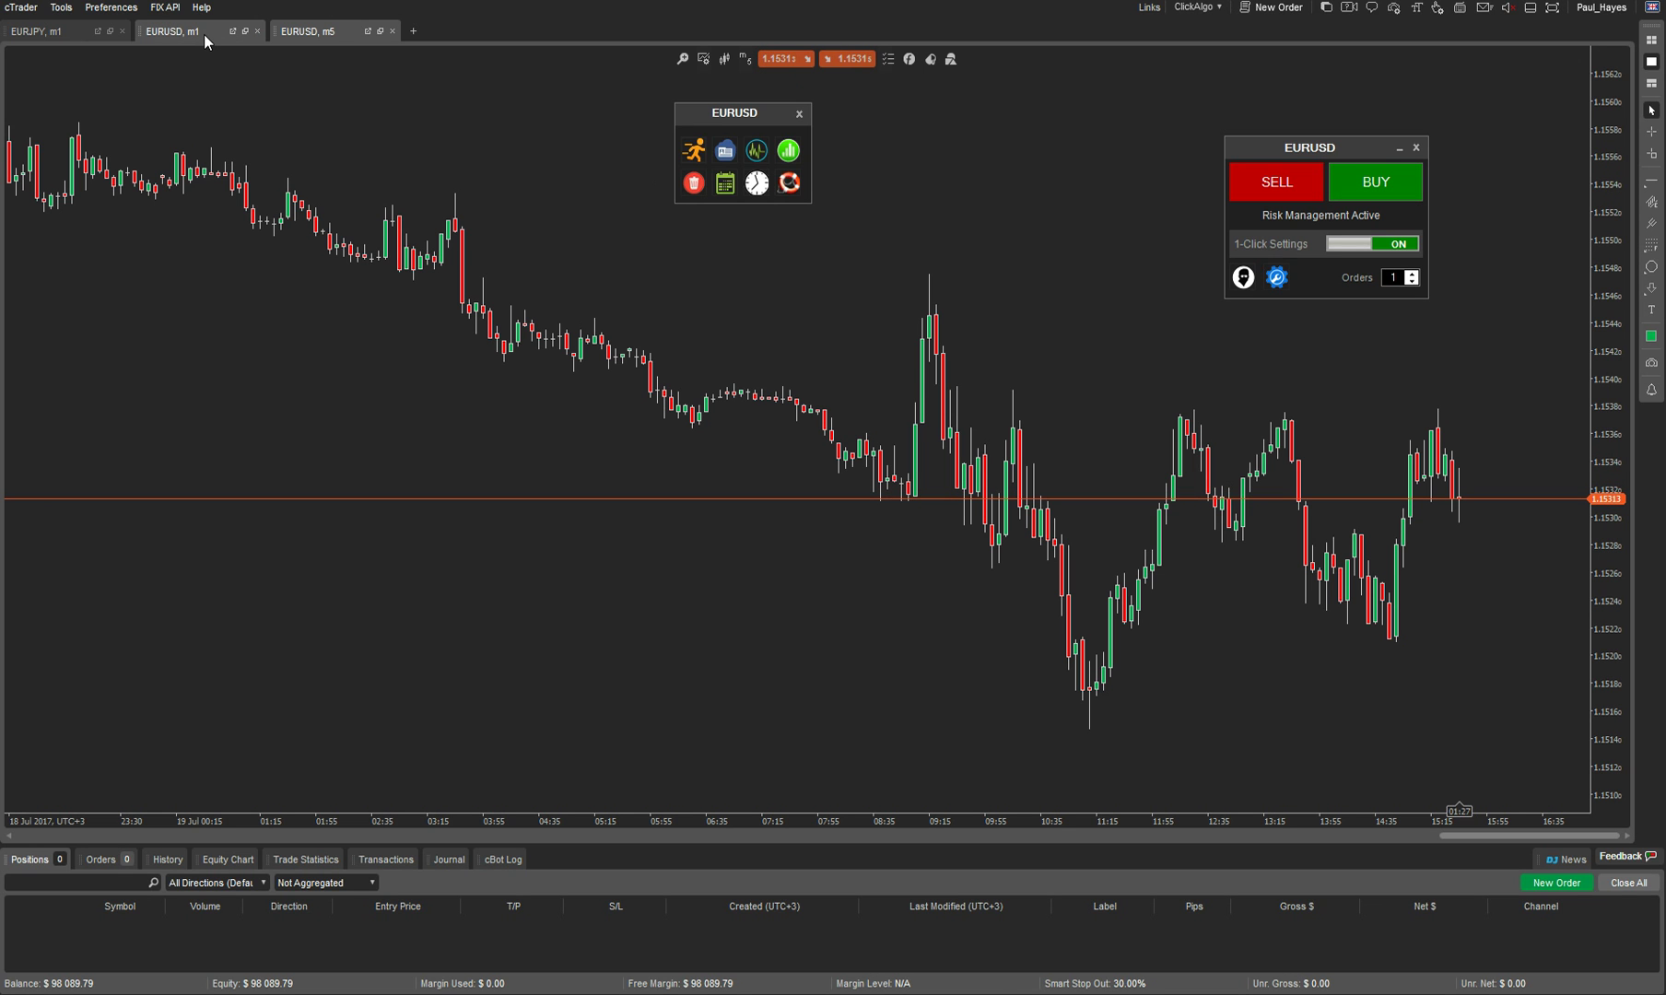
{"action": "left_click_drag", "start_coordinate": [1328, 152], "coordinate": [1176, 171]}
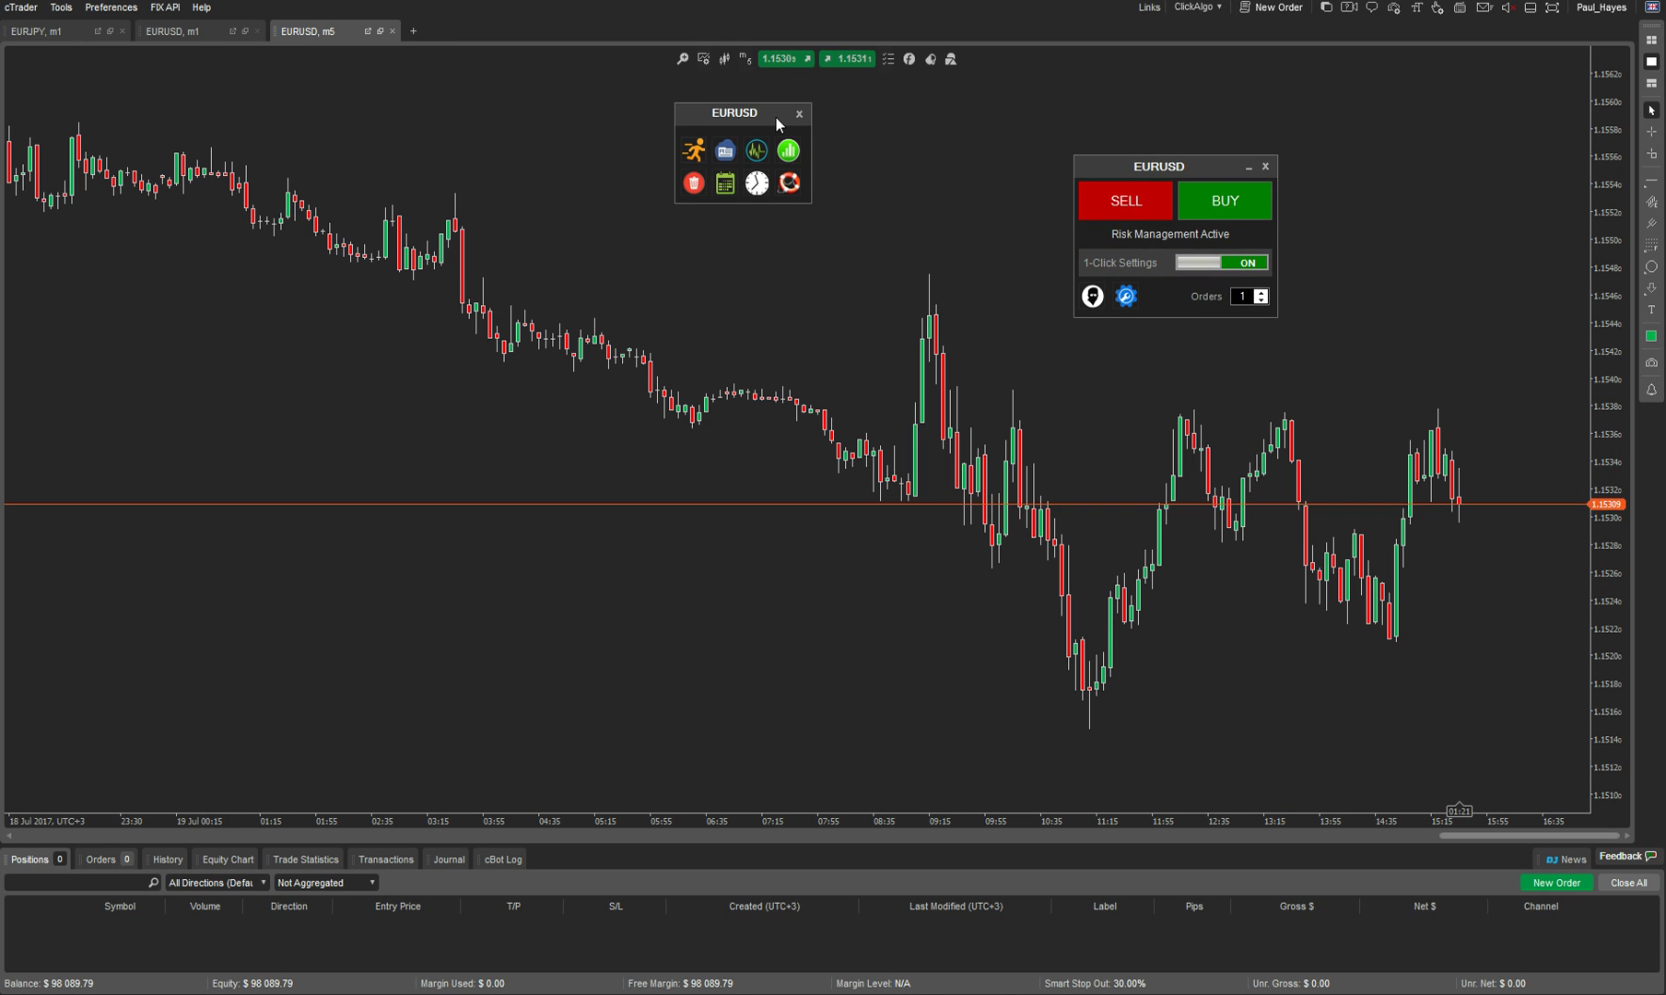
{"action": "left_click_drag", "start_coordinate": [725, 118], "coordinate": [824, 126]}
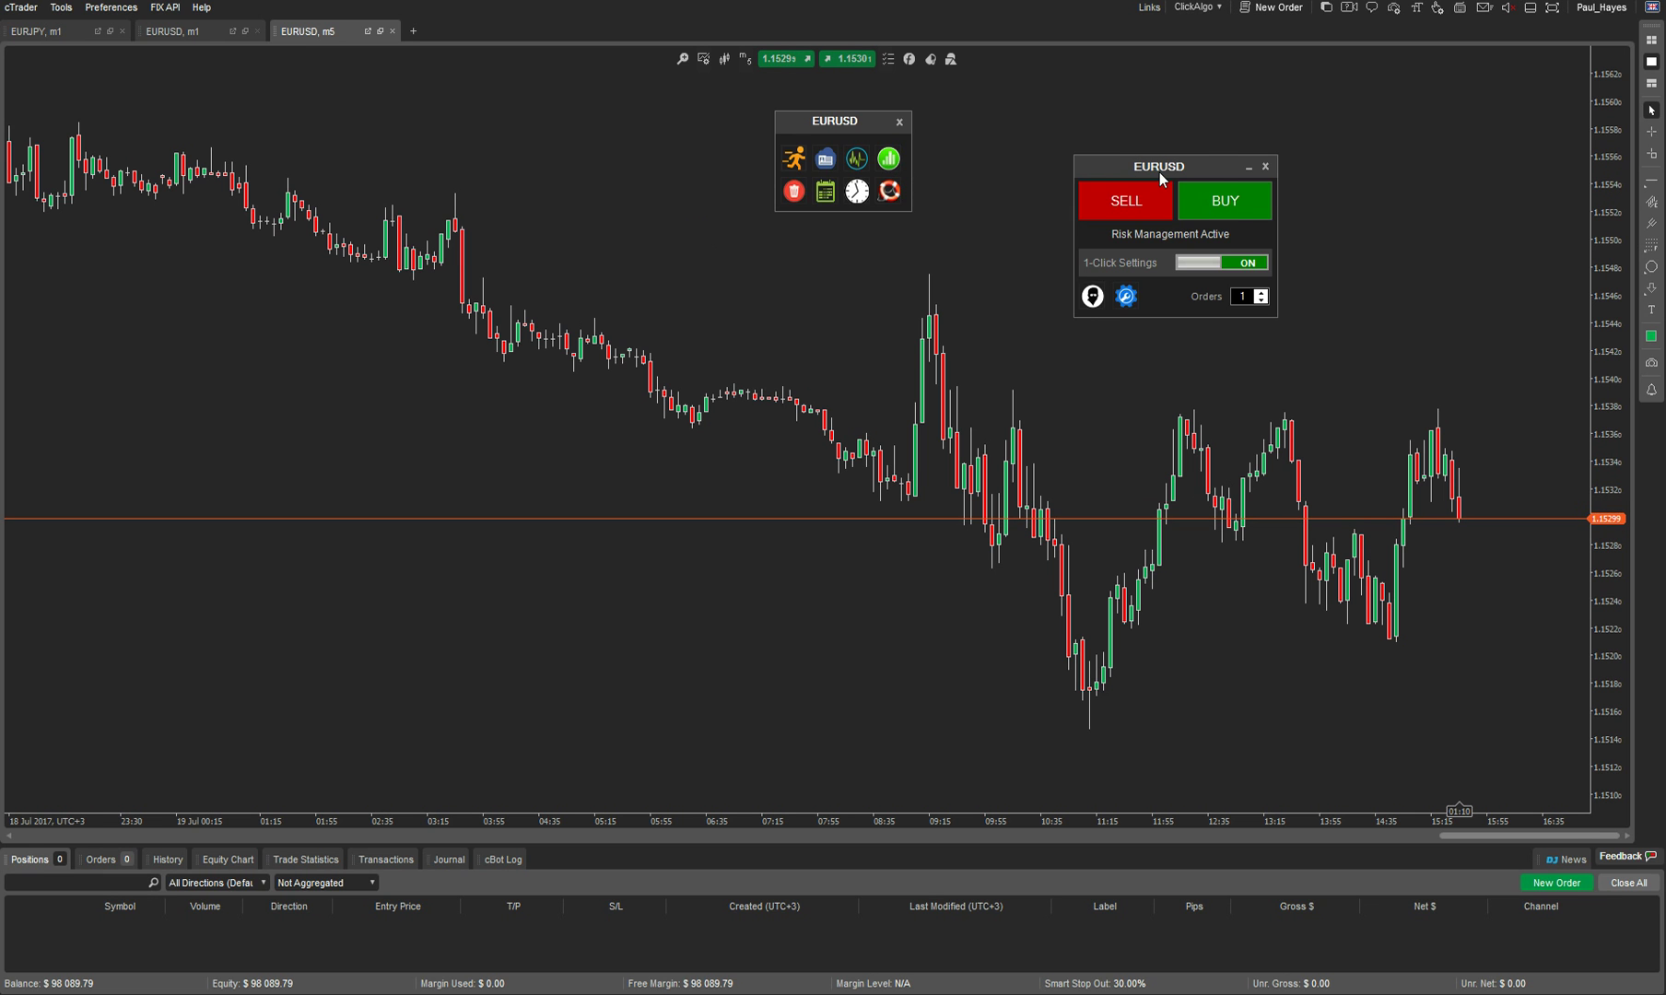
{"action": "left_click_drag", "start_coordinate": [1159, 172], "coordinate": [1262, 119]}
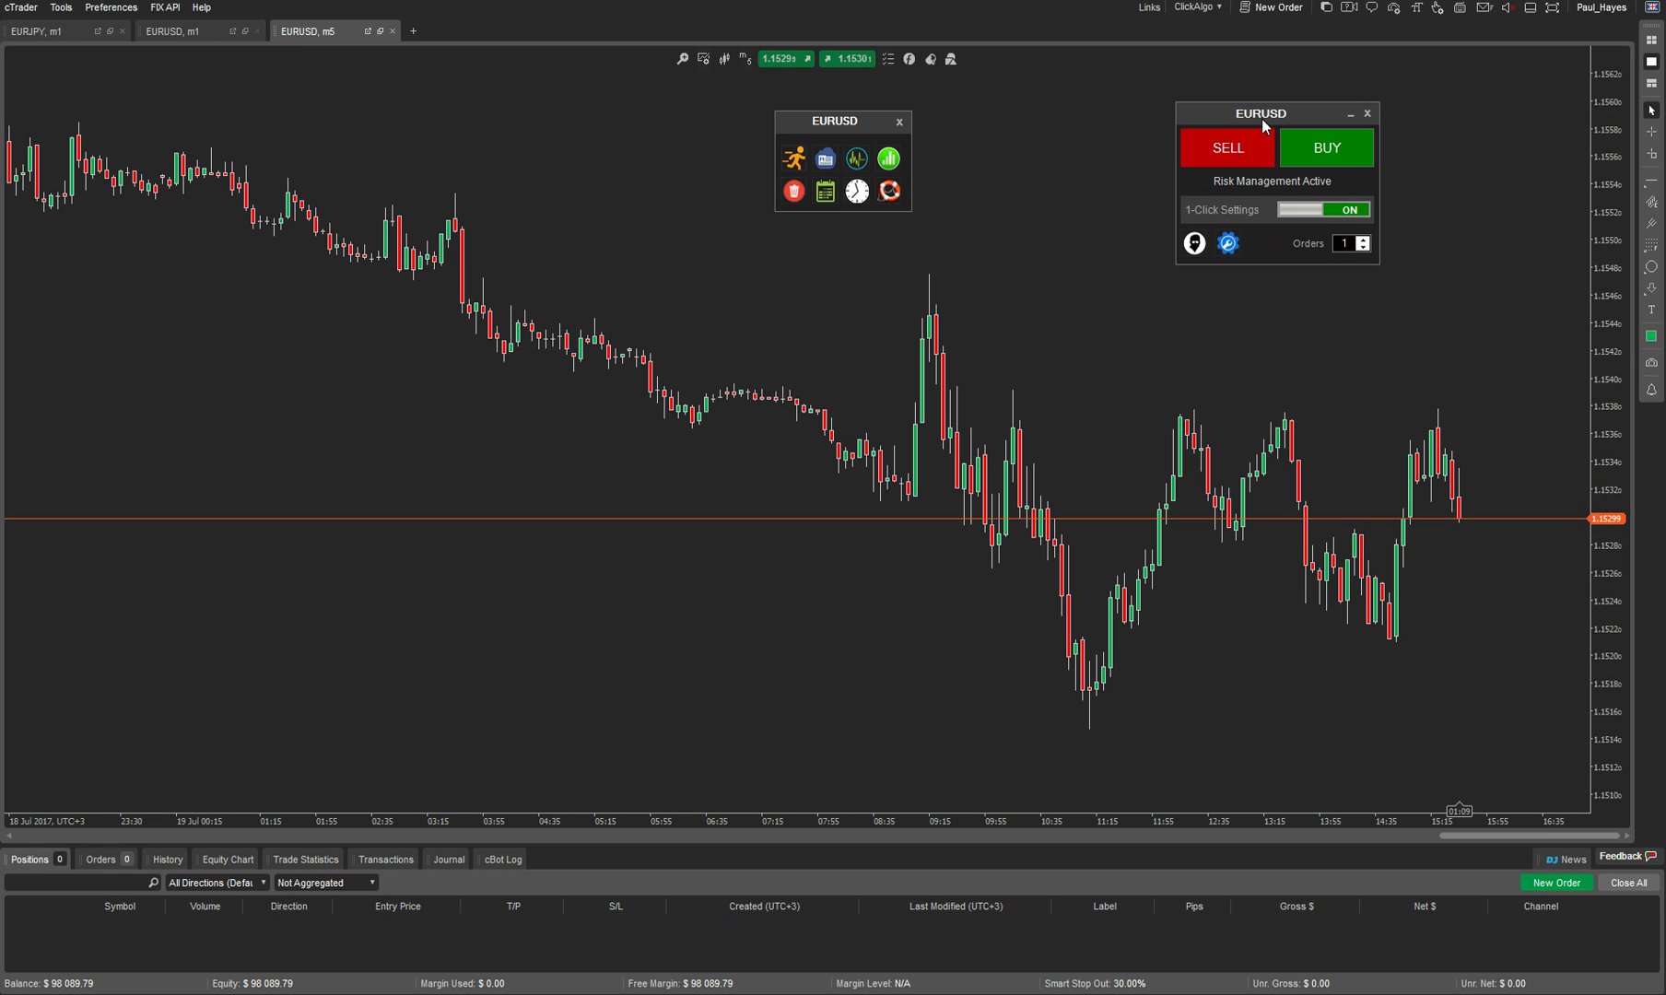
- Open the market-order money management window and try risking a percentage of equity
{"action": "left_click", "coordinate": [1227, 243]}
{"action": "left_click_drag", "start_coordinate": [1034, 299], "coordinate": [1183, 333]}
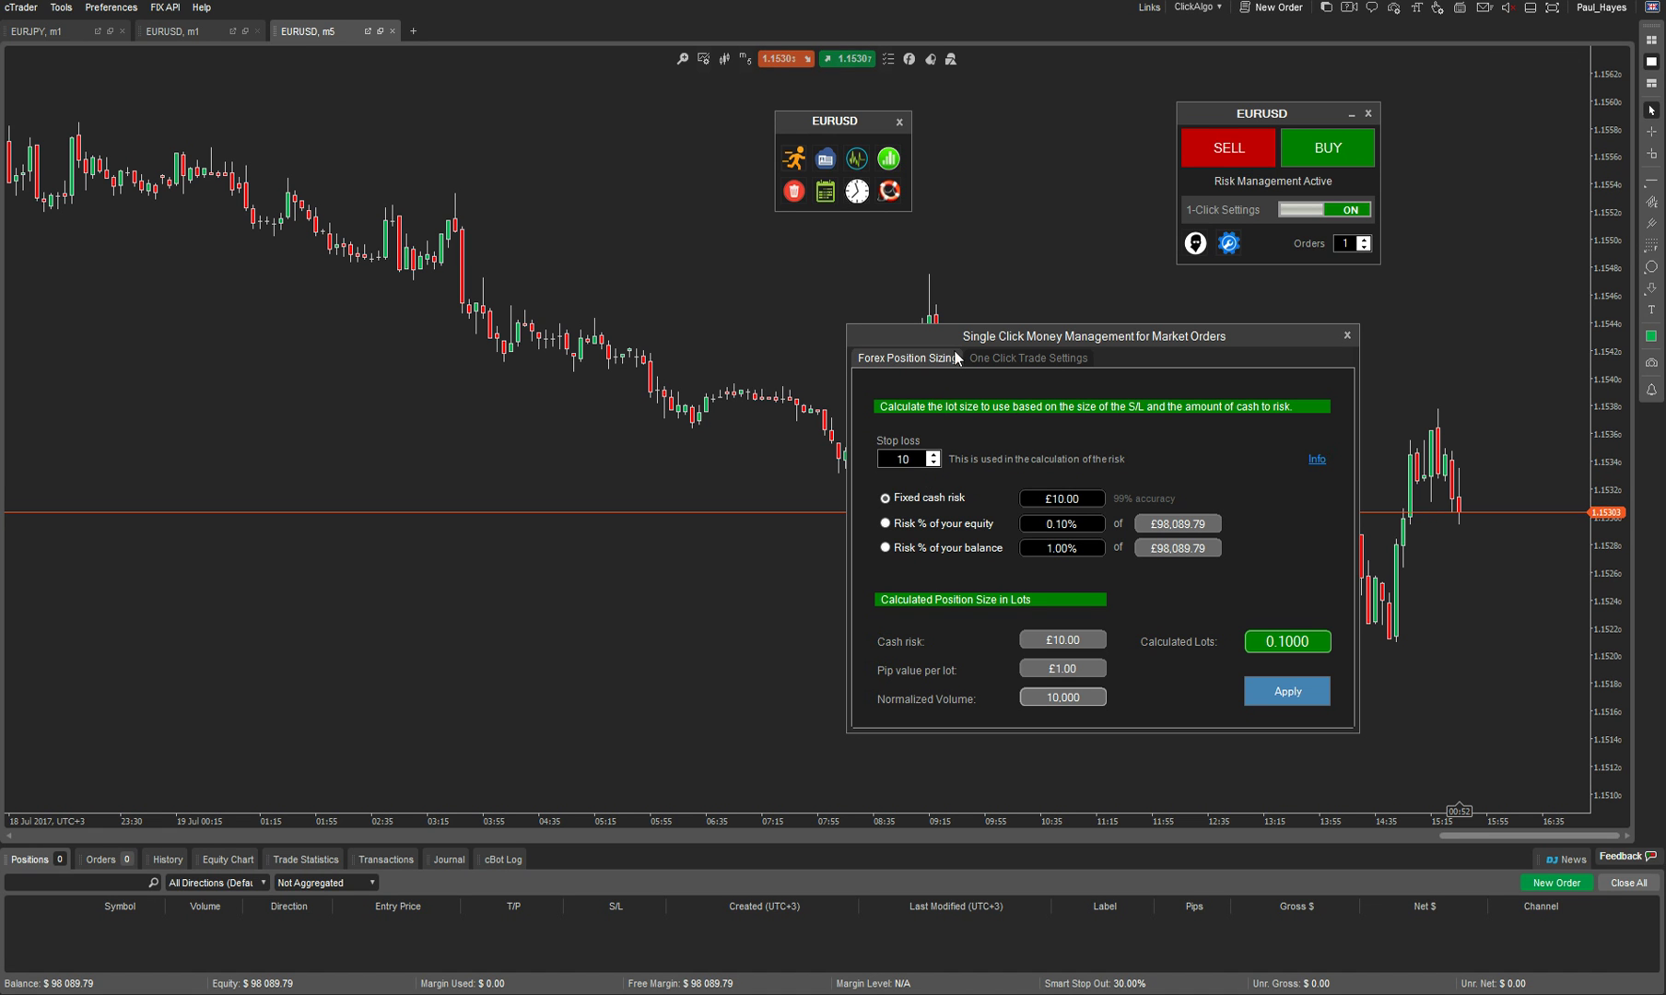
{"action": "left_click_drag", "start_coordinate": [971, 344], "coordinate": [793, 368]}
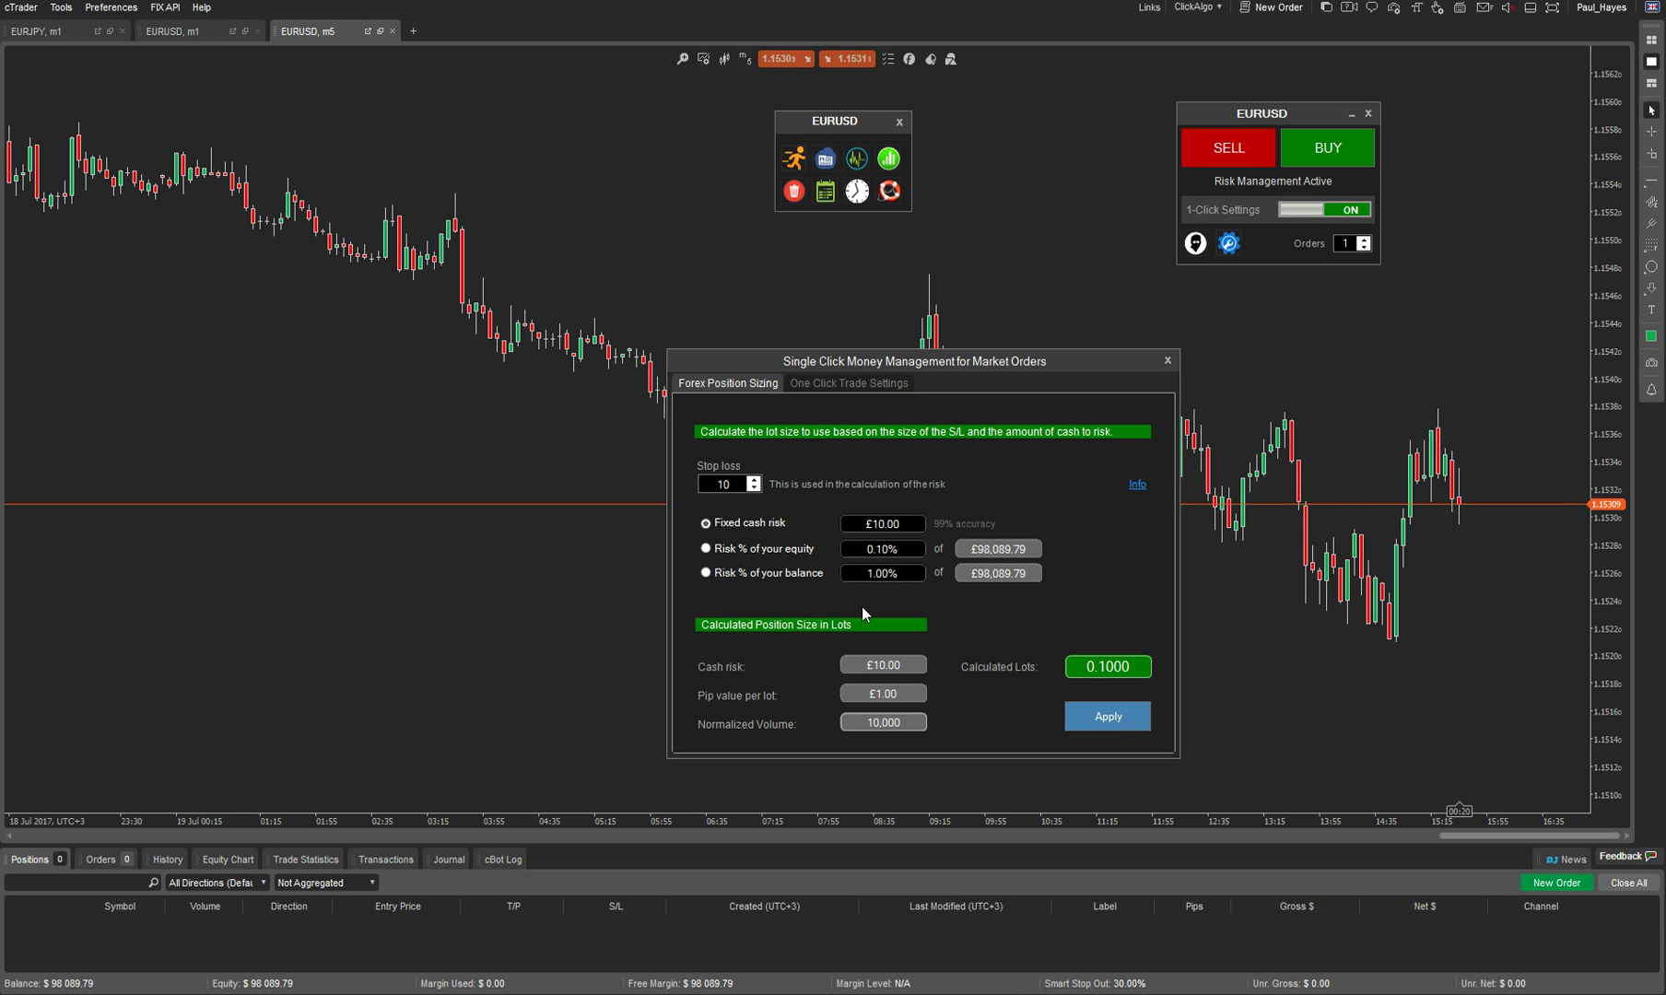
{"action": "left_click", "coordinate": [707, 549]}
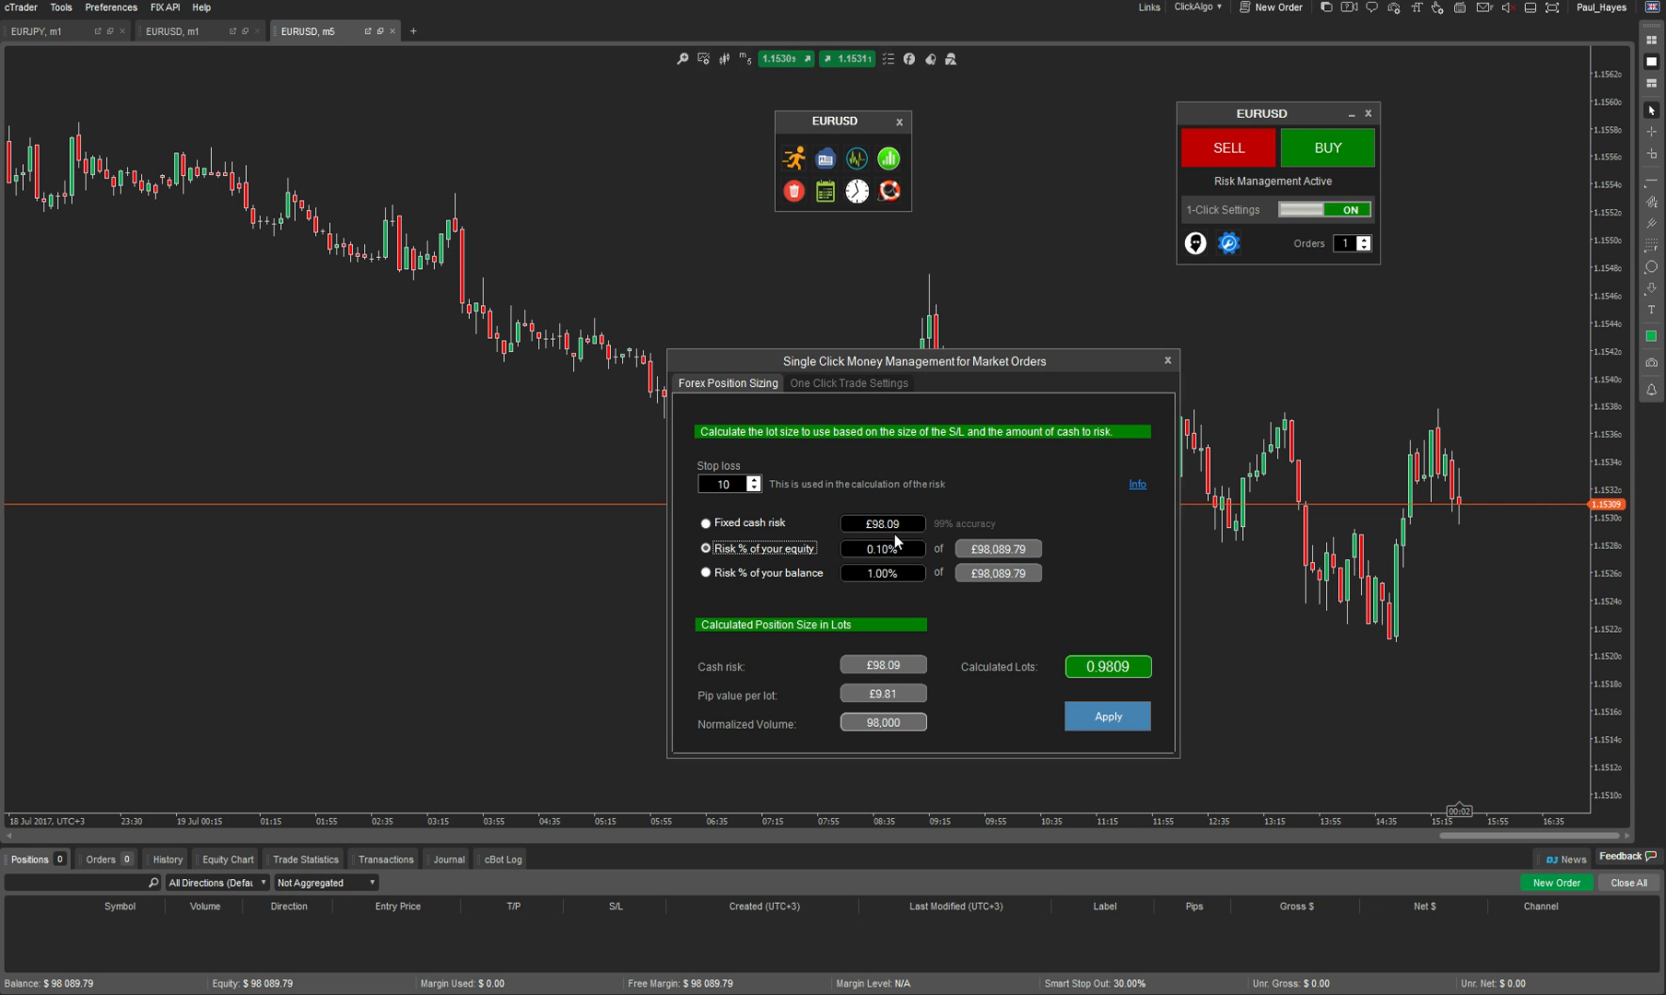
- Set the money management stop loss to 10 pips
{"action": "left_click", "coordinate": [758, 481]}
{"action": "left_click", "coordinate": [758, 481]}
{"action": "left_click", "coordinate": [758, 481]}
{"action": "left_click", "coordinate": [758, 481]}
{"action": "left_click", "coordinate": [758, 481]}
{"action": "left_click", "coordinate": [754, 480]}
{"action": "left_click", "coordinate": [754, 480]}
{"action": "left_click", "coordinate": [754, 481]}
{"action": "left_click", "coordinate": [753, 480]}
{"action": "left_click", "coordinate": [754, 480]}
{"action": "left_click", "coordinate": [754, 481]}
{"action": "left_click", "coordinate": [754, 481]}
{"action": "left_click", "coordinate": [754, 481]}
{"action": "left_click", "coordinate": [754, 481]}
{"action": "left_click", "coordinate": [754, 481]}
{"action": "left_click", "coordinate": [754, 481]}
{"action": "left_click", "coordinate": [1653, 886]}
{"action": "left_click", "coordinate": [754, 480]}
{"action": "left_click", "coordinate": [754, 480]}
{"action": "left_click", "coordinate": [754, 480]}
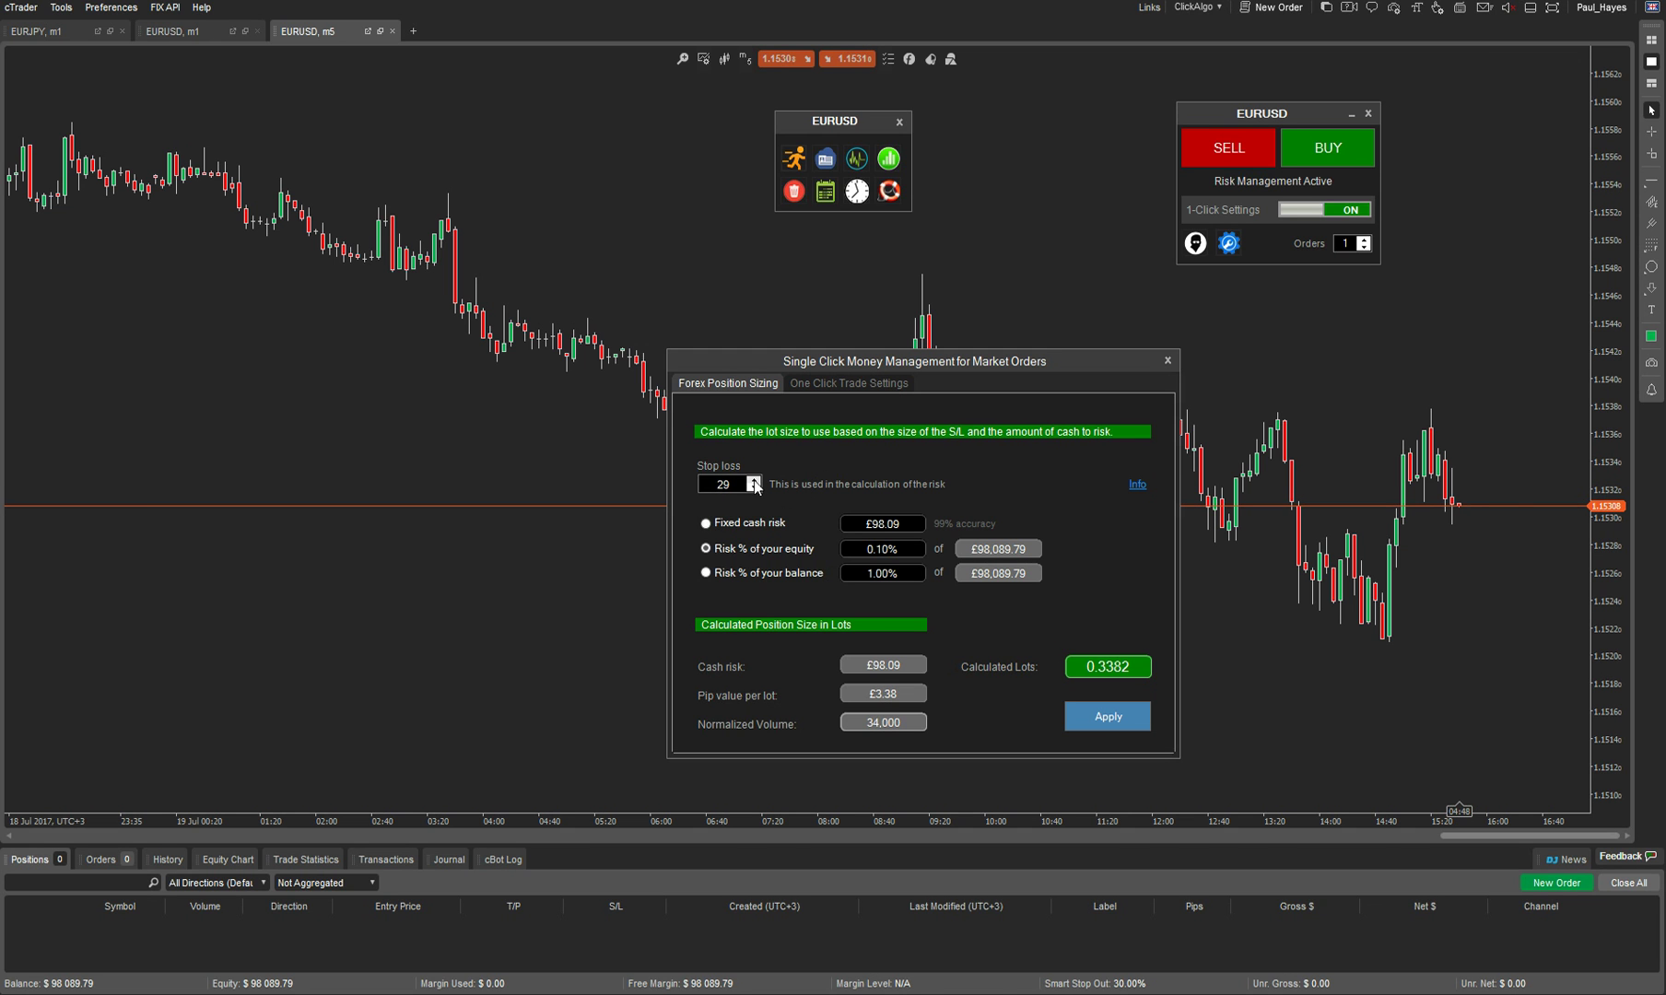
{"action": "left_click", "coordinate": [753, 487]}
{"action": "left_click", "coordinate": [754, 486]}
{"action": "double_click", "coordinate": [740, 482]}
{"action": "type", "text": "10"}
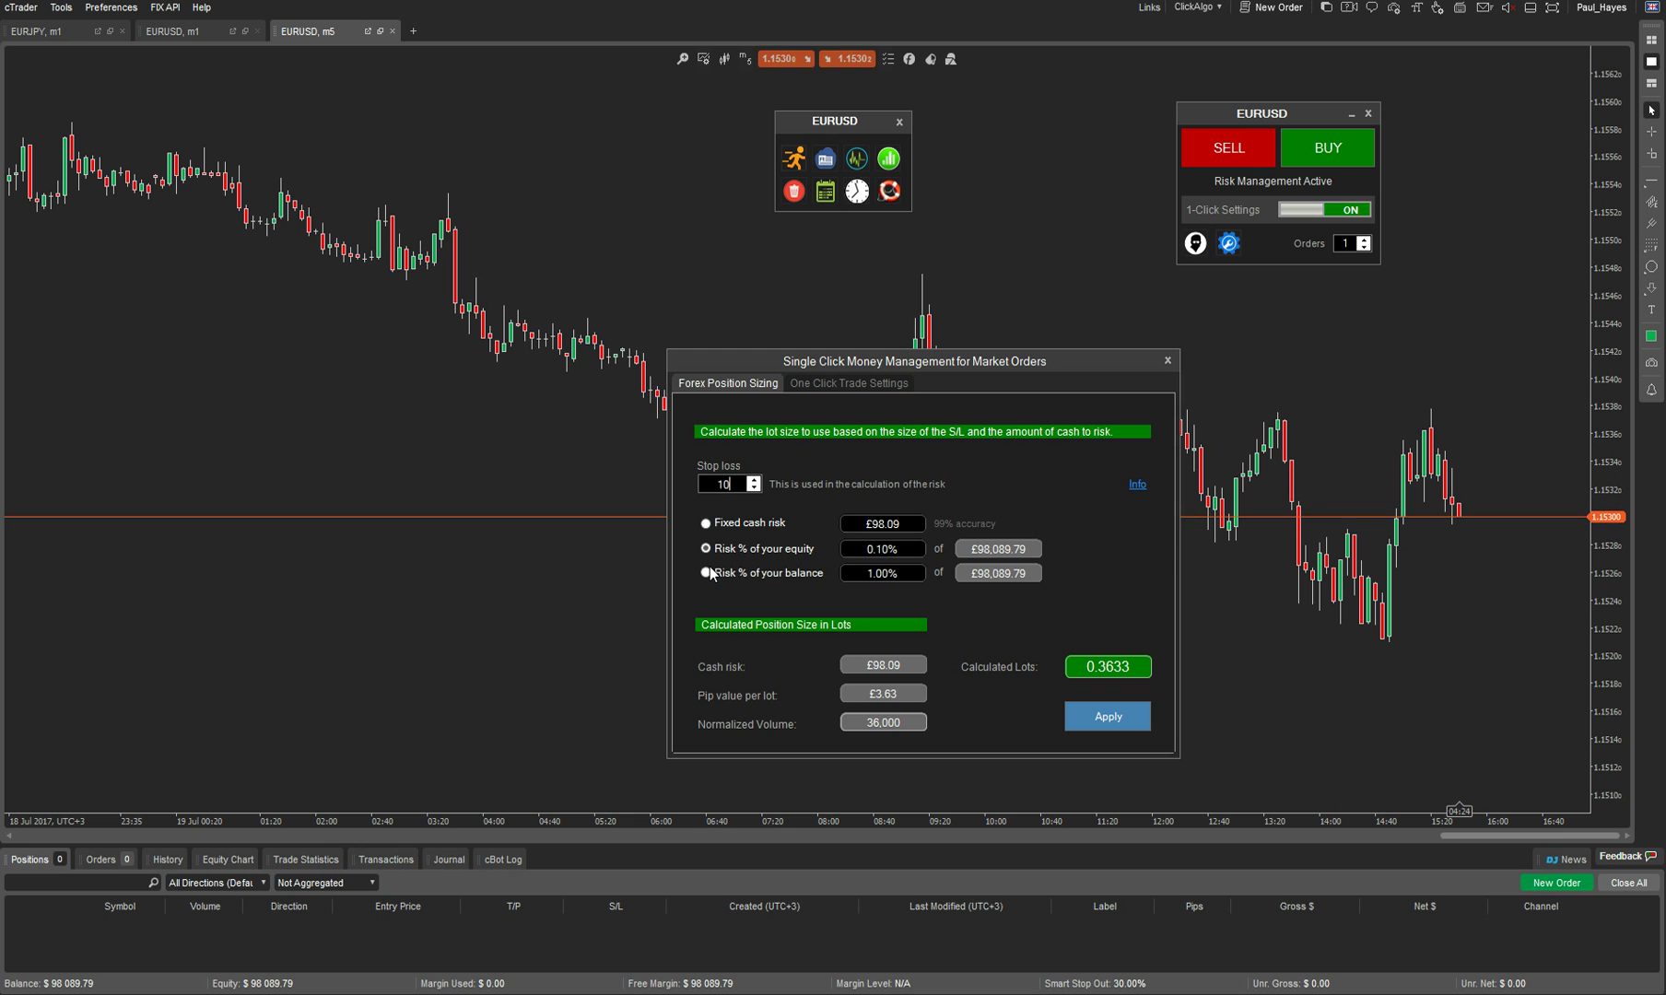
- Try balance and equity risk, then set a fixed cash risk of £10.00
{"action": "left_click", "coordinate": [708, 574]}
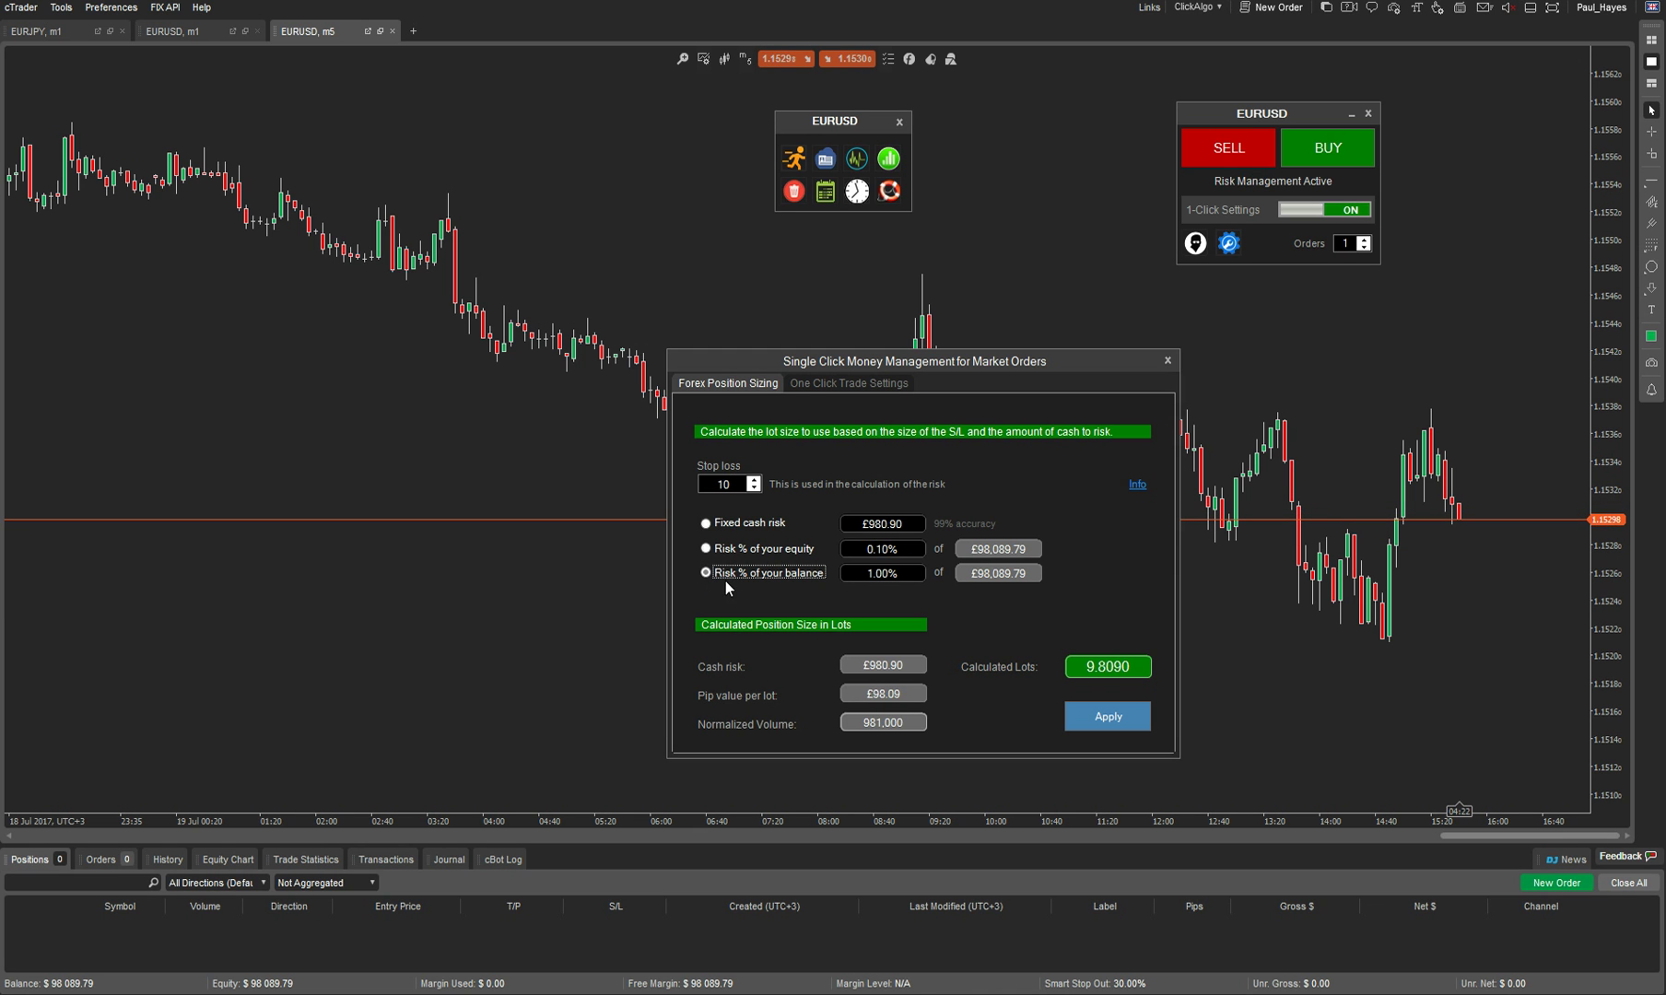
{"action": "left_click", "coordinate": [710, 553]}
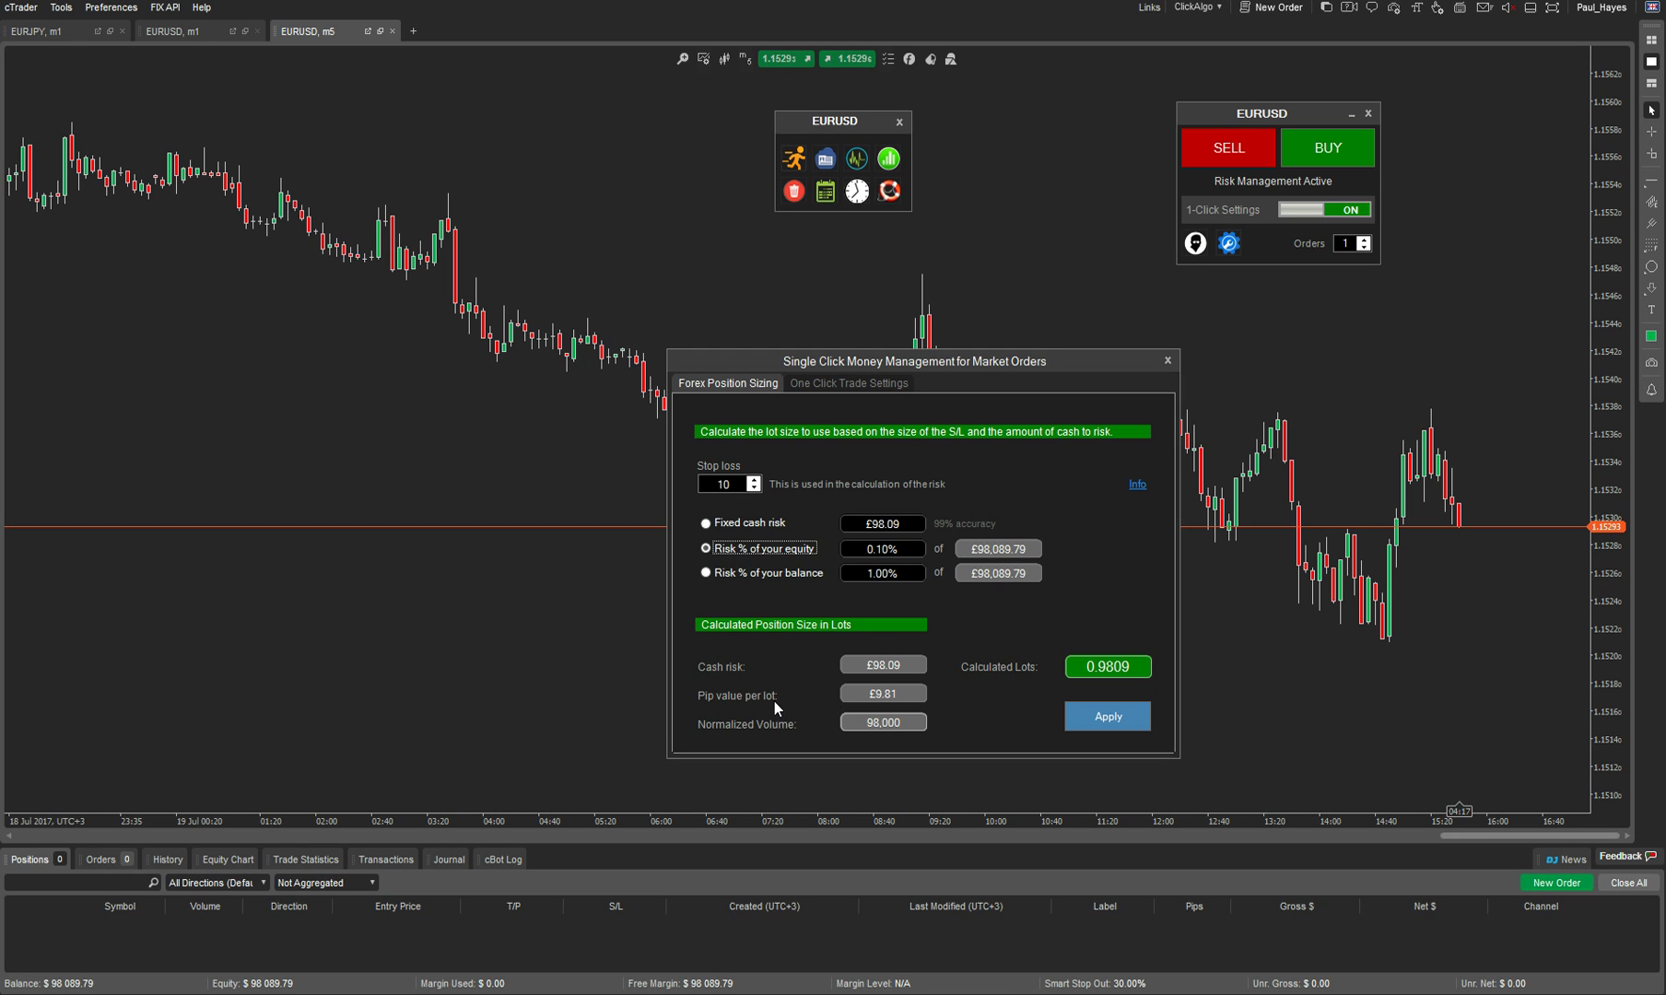
{"action": "left_click", "coordinate": [707, 523]}
{"action": "double_click", "coordinate": [906, 520]}
{"action": "type", "text": "10"}
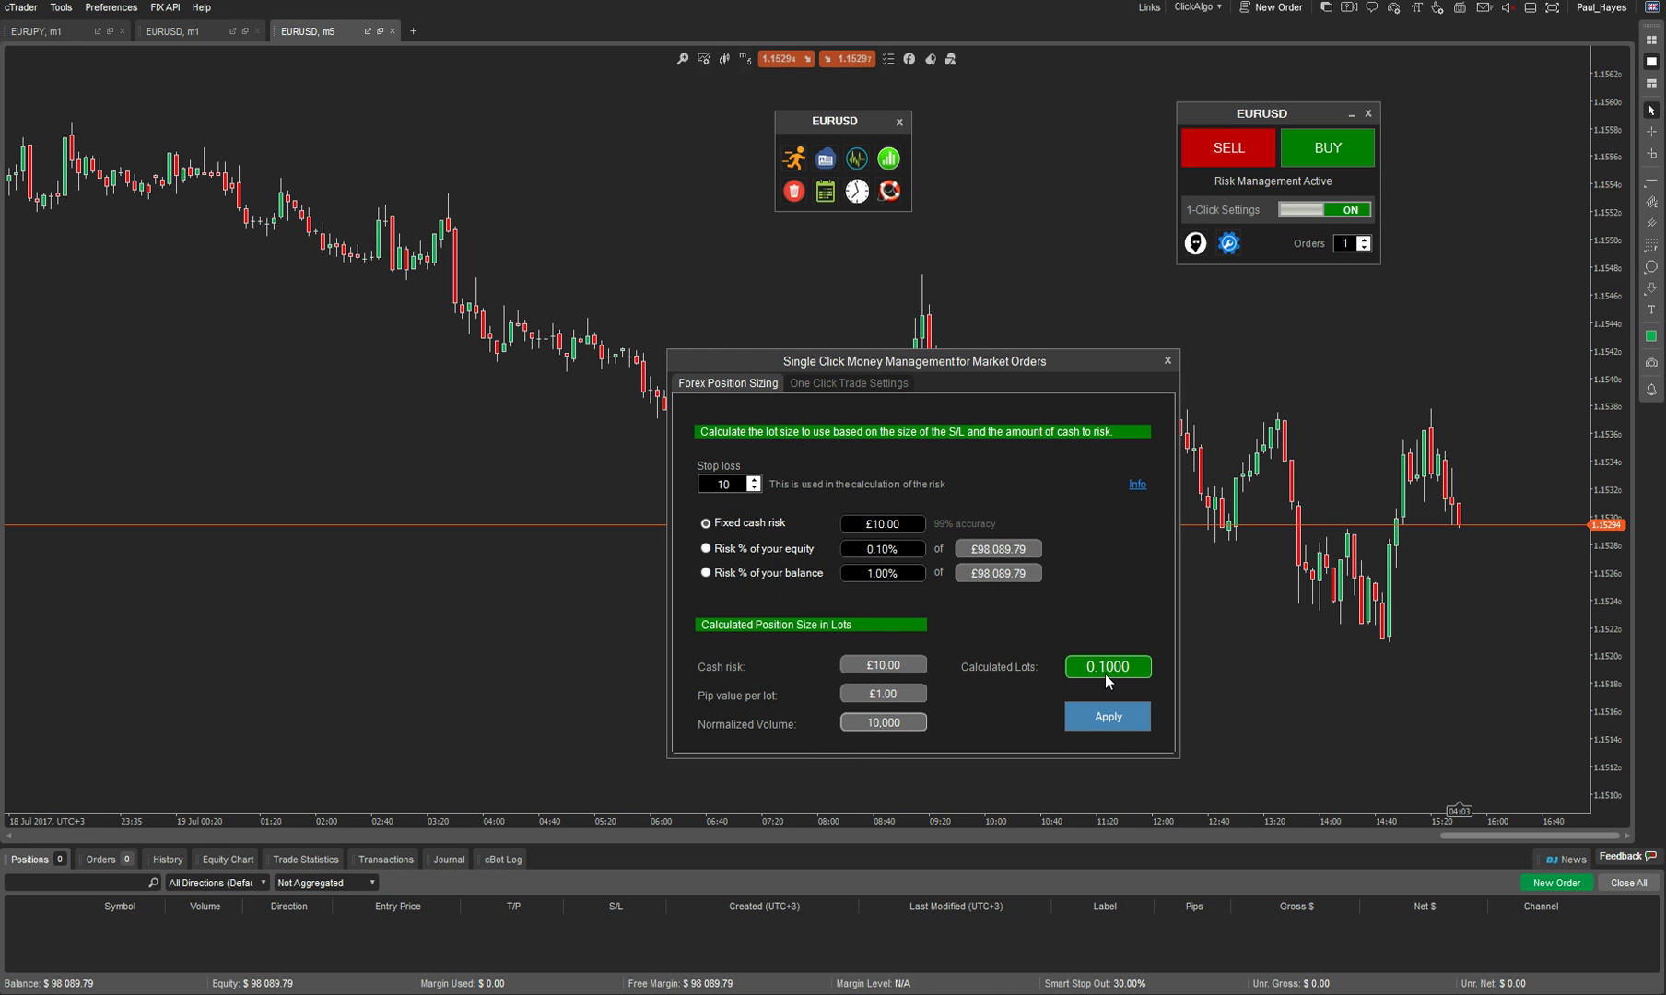
{"action": "left_click", "coordinate": [1104, 723]}
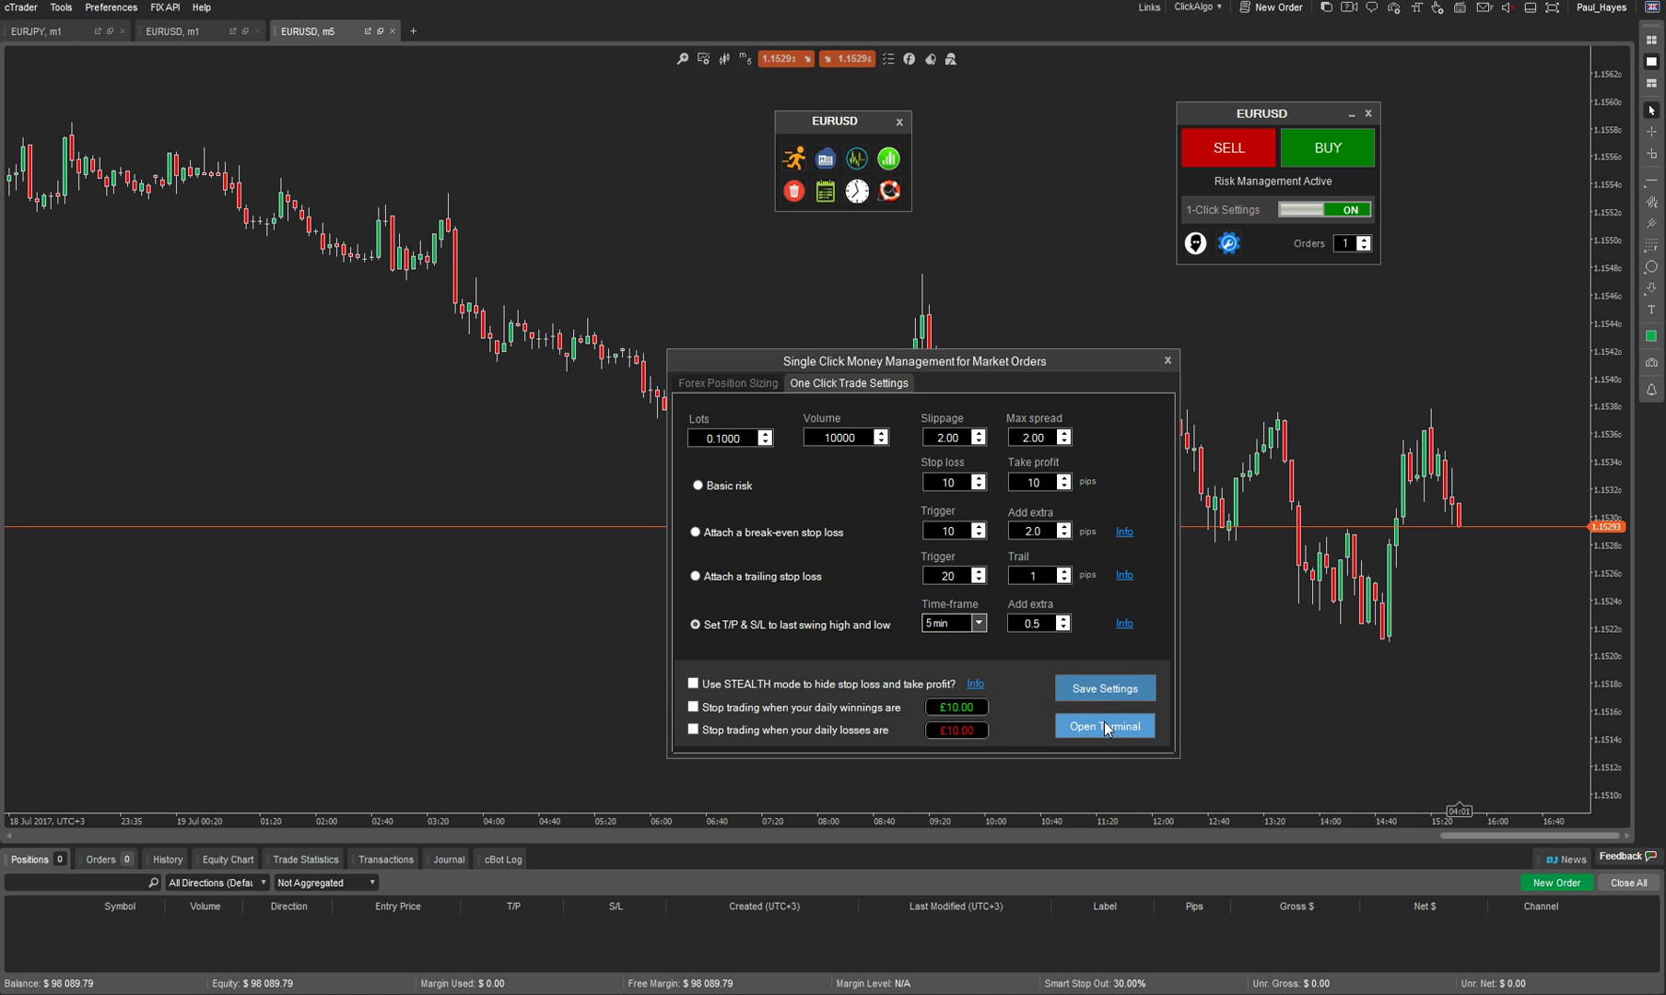
{"action": "left_click_drag", "start_coordinate": [1058, 363], "coordinate": [1024, 334]}
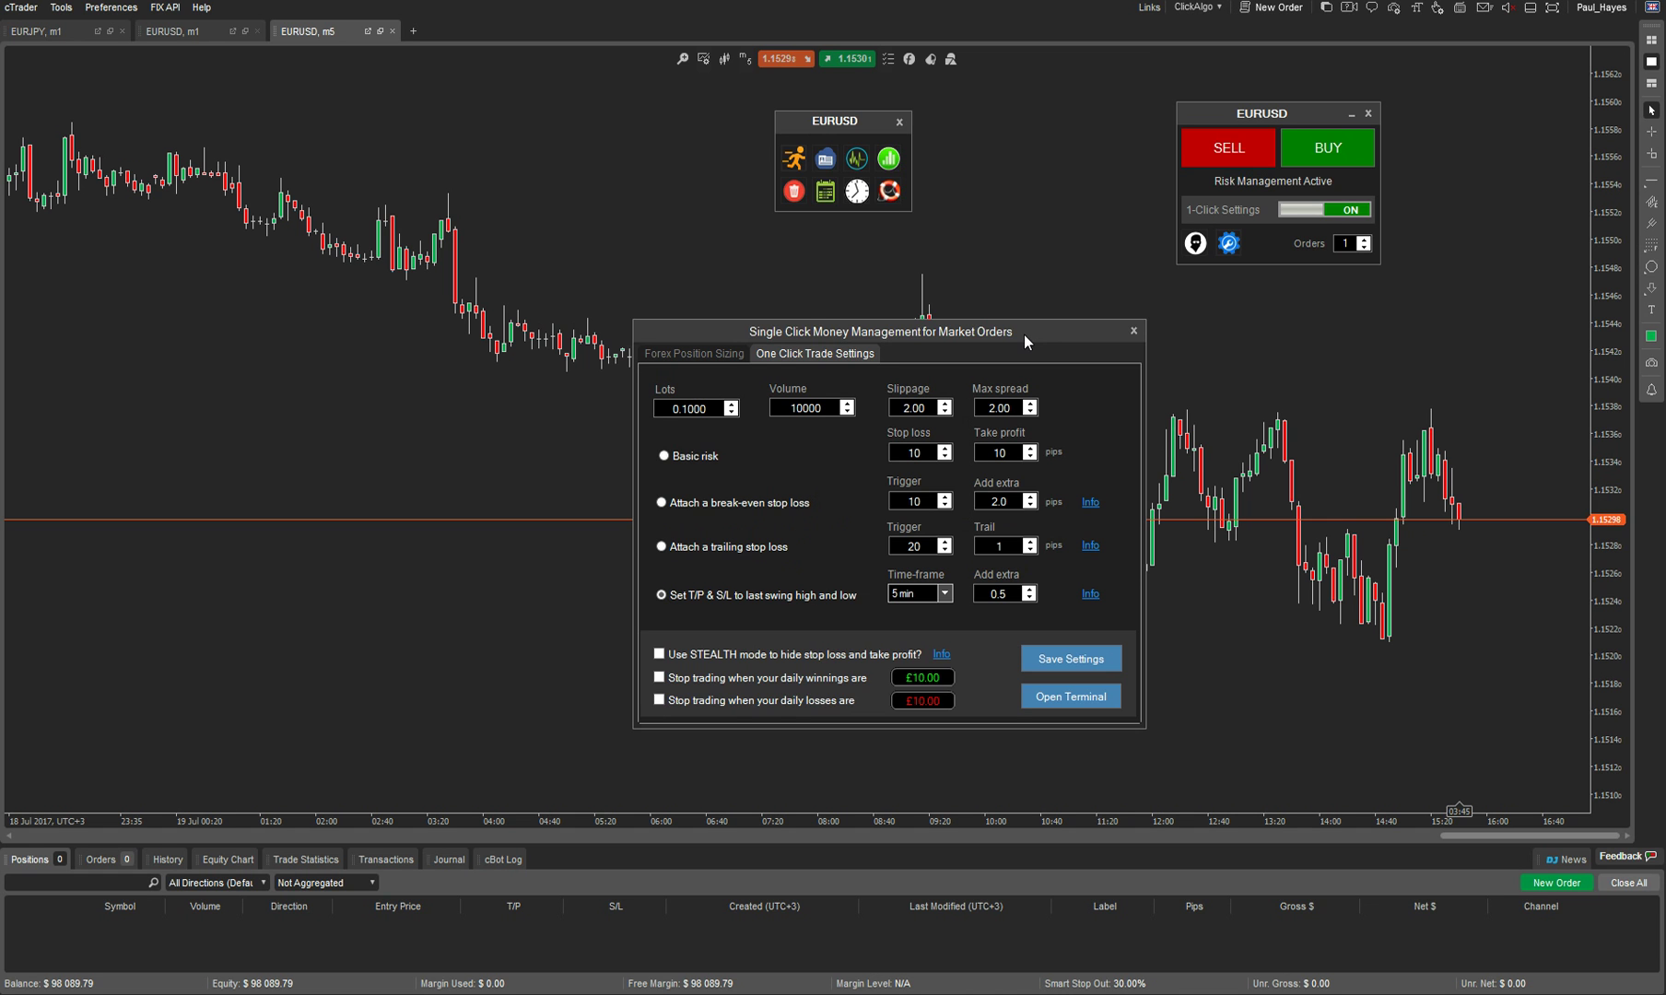
{"action": "left_click_drag", "start_coordinate": [1024, 336], "coordinate": [962, 405]}
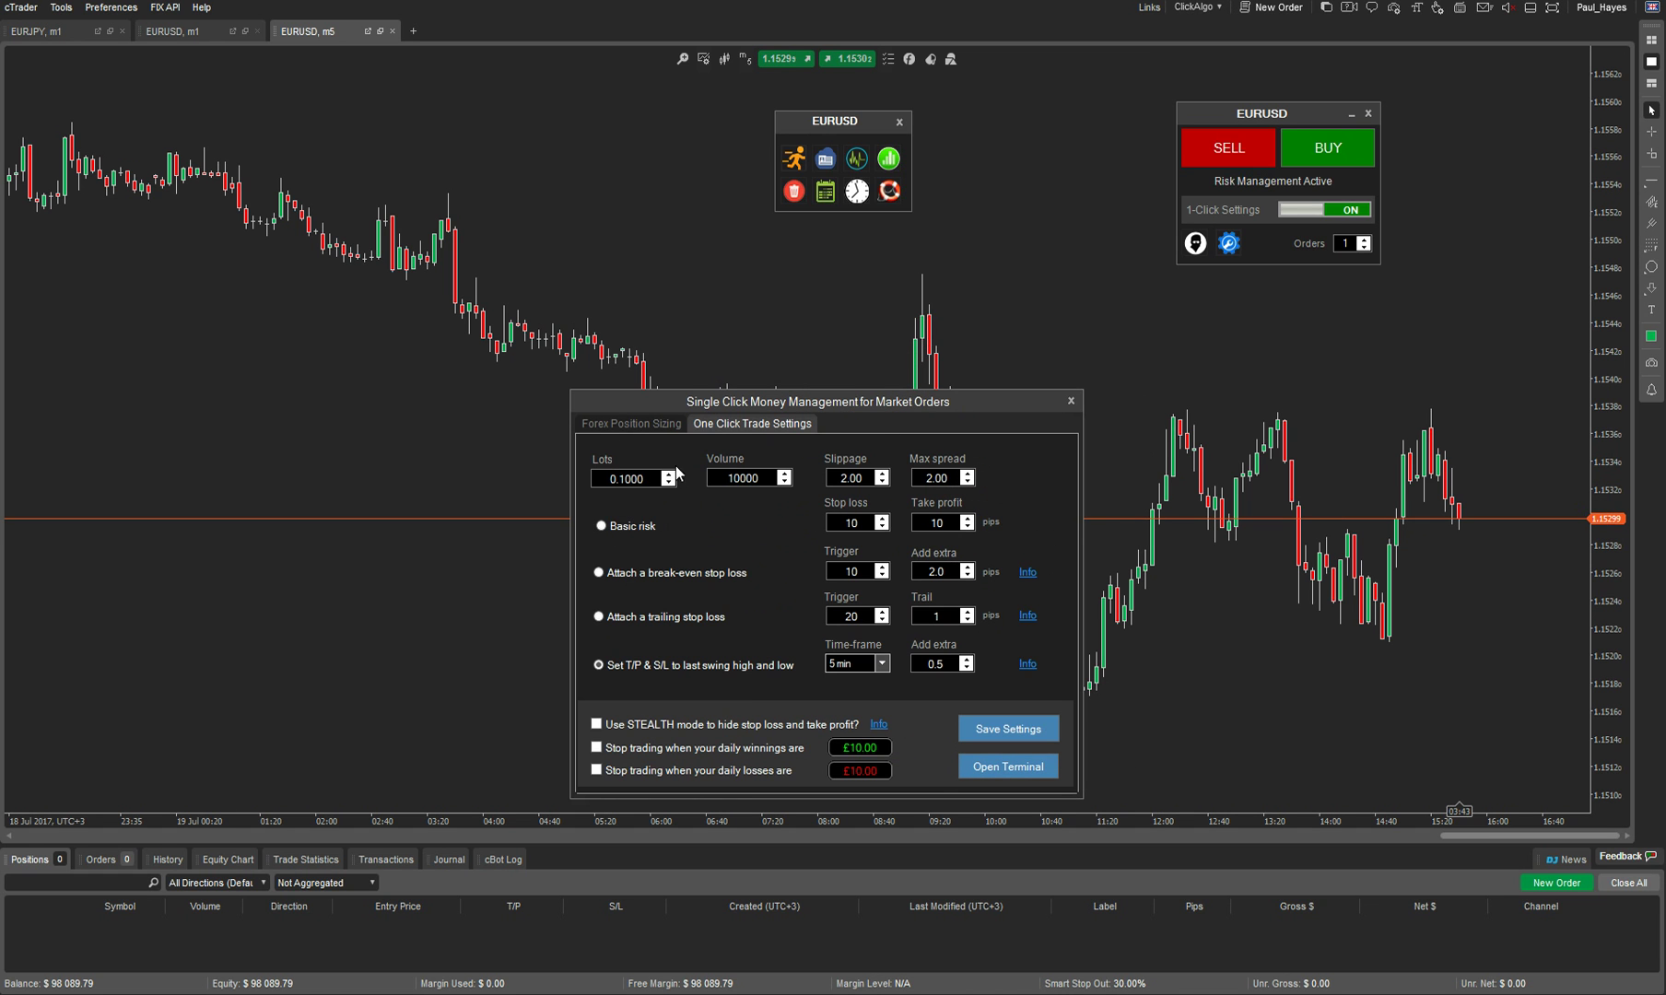
{"action": "left_click", "coordinate": [638, 423]}
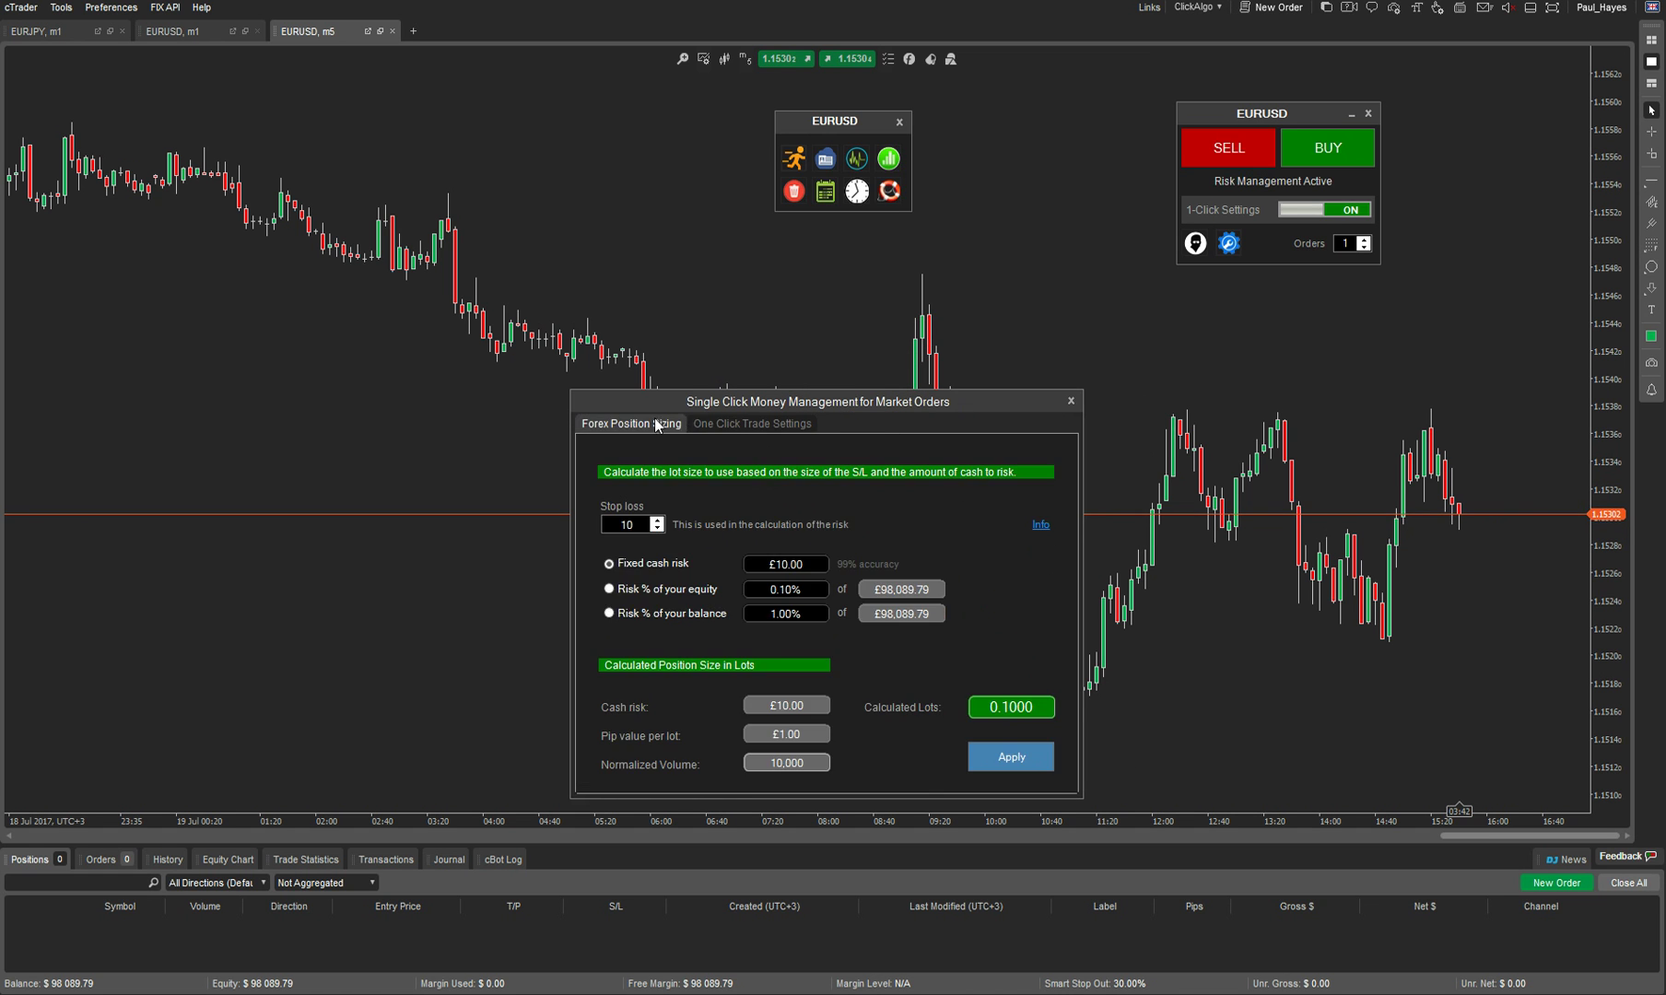
{"action": "left_click", "coordinate": [736, 423]}
{"action": "left_click_drag", "start_coordinate": [868, 410], "coordinate": [741, 319]}
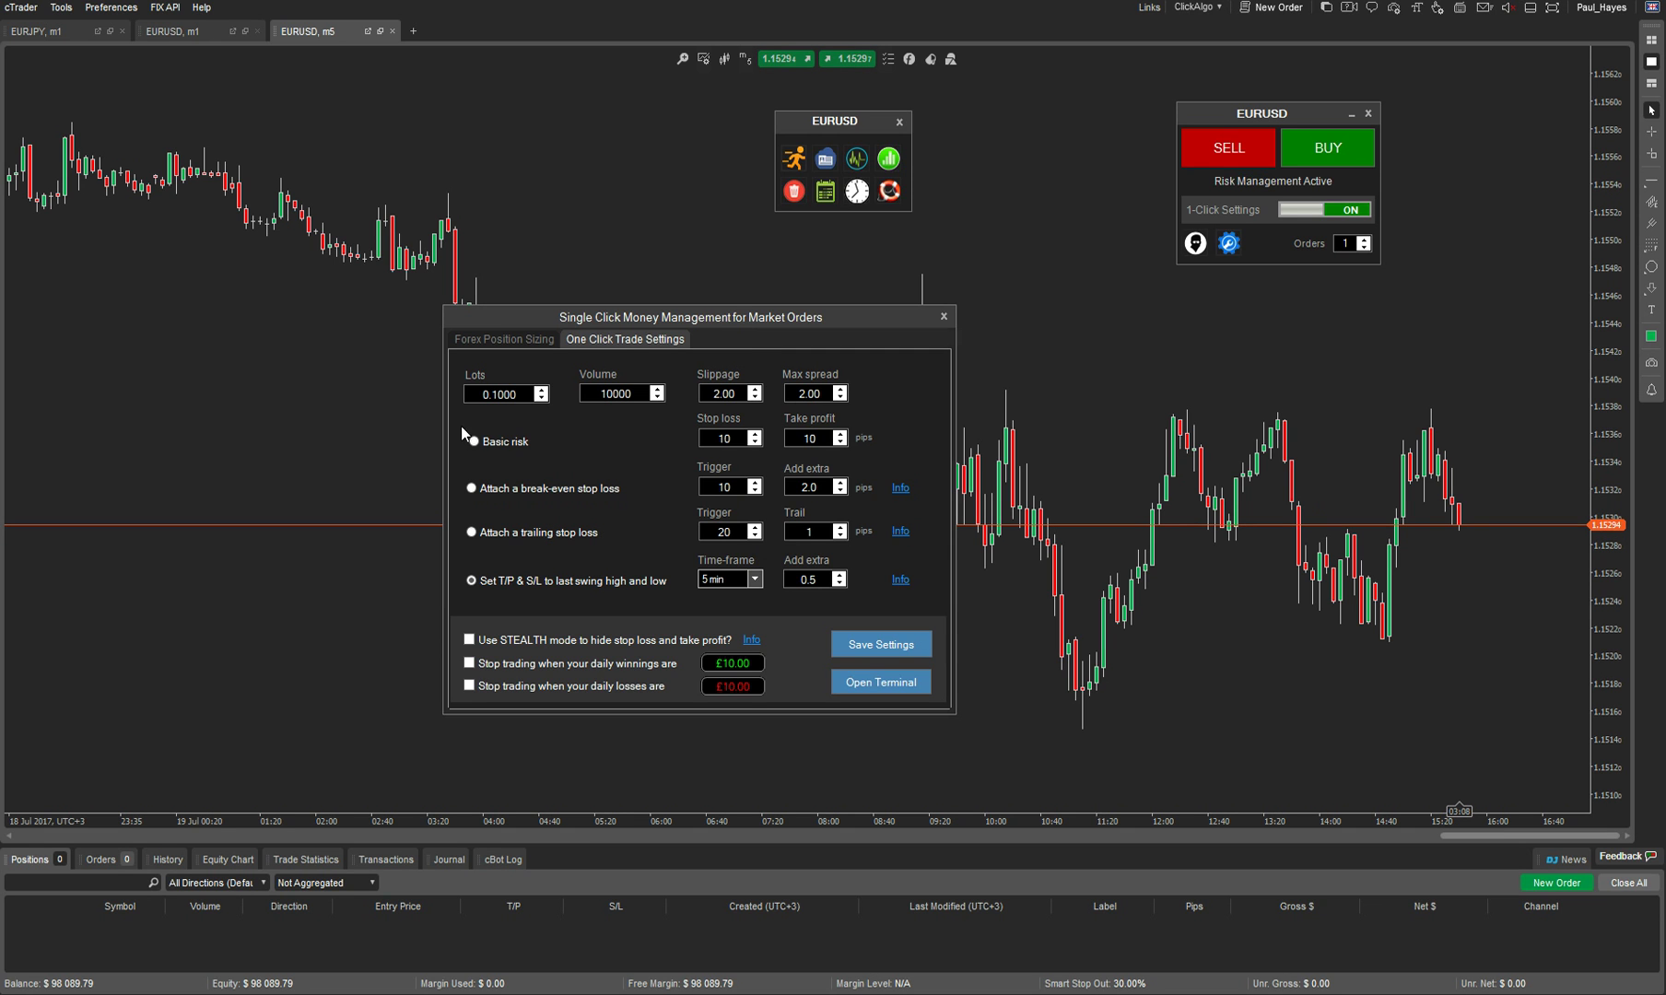
- Use Basic risk with a 12-pip take profit and a break-even stop adding 2.0 pips
{"action": "left_click", "coordinate": [477, 444]}
{"action": "left_click", "coordinate": [840, 434]}
{"action": "left_click", "coordinate": [840, 434]}
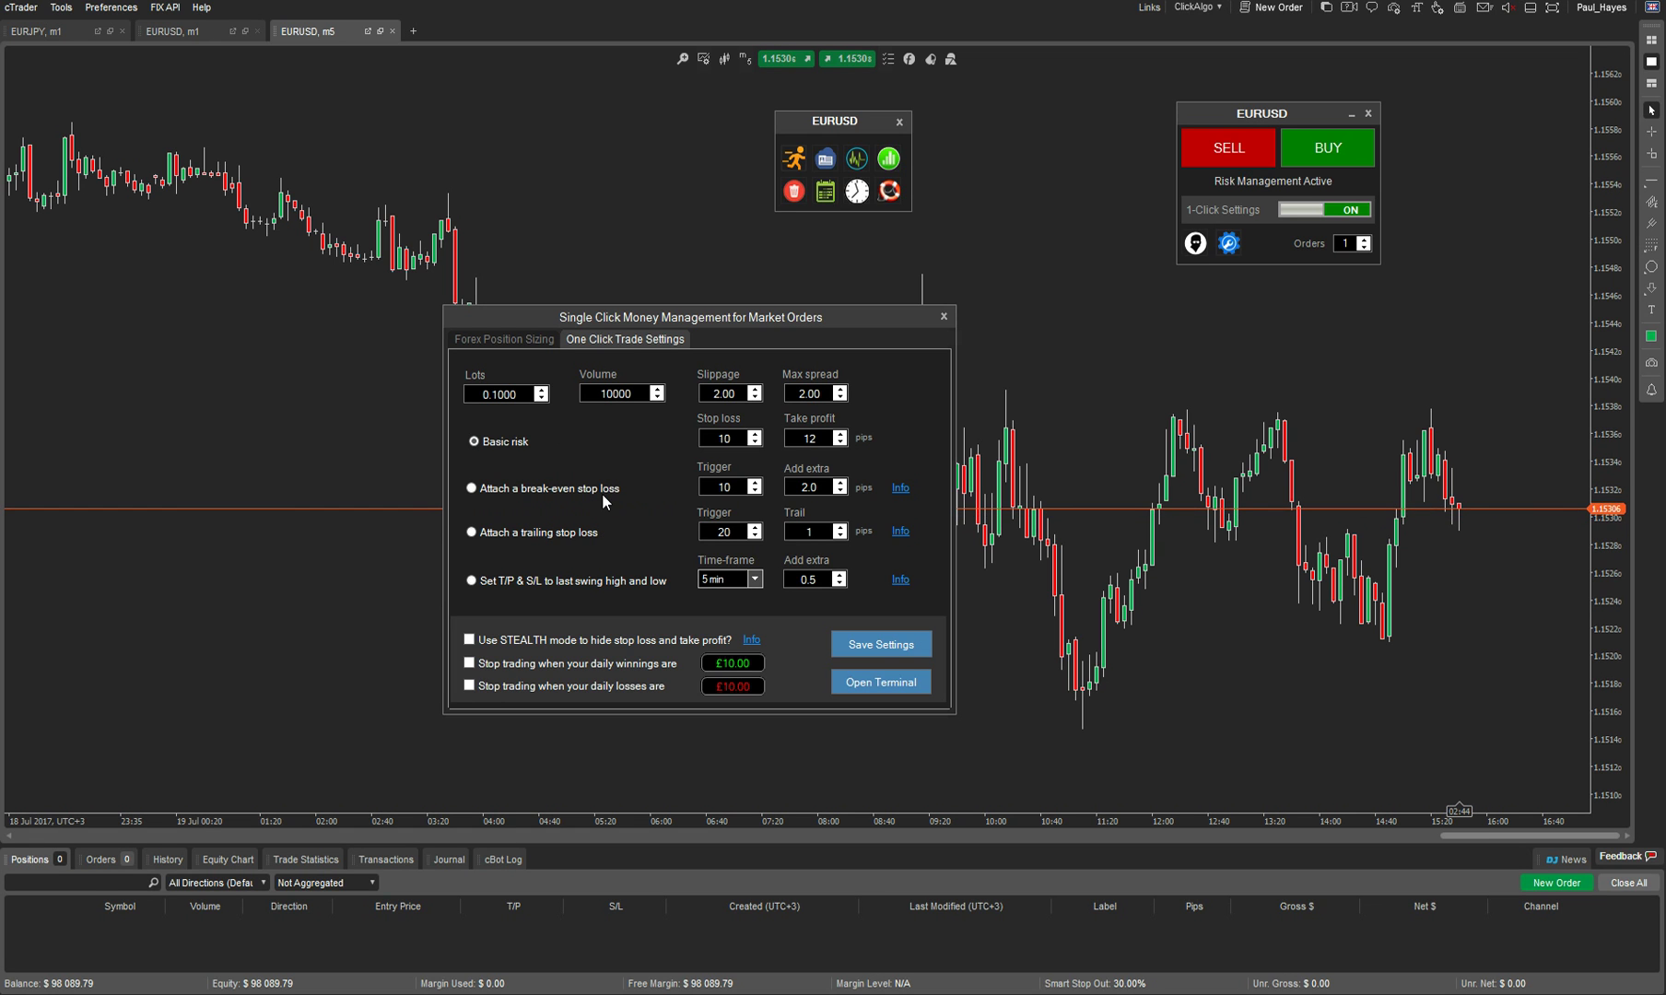
{"action": "left_click", "coordinate": [471, 490]}
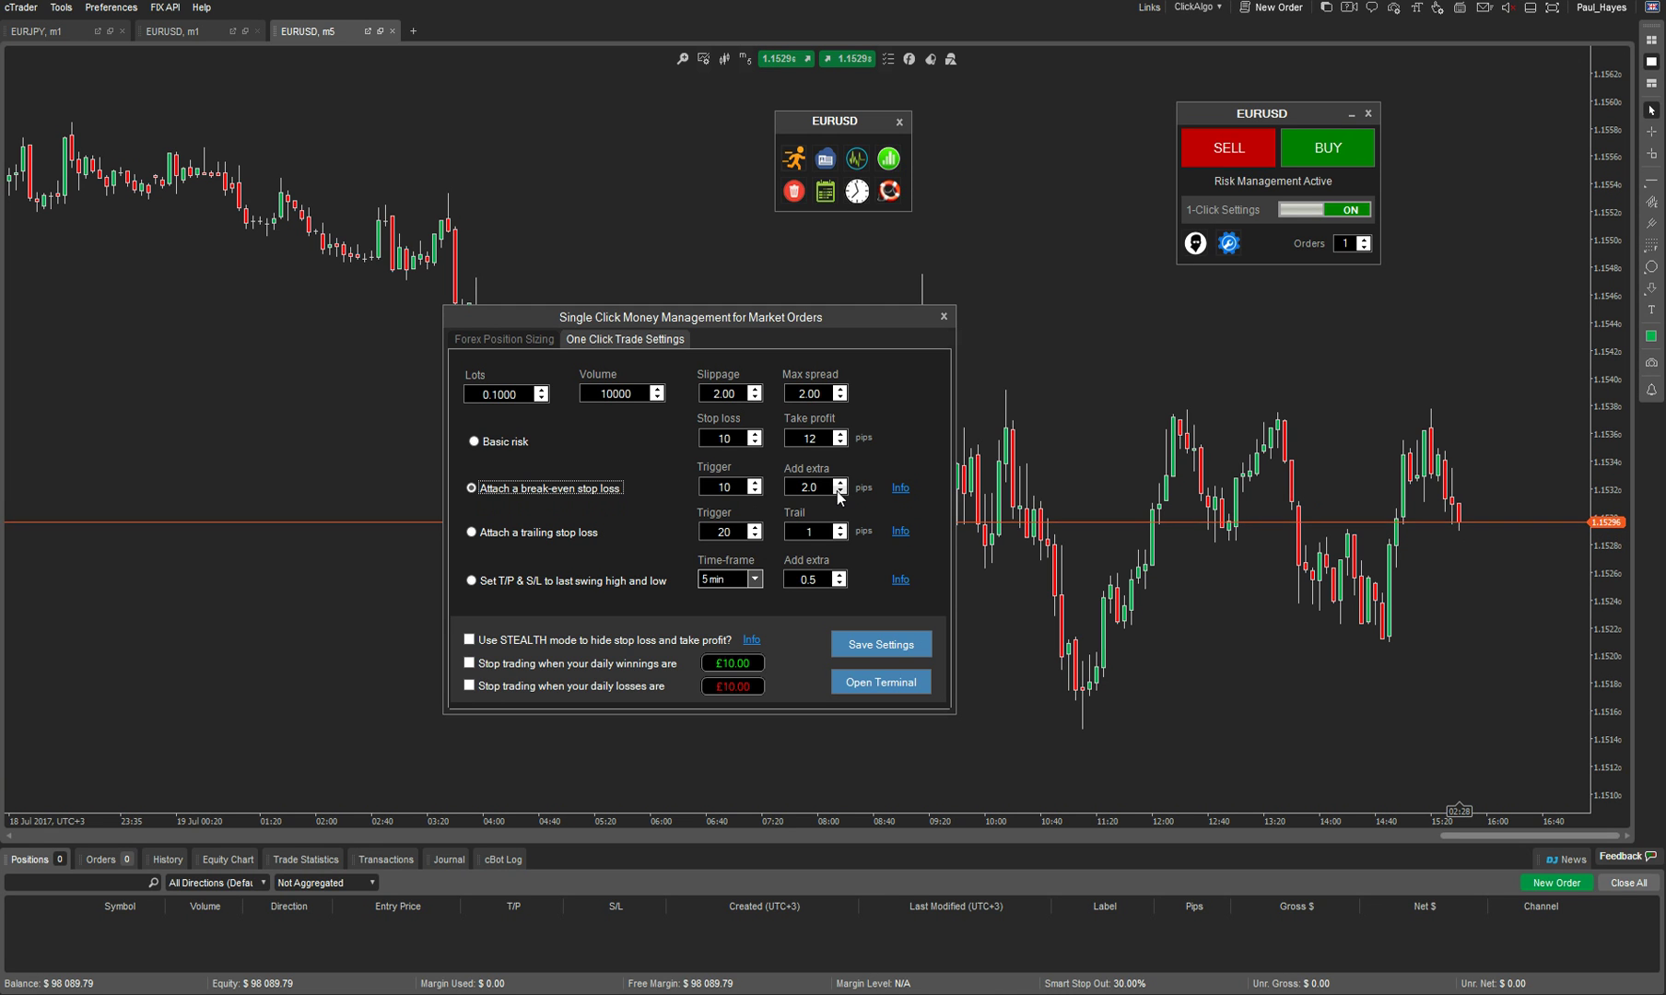
{"action": "left_click", "coordinate": [838, 492]}
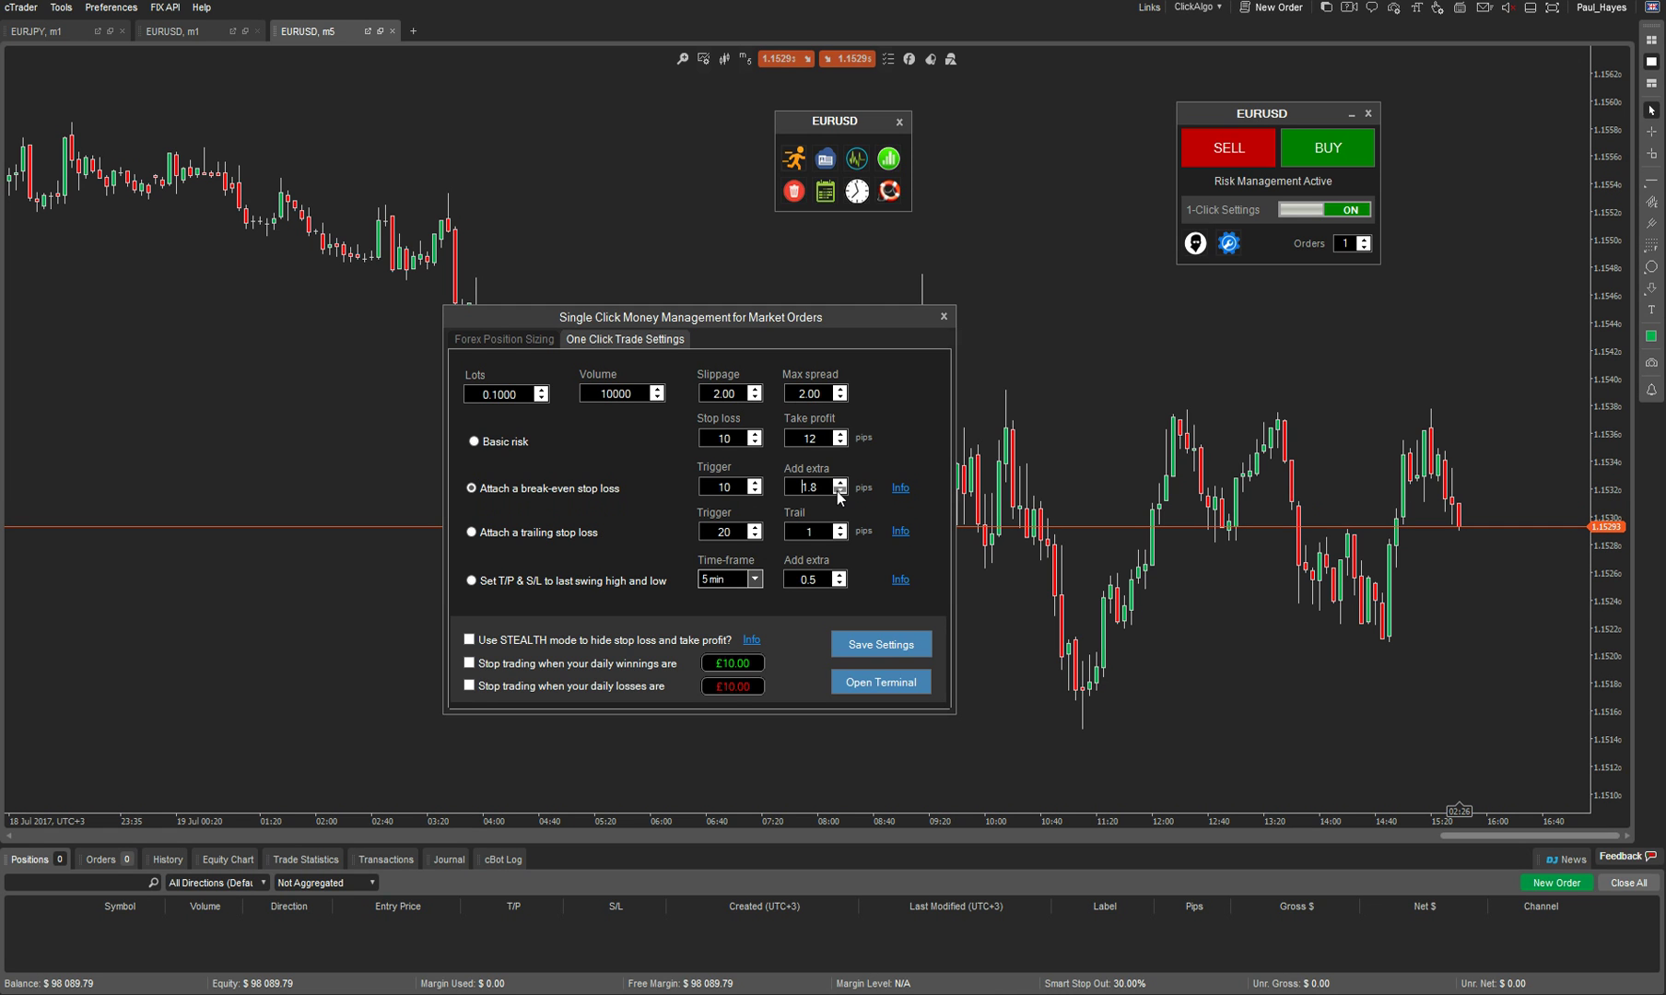
{"action": "left_click", "coordinate": [838, 492]}
{"action": "left_click", "coordinate": [840, 491]}
{"action": "left_click", "coordinate": [840, 482]}
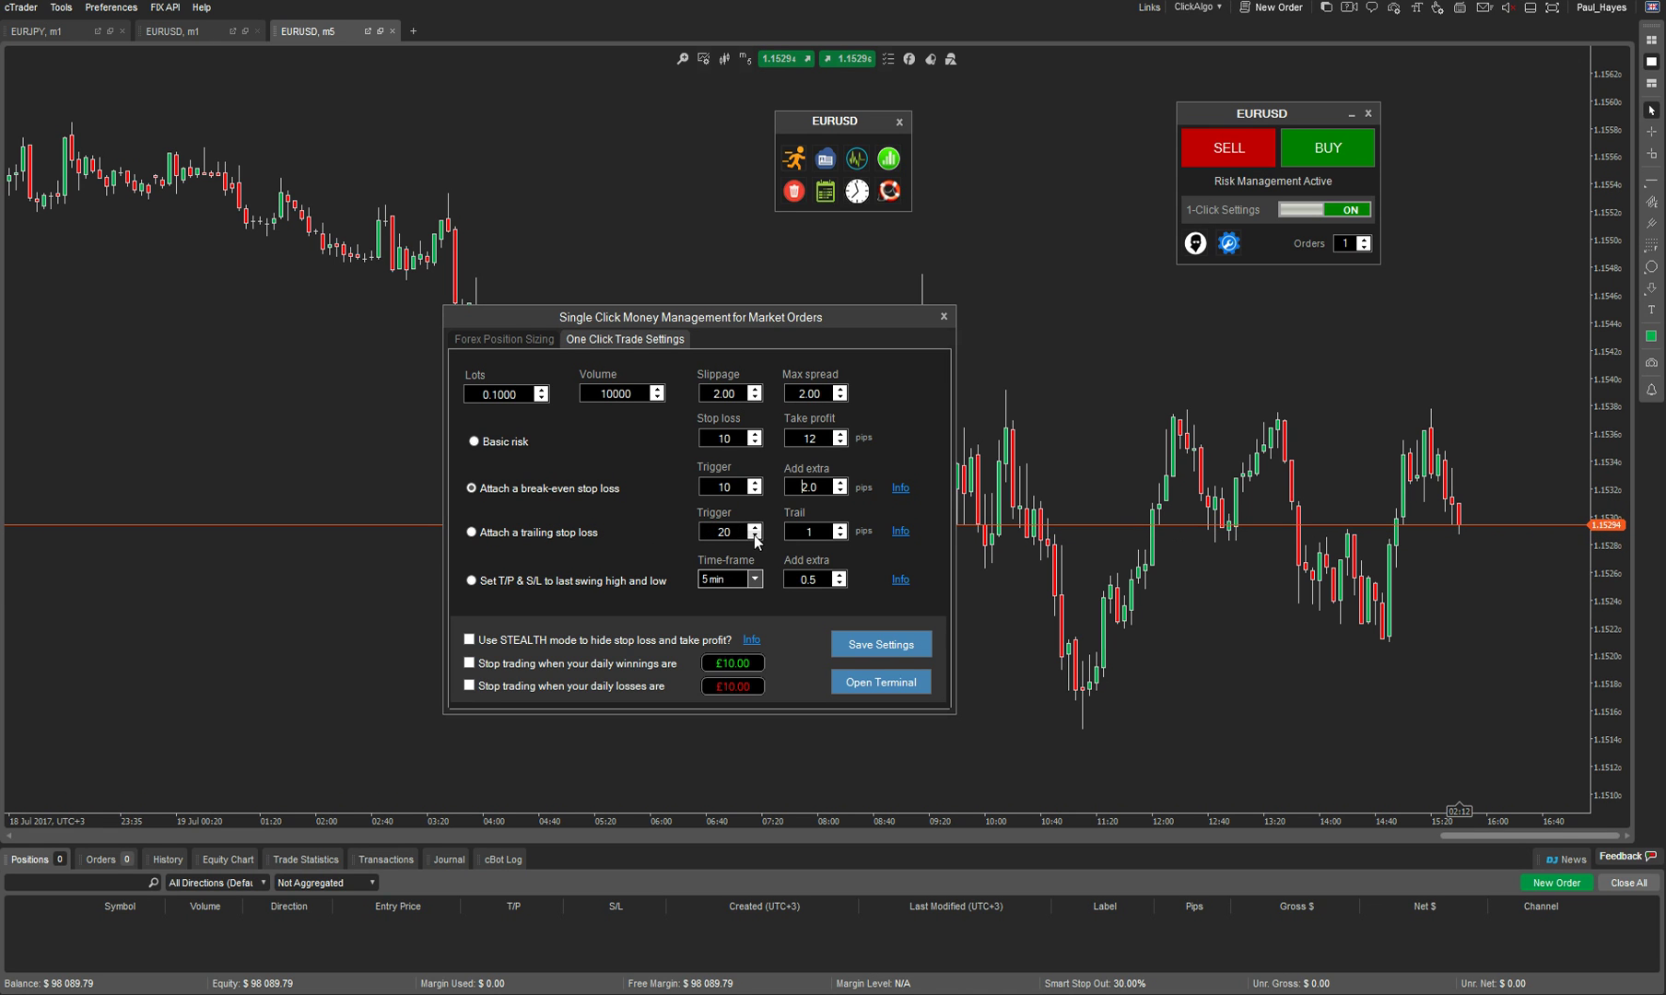
- Enter 5 in the trailing stop's Trail field, next to the Trigger value
{"action": "double_click", "coordinate": [720, 530]}
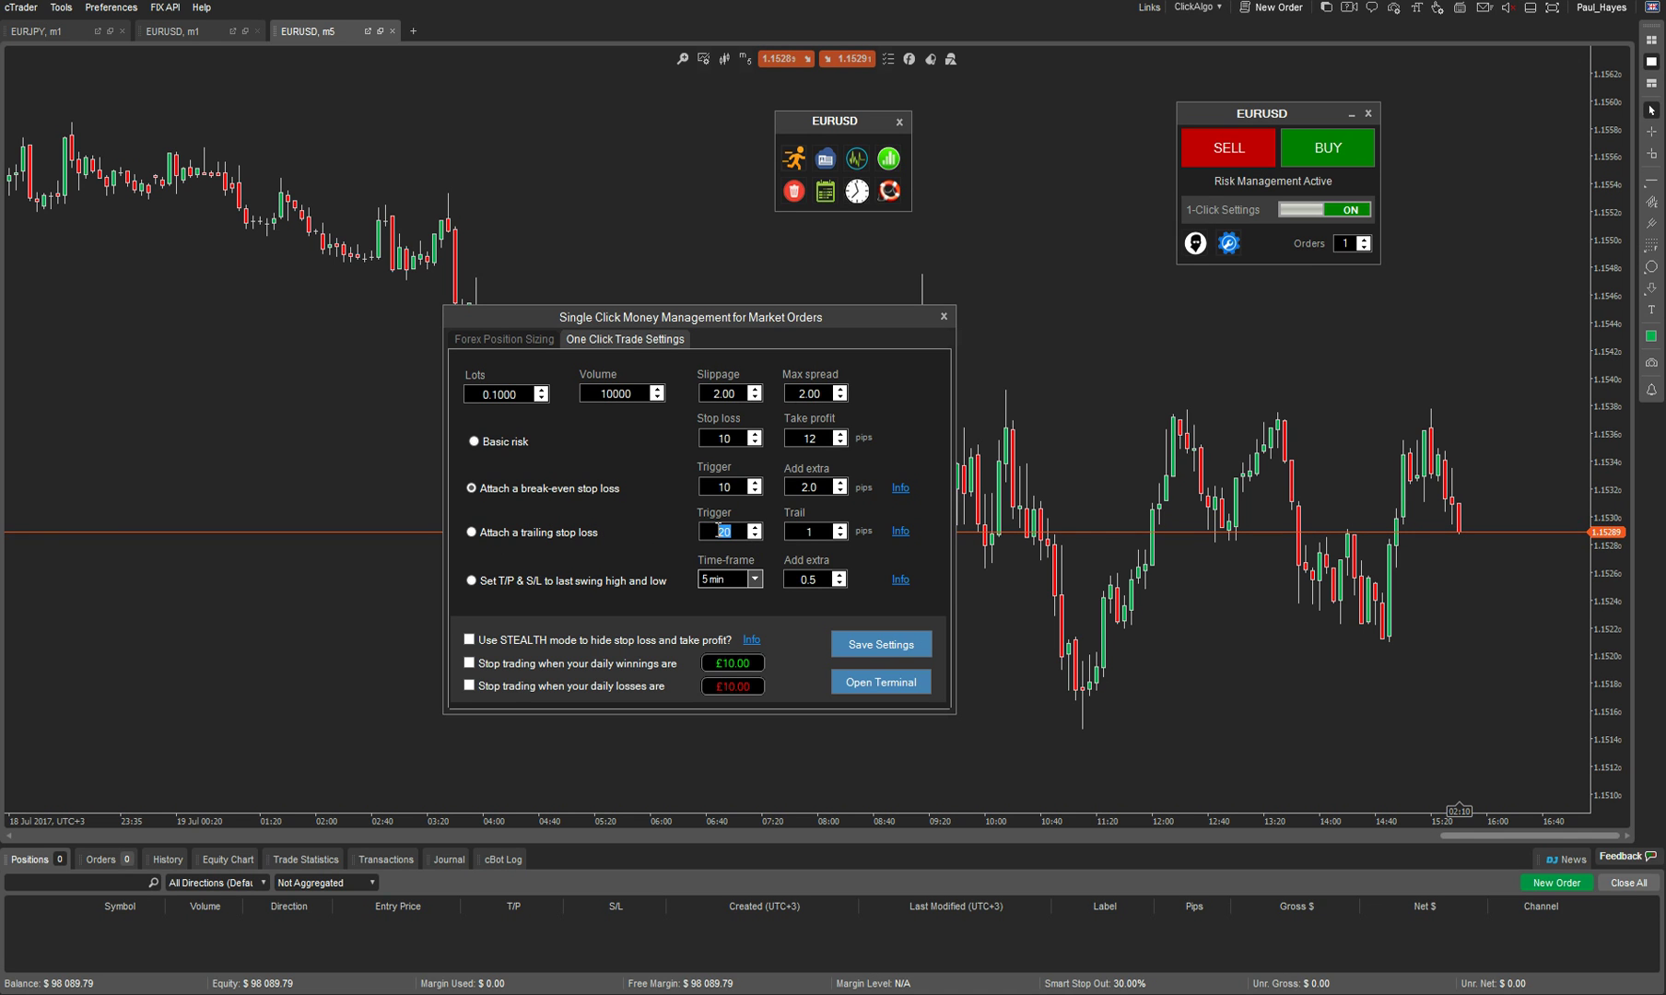
{"action": "key", "text": "Tab"}
{"action": "type", "text": "5"}
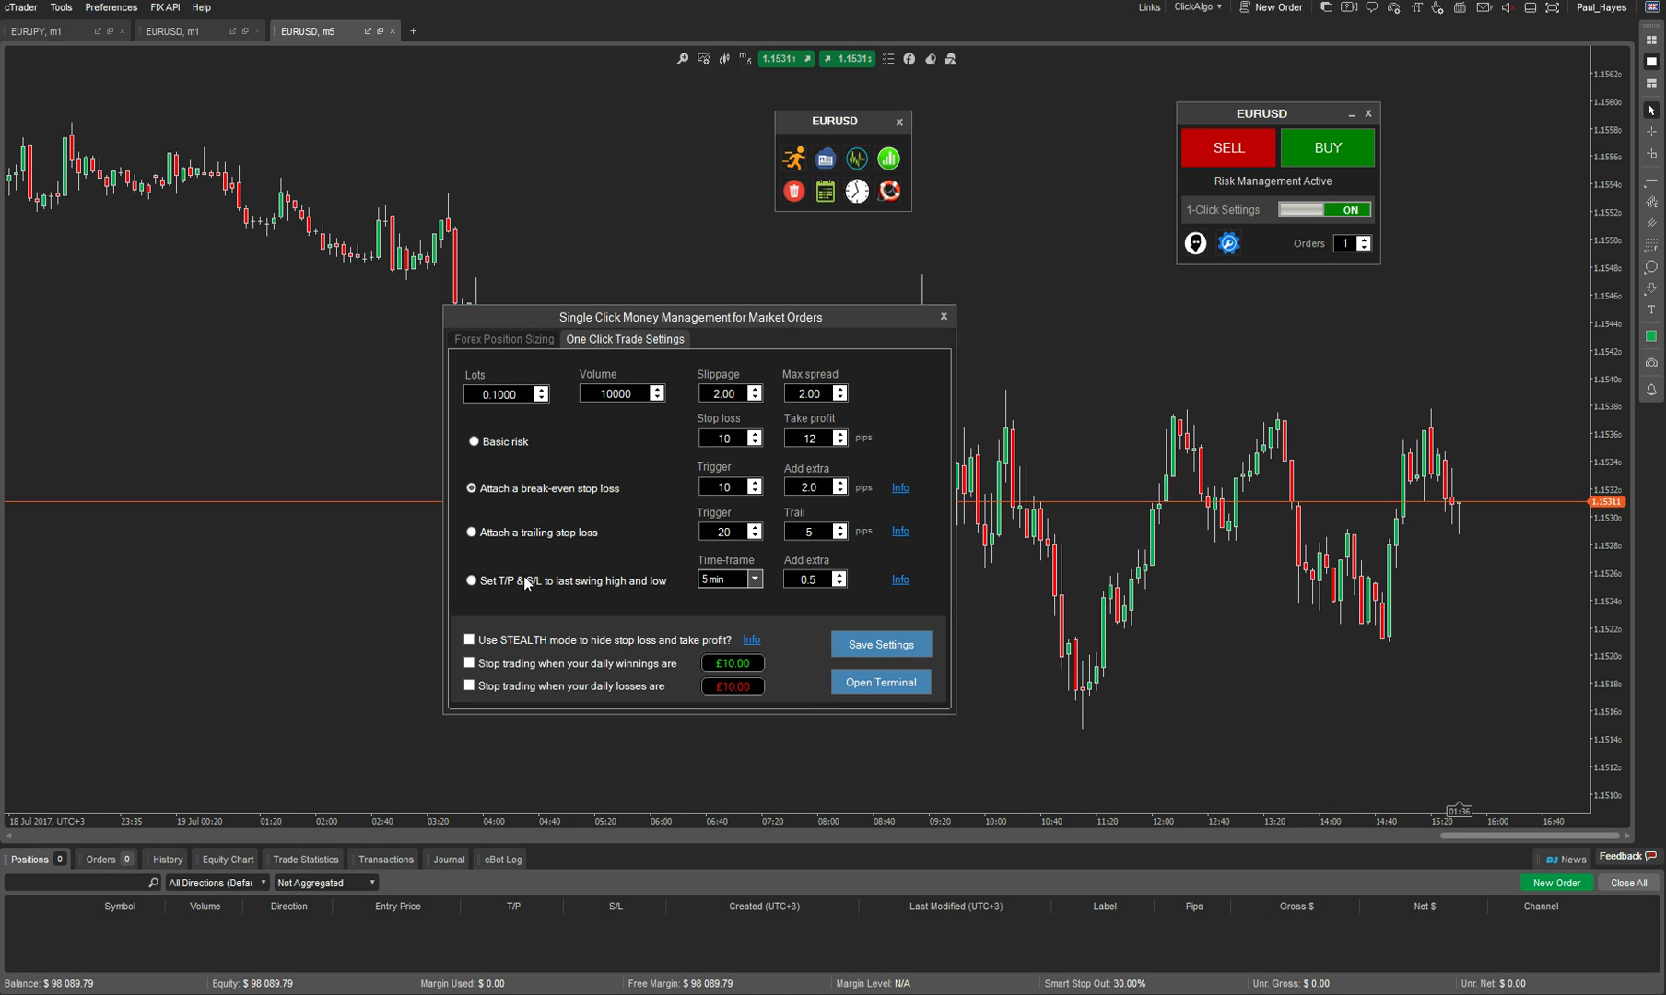
- Use the last swing high and low for T/P and S/L, and switch the chart to 15-minute candles
{"action": "left_click", "coordinate": [472, 580]}
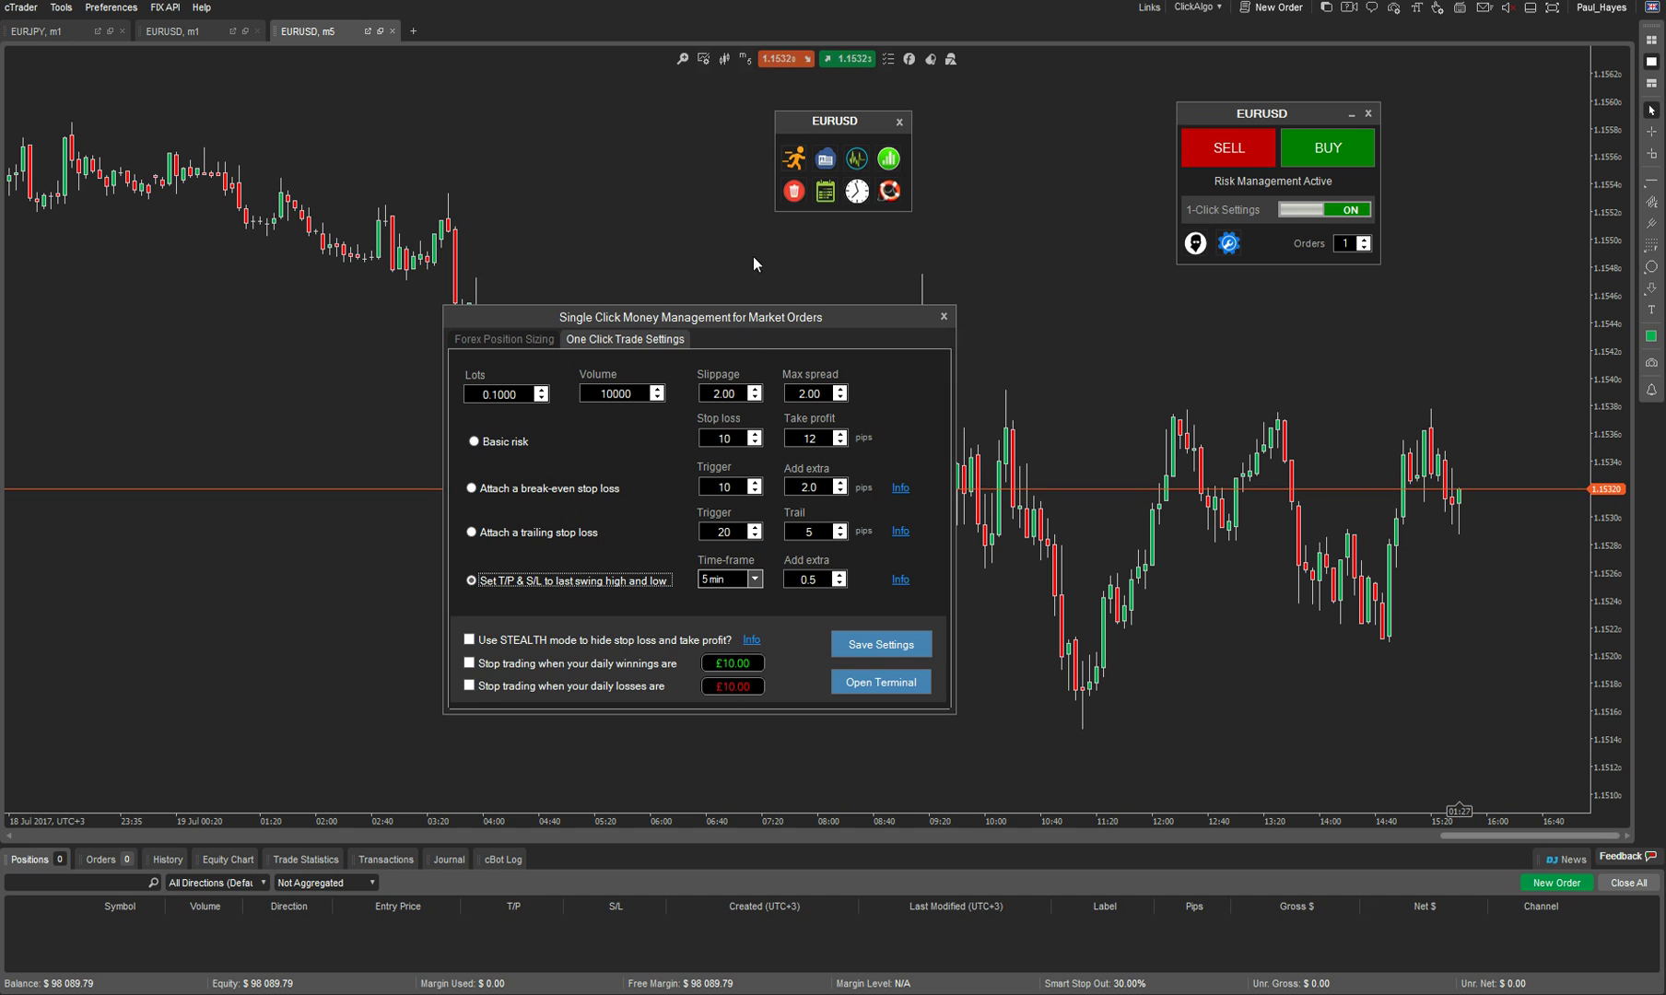
{"action": "left_click_drag", "start_coordinate": [758, 318], "coordinate": [402, 300]}
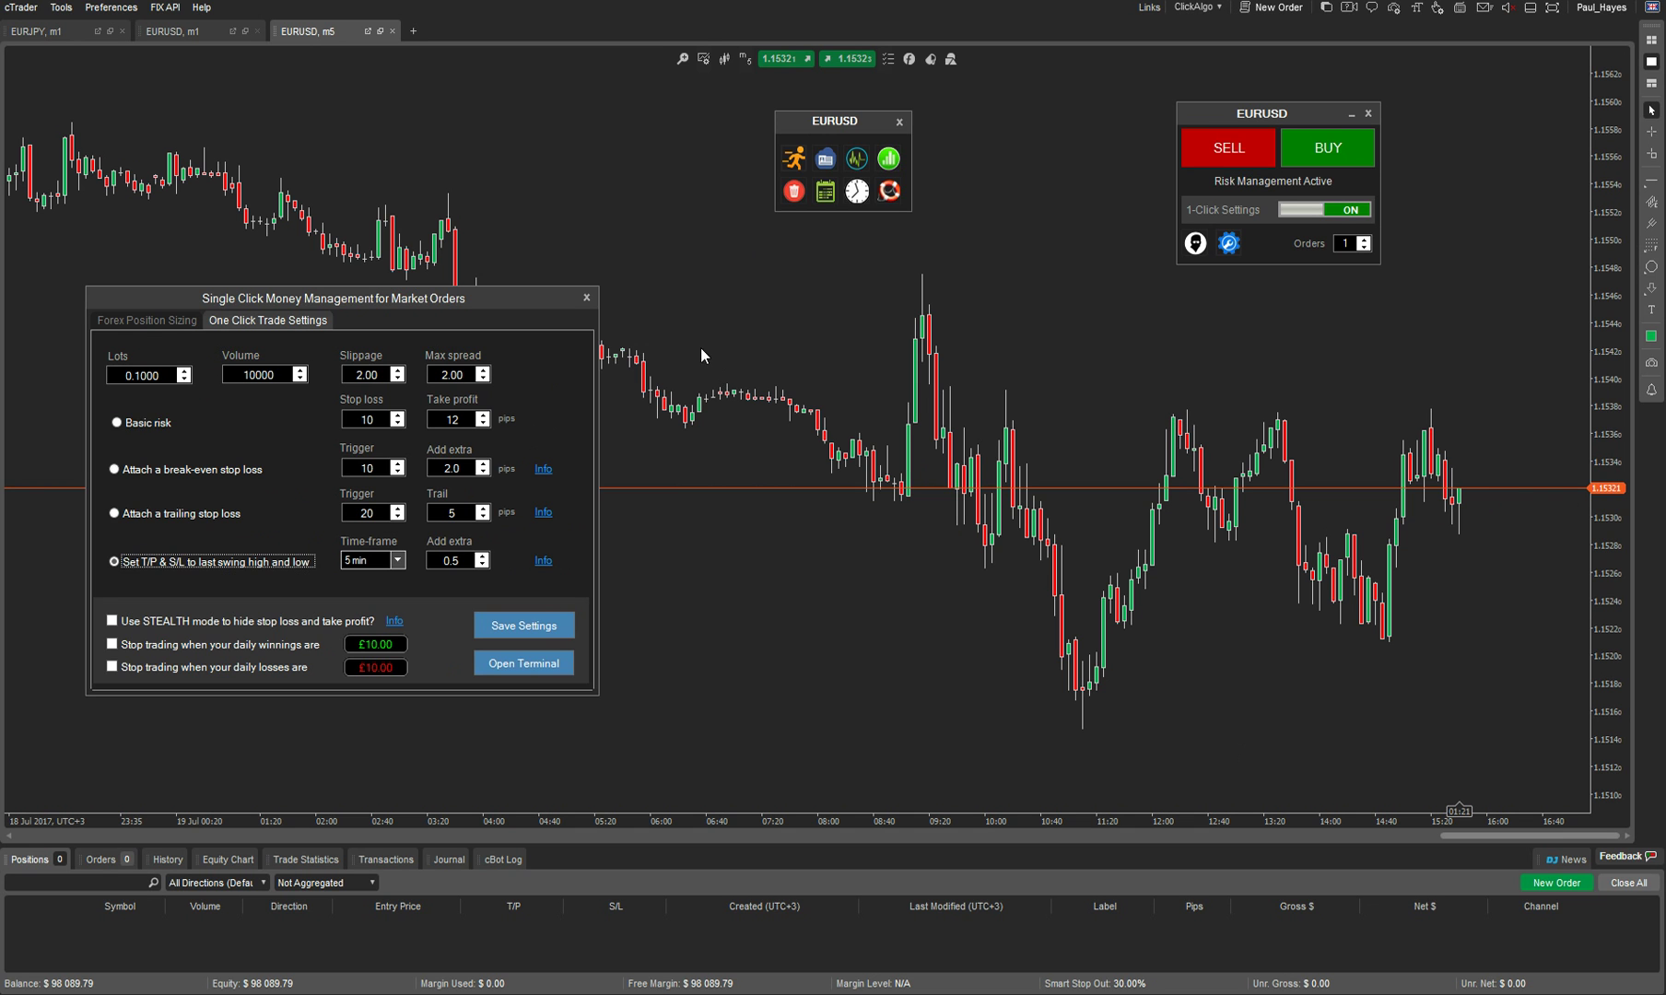
{"action": "left_click_drag", "start_coordinate": [454, 302], "coordinate": [511, 214]}
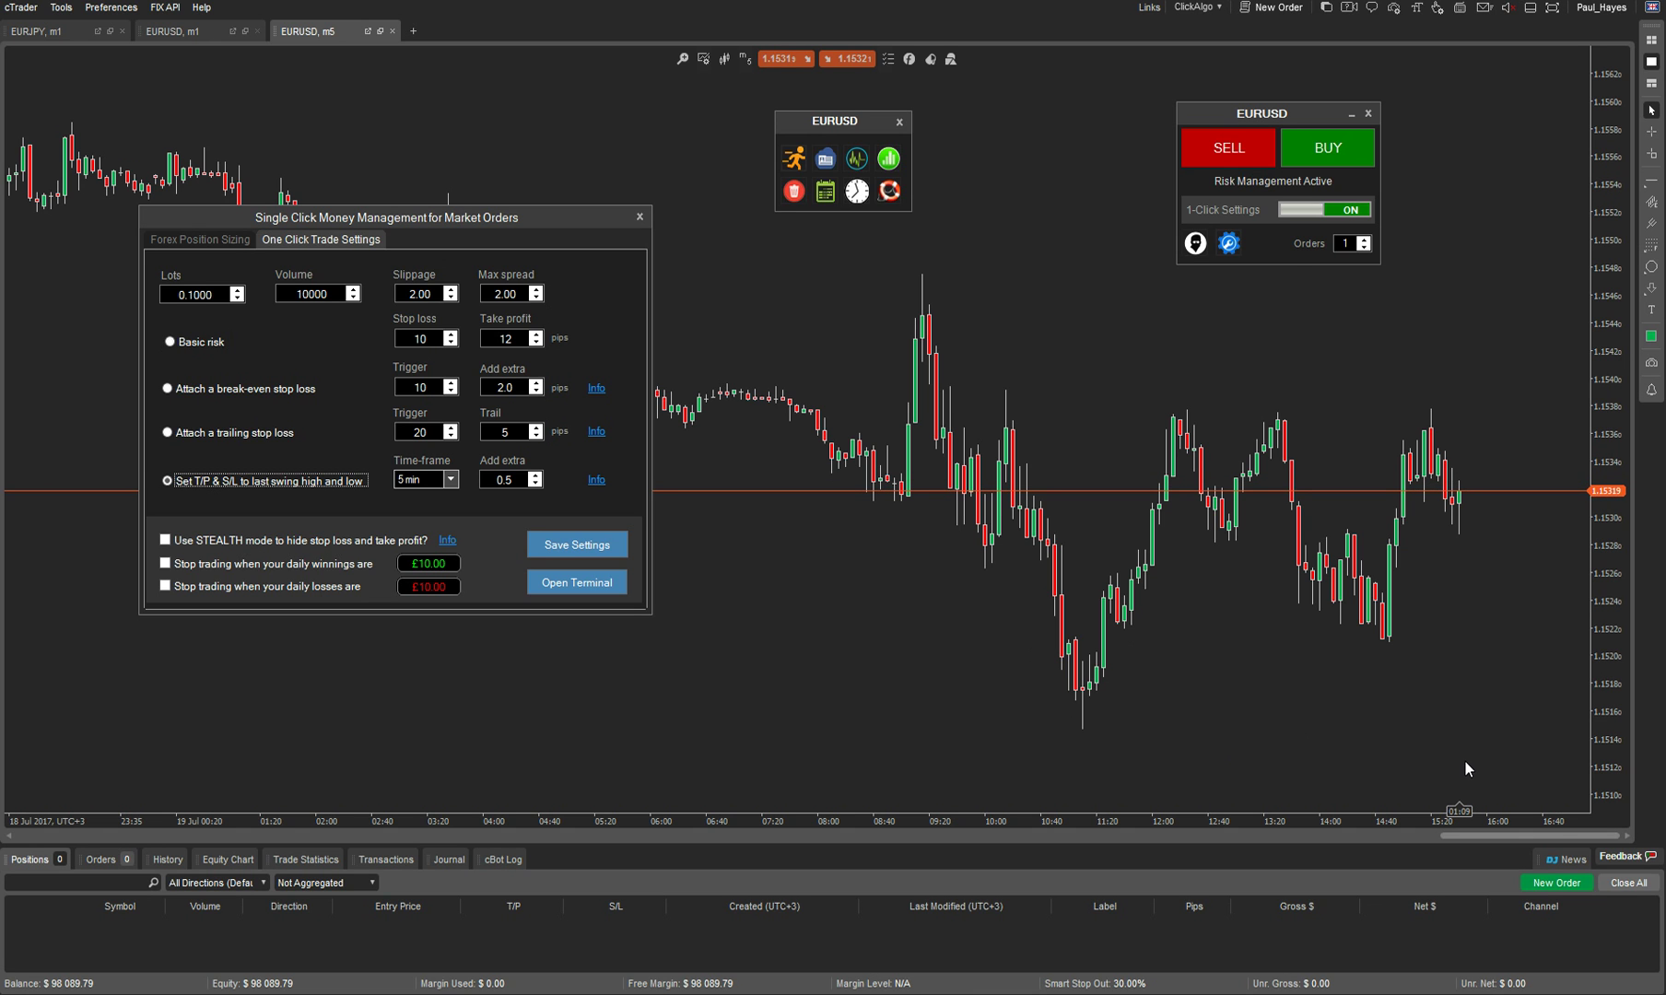
{"action": "left_click", "coordinate": [744, 60]}
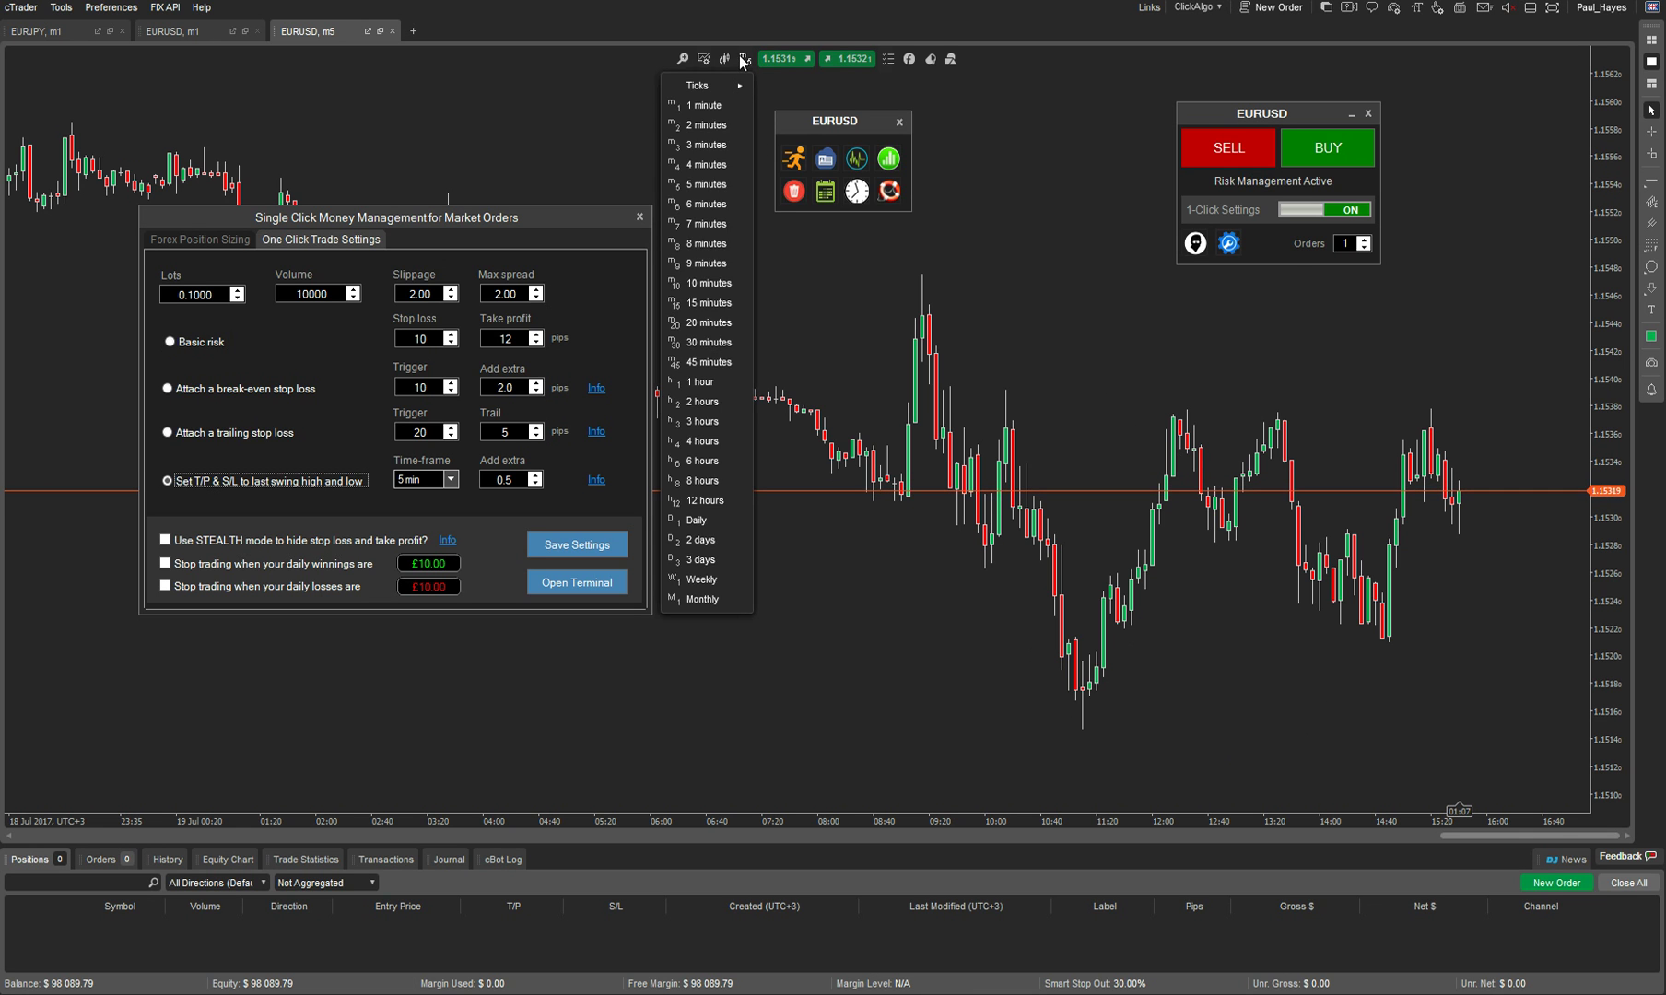
{"action": "left_click", "coordinate": [707, 310]}
{"action": "left_click", "coordinate": [707, 308]}
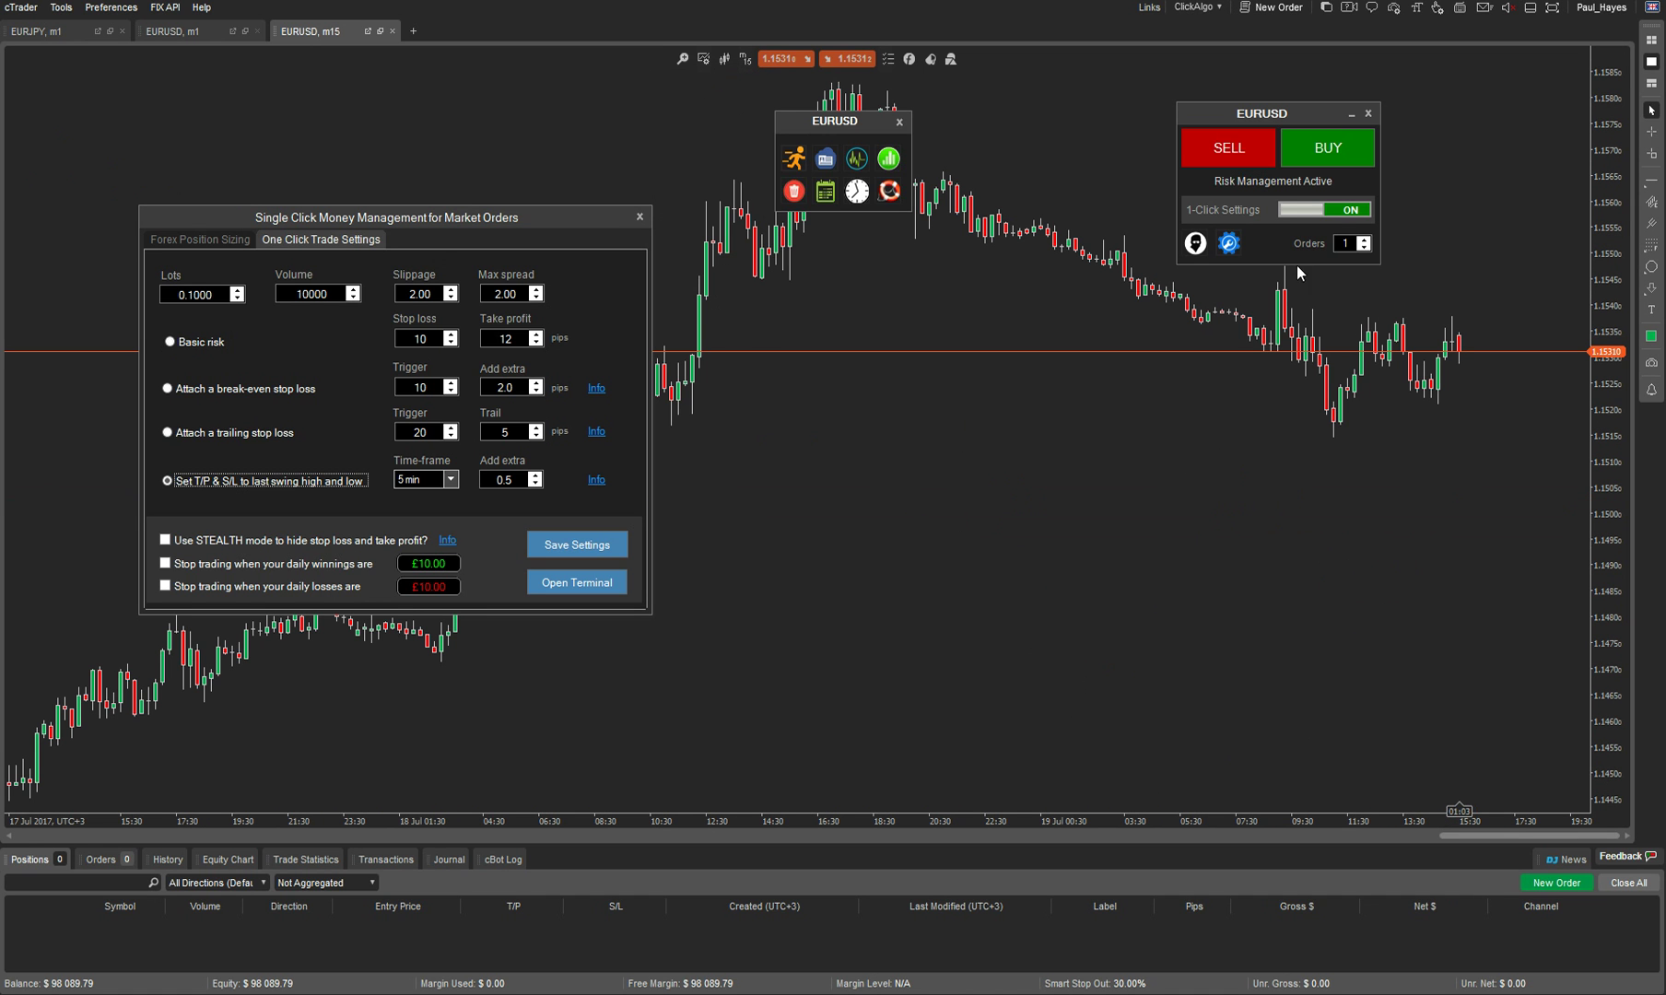
- Keep the swing time-frame at 15 min and save the one-click trade settings
{"action": "left_click_drag", "start_coordinate": [531, 217], "coordinate": [795, 331]}
{"action": "left_click", "coordinate": [715, 593]}
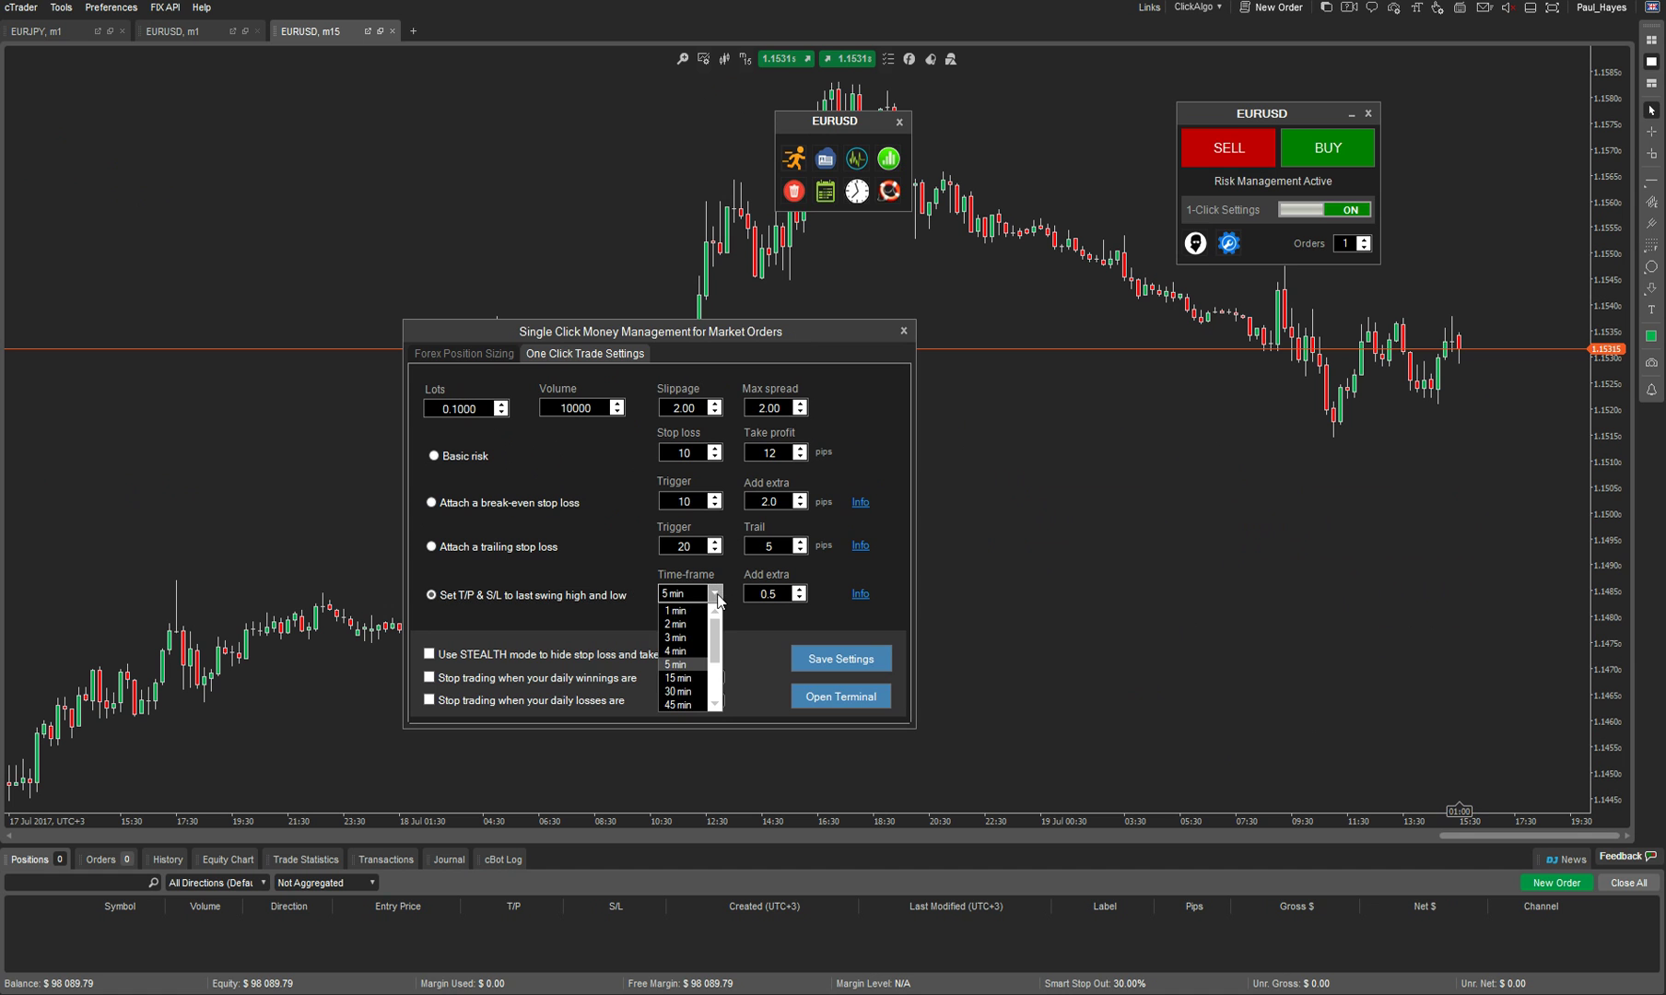
{"action": "left_click", "coordinate": [682, 679]}
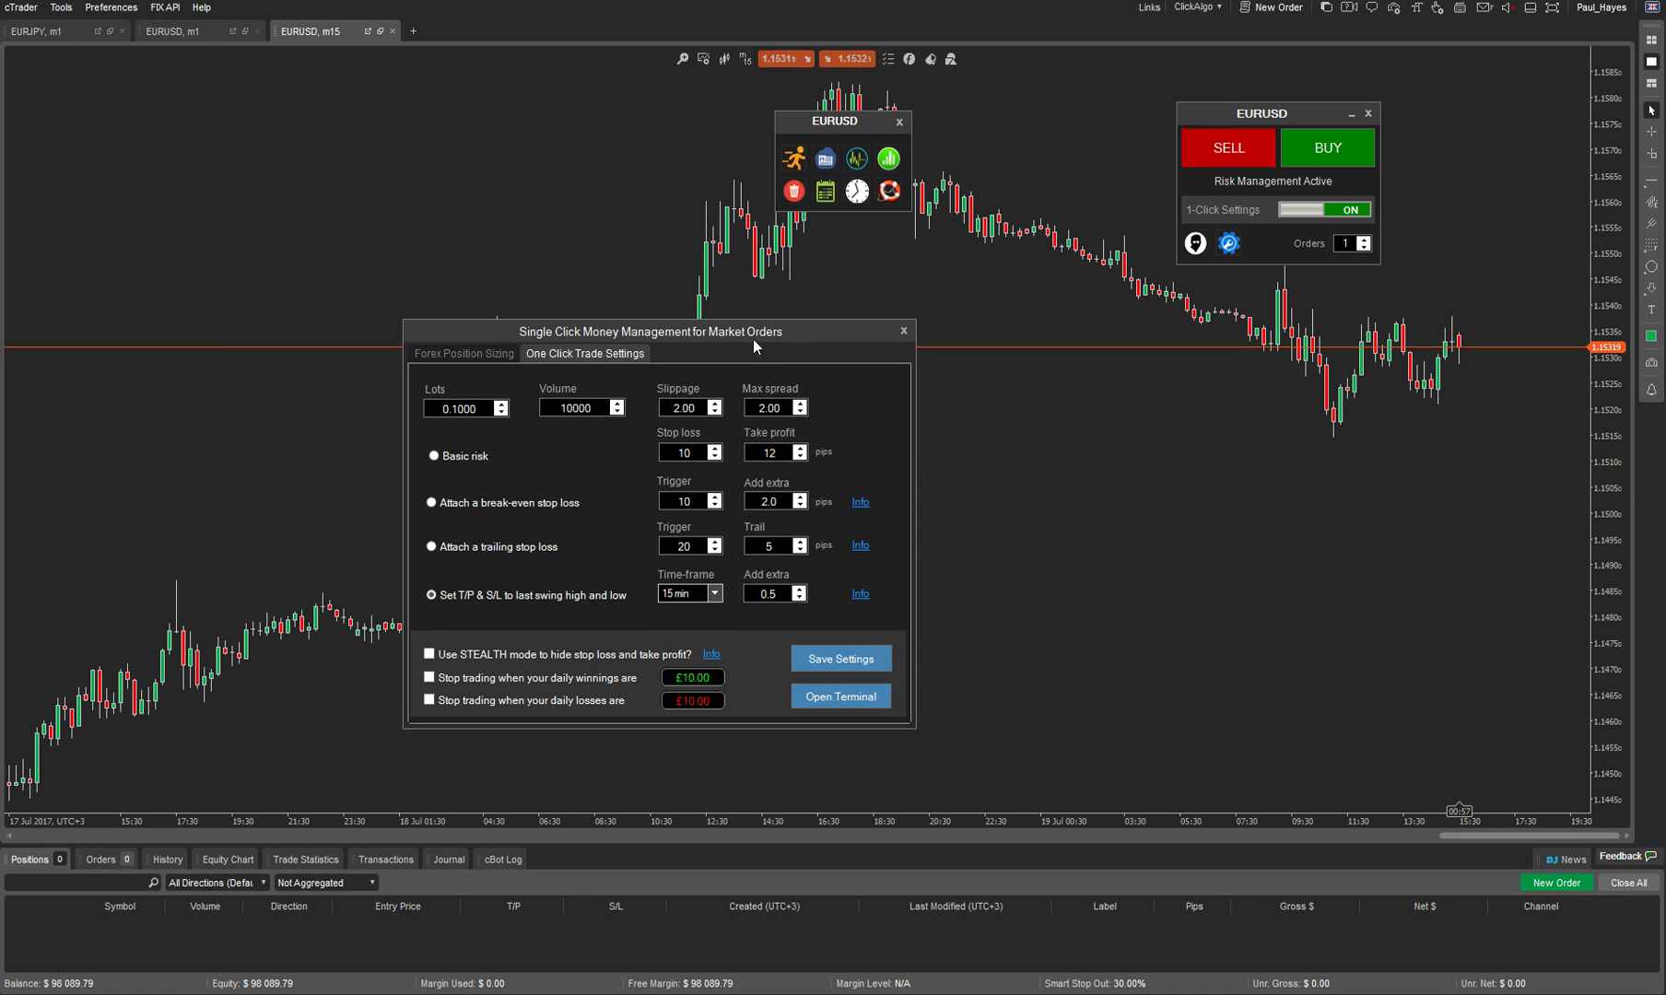
{"action": "left_click_drag", "start_coordinate": [754, 335], "coordinate": [632, 299]}
{"action": "left_click", "coordinate": [745, 59]}
{"action": "left_click", "coordinate": [745, 59]}
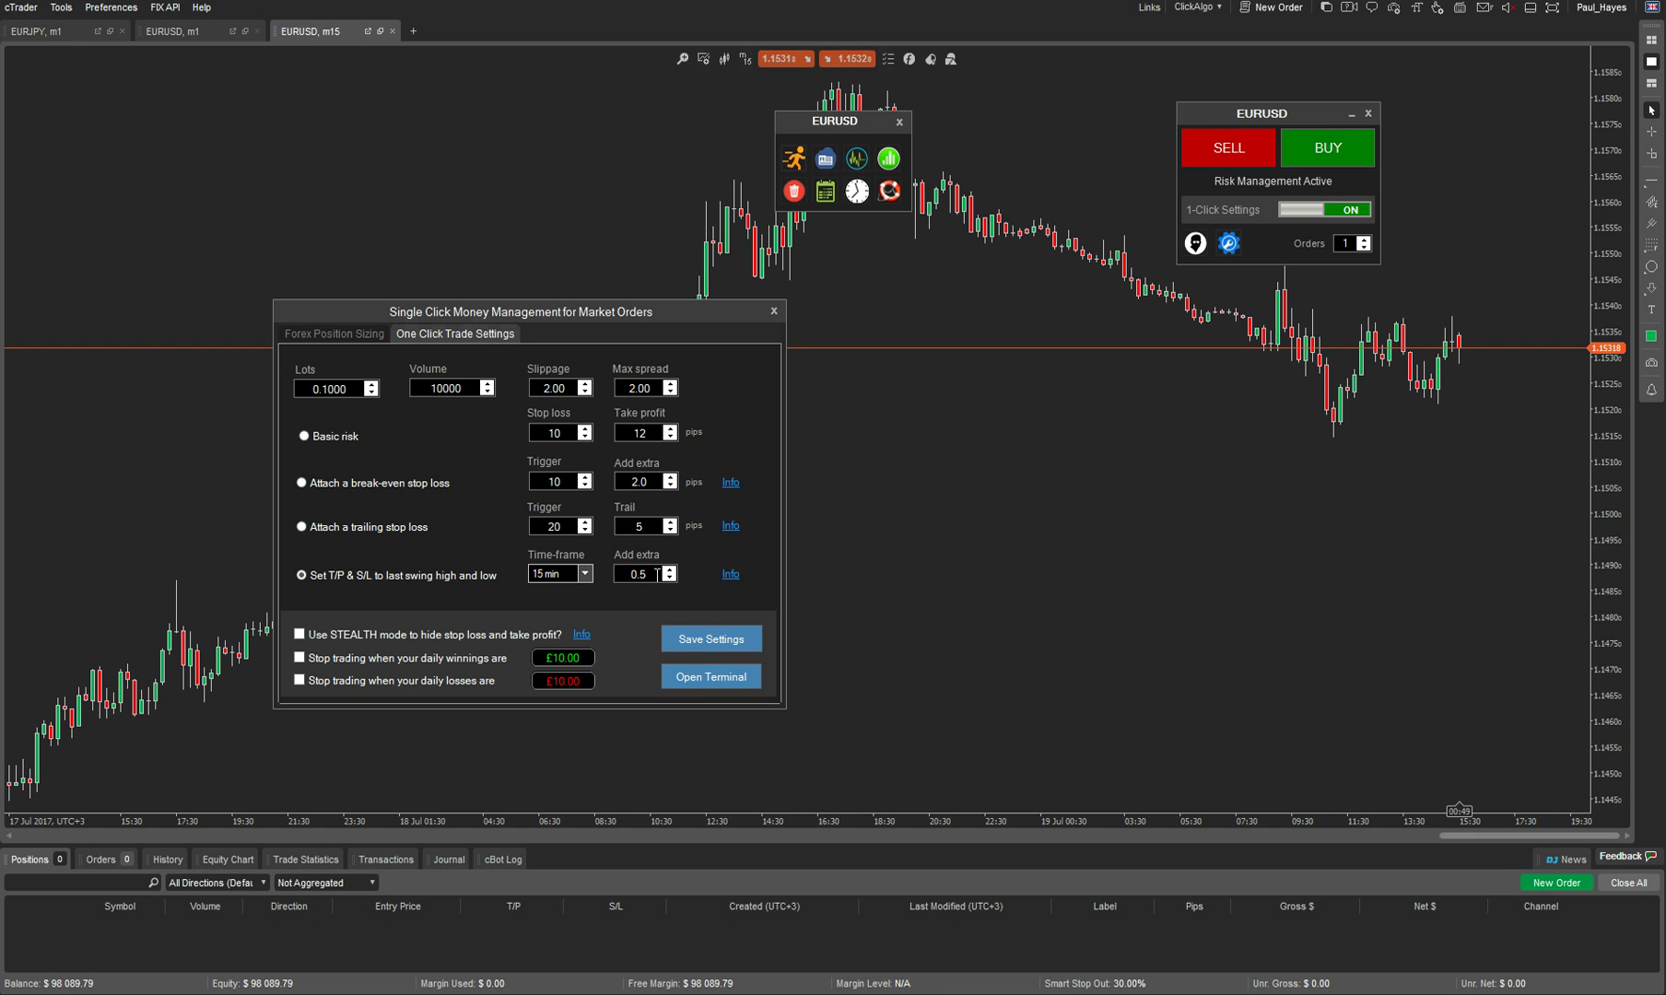
{"action": "left_click", "coordinate": [685, 632]}
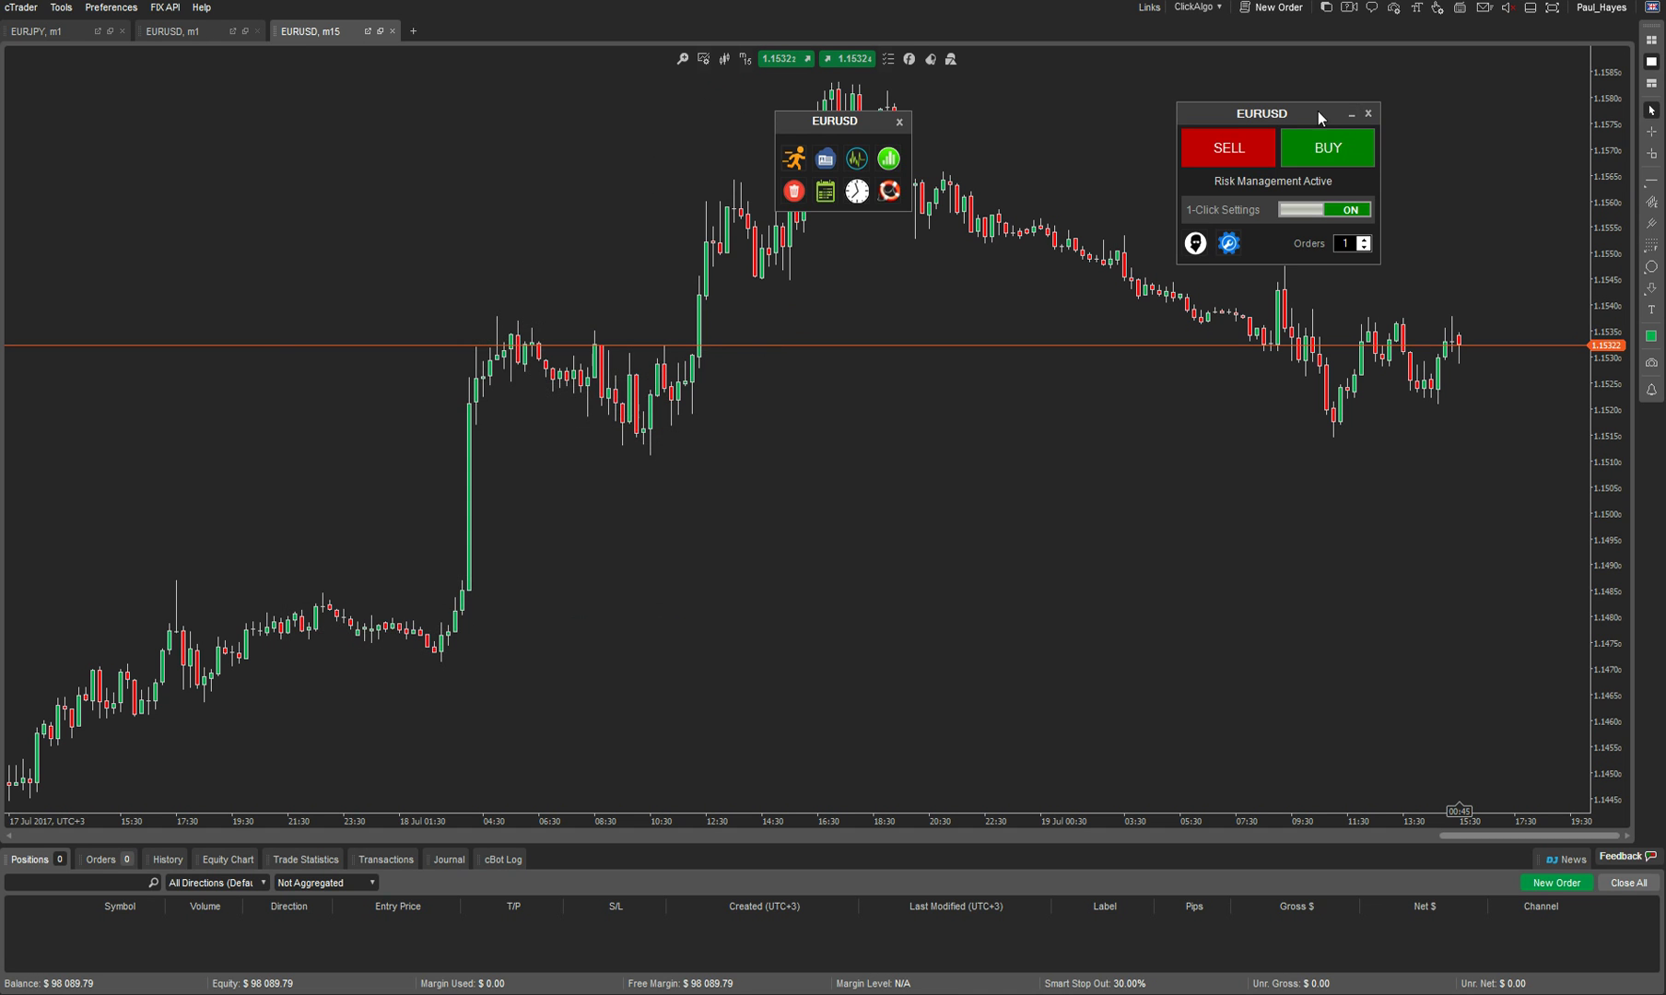
- Move the EURUSD trade panel to the chart centre, buy one position, then close it
{"action": "left_click_drag", "start_coordinate": [1317, 110], "coordinate": [978, 542]}
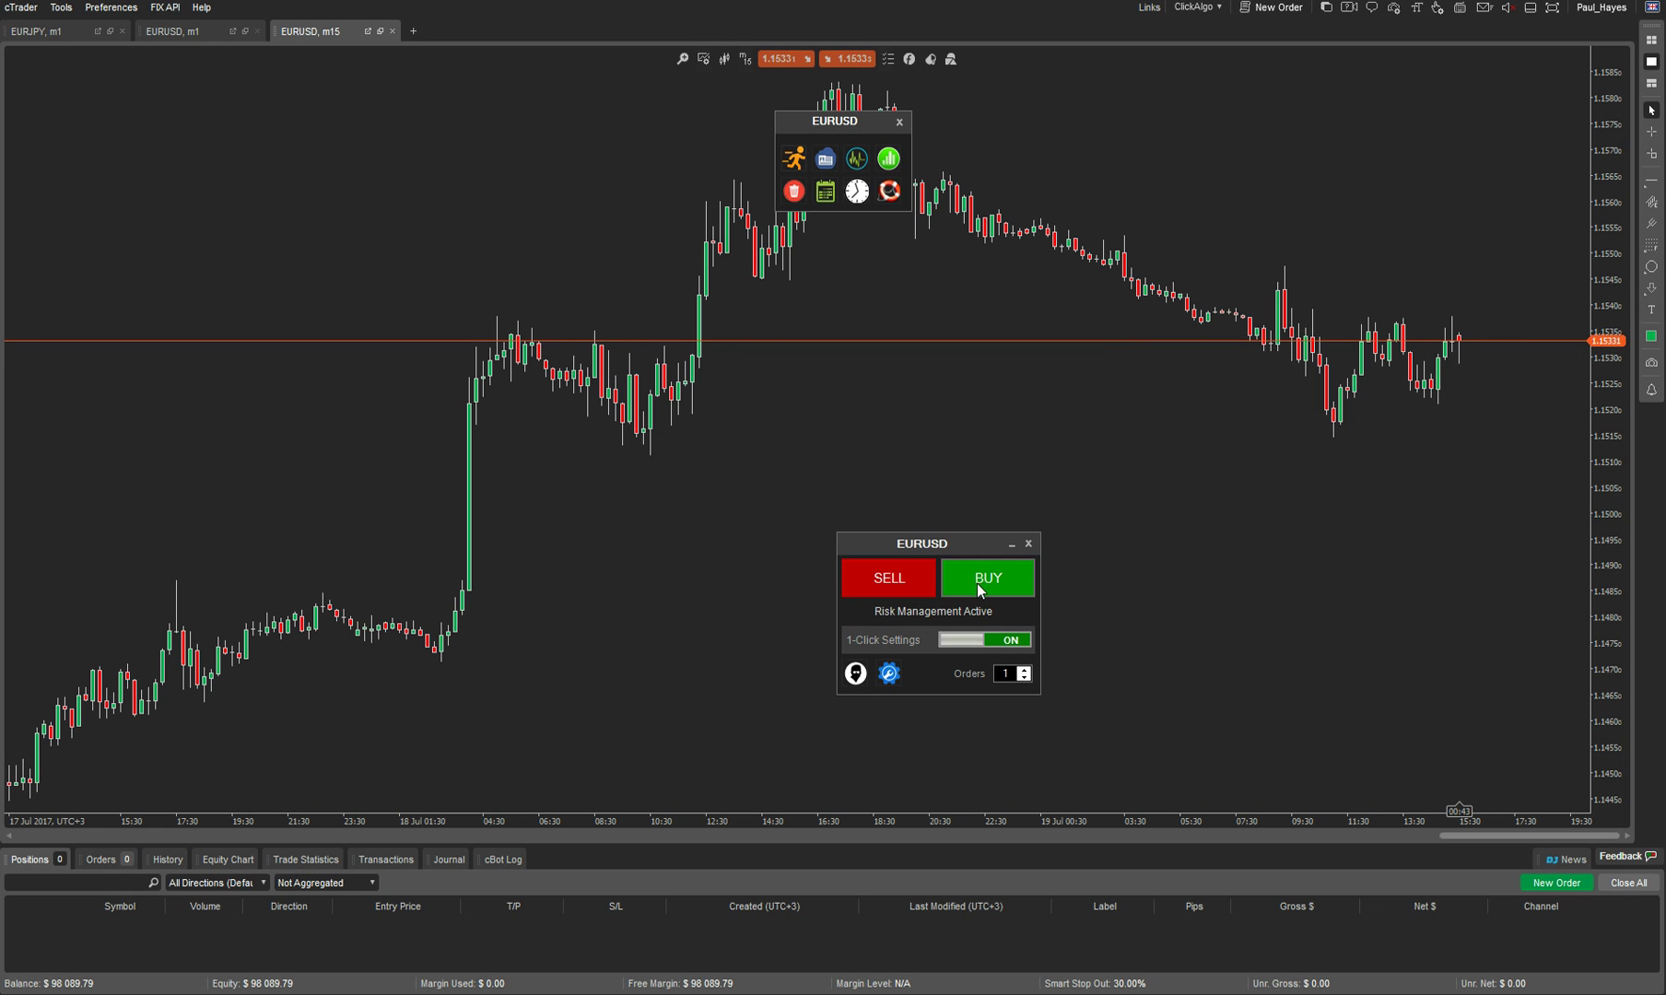
{"action": "left_click", "coordinate": [969, 584]}
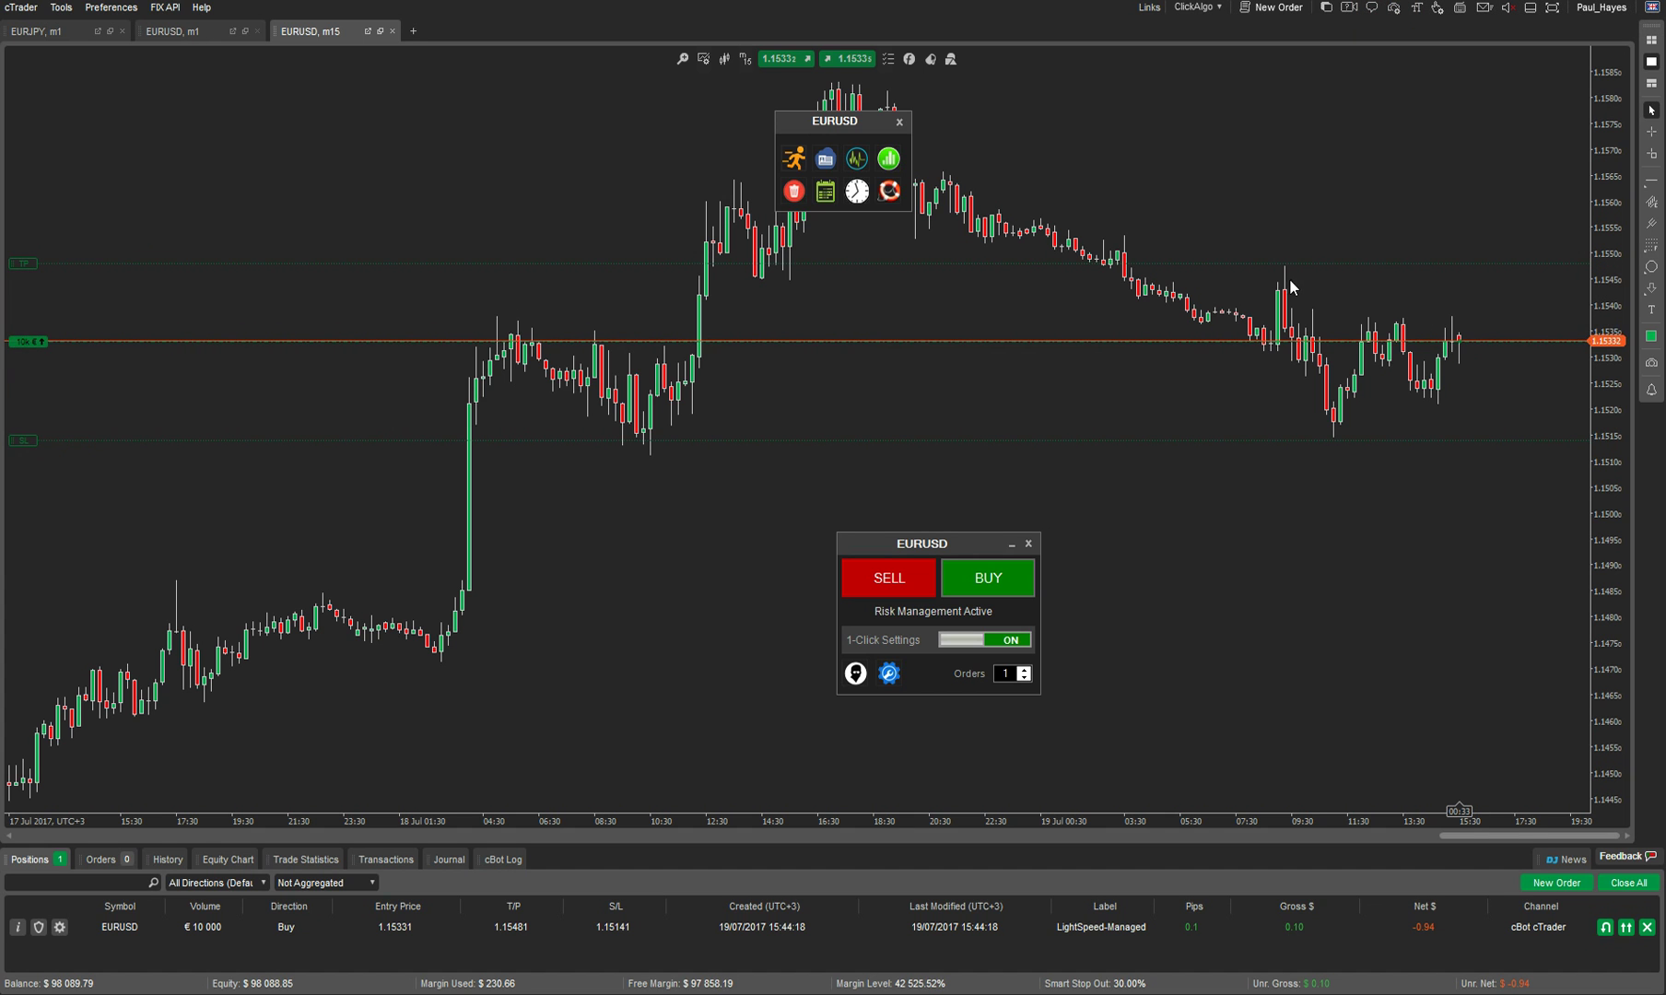
{"action": "mouse_move", "coordinate": [1333, 435]}
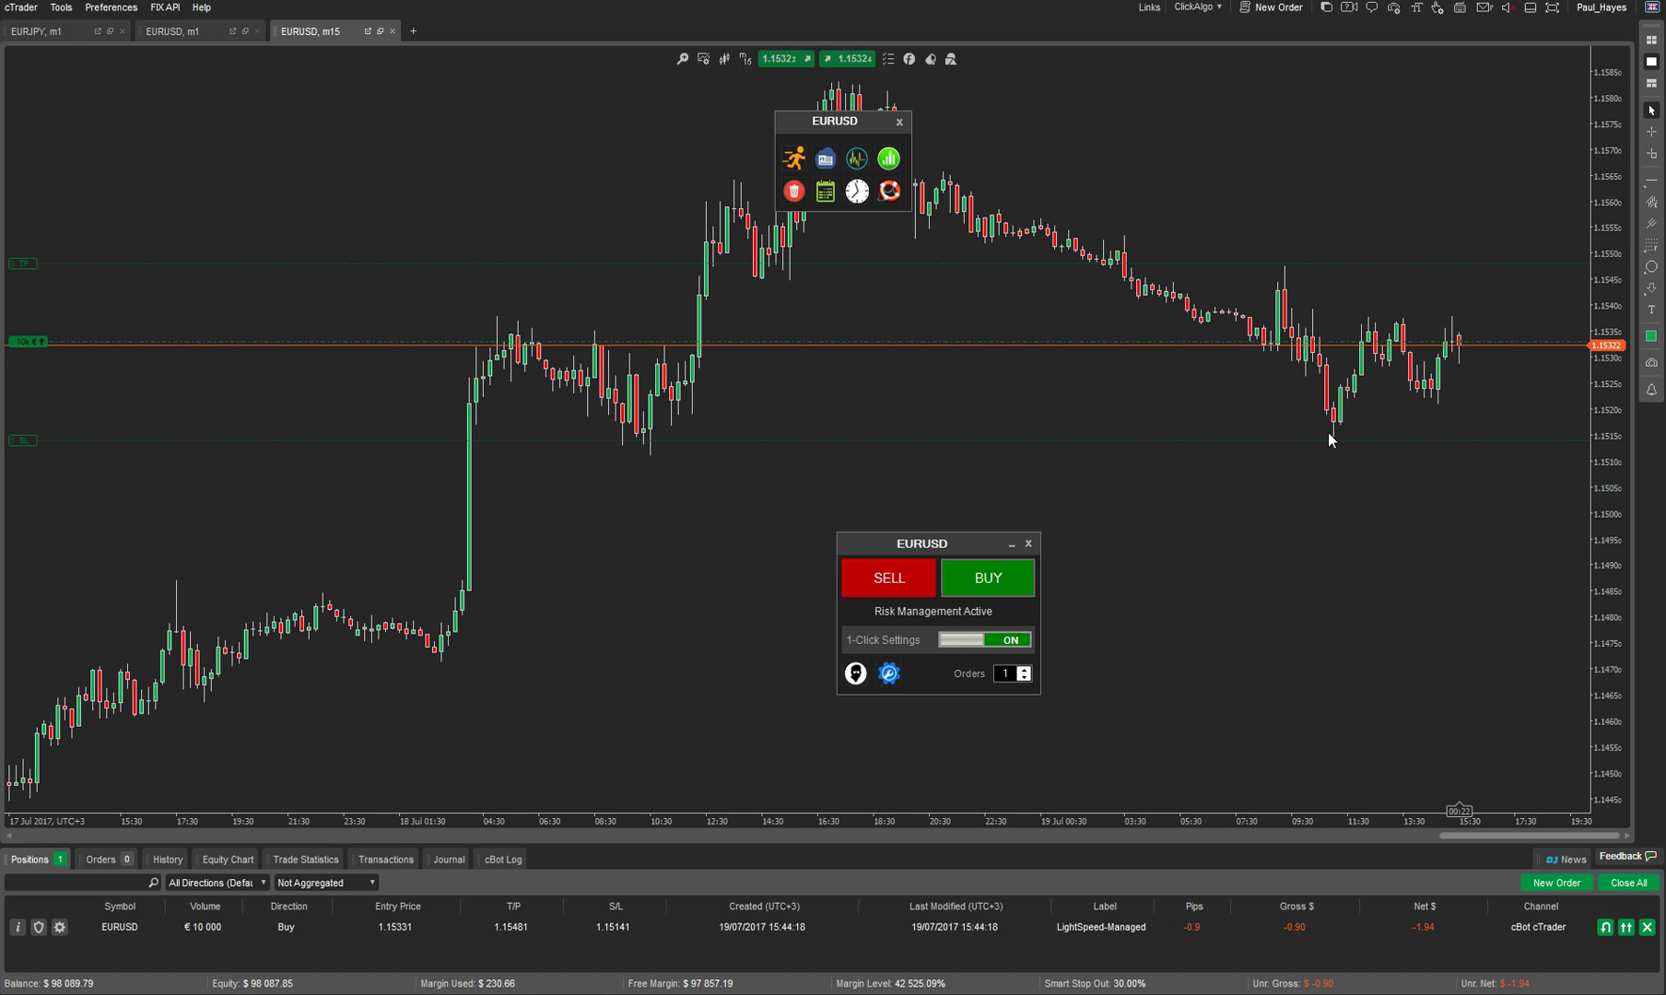
{"action": "mouse_move", "coordinate": [90, 344]}
{"action": "left_click", "coordinate": [1628, 883]}
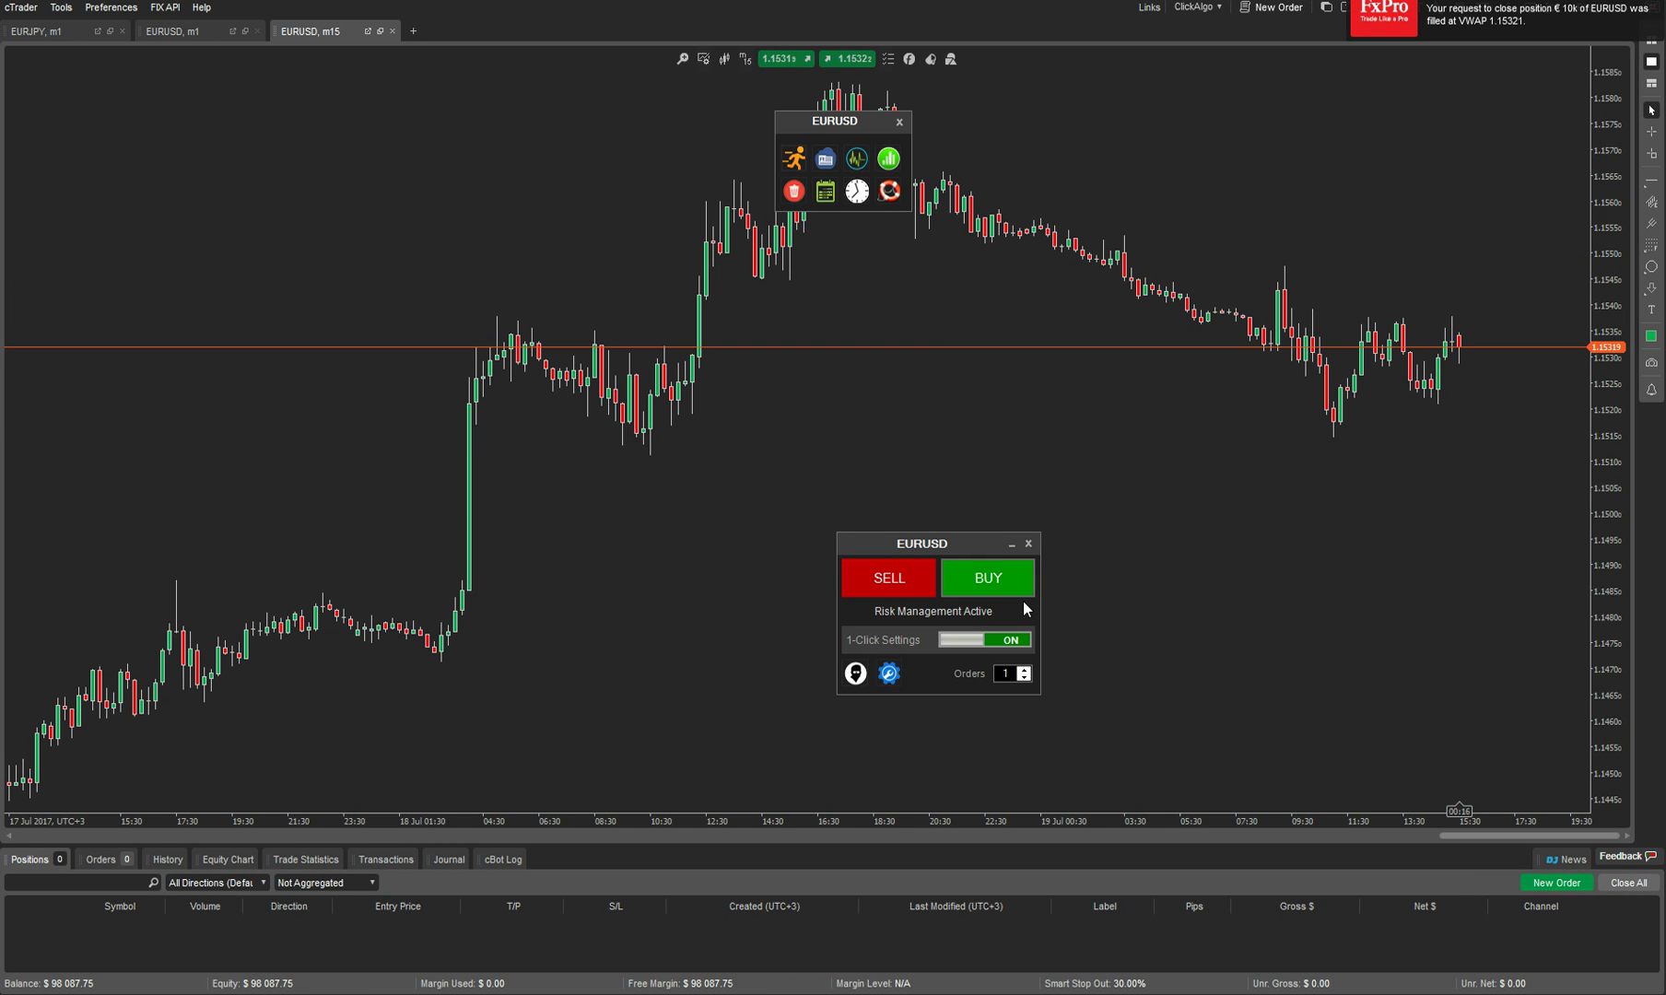
- Raise Orders to 2, buy two EURUSD positions, then close all positions
{"action": "left_click", "coordinate": [1024, 670]}
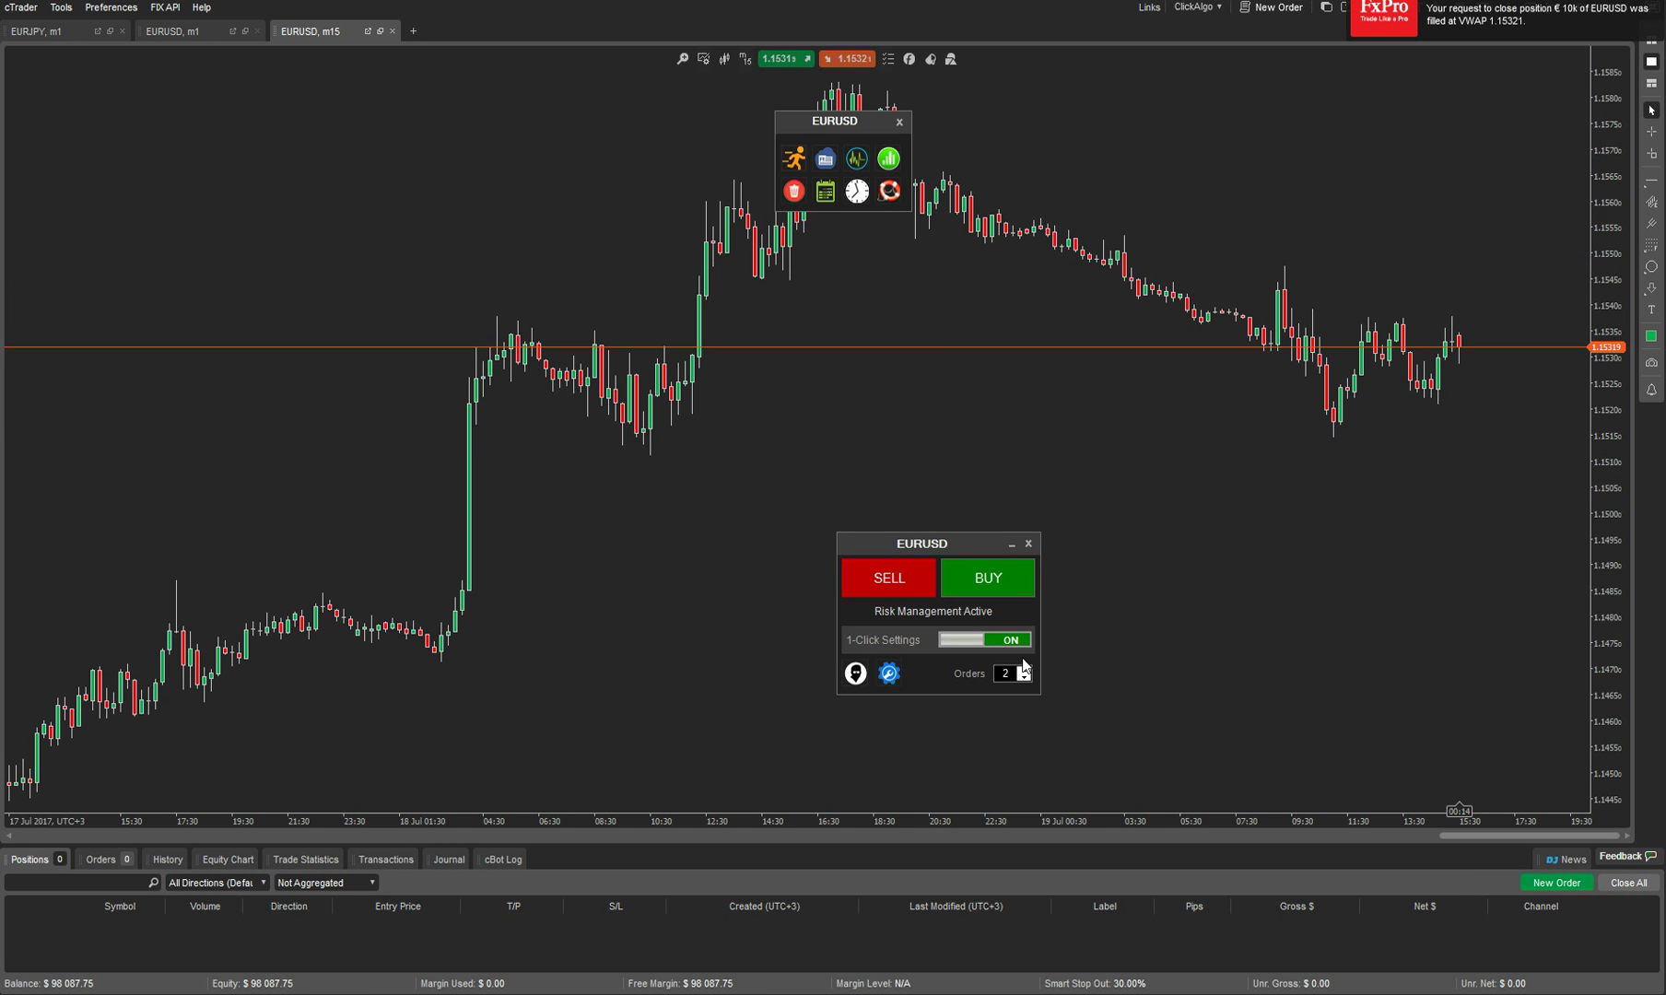
{"action": "left_click", "coordinate": [993, 580]}
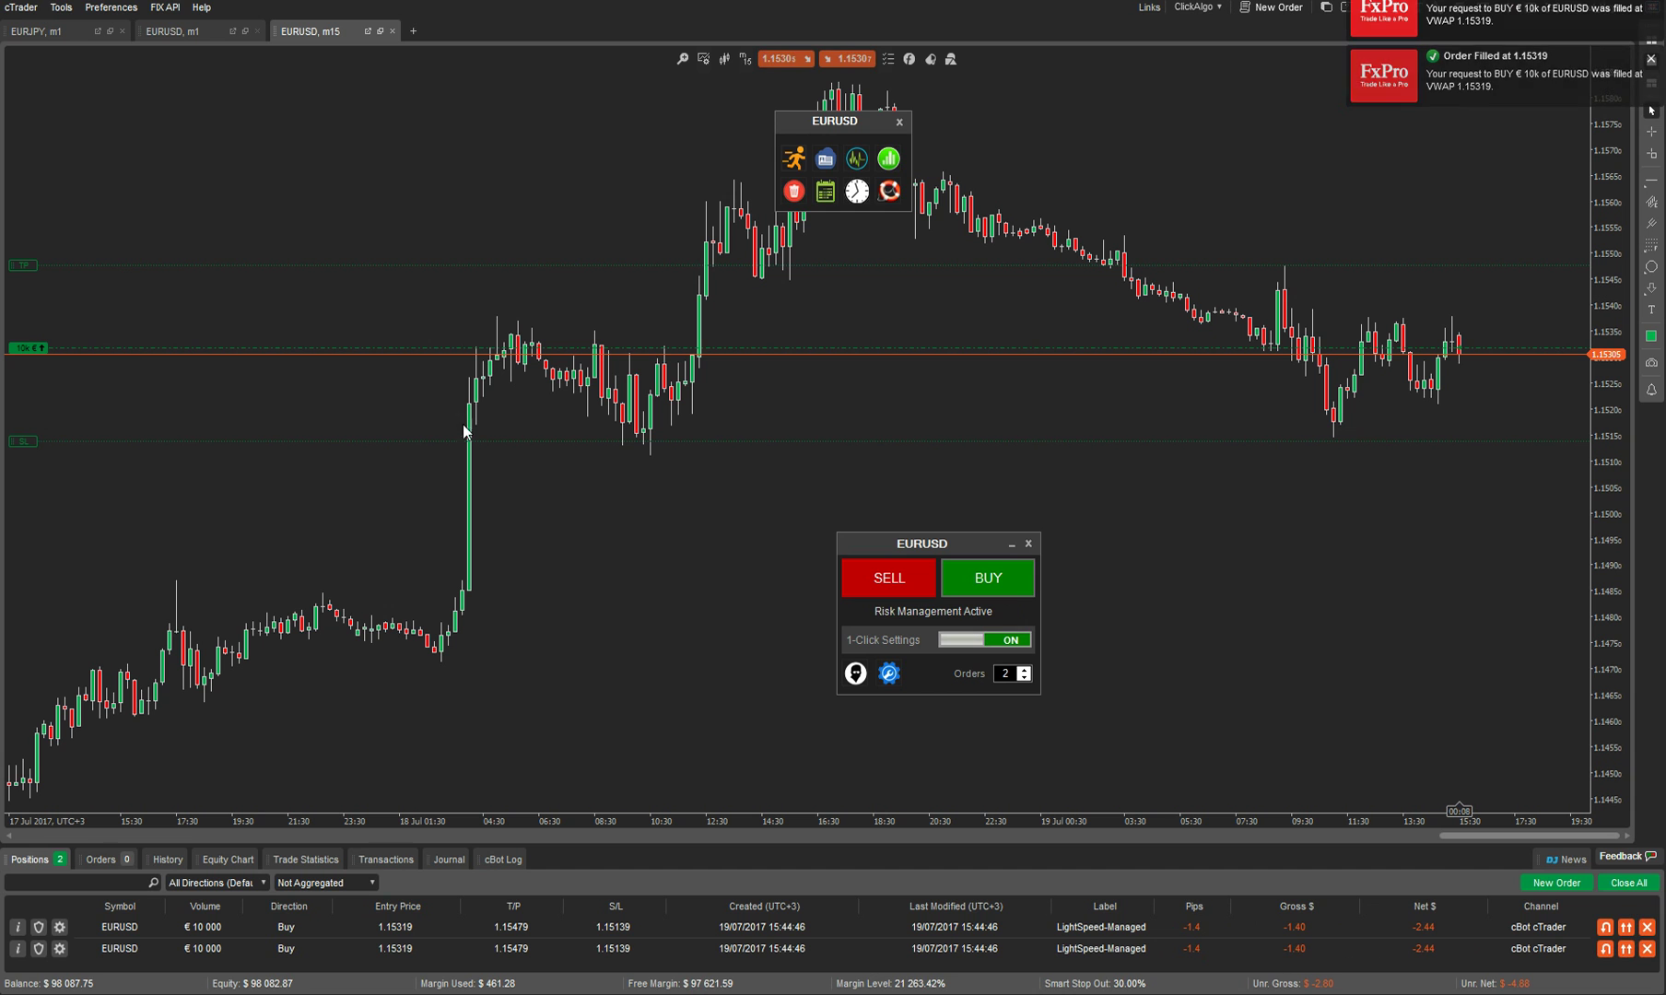
{"action": "left_click", "coordinate": [1638, 885]}
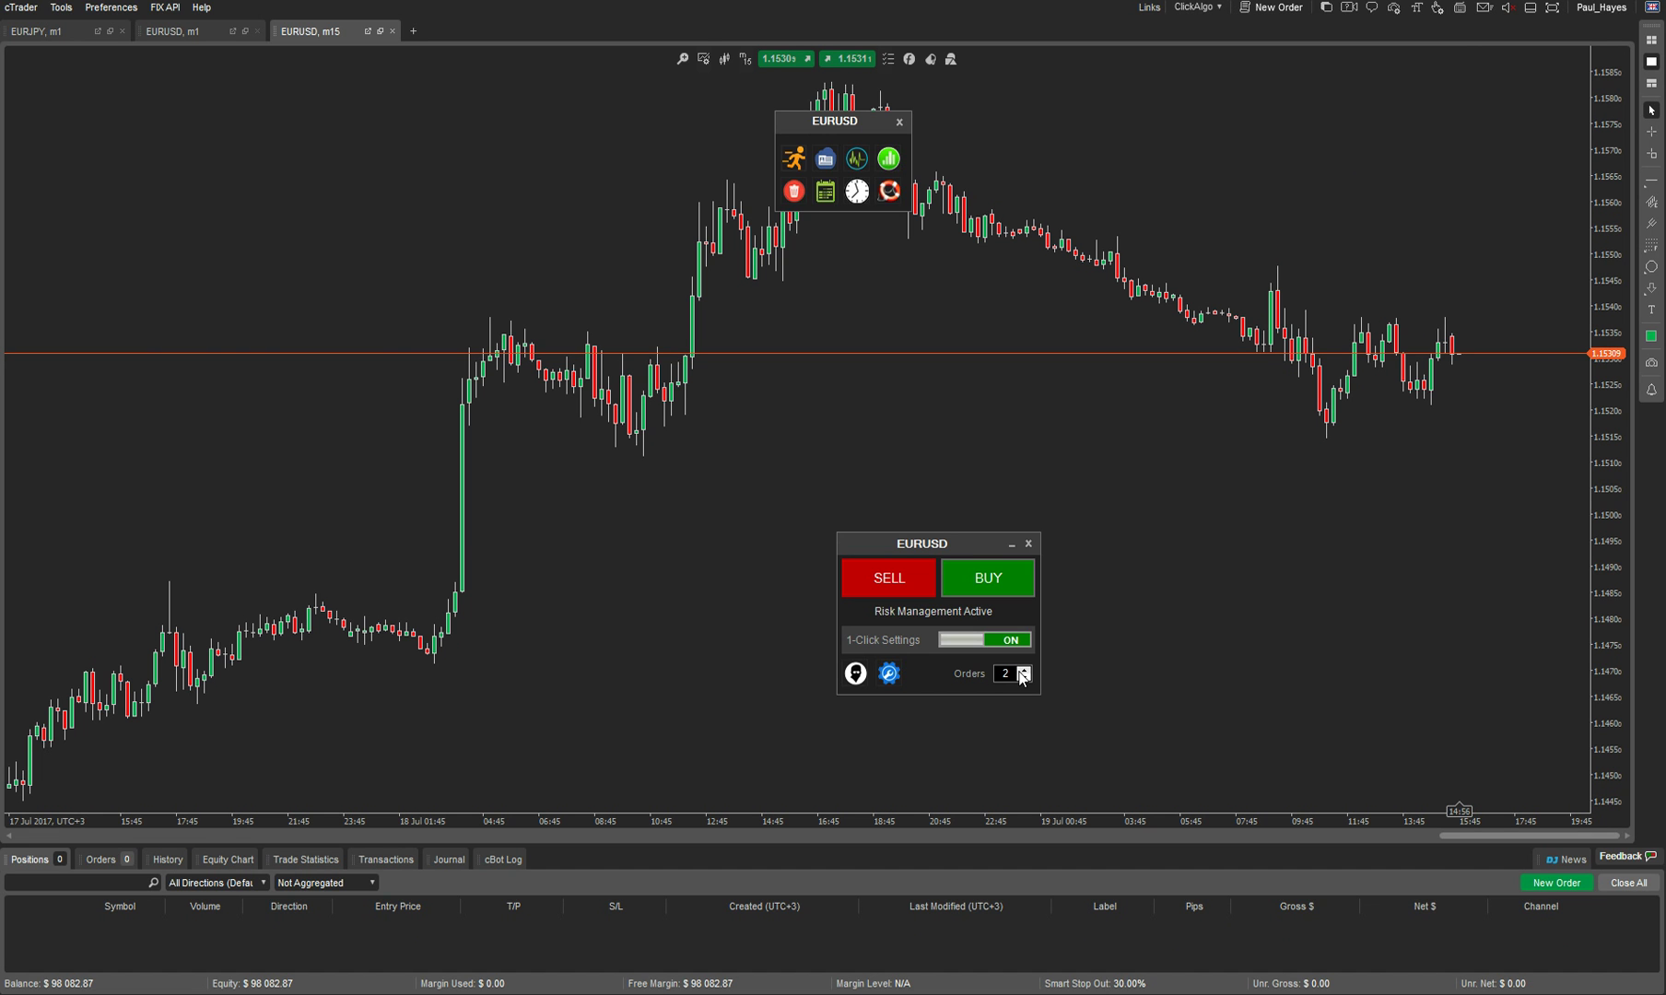
- Open the One Click Trade Settings and switch the chart to 1-minute candles
{"action": "left_click", "coordinate": [885, 686]}
{"action": "left_click_drag", "start_coordinate": [1162, 313], "coordinate": [551, 260]}
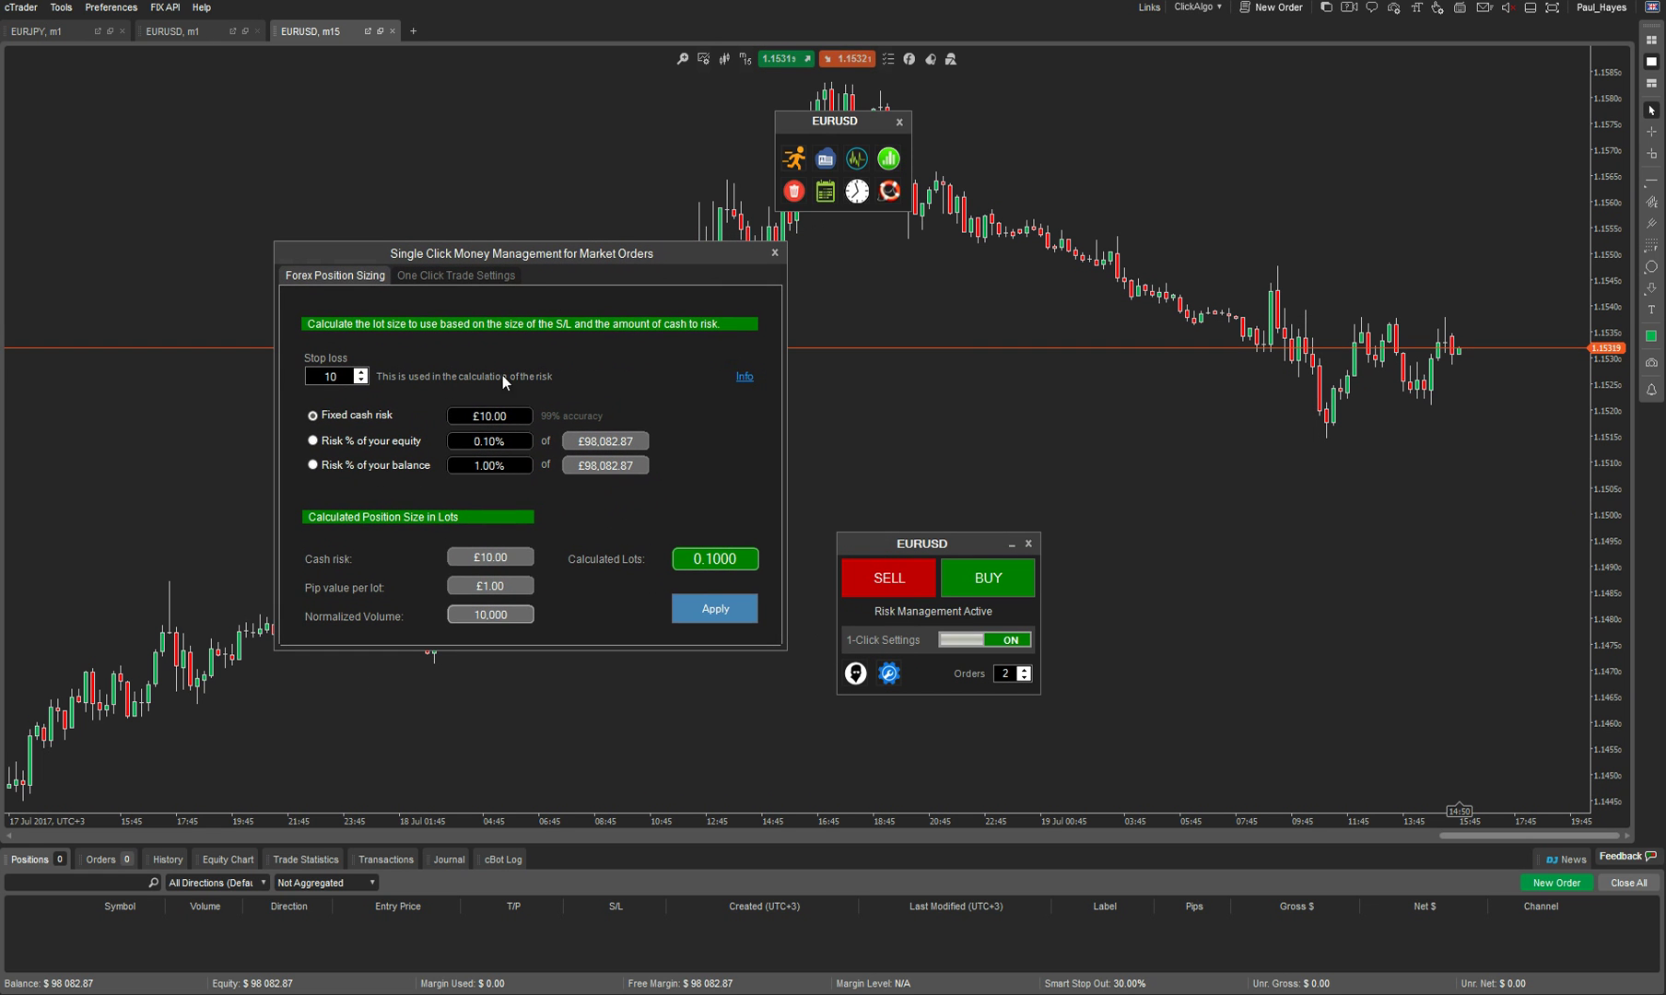
{"action": "left_click", "coordinate": [439, 274]}
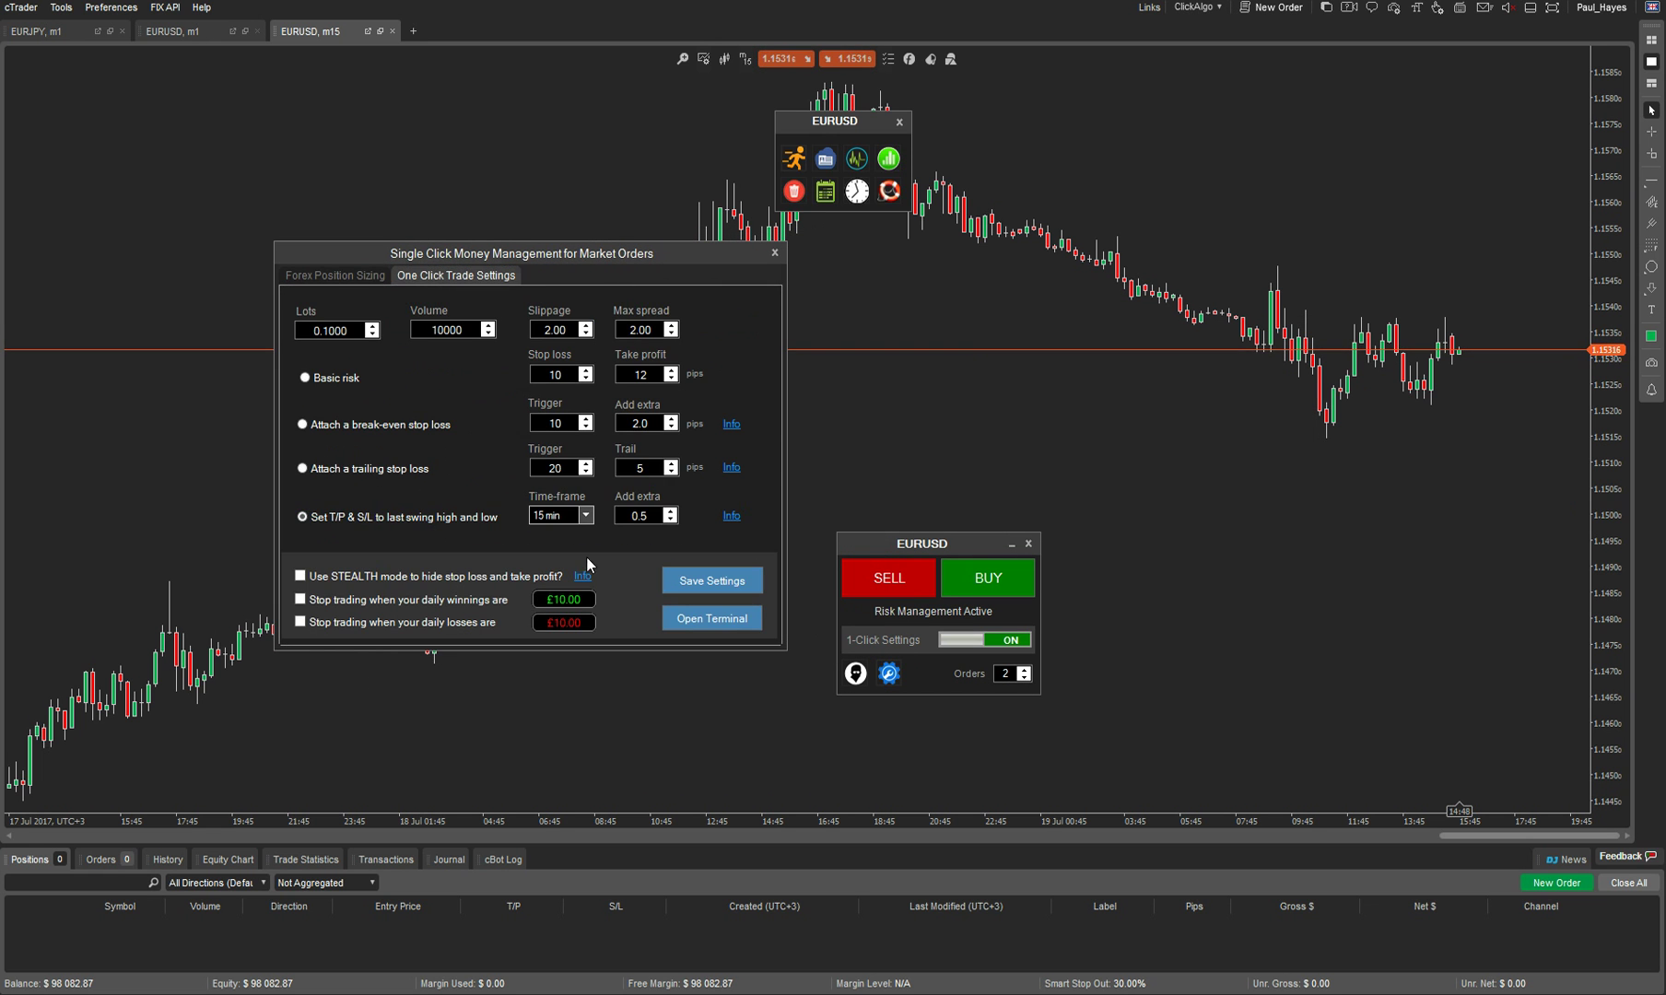
{"action": "left_click", "coordinate": [583, 516]}
{"action": "left_click", "coordinate": [927, 323]}
{"action": "left_click", "coordinate": [748, 53]}
{"action": "left_click", "coordinate": [705, 105]}
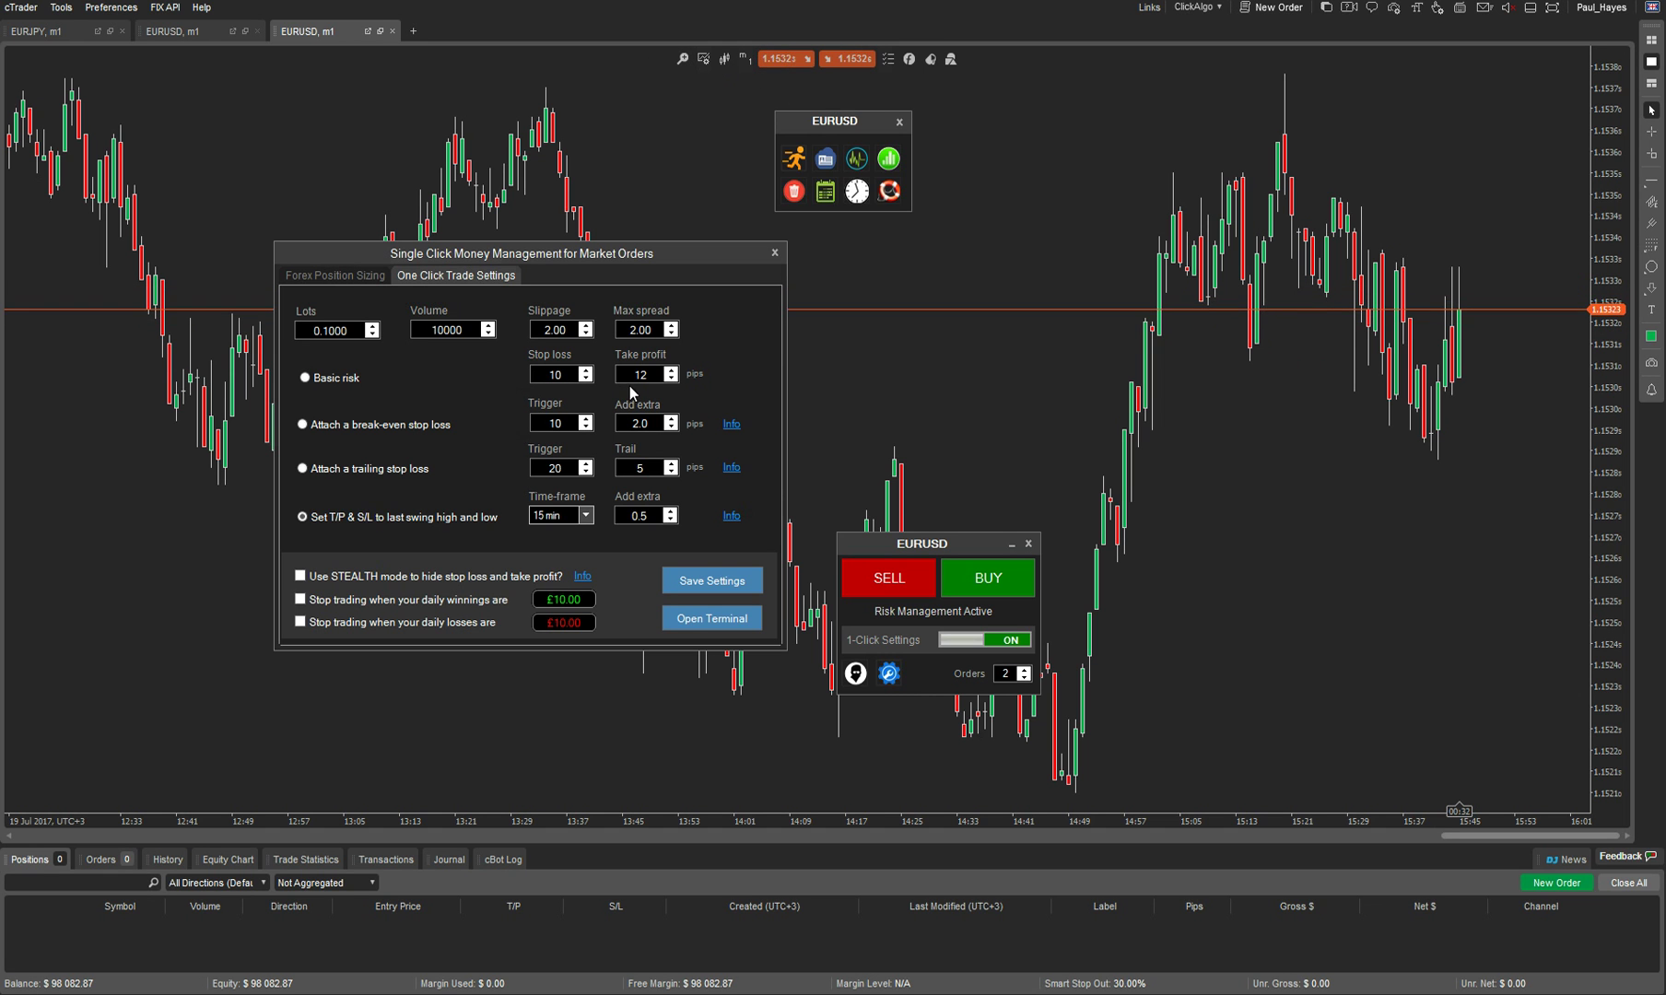
- Lower the take profit to 10 pips and return the chart to 15-minute candles
{"action": "left_click", "coordinate": [674, 378]}
{"action": "left_click", "coordinate": [675, 379]}
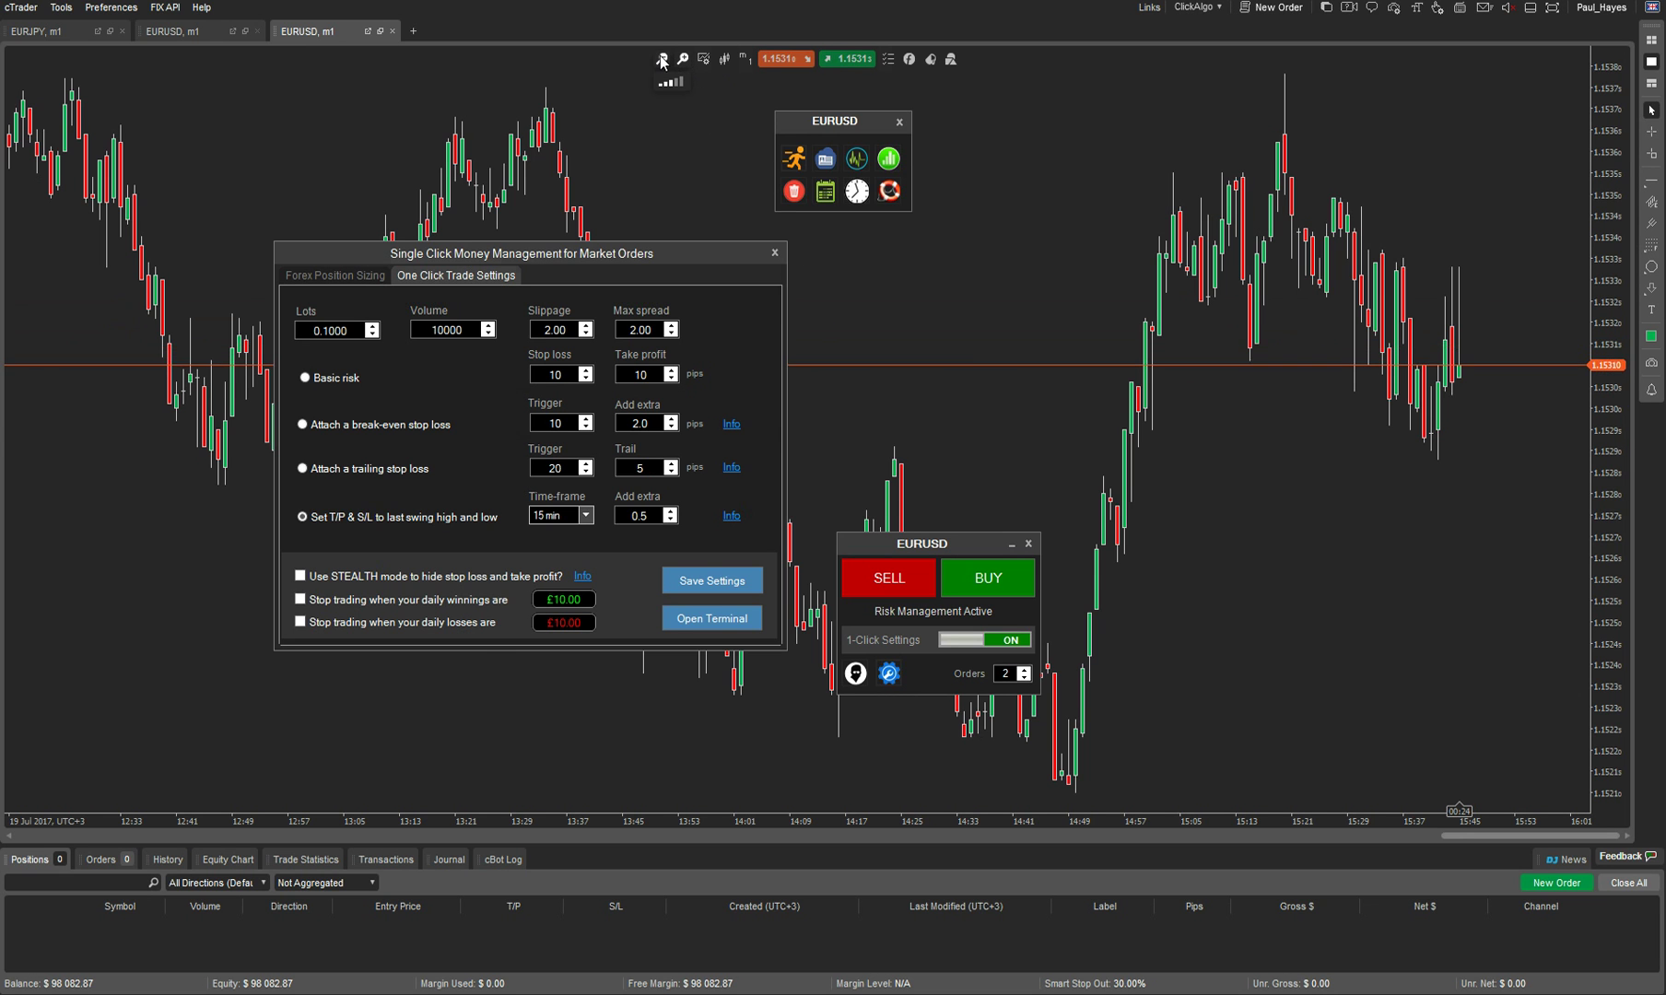
{"action": "left_click", "coordinate": [661, 59]}
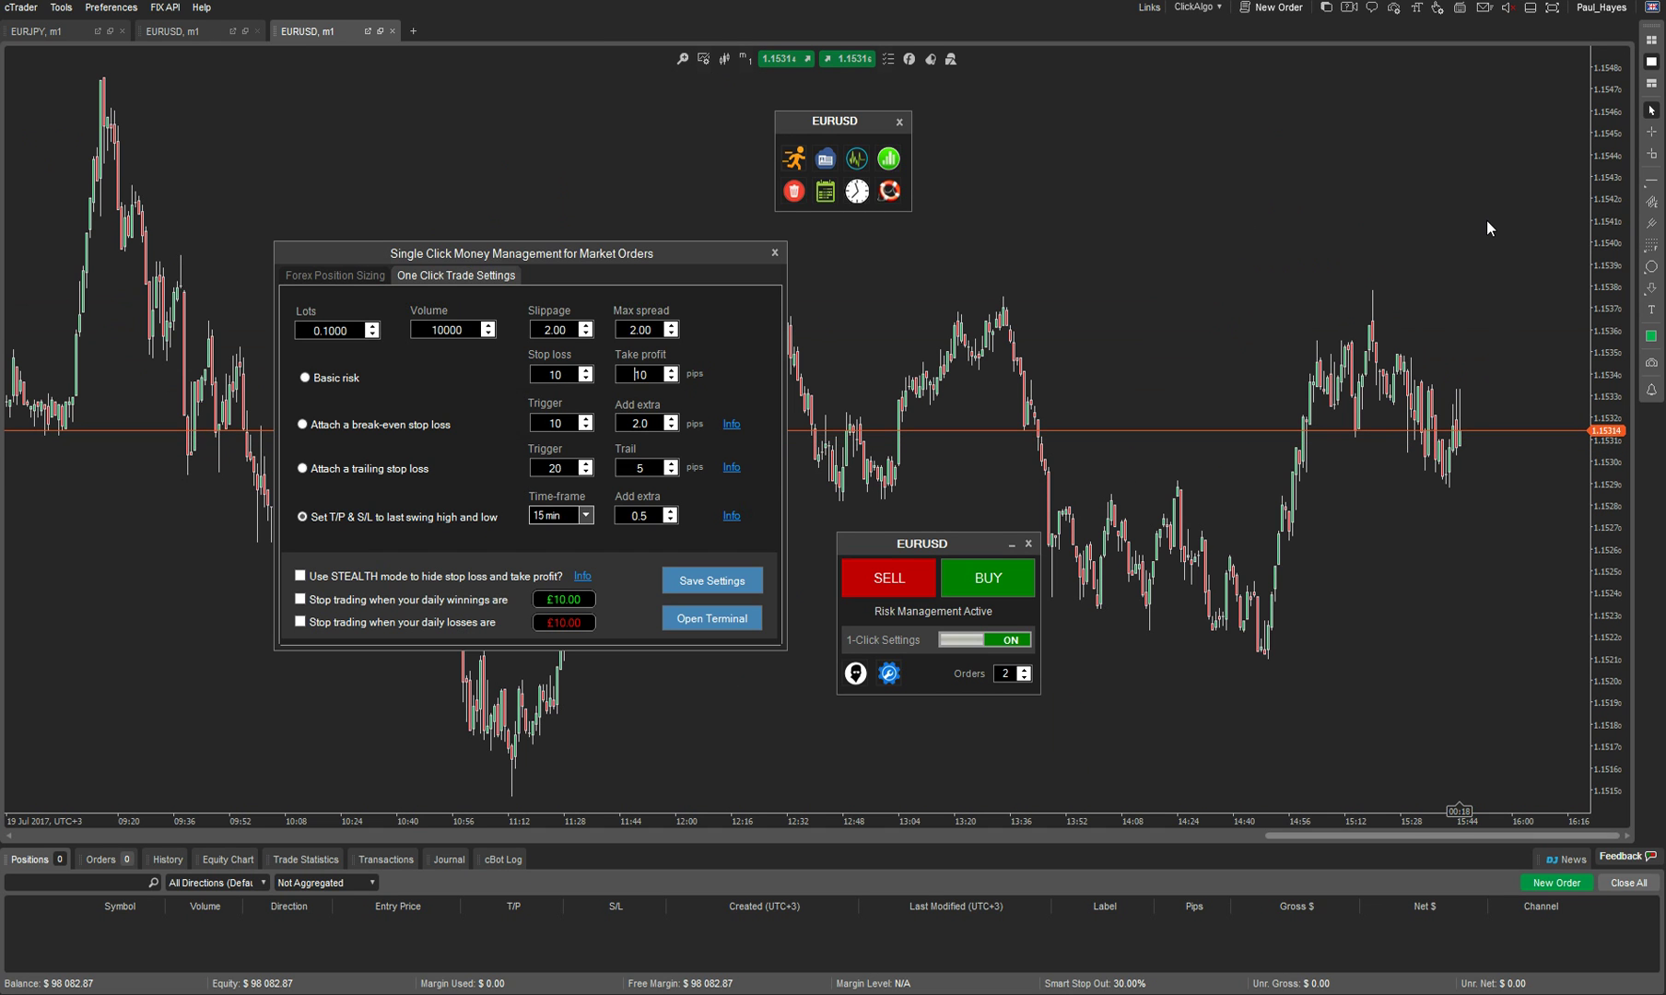
{"action": "left_click", "coordinate": [746, 59]}
{"action": "left_click", "coordinate": [685, 305]}
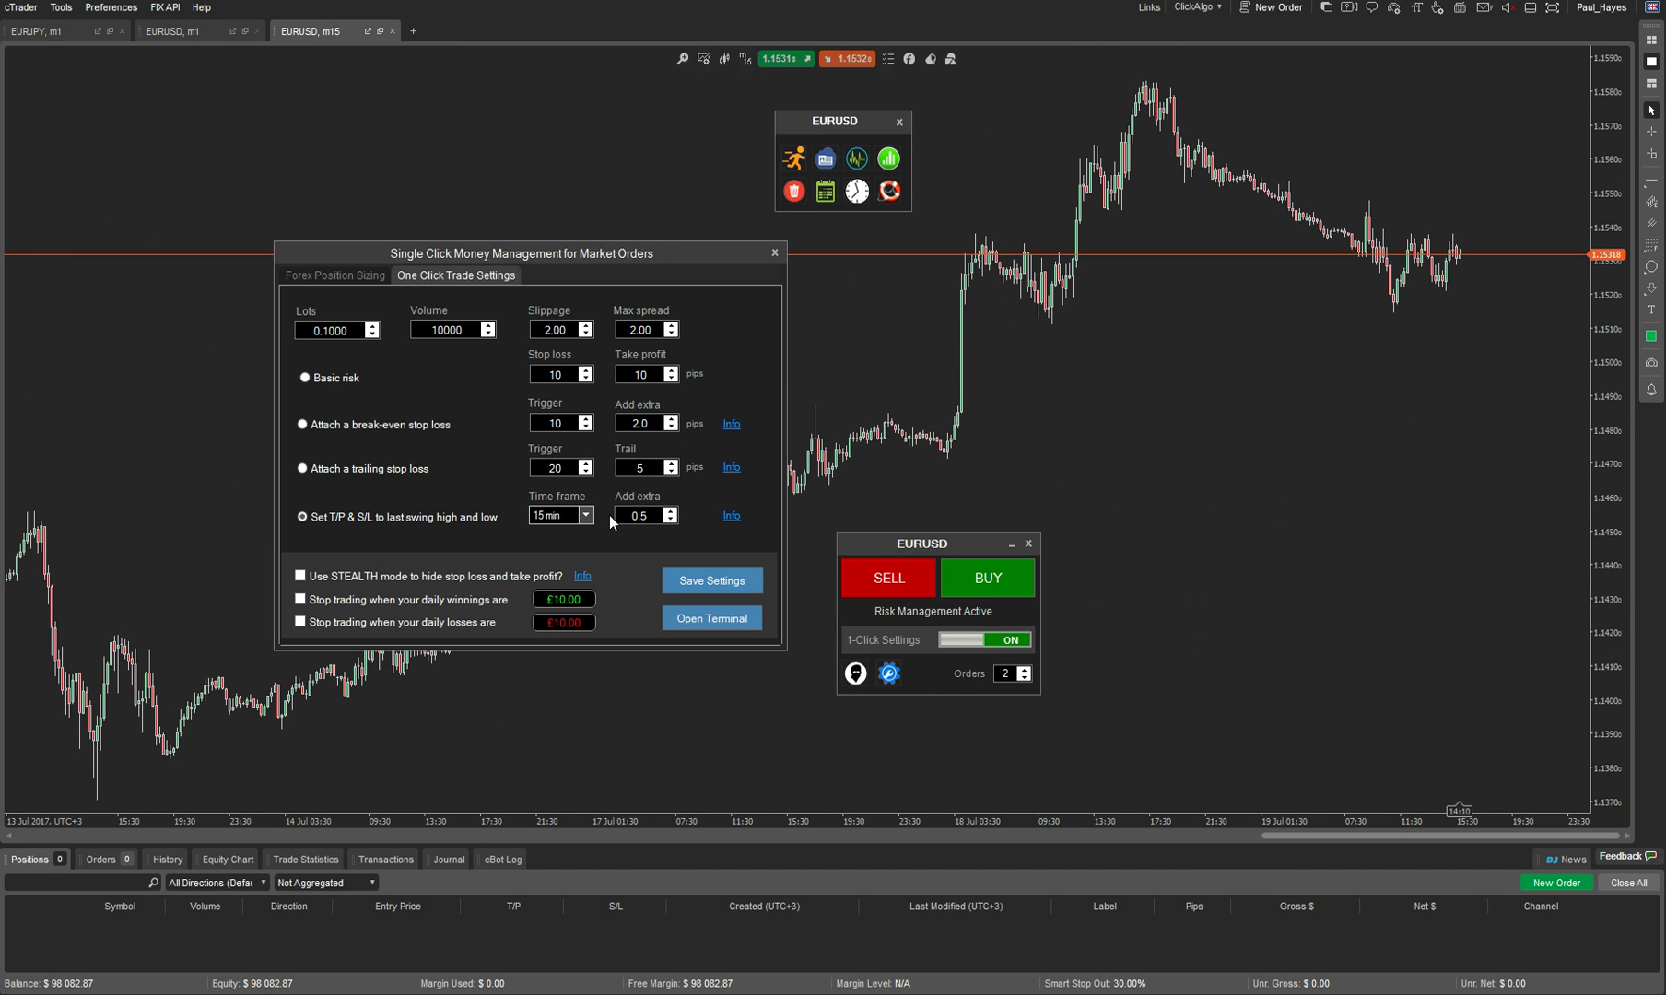
- Turn on STEALTH mode, choose Basic risk, and save the one-click trade settings
{"action": "left_click", "coordinate": [338, 575]}
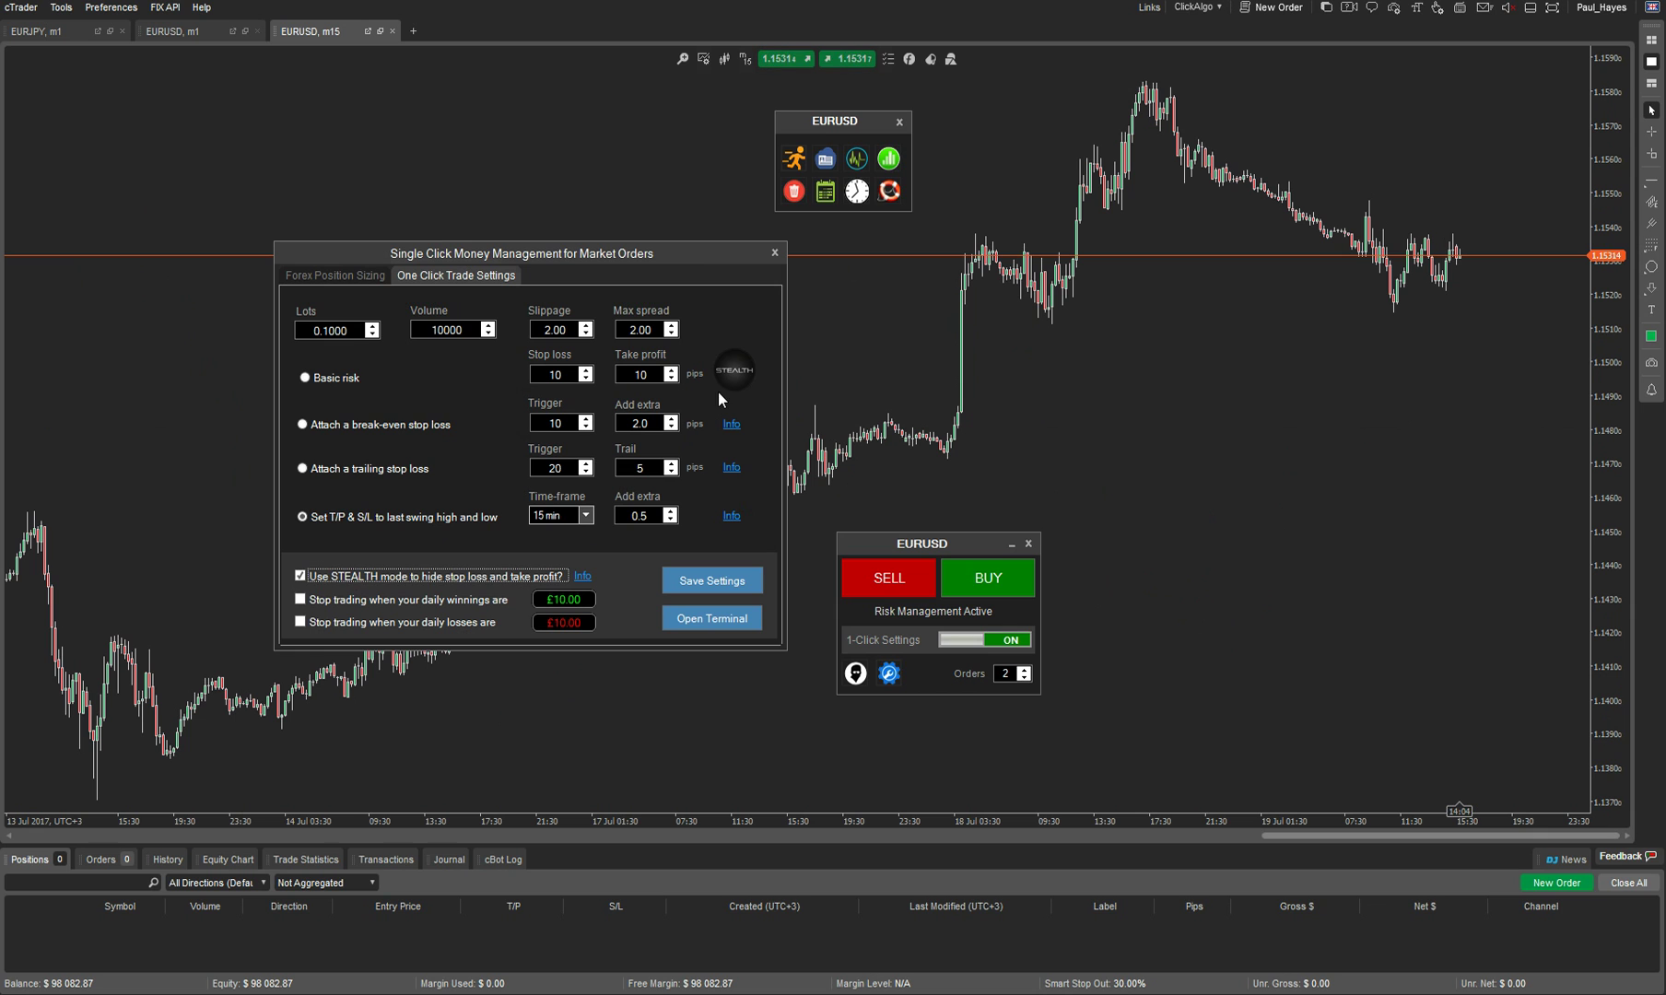
{"action": "left_click", "coordinate": [330, 380]}
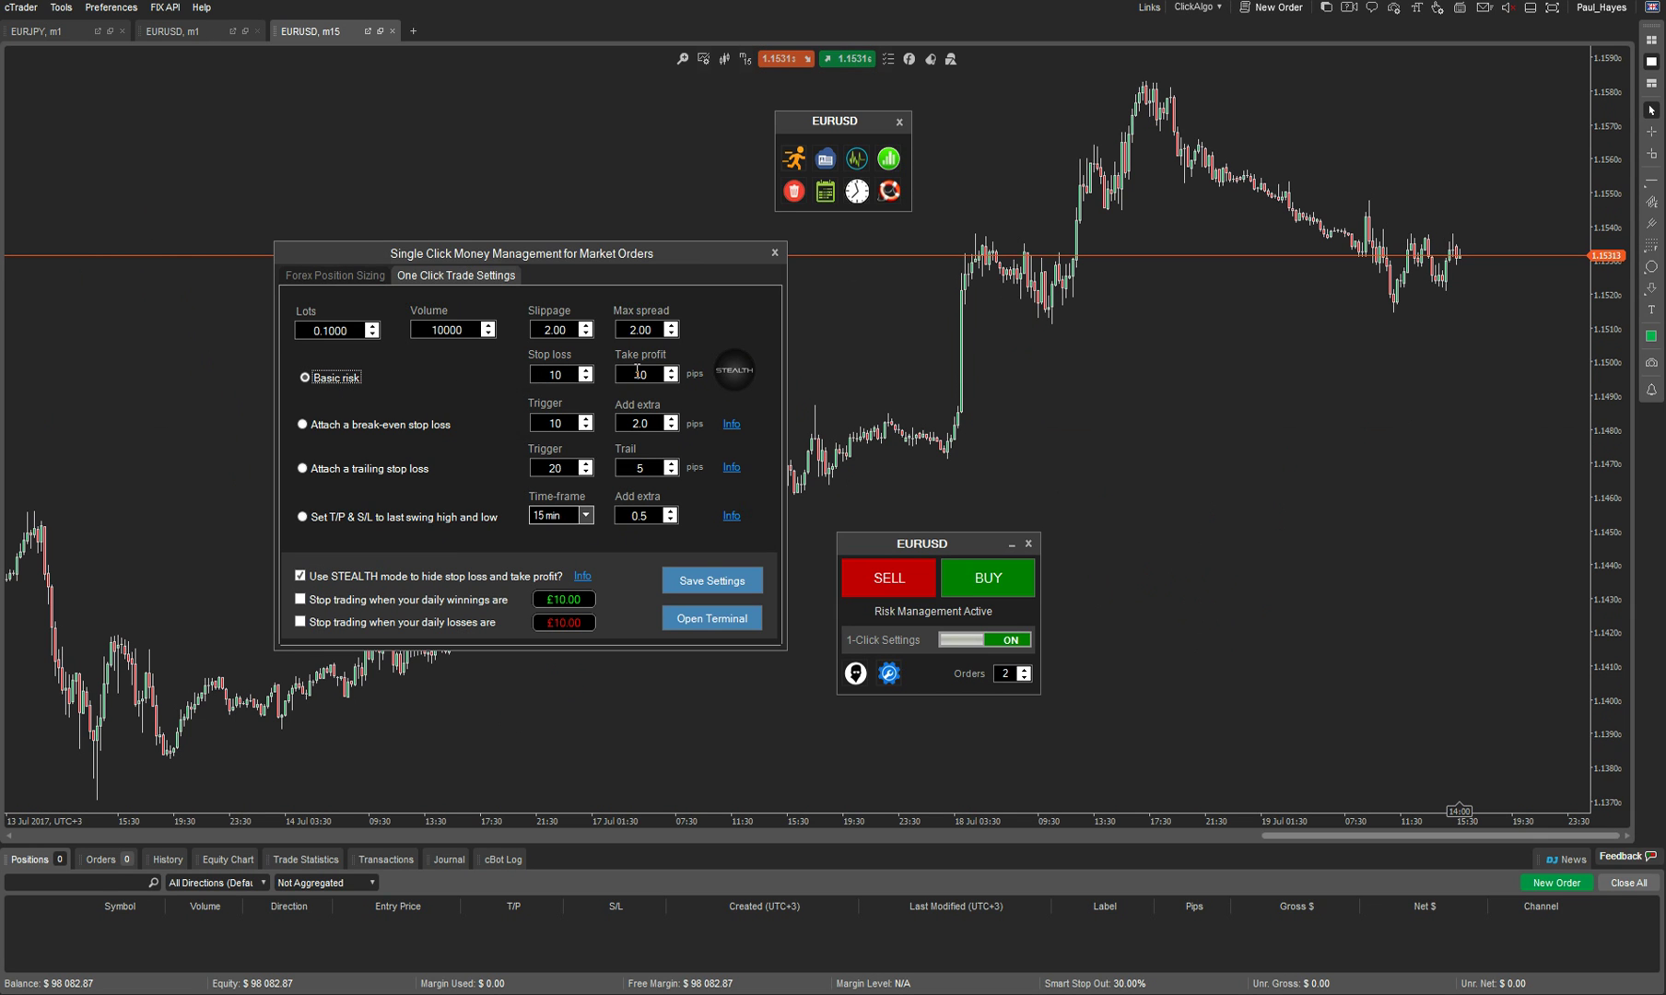
{"action": "left_click_drag", "start_coordinate": [710, 258], "coordinate": [650, 267]}
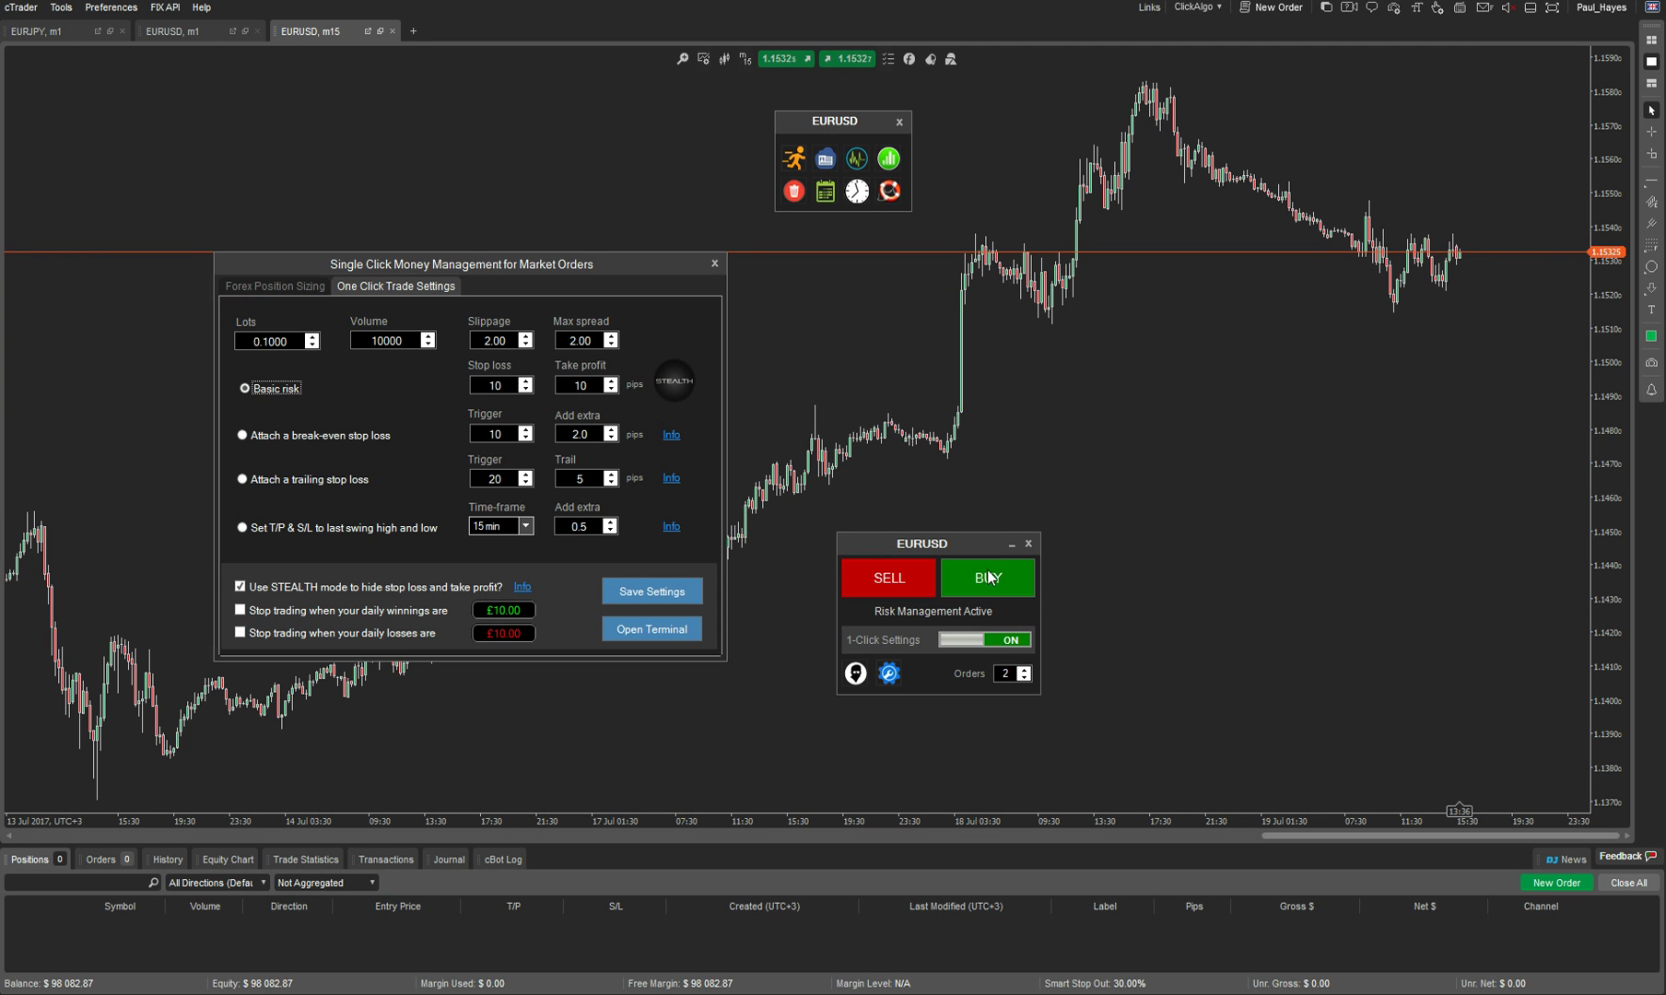
{"action": "left_click", "coordinate": [647, 590]}
- Buy two stealth EURUSD positions and list their hidden stop loss 1.15227 and take profit 1.15427
{"action": "left_click", "coordinate": [983, 581]}
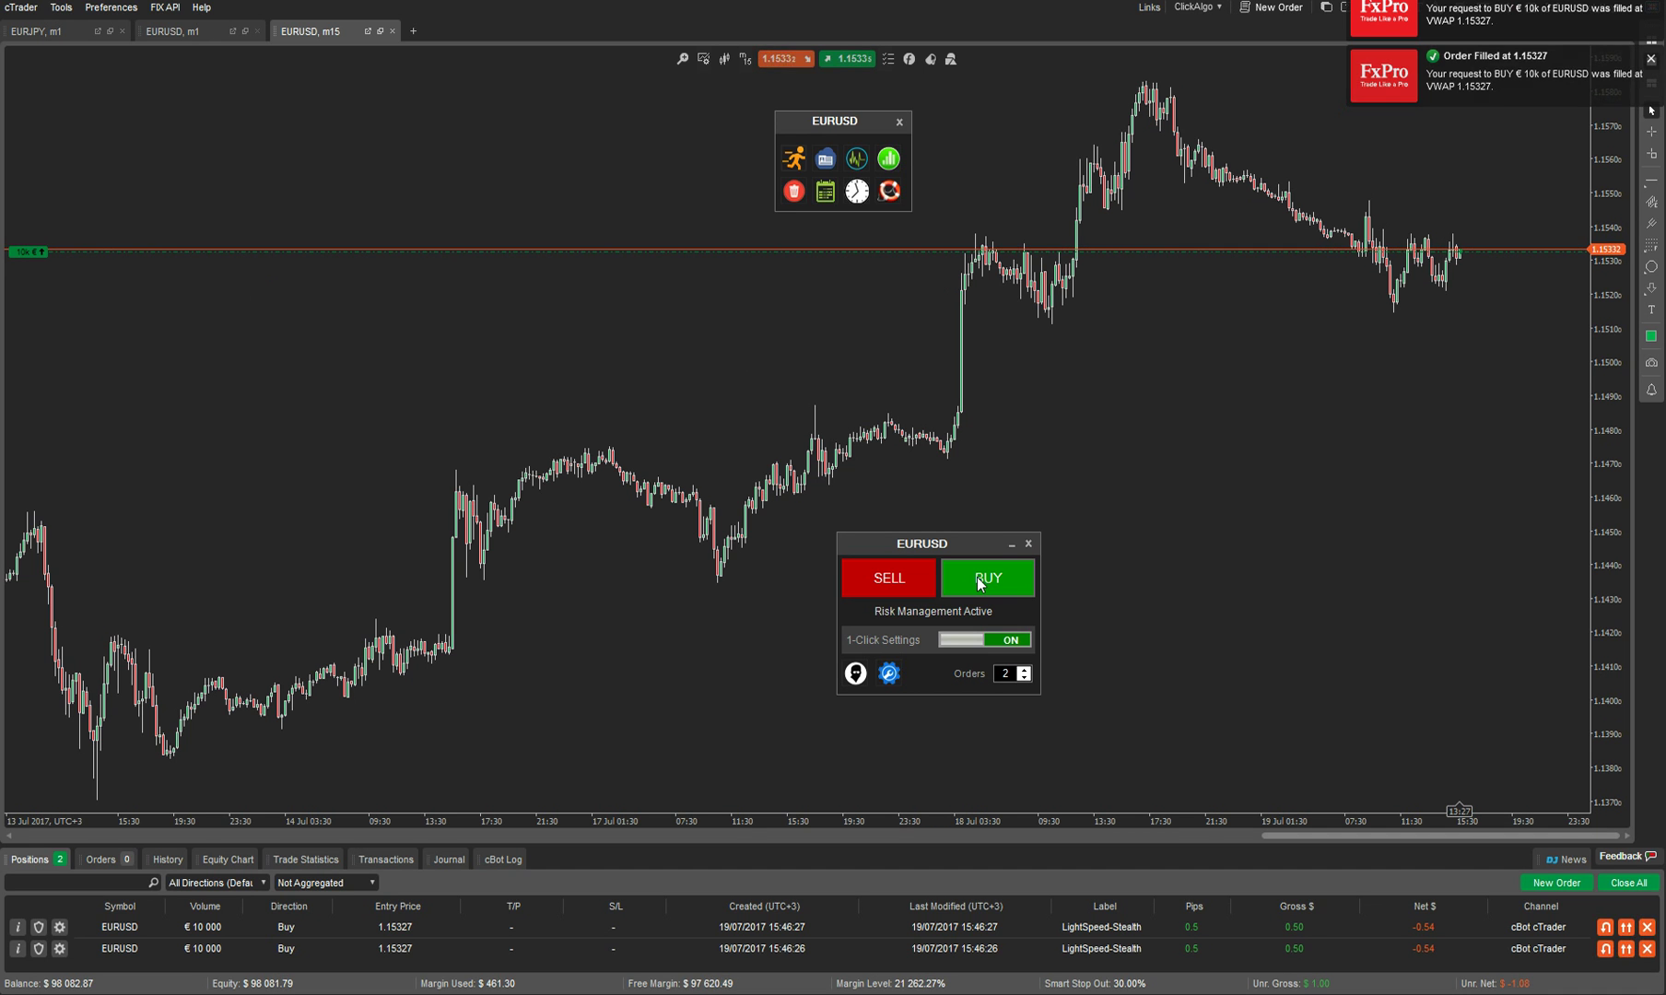
{"action": "mouse_move", "coordinate": [54, 251]}
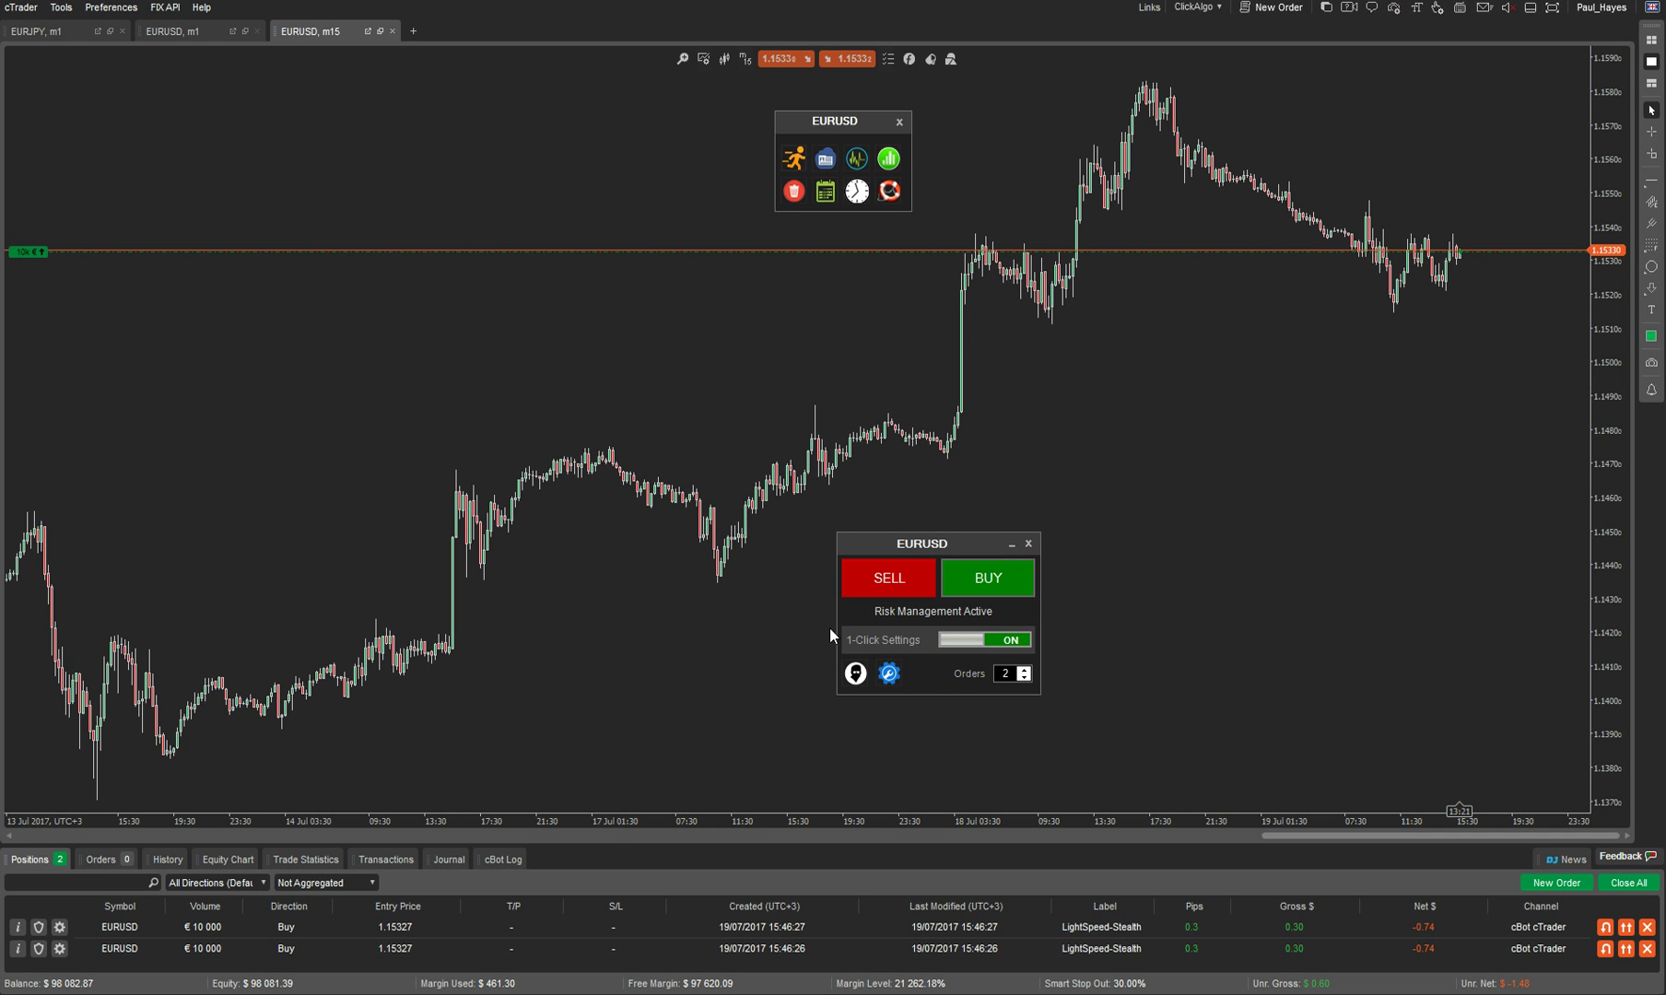
{"action": "left_click", "coordinate": [856, 675]}
{"action": "left_click_drag", "start_coordinate": [1089, 173], "coordinate": [595, 334]}
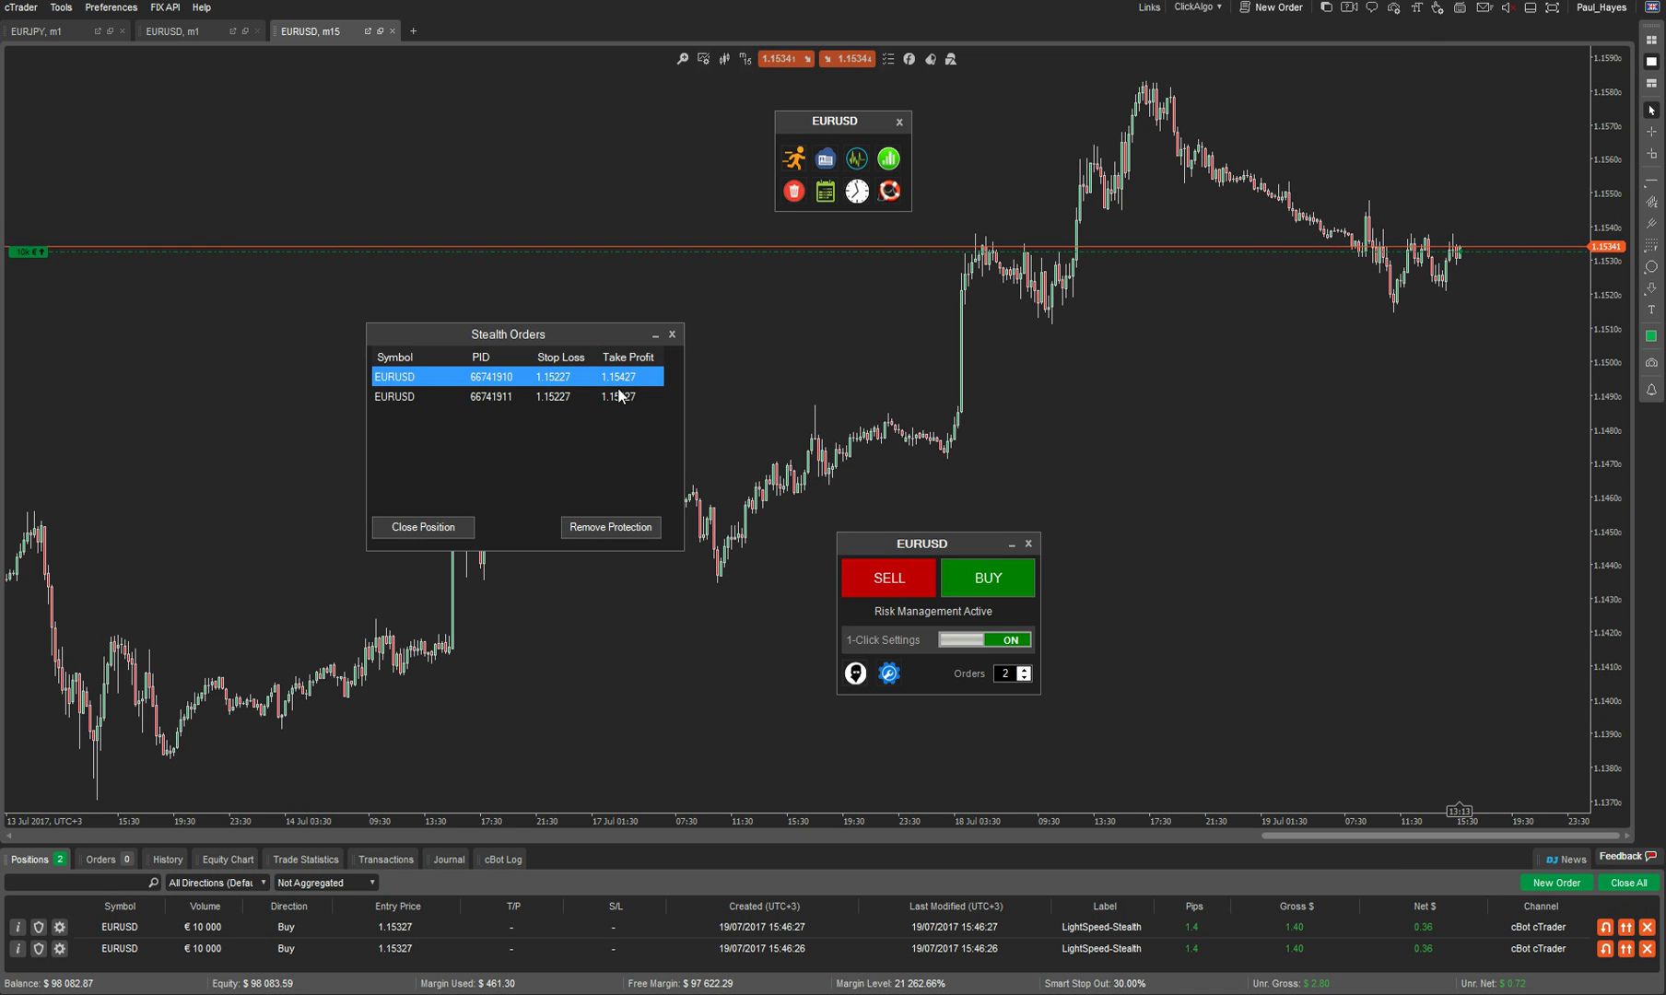
{"action": "mouse_move", "coordinate": [1652, 181]}
{"action": "left_click", "coordinate": [1600, 203]}
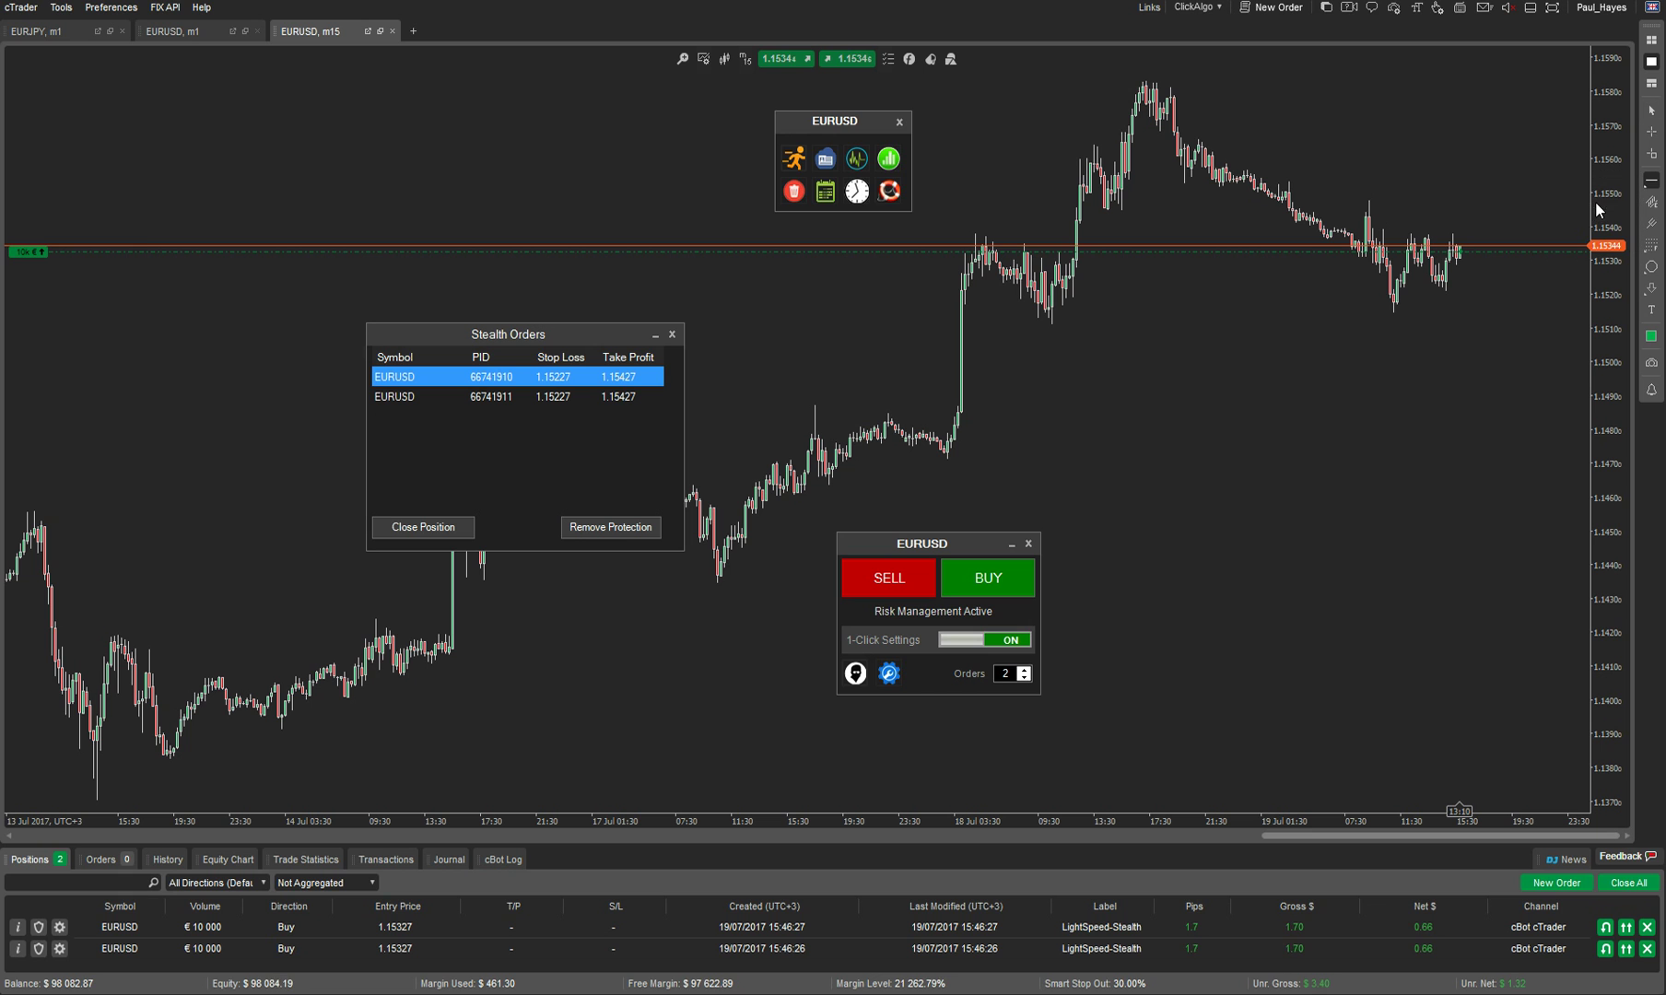
{"action": "left_click", "coordinate": [1322, 406]}
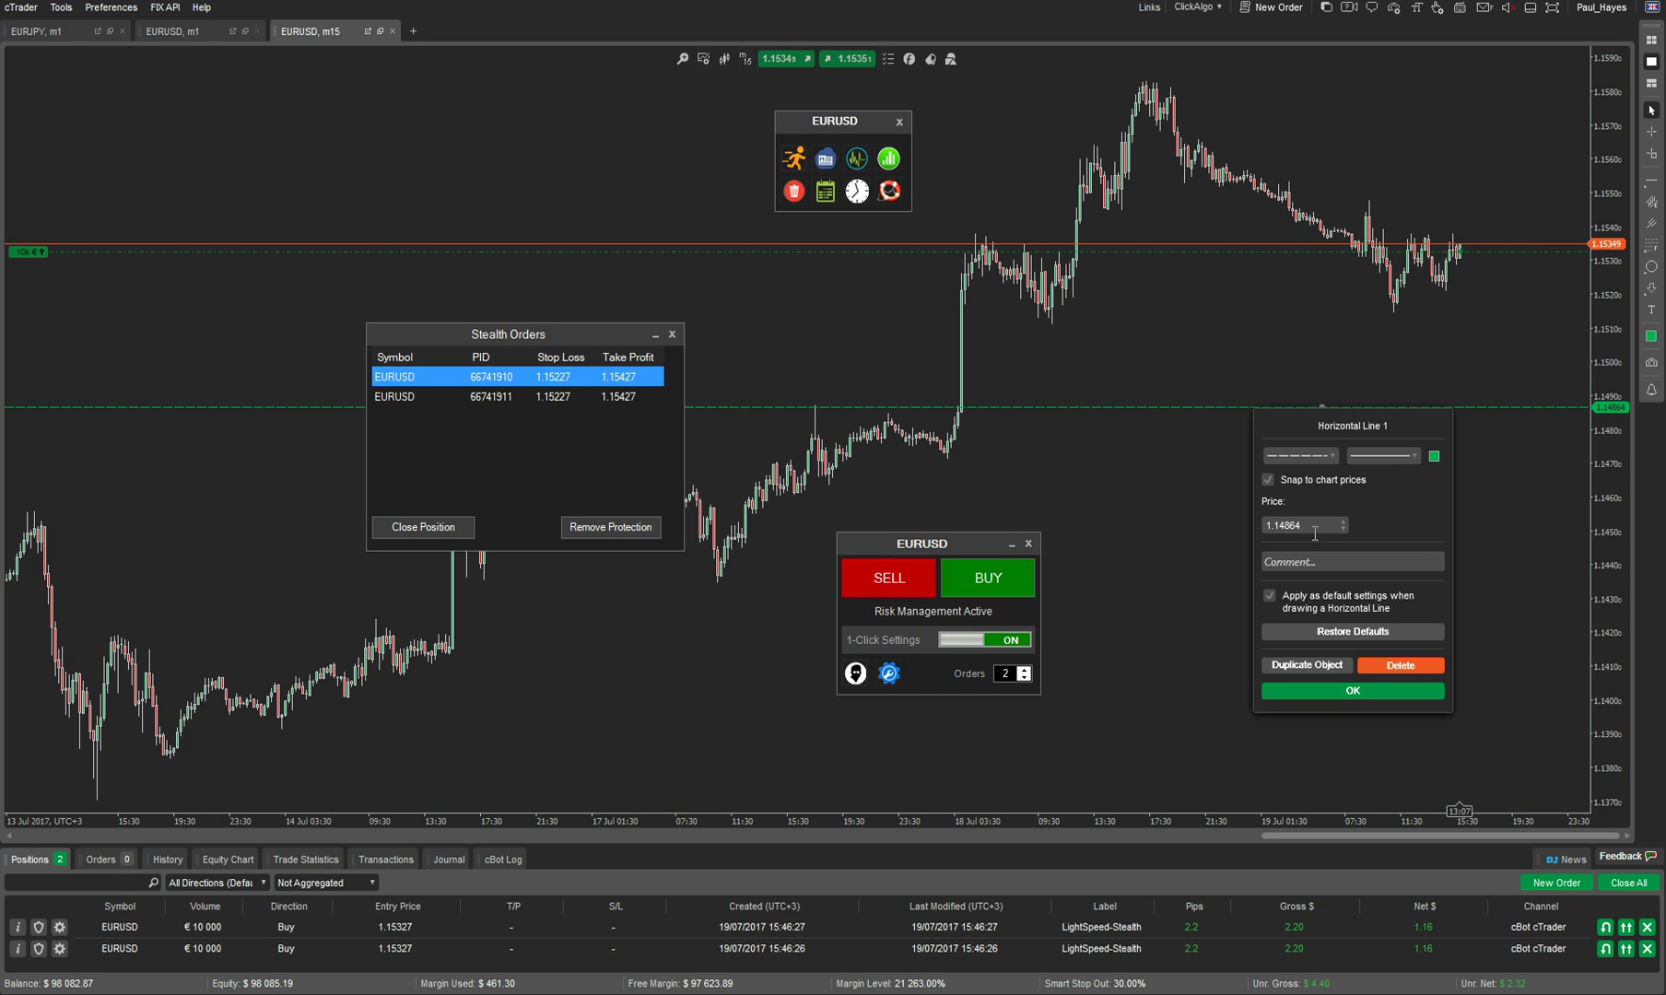
{"action": "left_click", "coordinate": [1315, 531]}
{"action": "key", "text": "BackSpace"}
{"action": "key", "text": "BackSpace"}
{"action": "key", "text": "BackSpace"}
{"action": "key", "text": "BackSpace"}
{"action": "type", "text": "5427"}
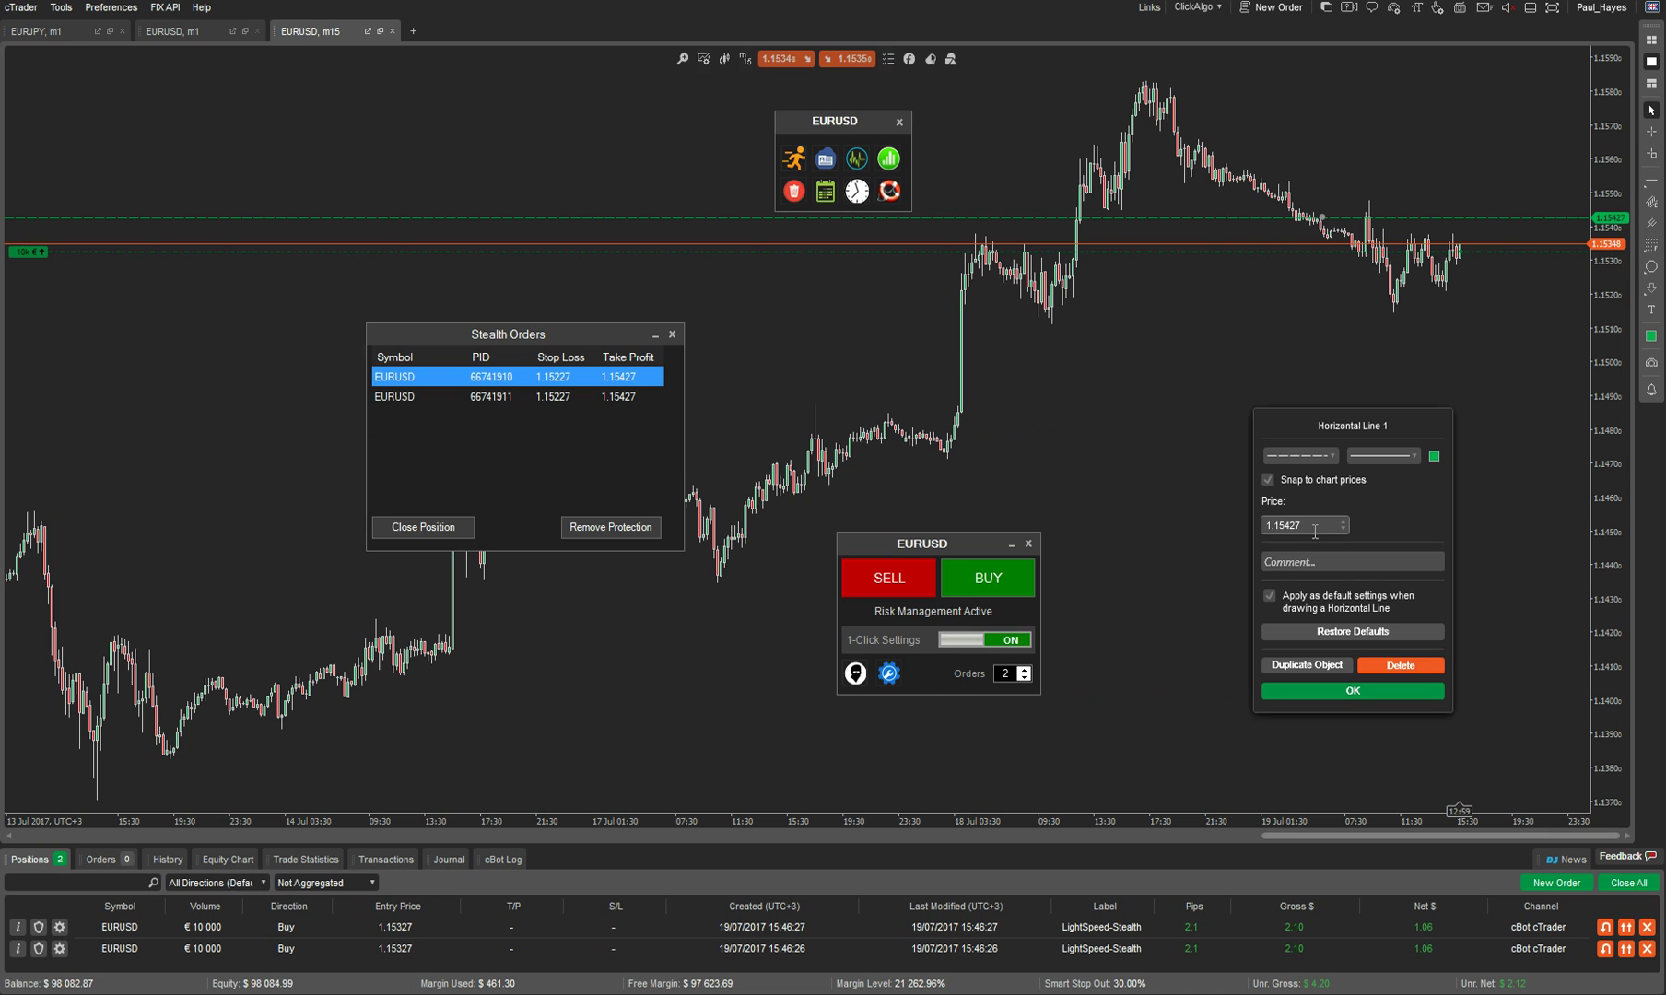
{"action": "left_click", "coordinate": [1352, 690]}
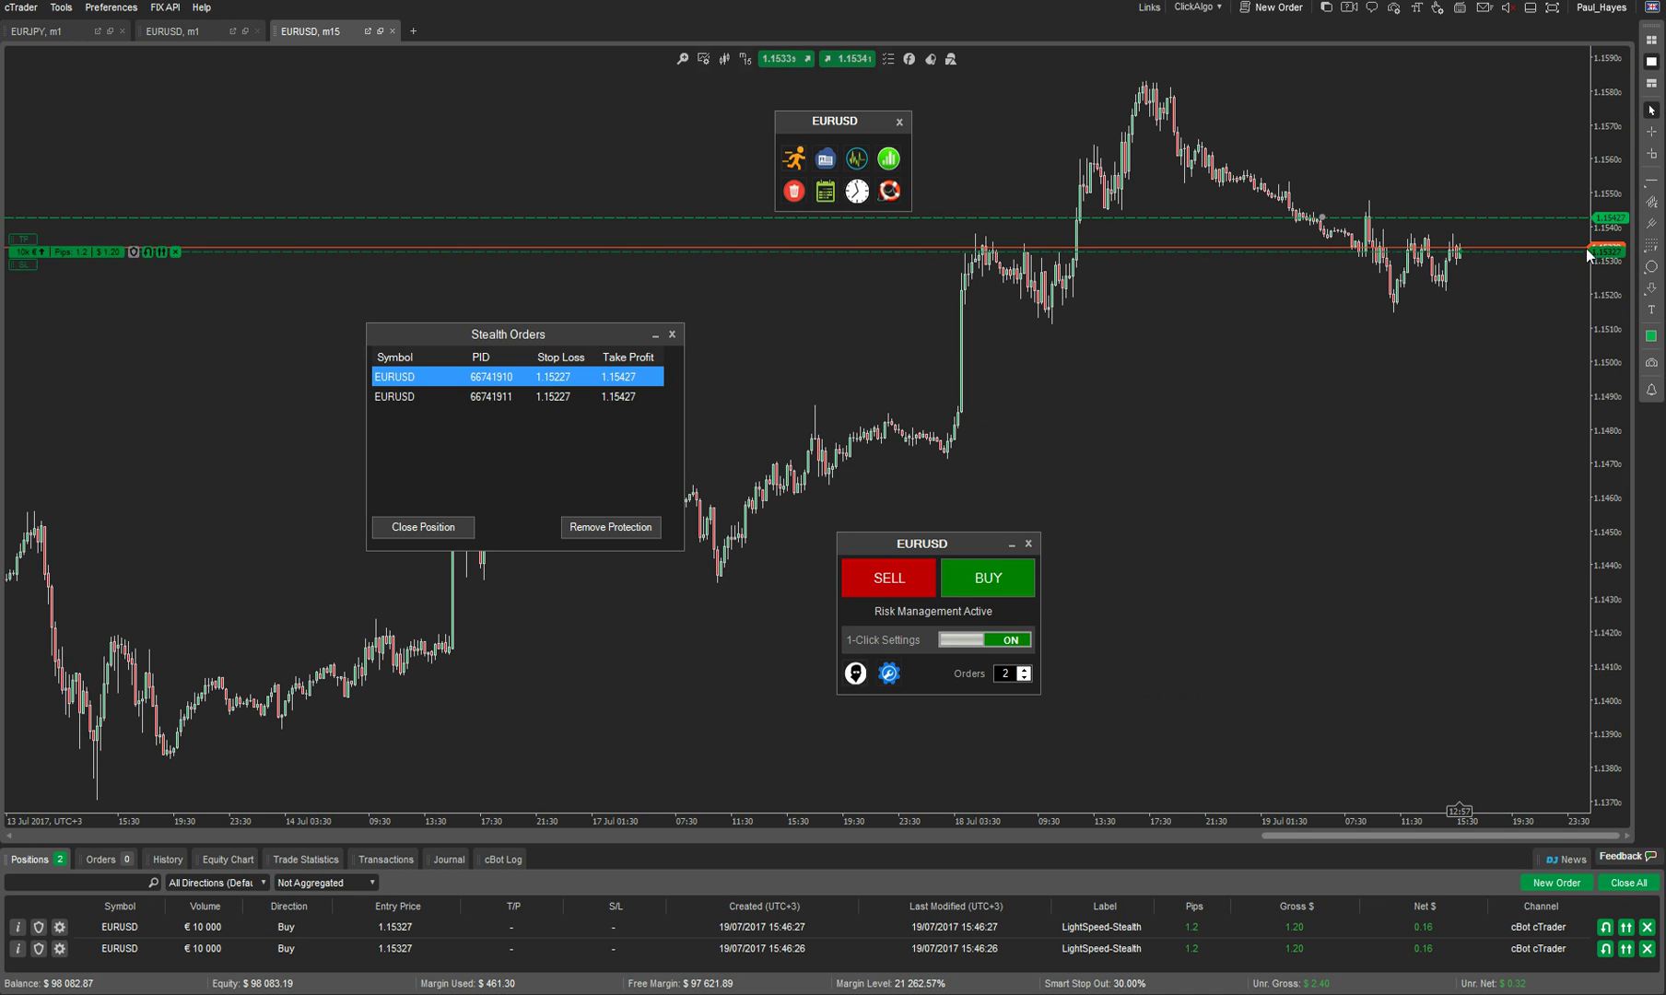
{"action": "left_click", "coordinate": [1652, 131]}
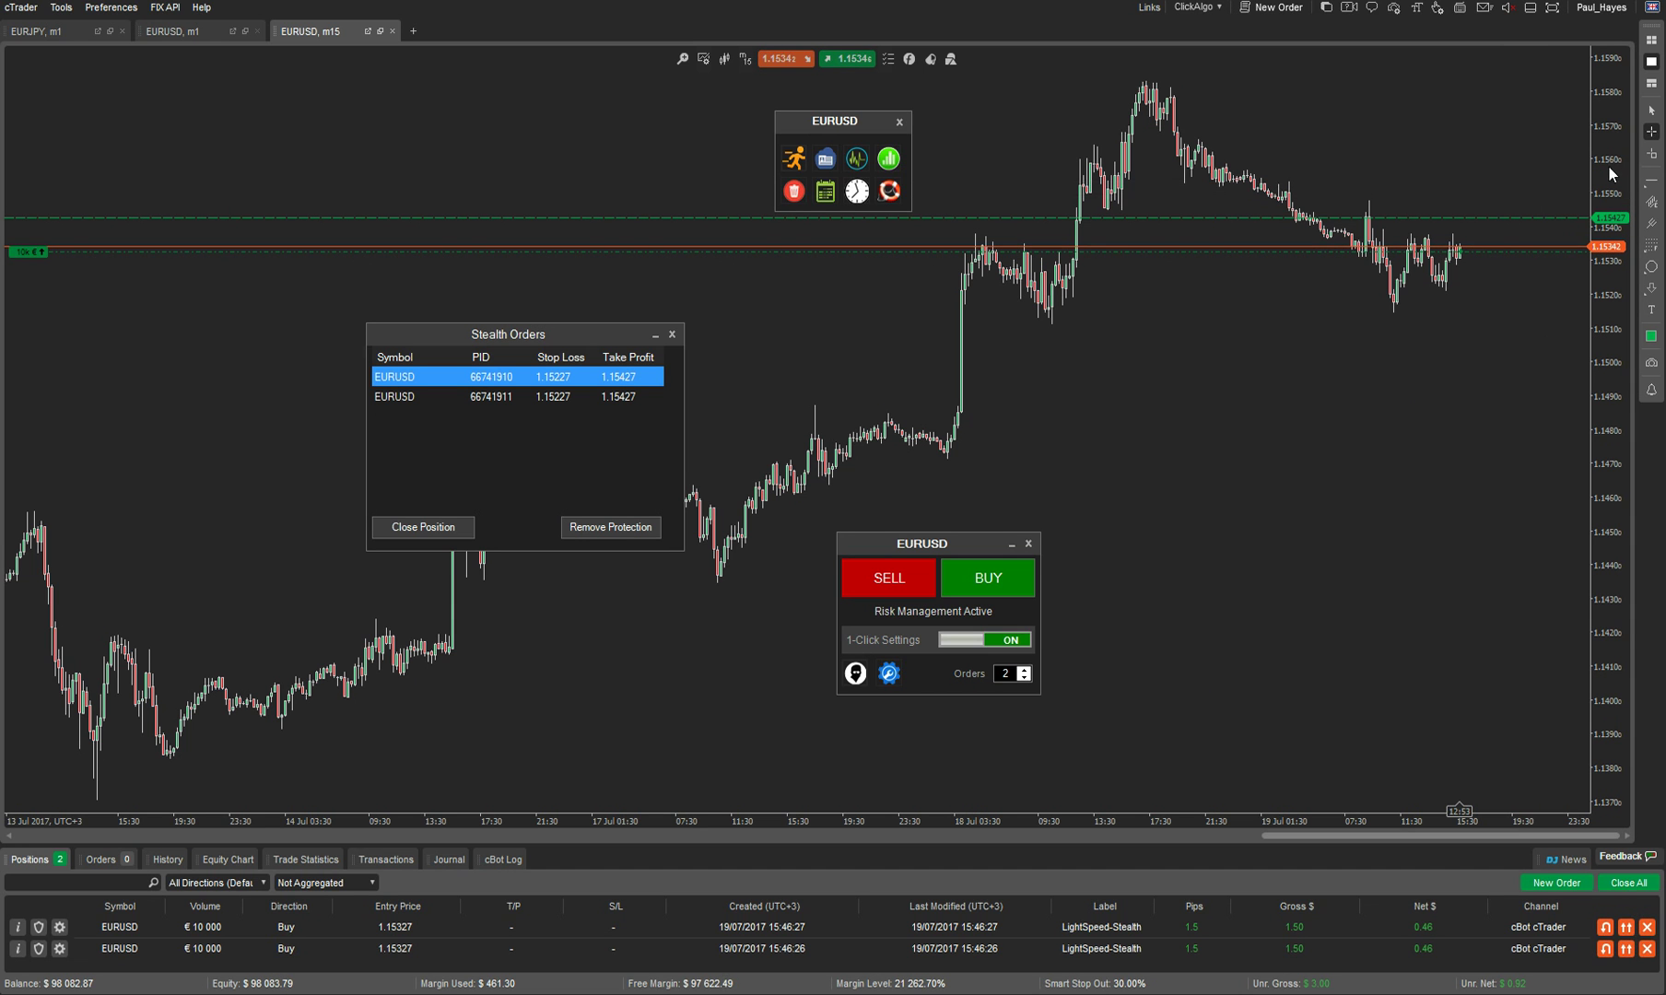
{"action": "left_click", "coordinate": [1651, 110]}
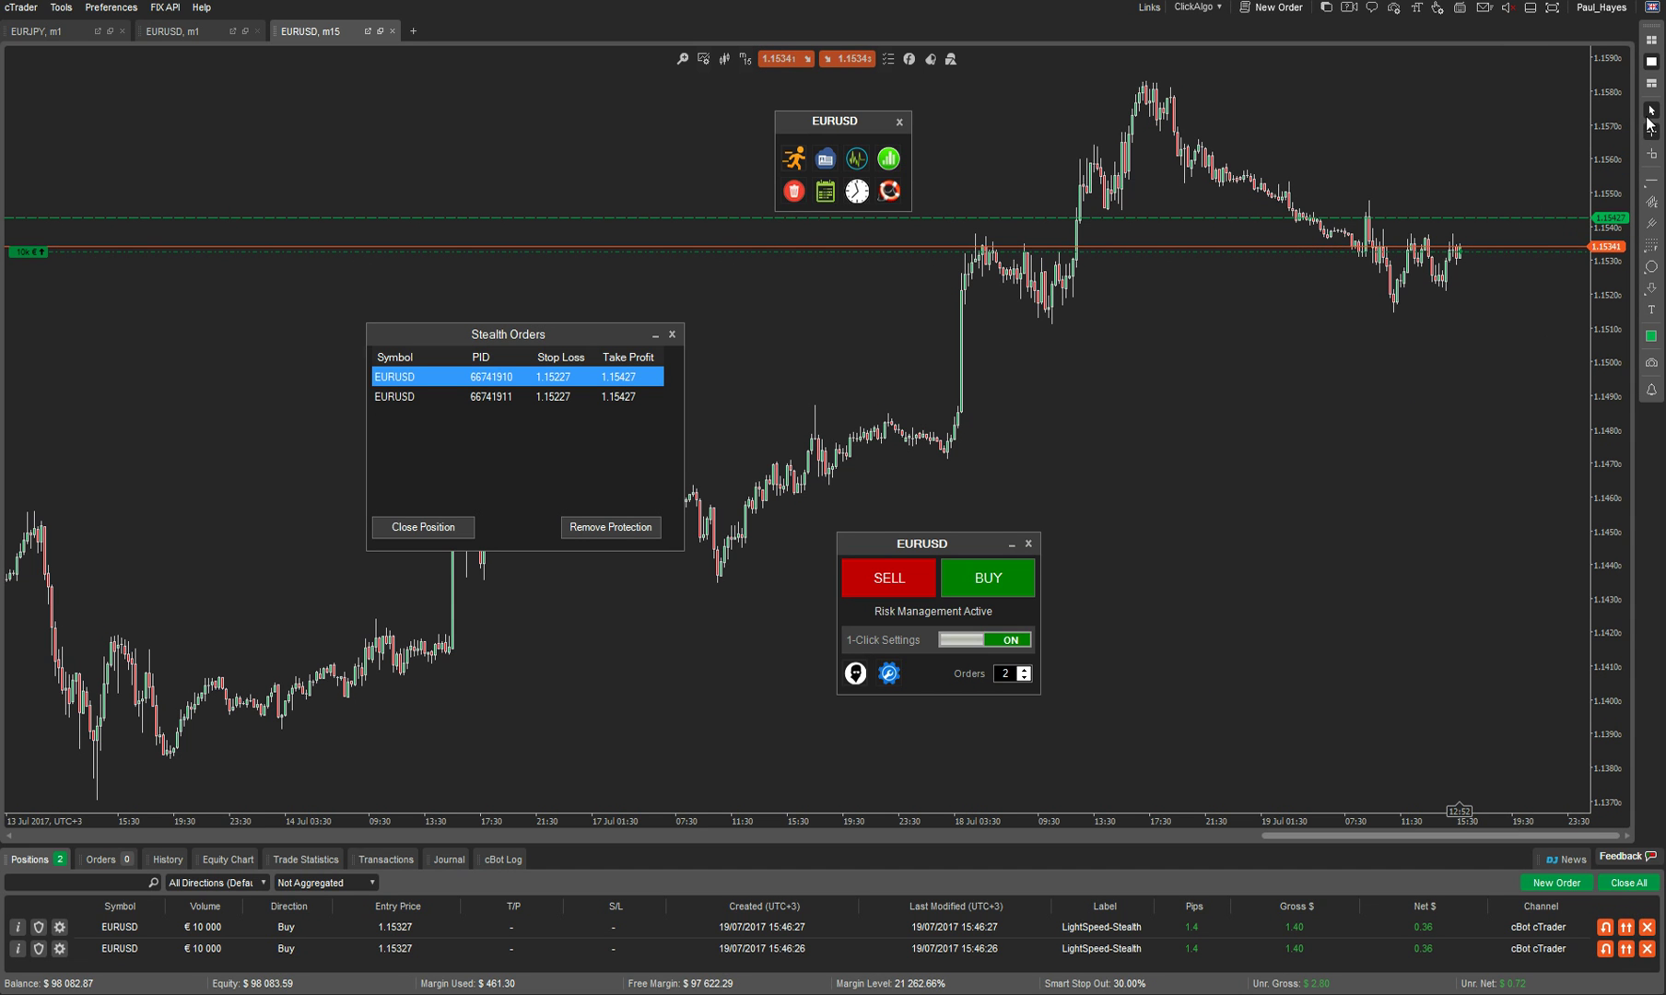
{"action": "left_click", "coordinate": [1568, 217]}
{"action": "left_click", "coordinate": [1579, 476]}
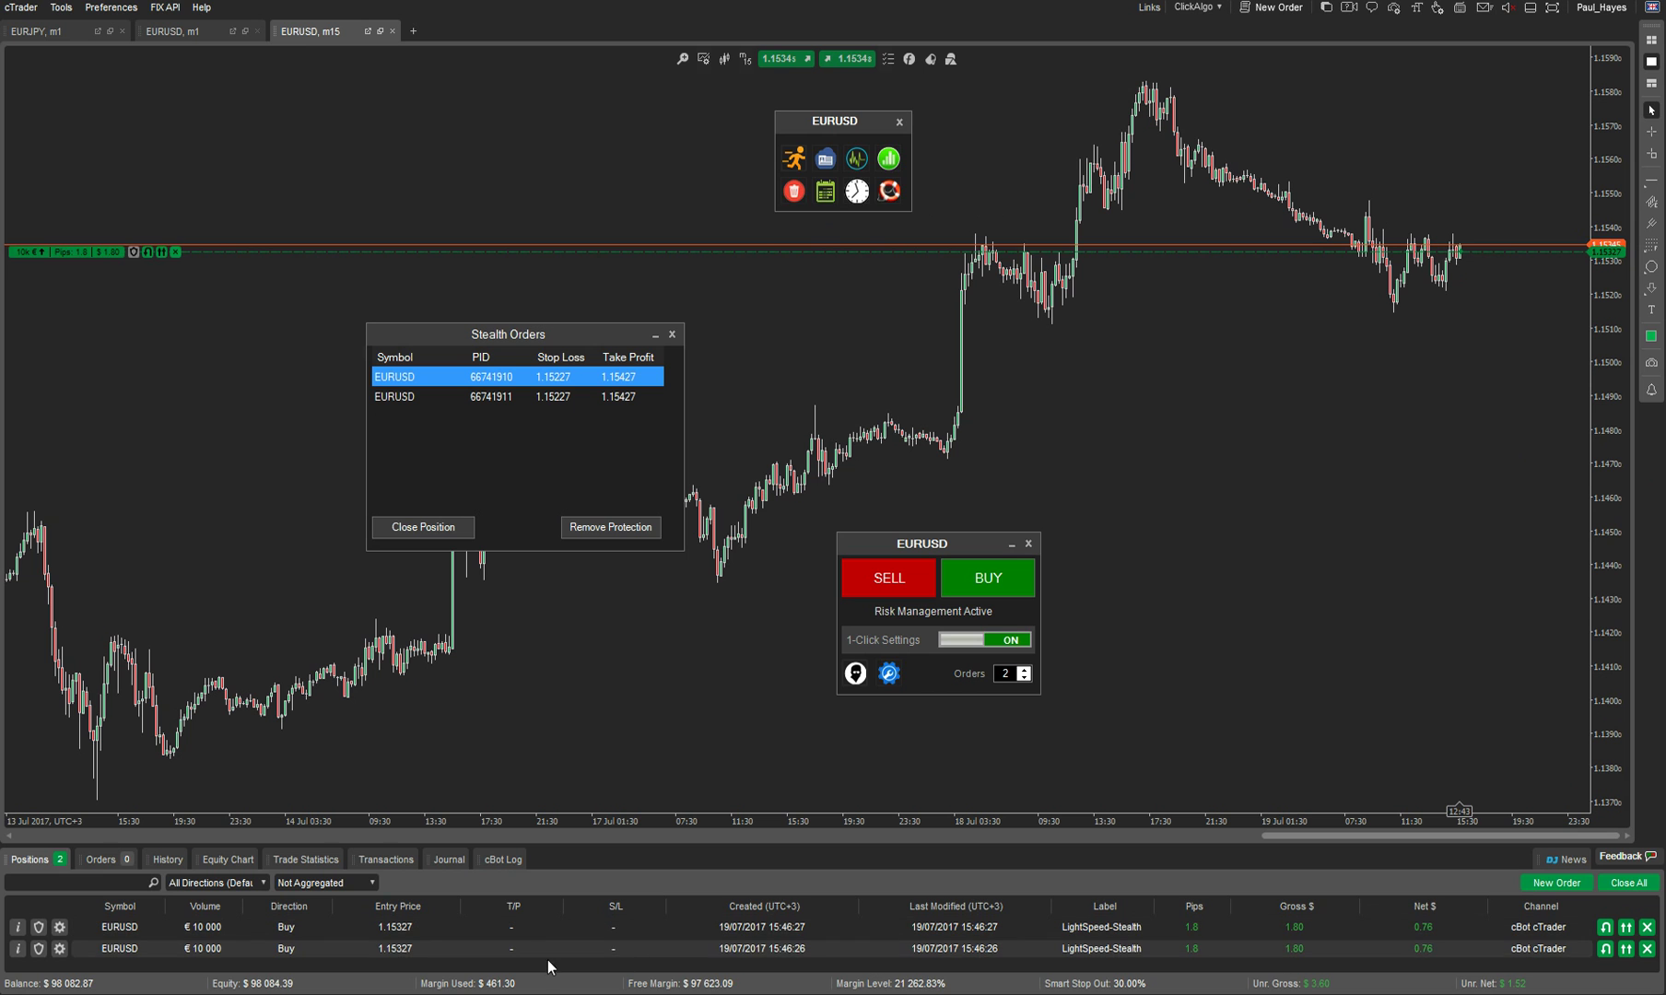
- Close the Stealth Orders window, the EURUSD trade panel, and the remaining EURUSD widget
{"action": "left_click", "coordinate": [1029, 545]}
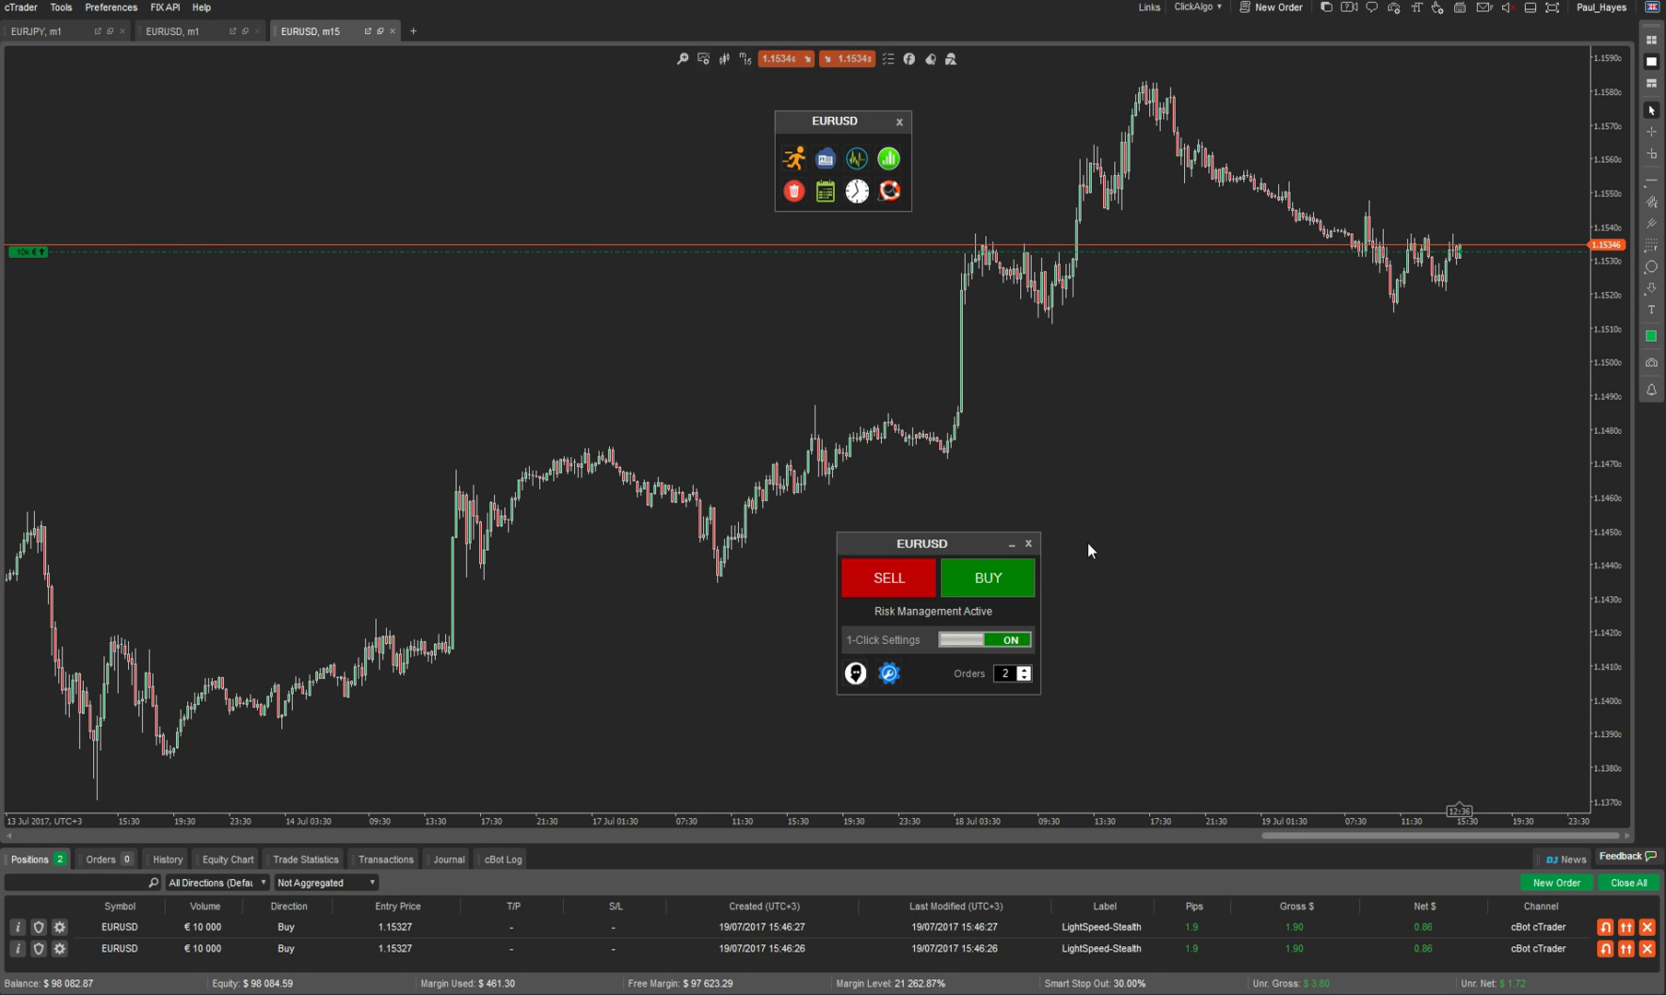
{"action": "left_click", "coordinate": [1029, 544]}
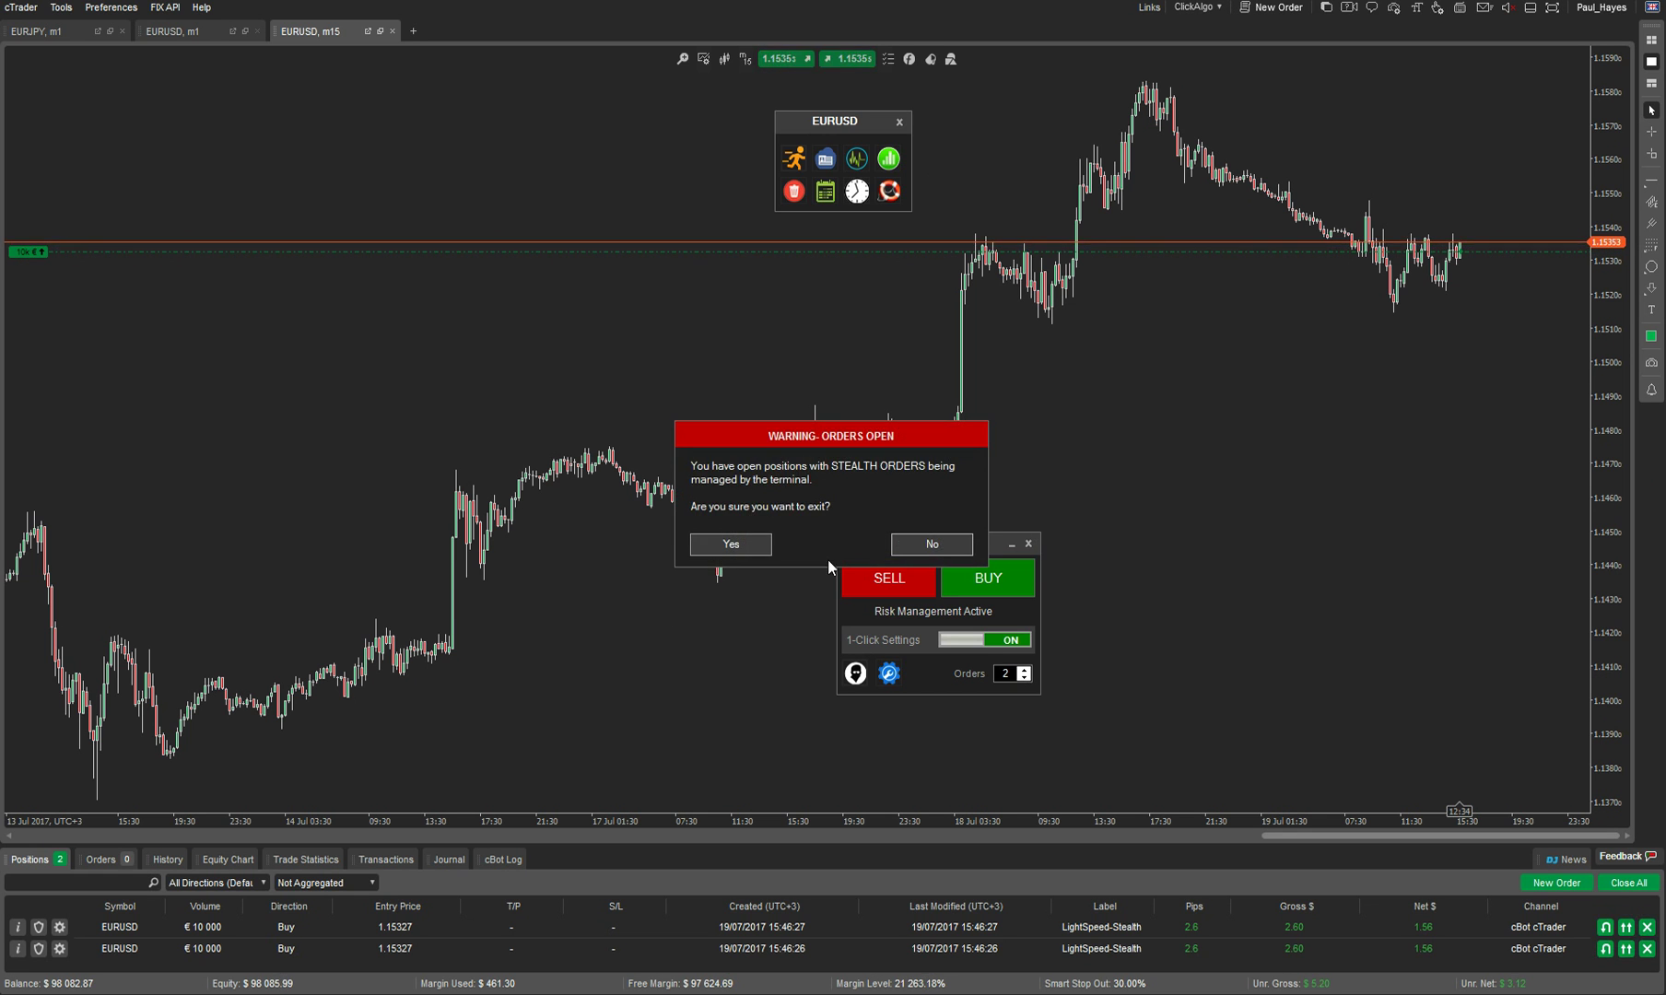
{"action": "left_click", "coordinate": [757, 544]}
{"action": "left_click", "coordinate": [903, 121]}
{"action": "left_click", "coordinate": [731, 544]}
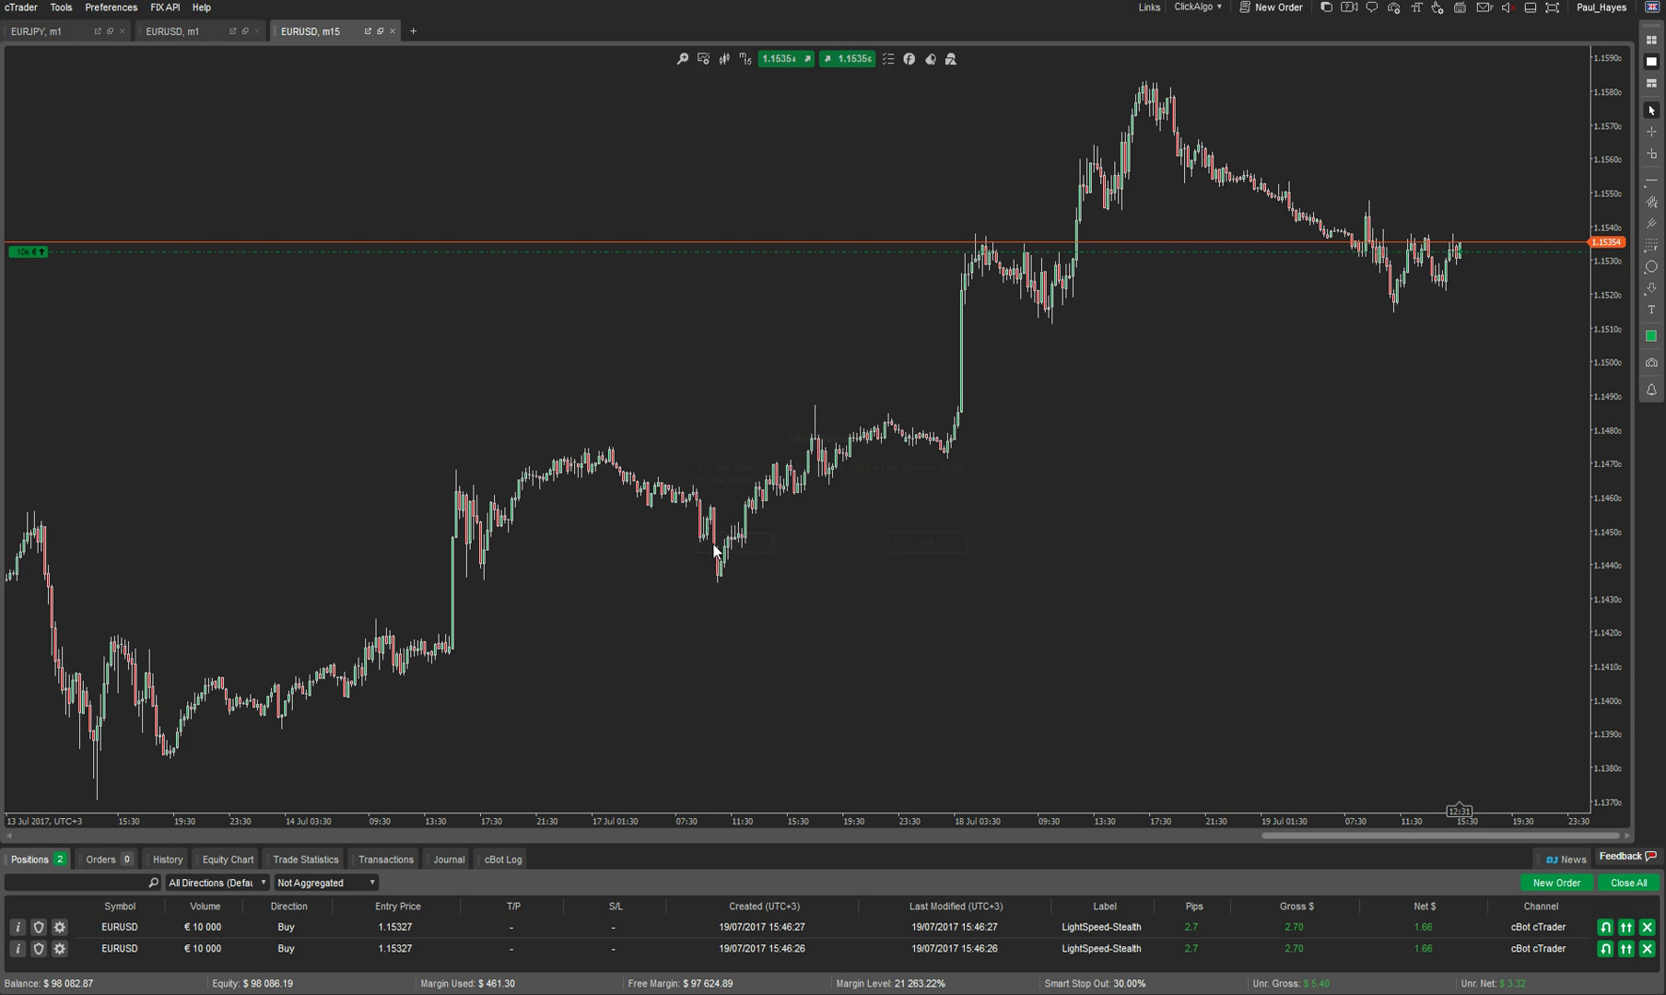
- Start ClickAlgo Trading from the EURUSD 1-minute chart, dismiss the free-version notice, and switch to the m15 chart
{"action": "left_click", "coordinate": [173, 31]}
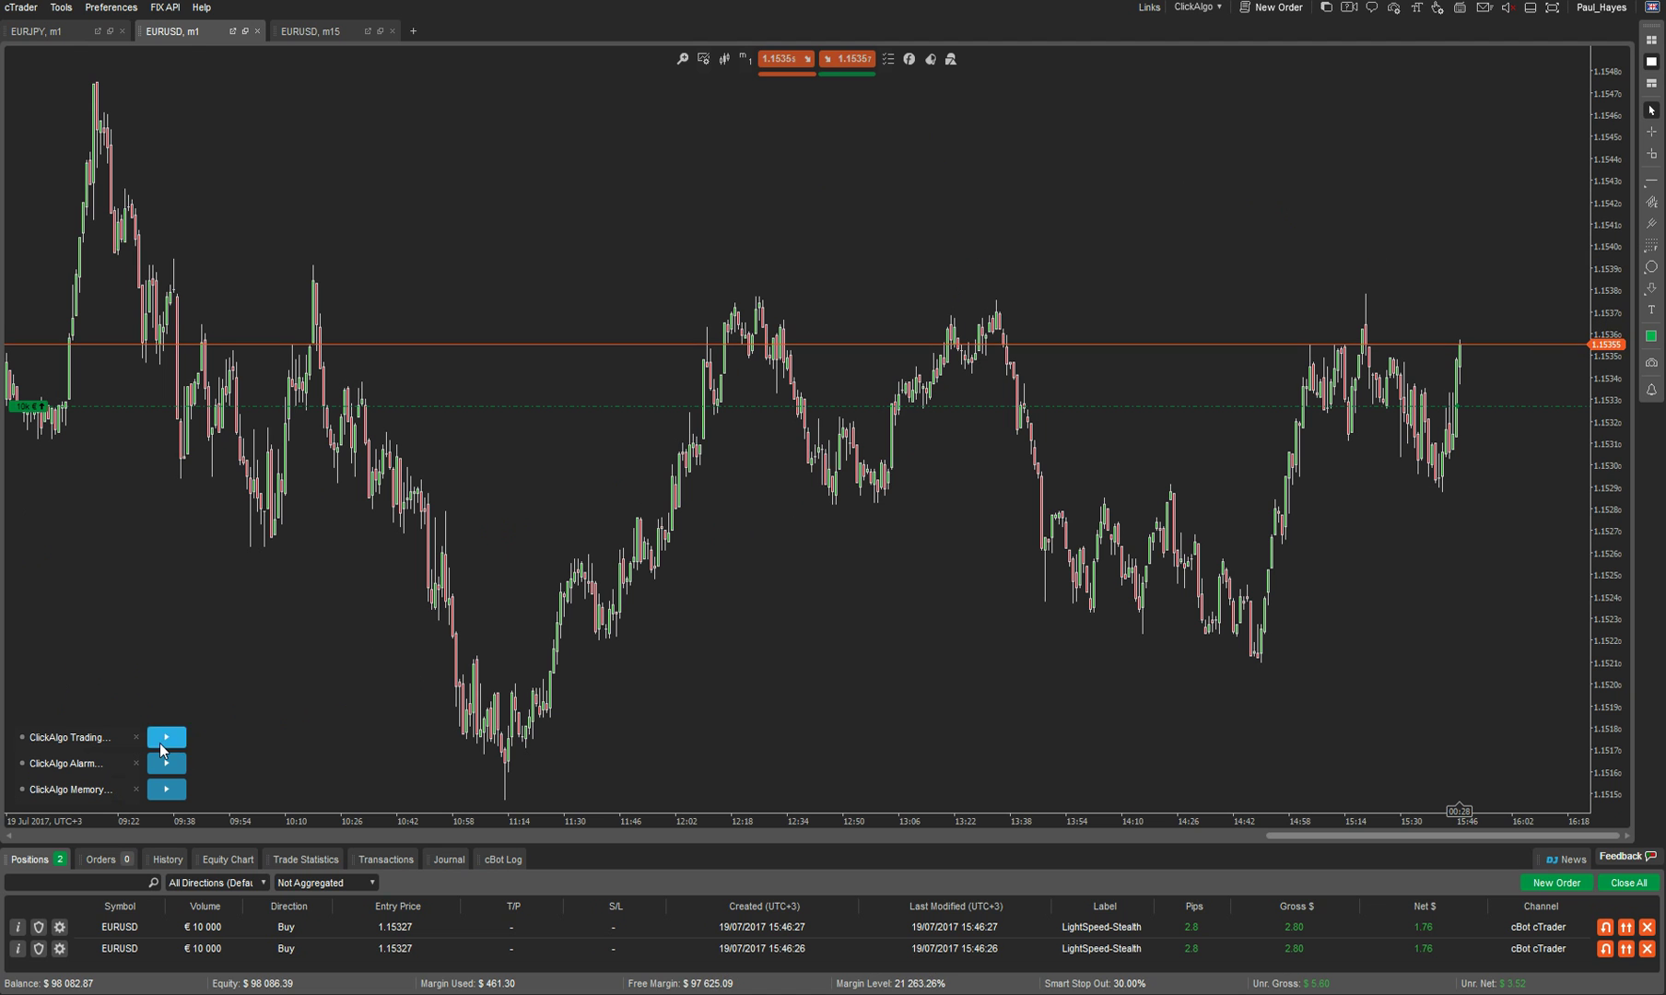
{"action": "left_click", "coordinate": [161, 740]}
{"action": "left_click", "coordinate": [805, 545]}
{"action": "left_click", "coordinate": [295, 34]}
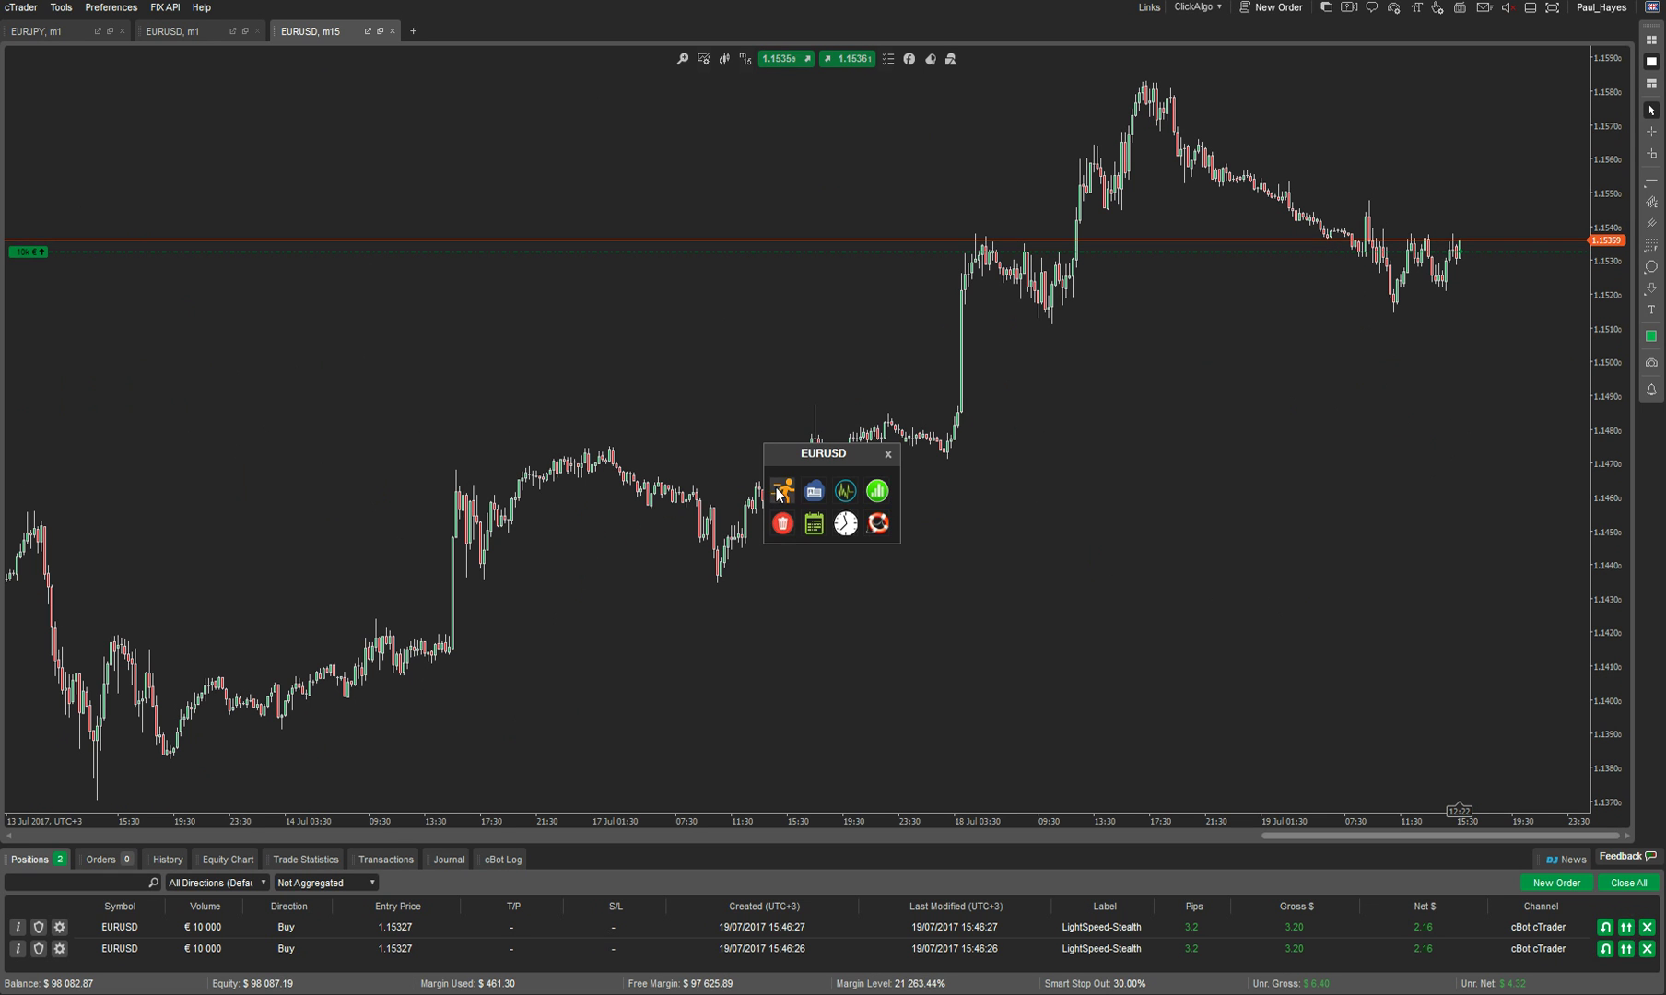
- Open the EURUSD one-click trade panel and its Stealth Orders list
{"action": "left_click", "coordinate": [781, 492]}
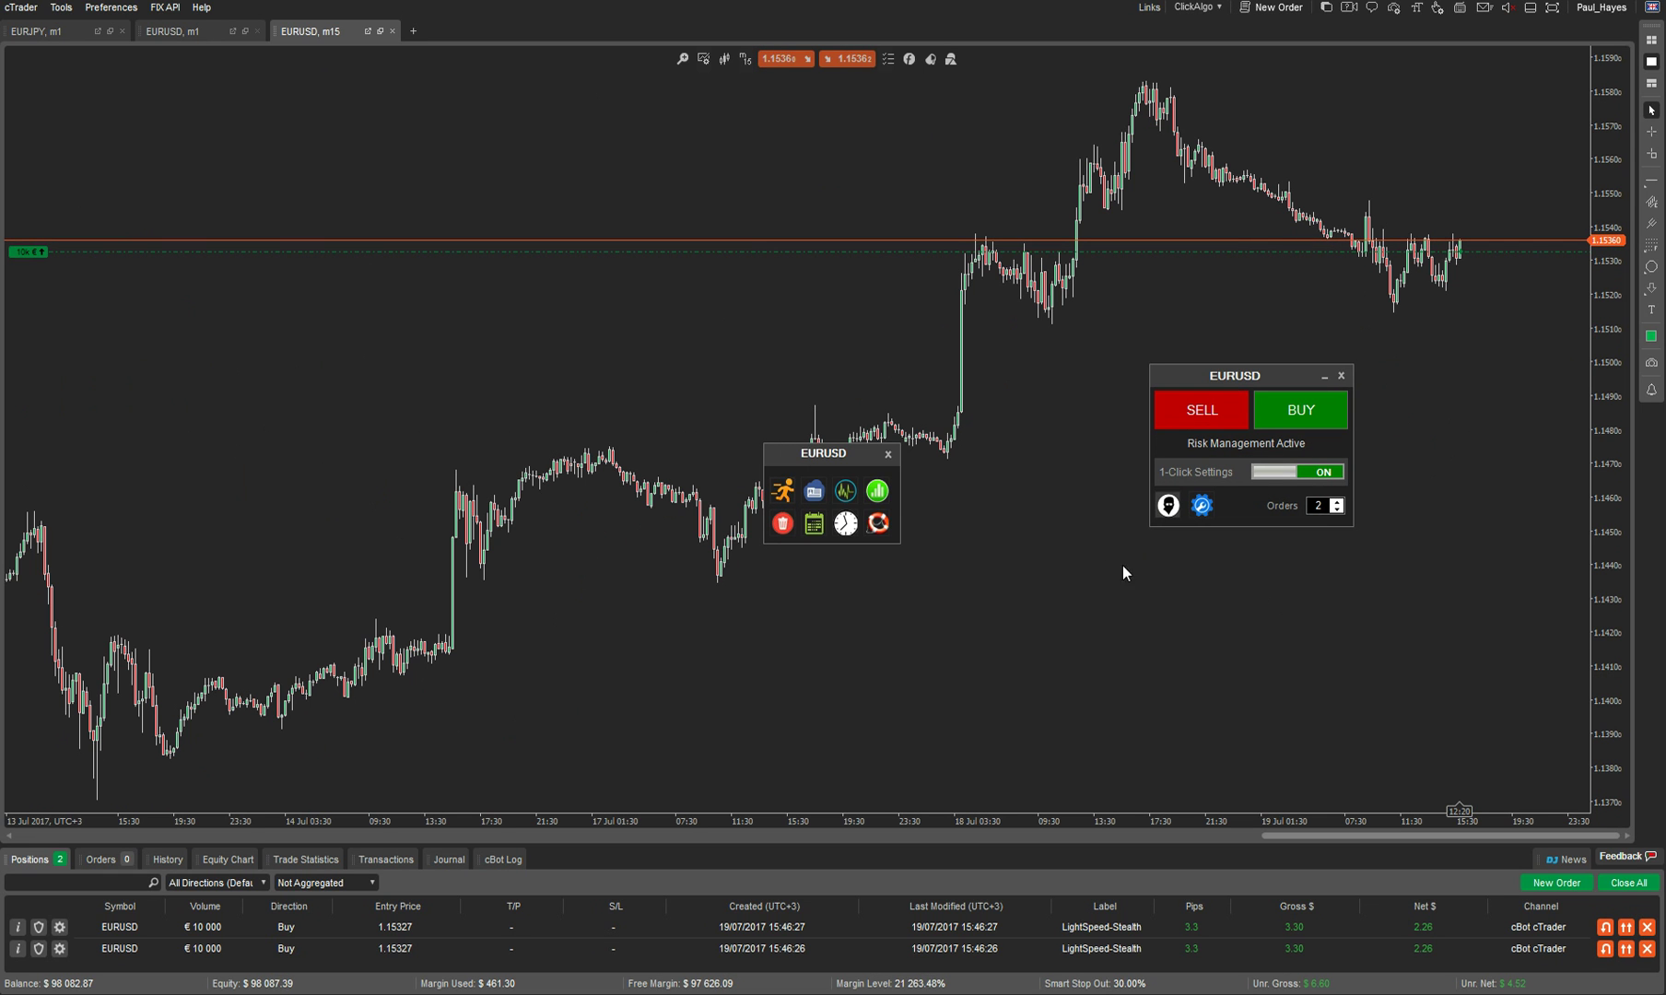
{"action": "left_click", "coordinate": [1169, 505]}
{"action": "left_click_drag", "start_coordinate": [1400, 198], "coordinate": [784, 187]}
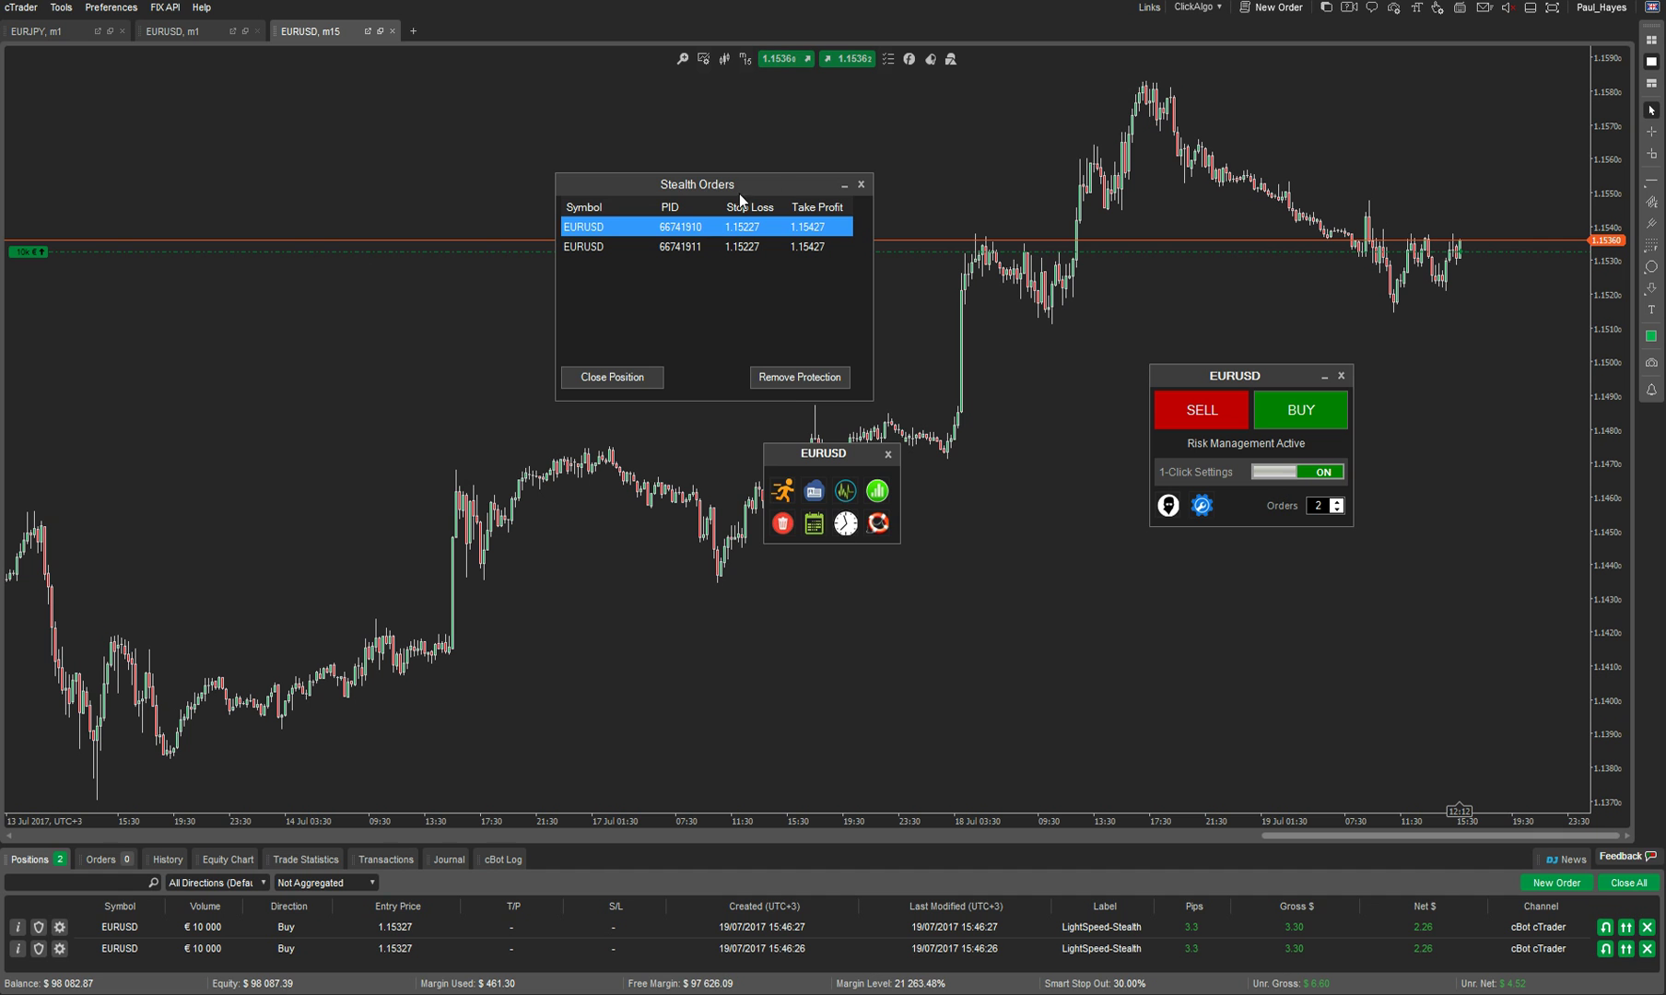
{"action": "left_click_drag", "start_coordinate": [744, 189], "coordinate": [1383, 593]}
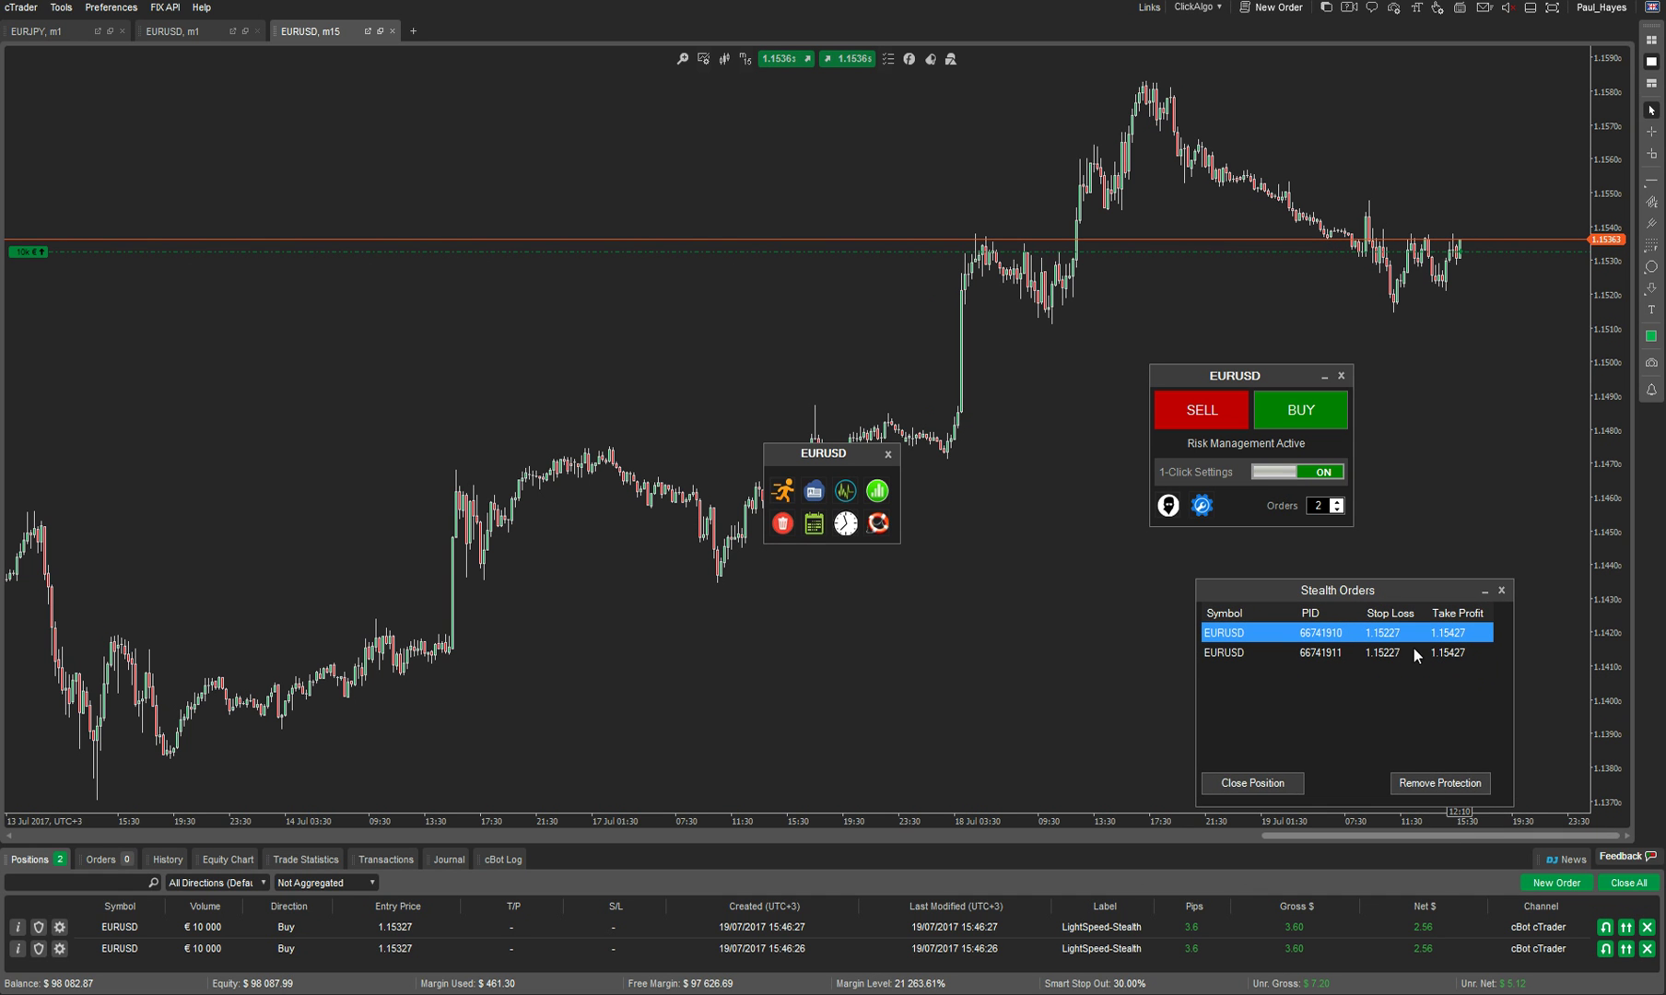
- Remove stealth protection from the first order, close the second position, then close all EURUSD positions
{"action": "left_click", "coordinate": [1446, 784]}
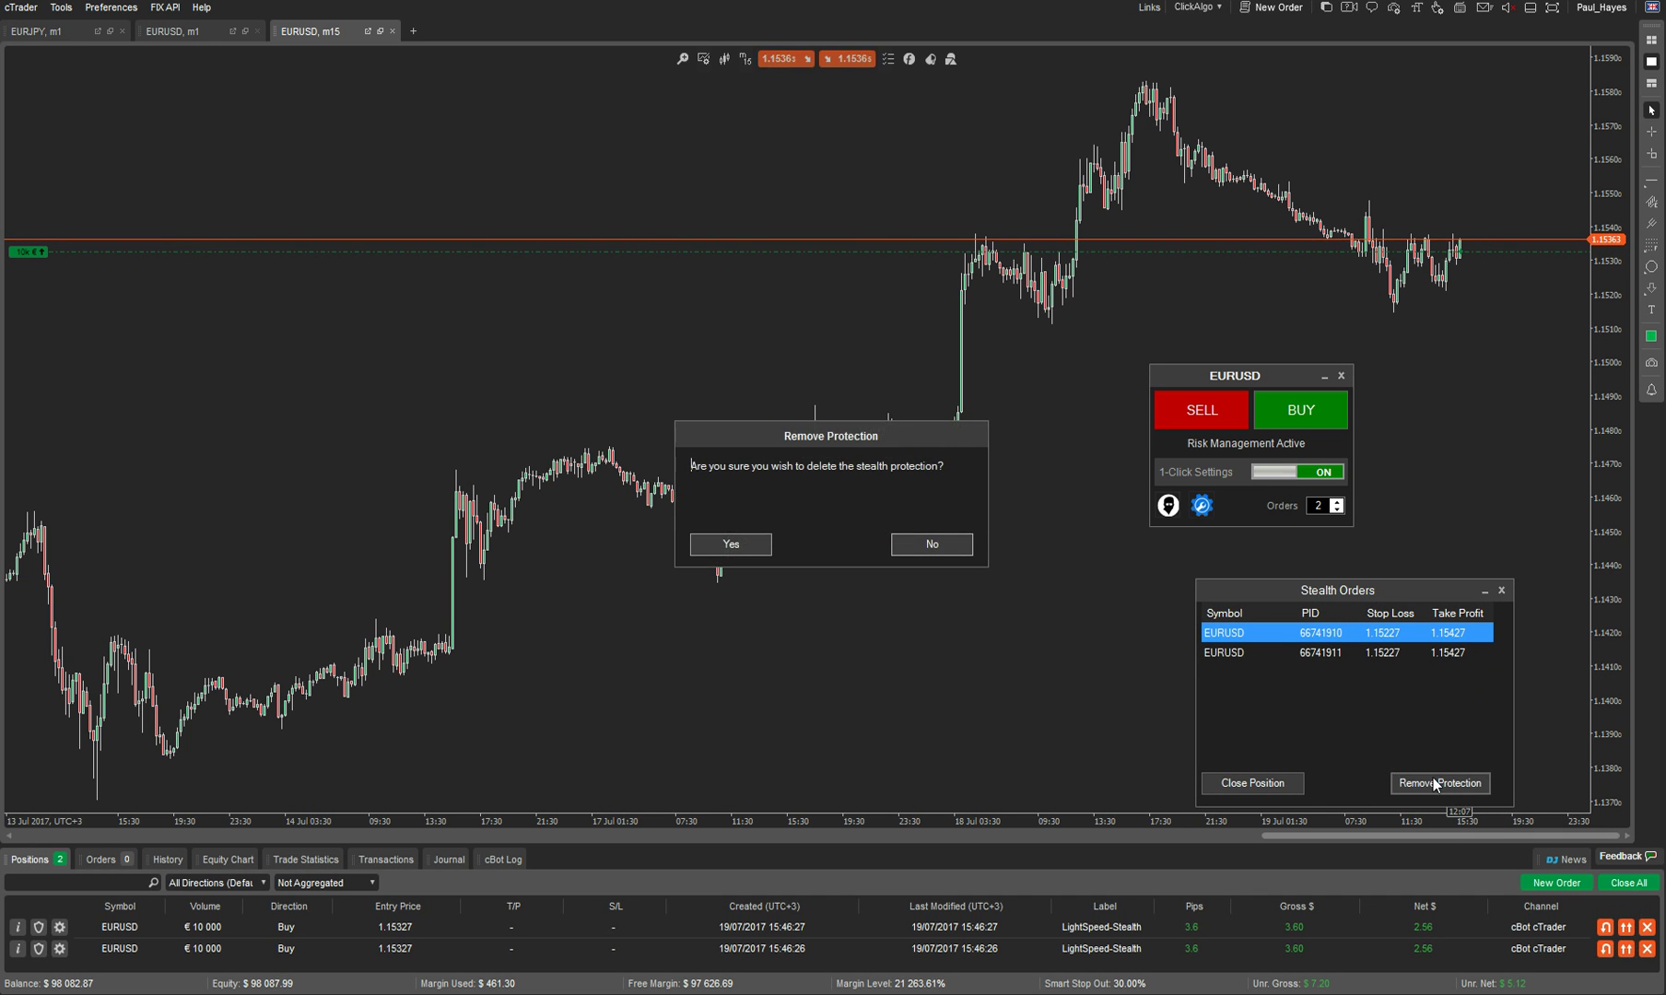
{"action": "left_click", "coordinate": [731, 545]}
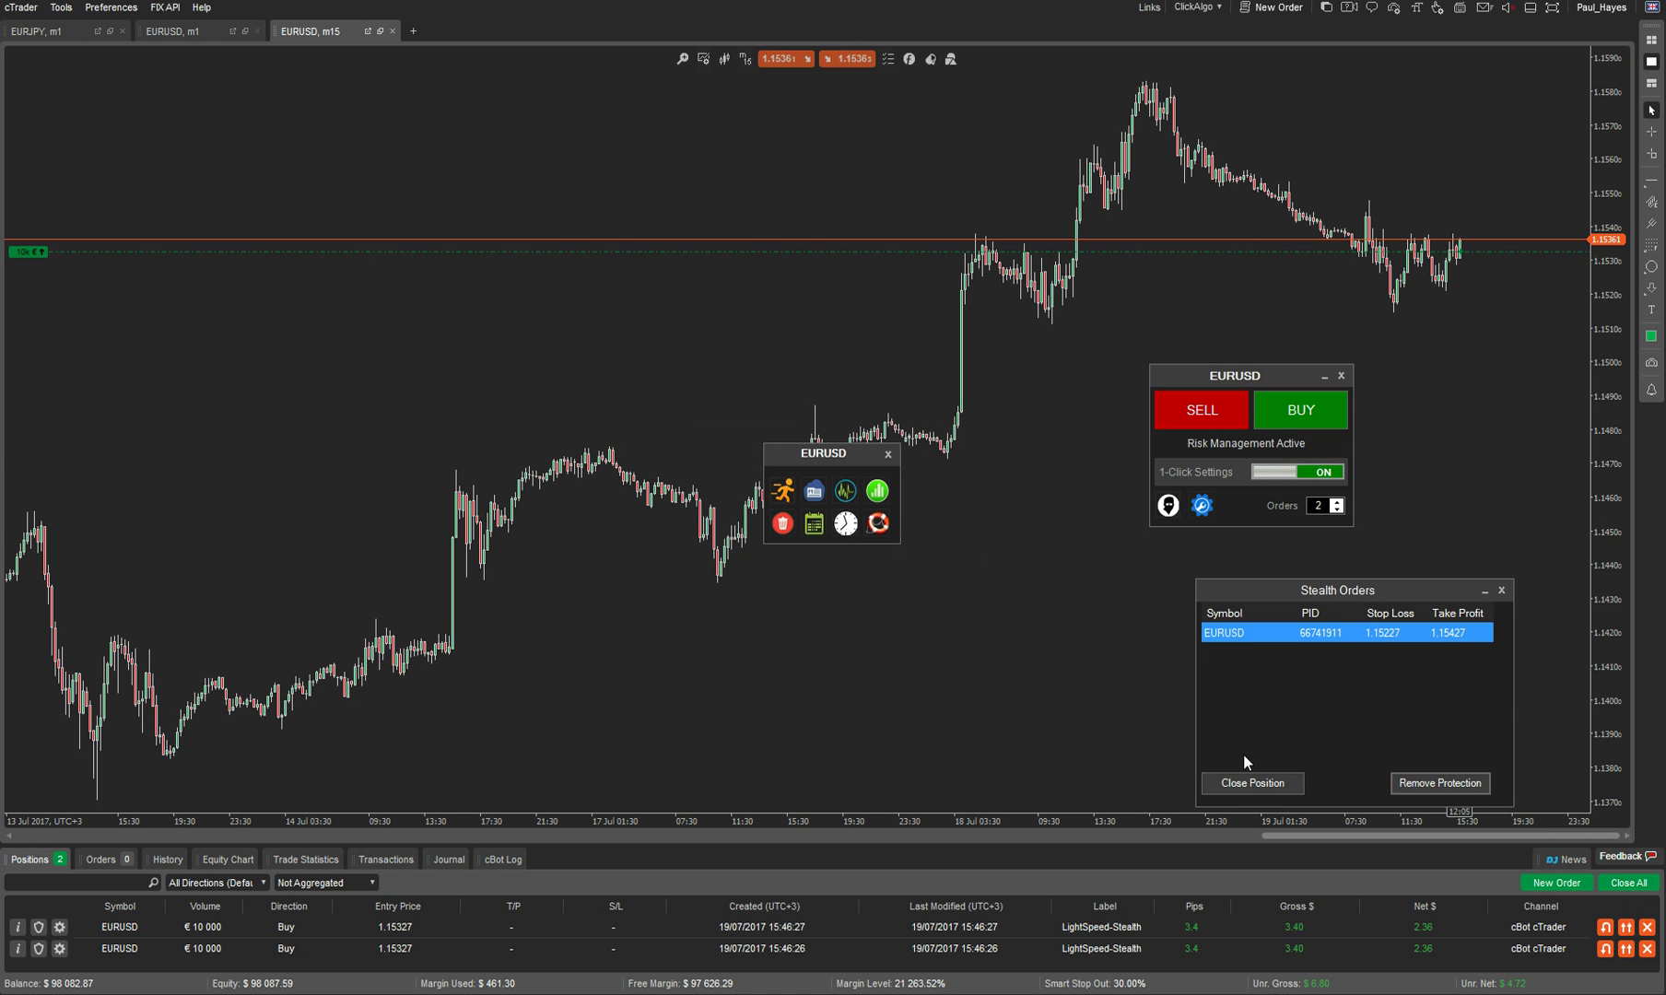
{"action": "left_click", "coordinate": [1281, 784]}
{"action": "left_click", "coordinate": [756, 548]}
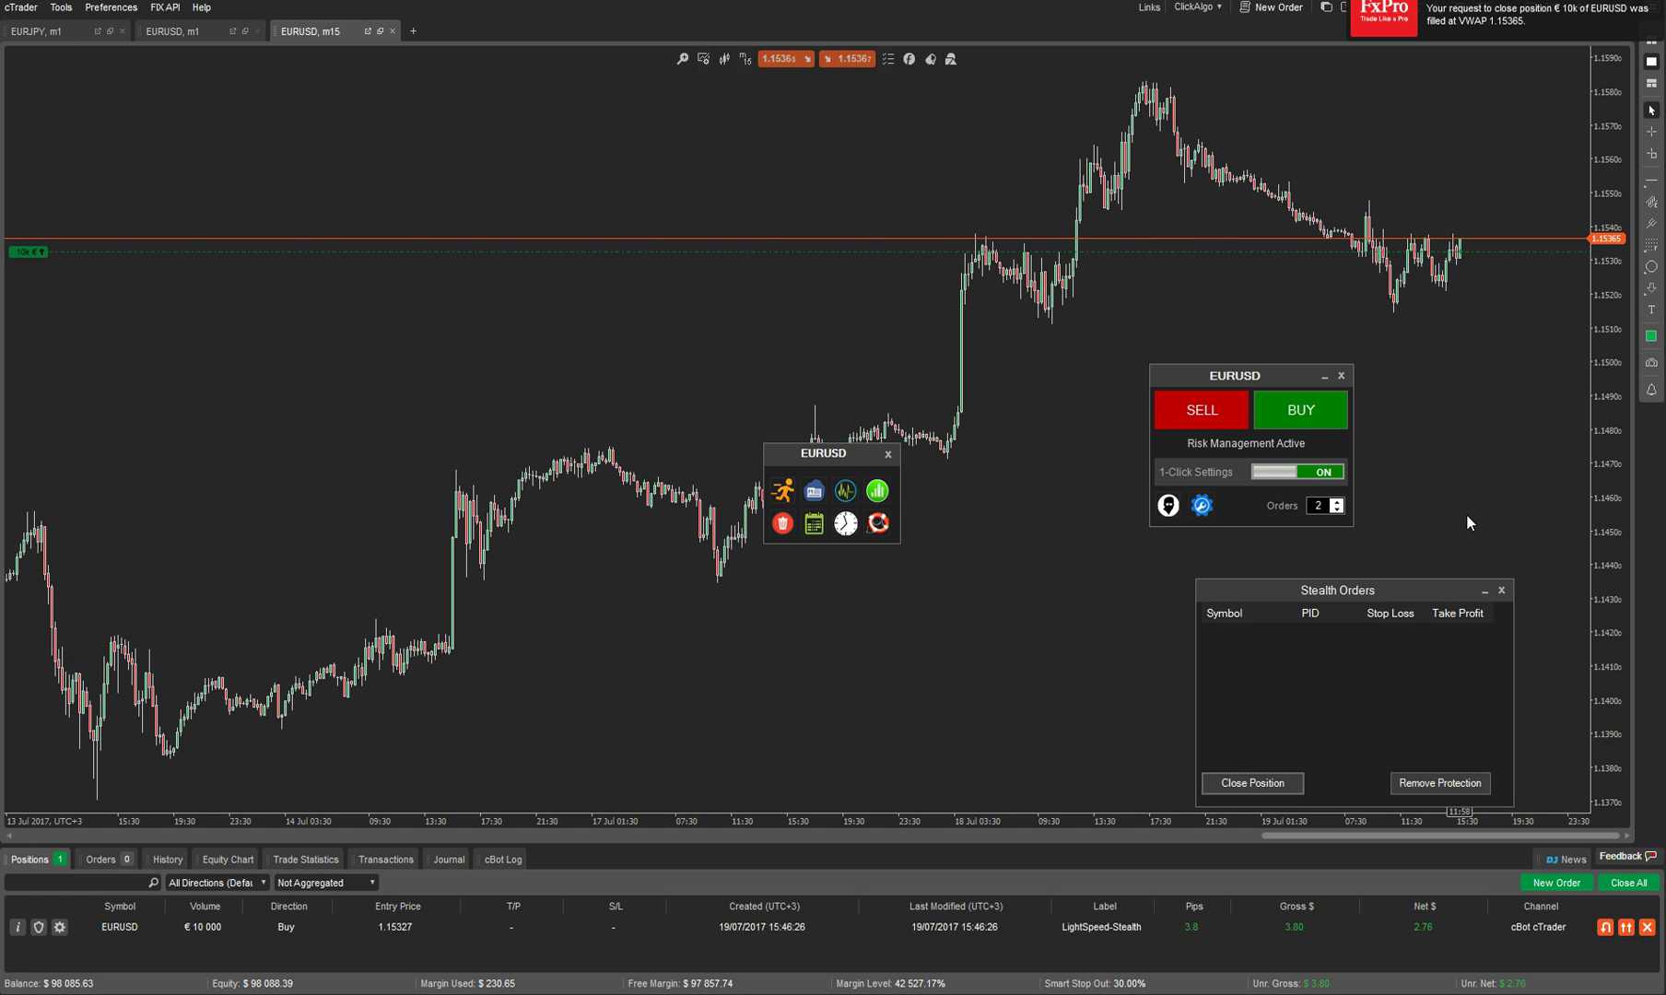
{"action": "left_click", "coordinate": [1501, 590]}
{"action": "left_click", "coordinate": [1614, 883]}
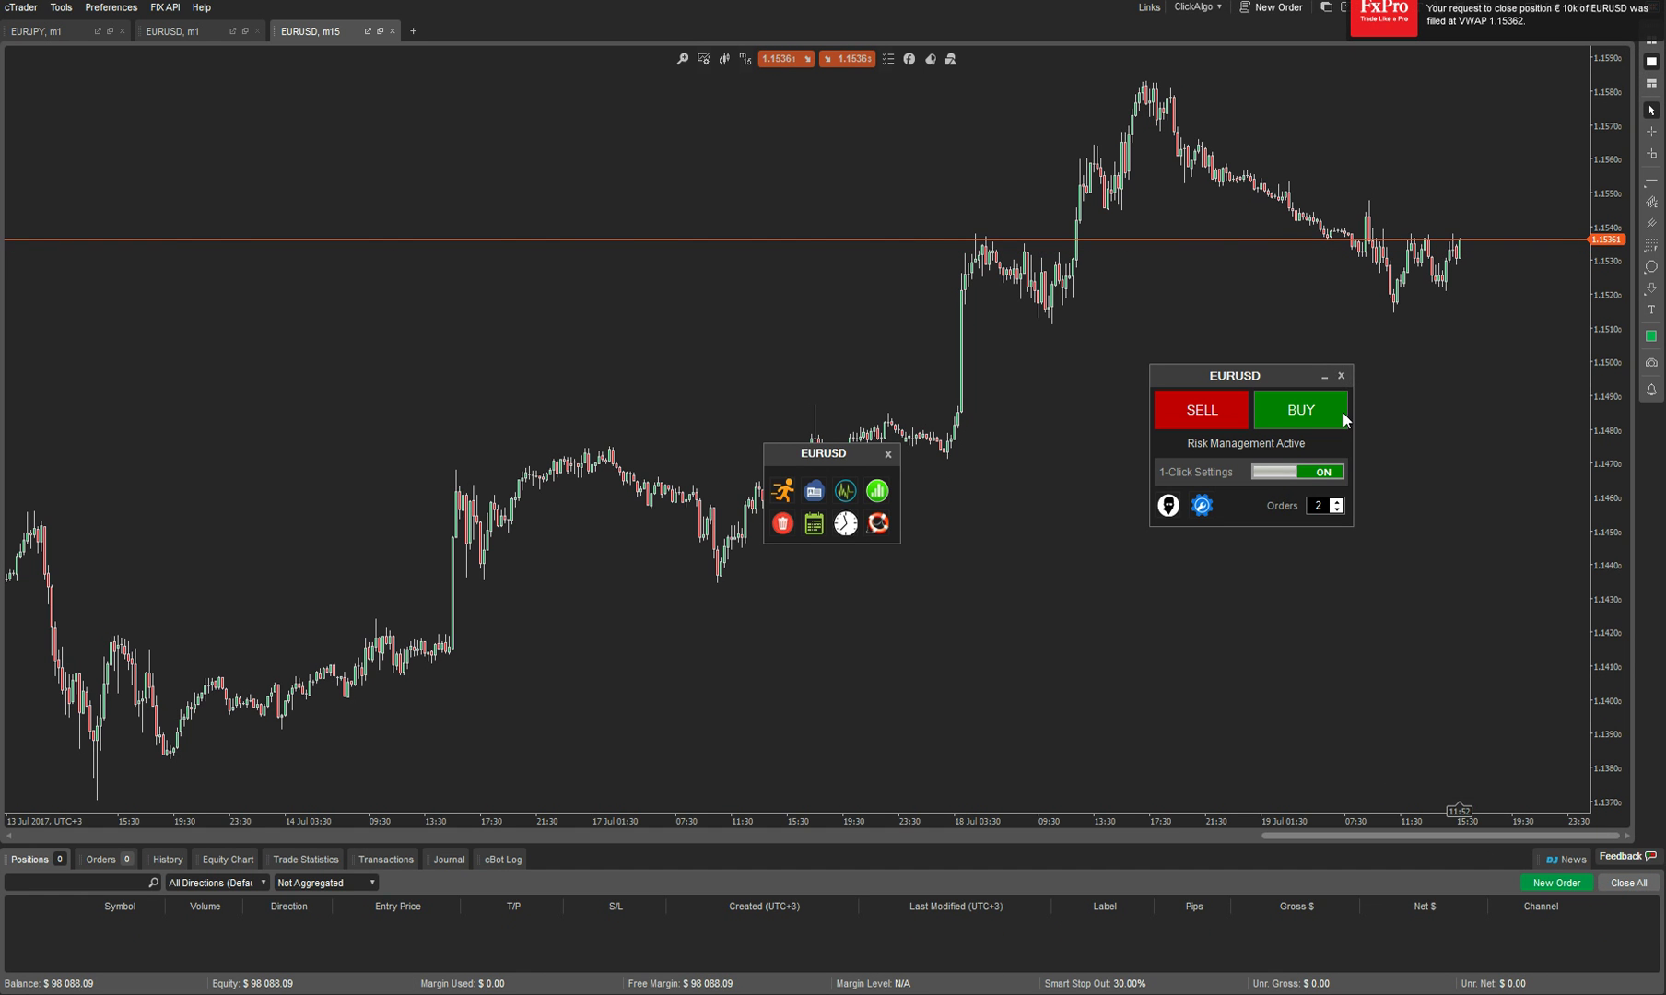
- Set T/P and S/L to the last swing high/low, turn off STEALTH mode, and save
{"action": "left_click", "coordinate": [1199, 506]}
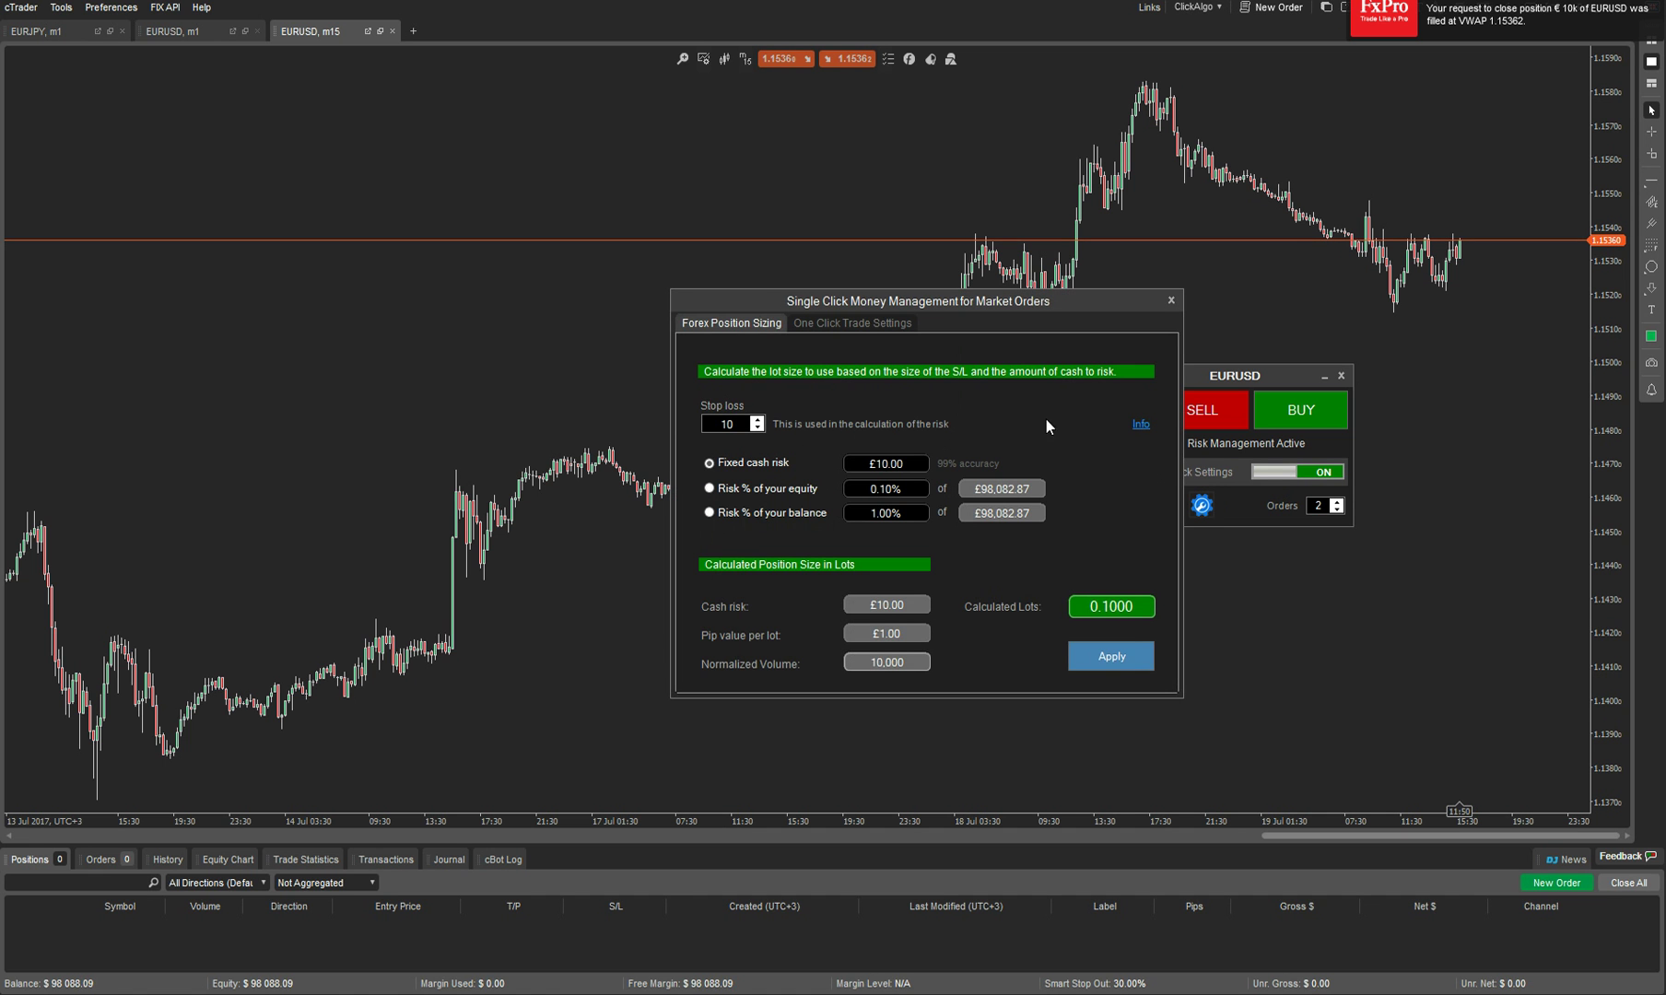
{"action": "left_click_drag", "start_coordinate": [1035, 310], "coordinate": [491, 224]}
{"action": "left_click", "coordinate": [324, 236]}
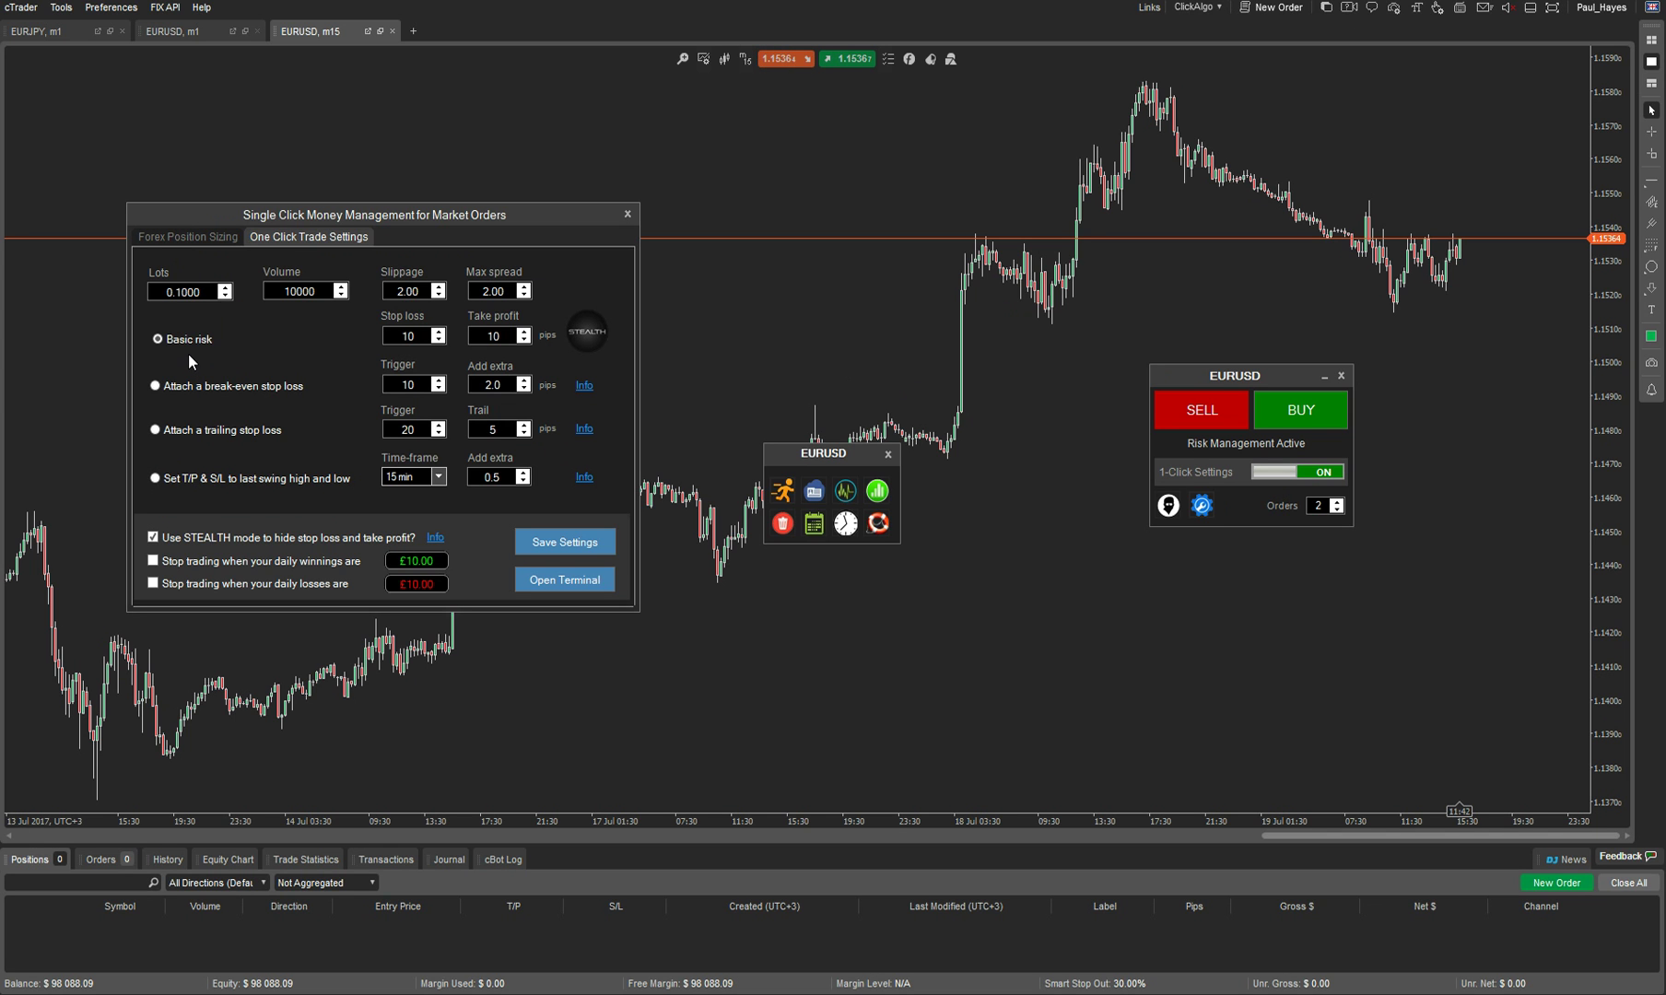
{"action": "left_click", "coordinate": [157, 480]}
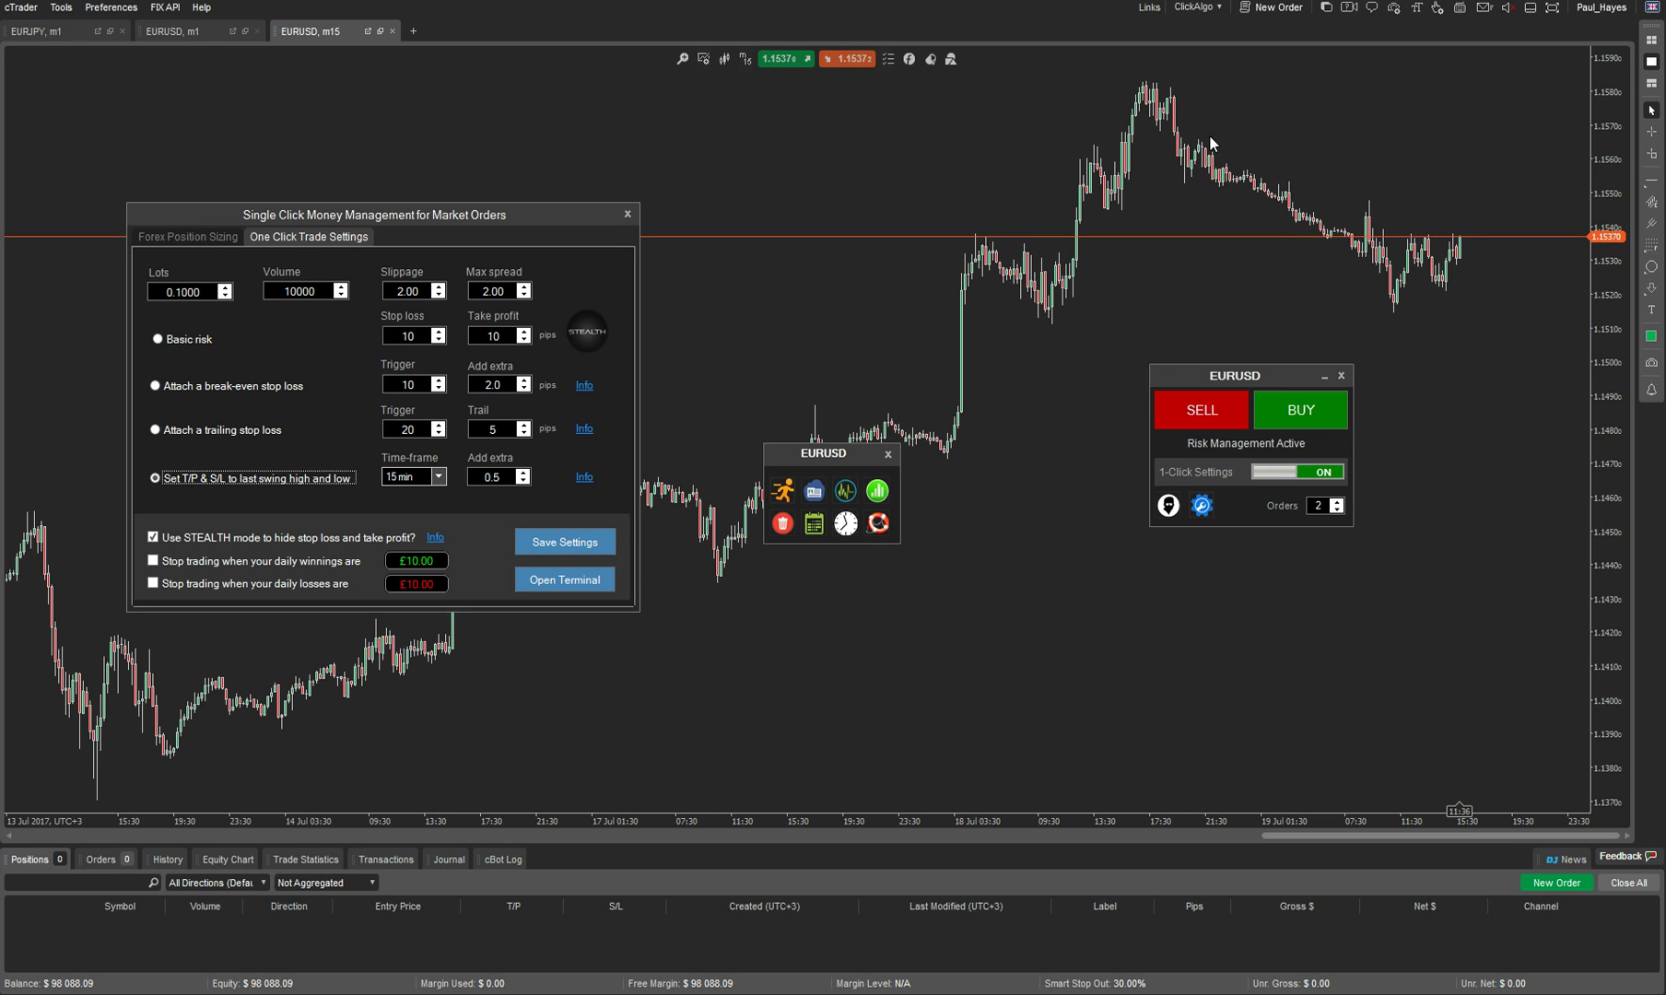
{"action": "left_click_drag", "start_coordinate": [544, 218], "coordinate": [521, 260]}
{"action": "left_click", "coordinate": [148, 580]}
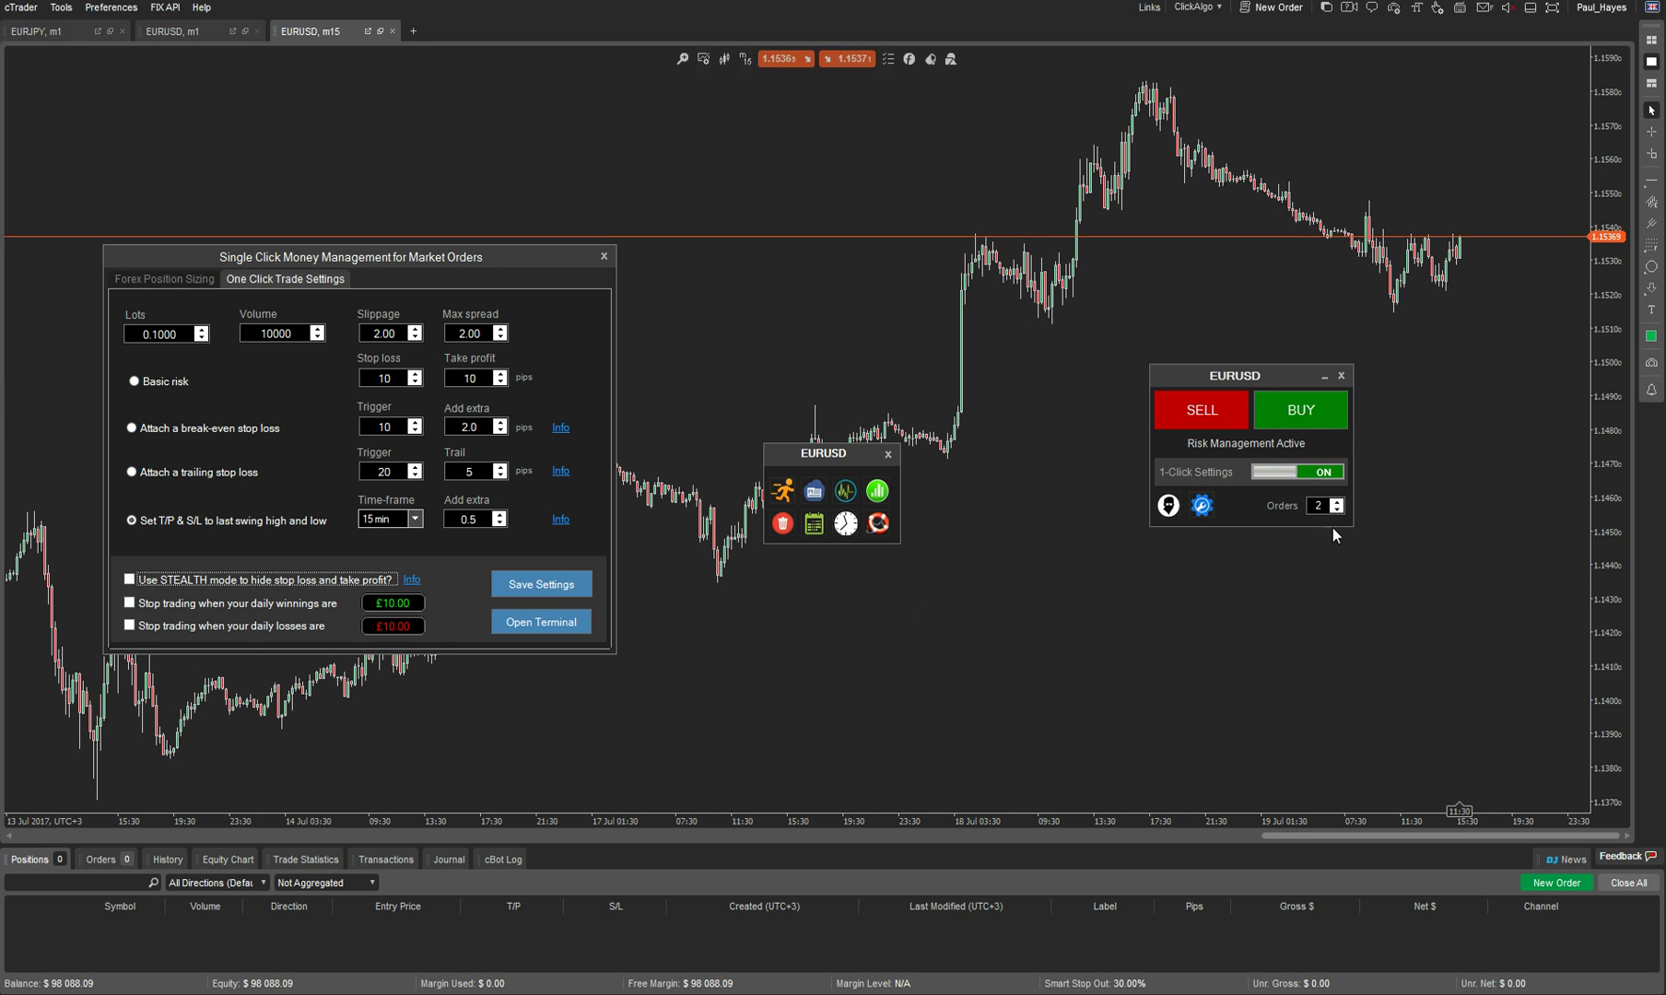
{"action": "left_click", "coordinate": [530, 588]}
- Reduce Orders from 2 to 1, buy EURUSD at market, then close the position
{"action": "left_click", "coordinate": [1337, 510]}
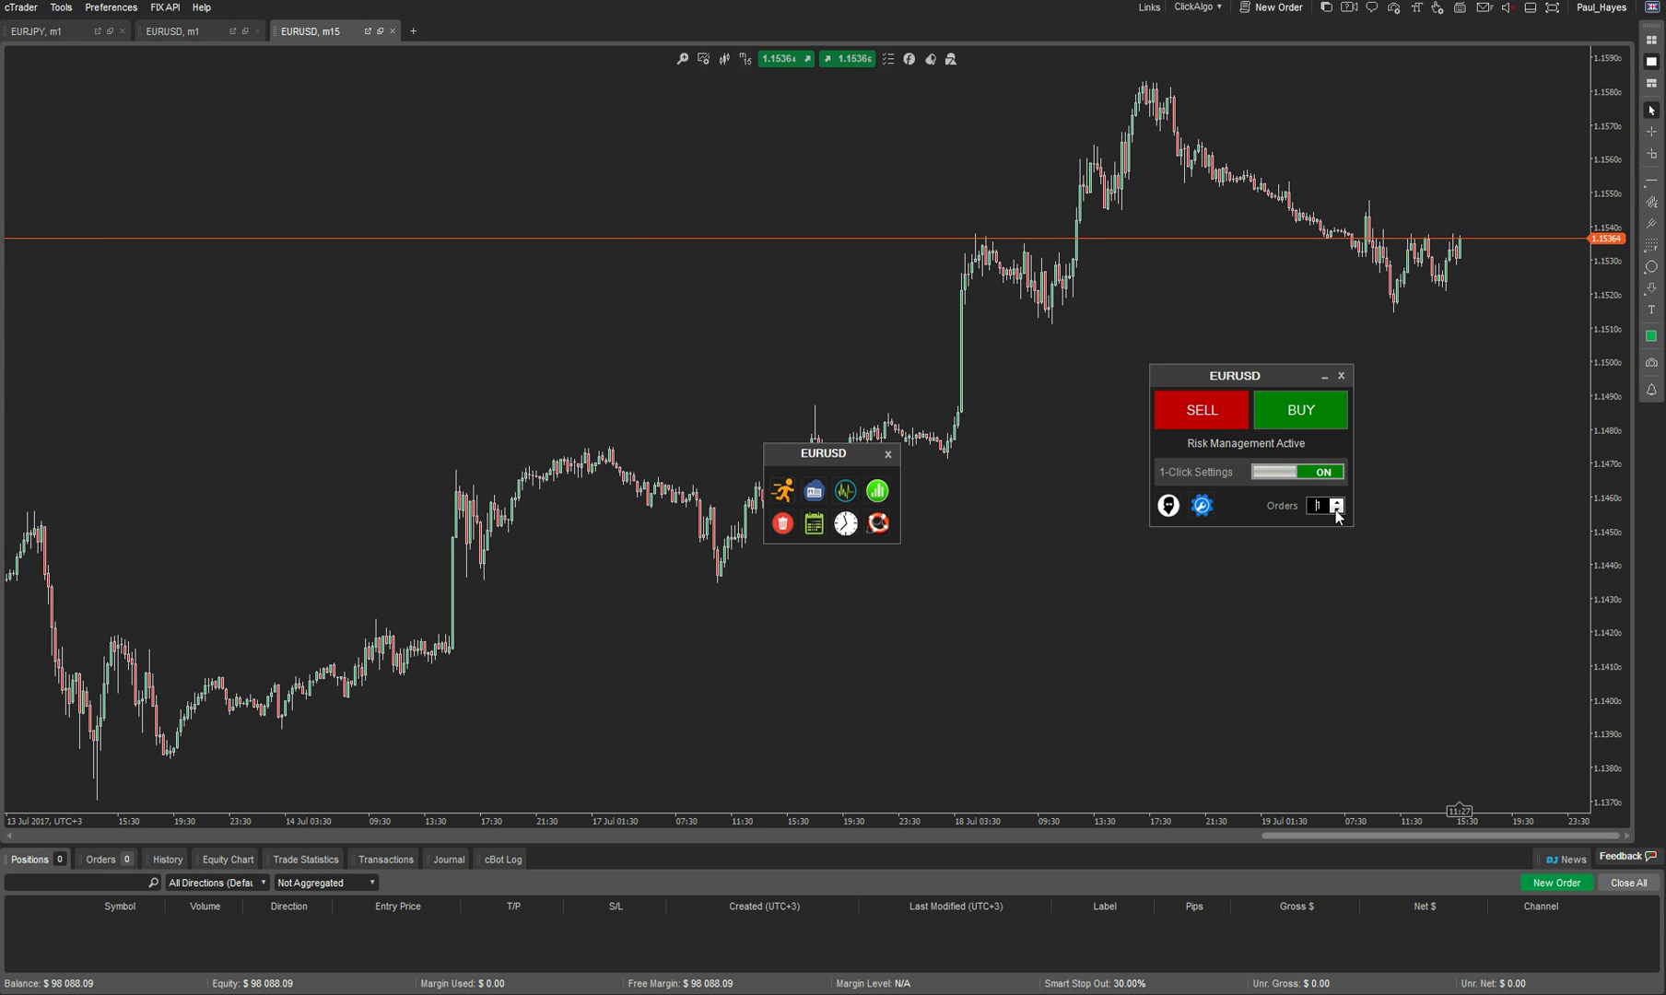
{"action": "left_click", "coordinate": [1308, 422]}
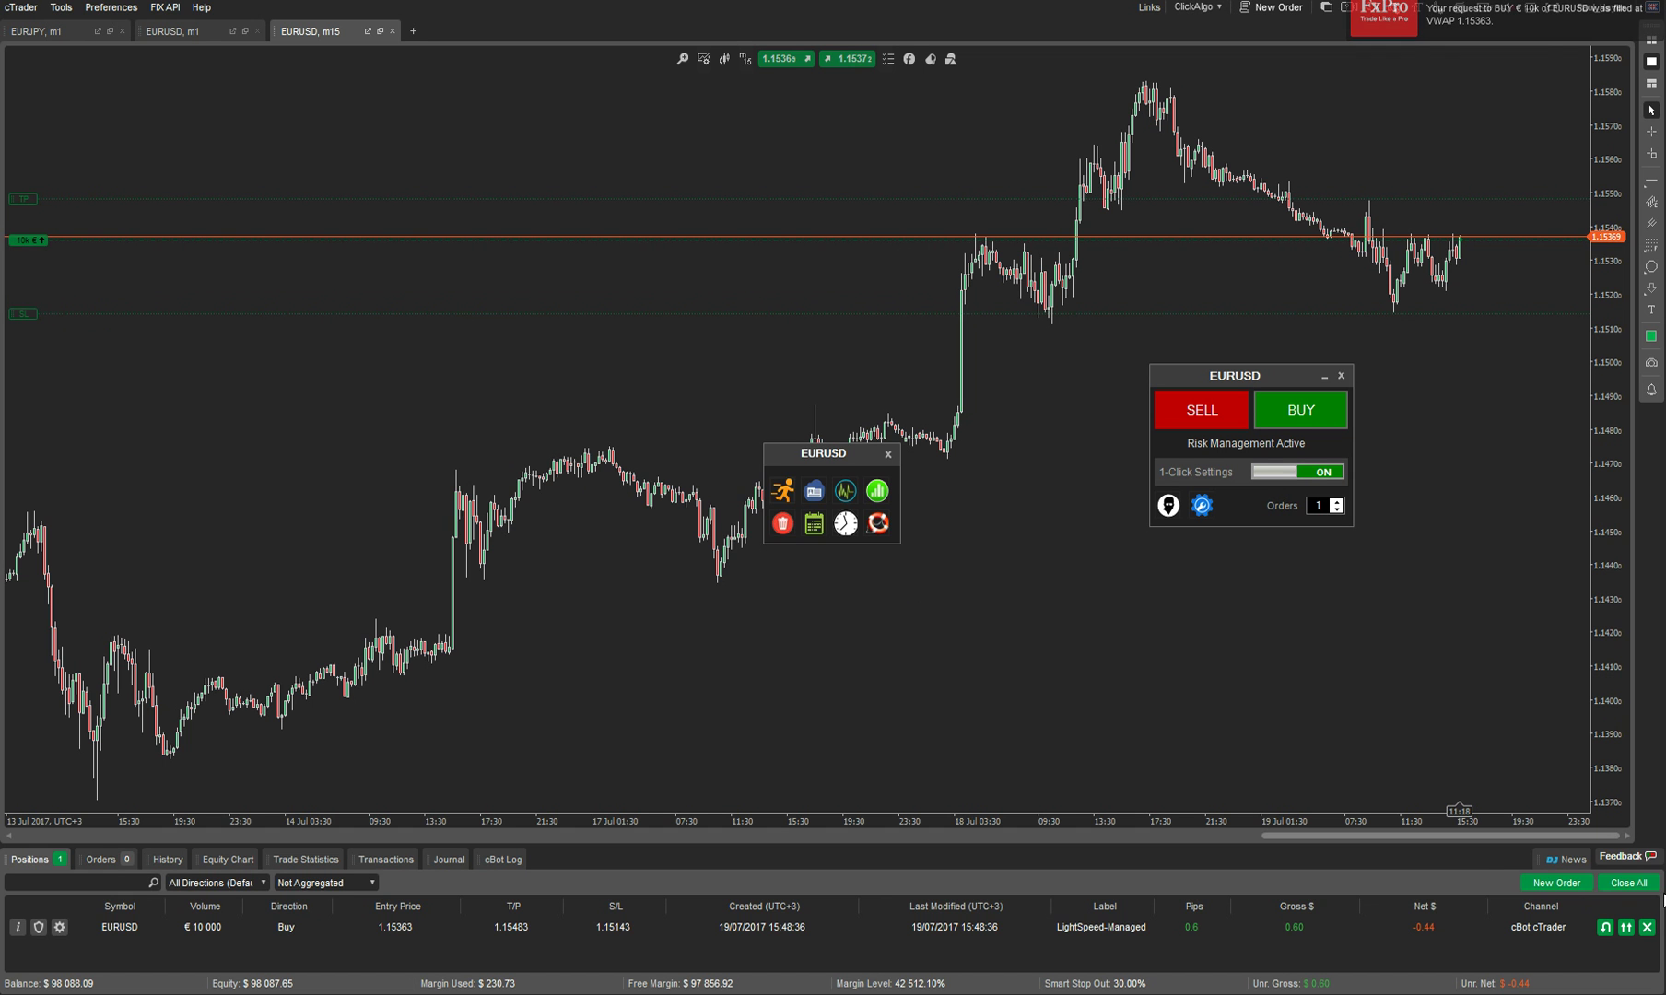
{"action": "left_click", "coordinate": [1647, 927]}
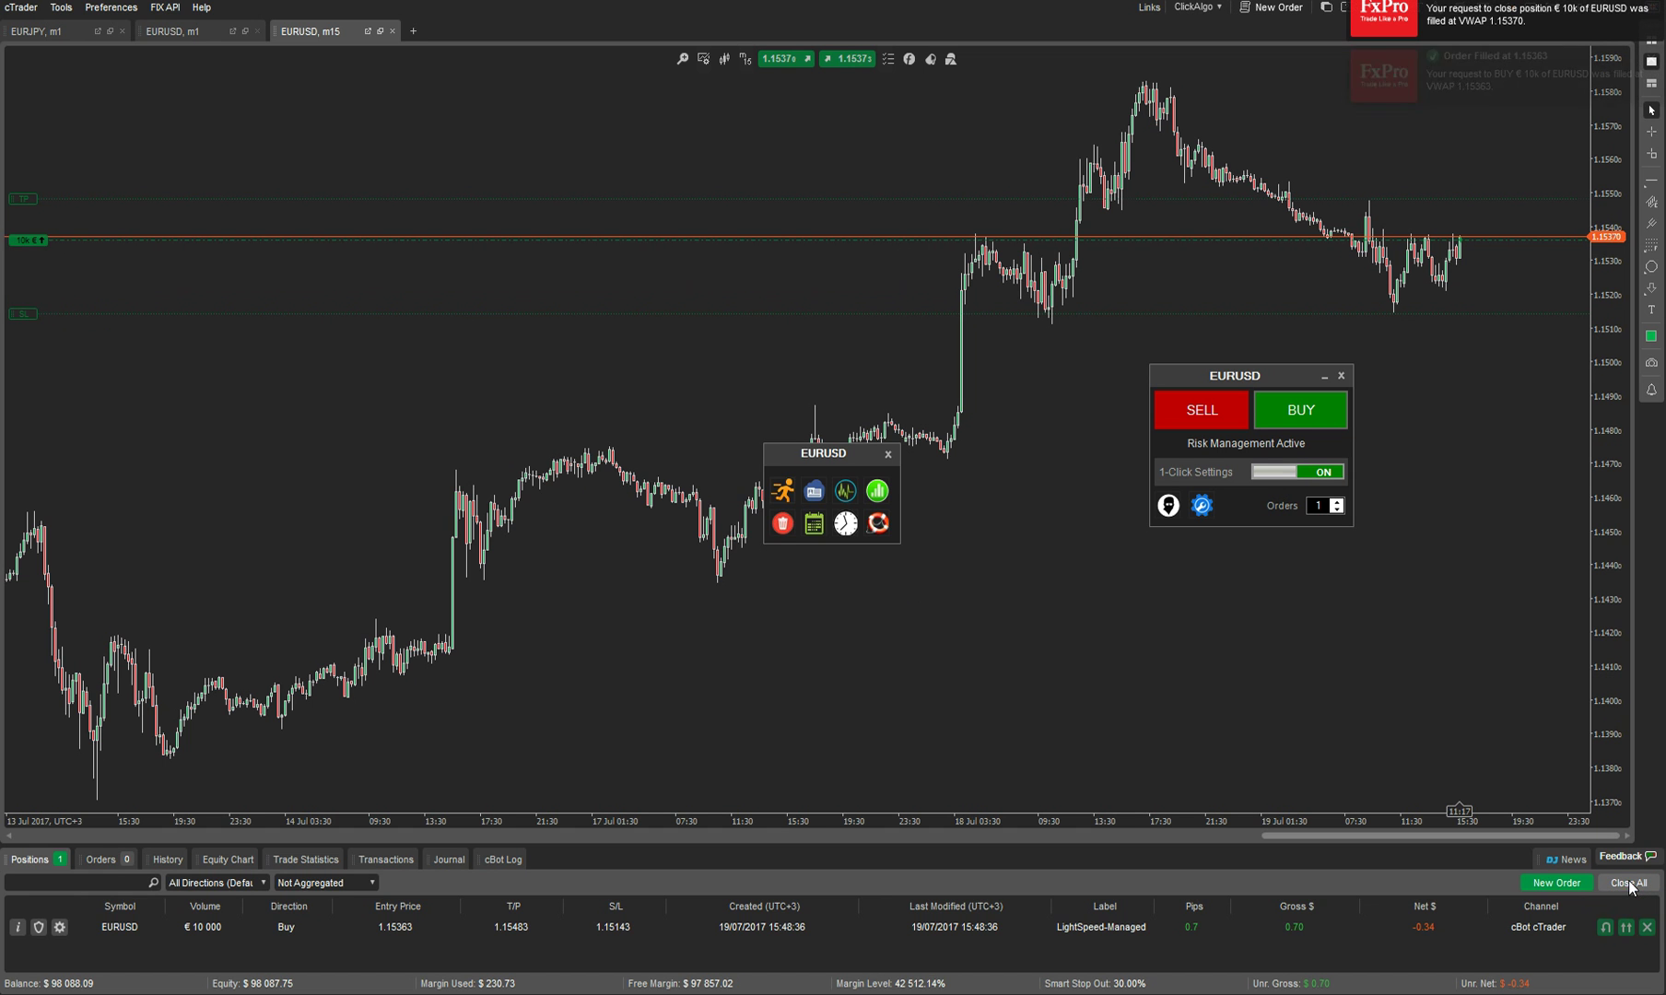
- Save the one-click settings with stealth mode on and buy one EURUSD position
{"action": "left_click", "coordinate": [1202, 505]}
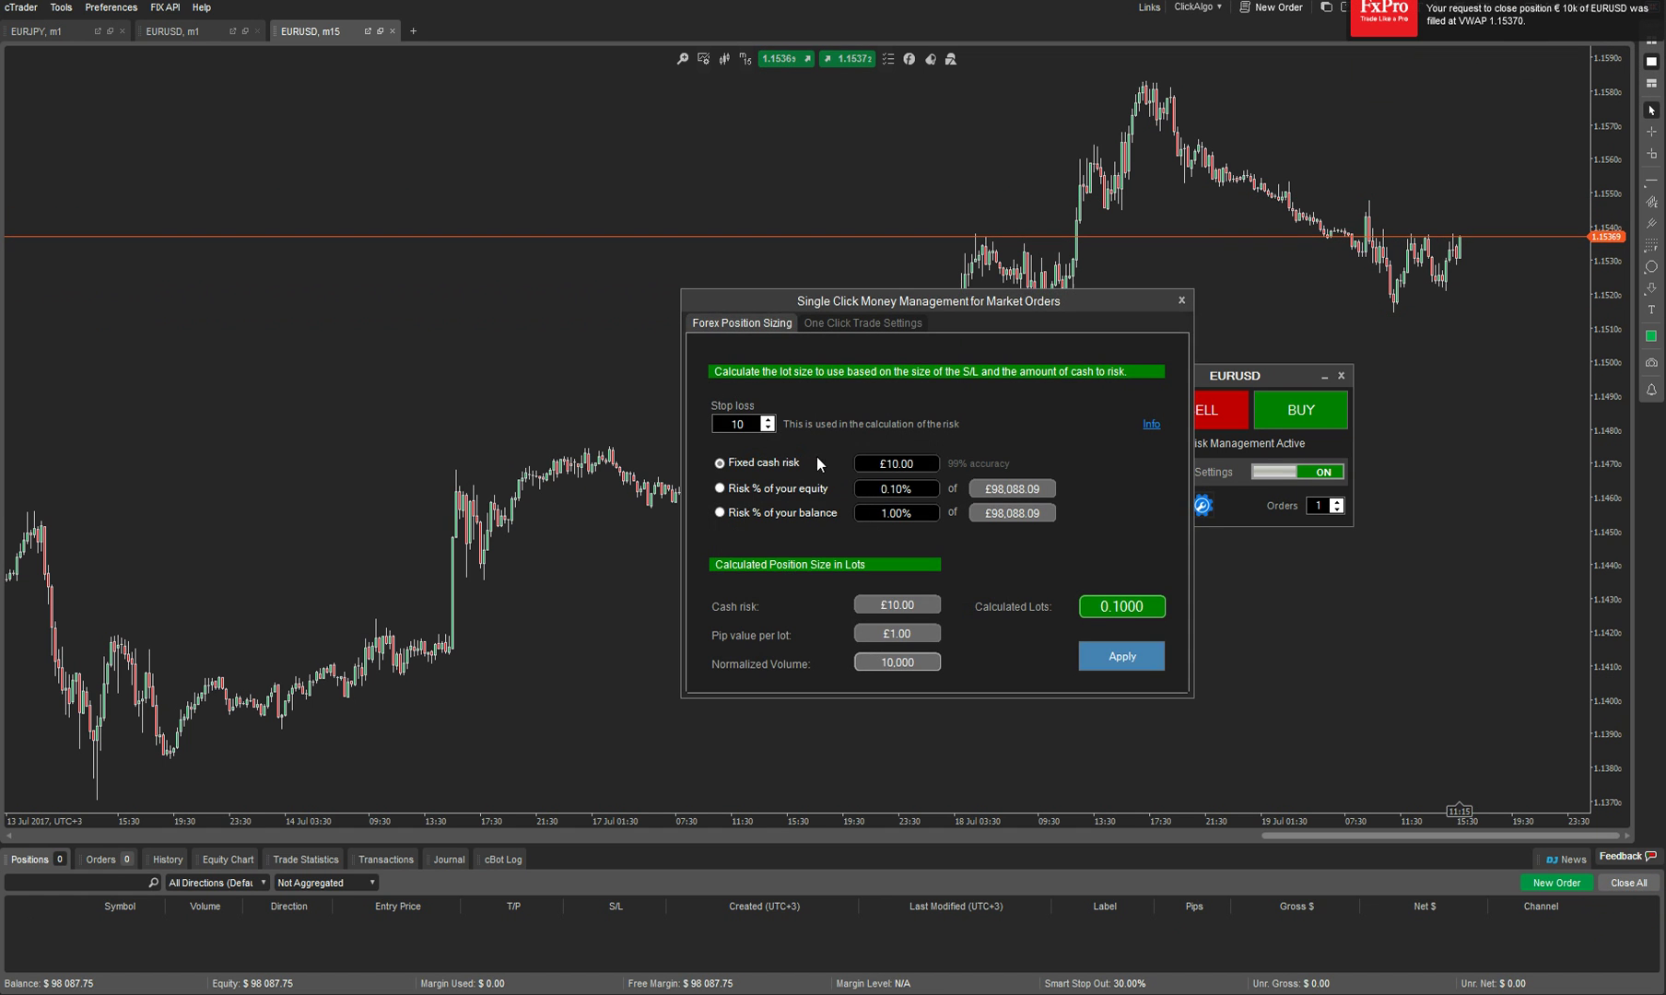
{"action": "left_click", "coordinate": [843, 321]}
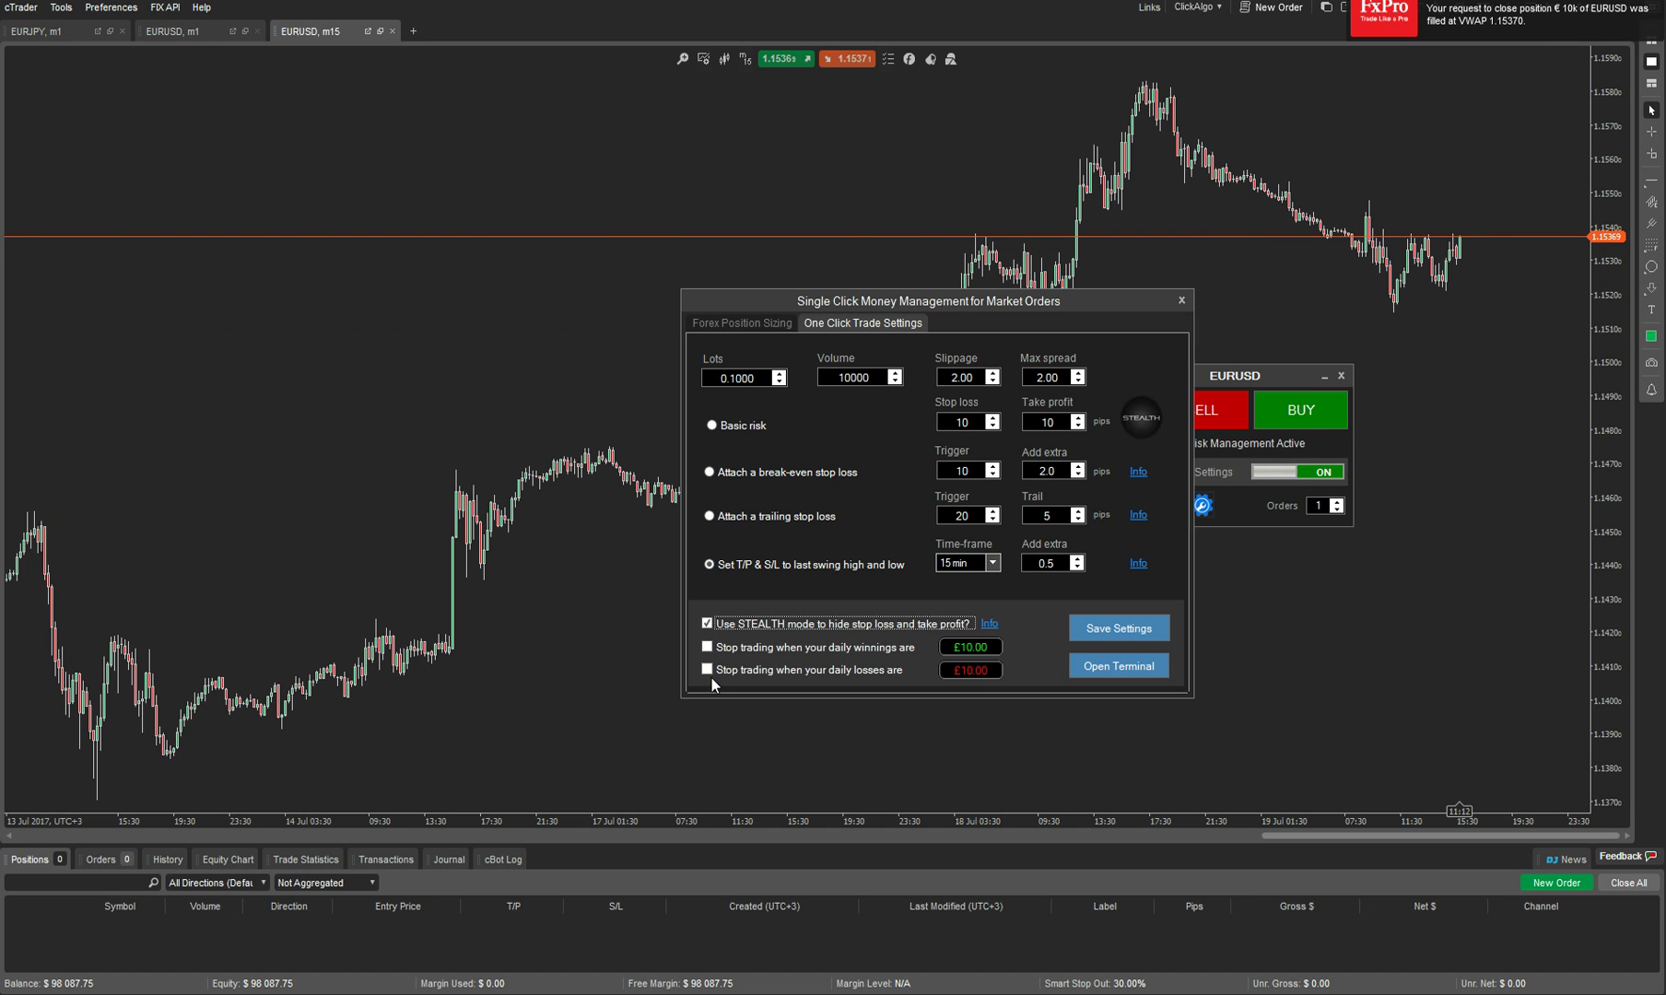
{"action": "left_click", "coordinate": [1100, 634]}
{"action": "left_click", "coordinate": [1303, 418]}
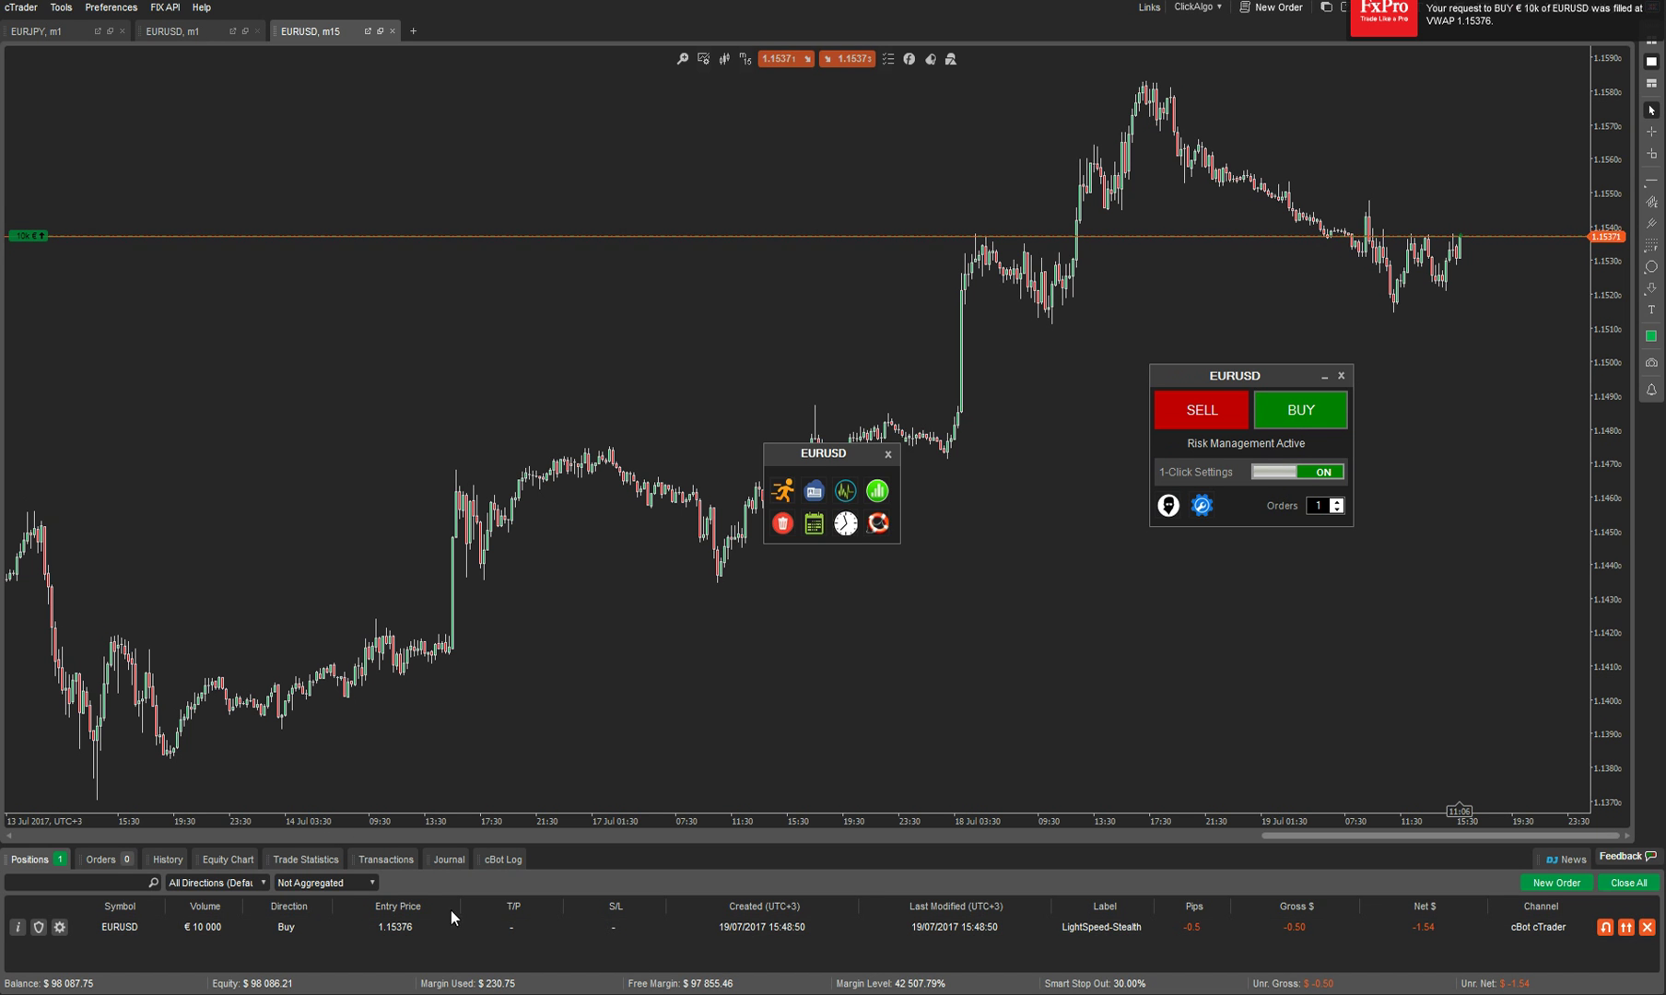
- Open Stealth Orders, add a horizontal price line set to 1.15142, then delete it
{"action": "left_click", "coordinate": [1169, 505]}
{"action": "left_click_drag", "start_coordinate": [1305, 218], "coordinate": [499, 250]}
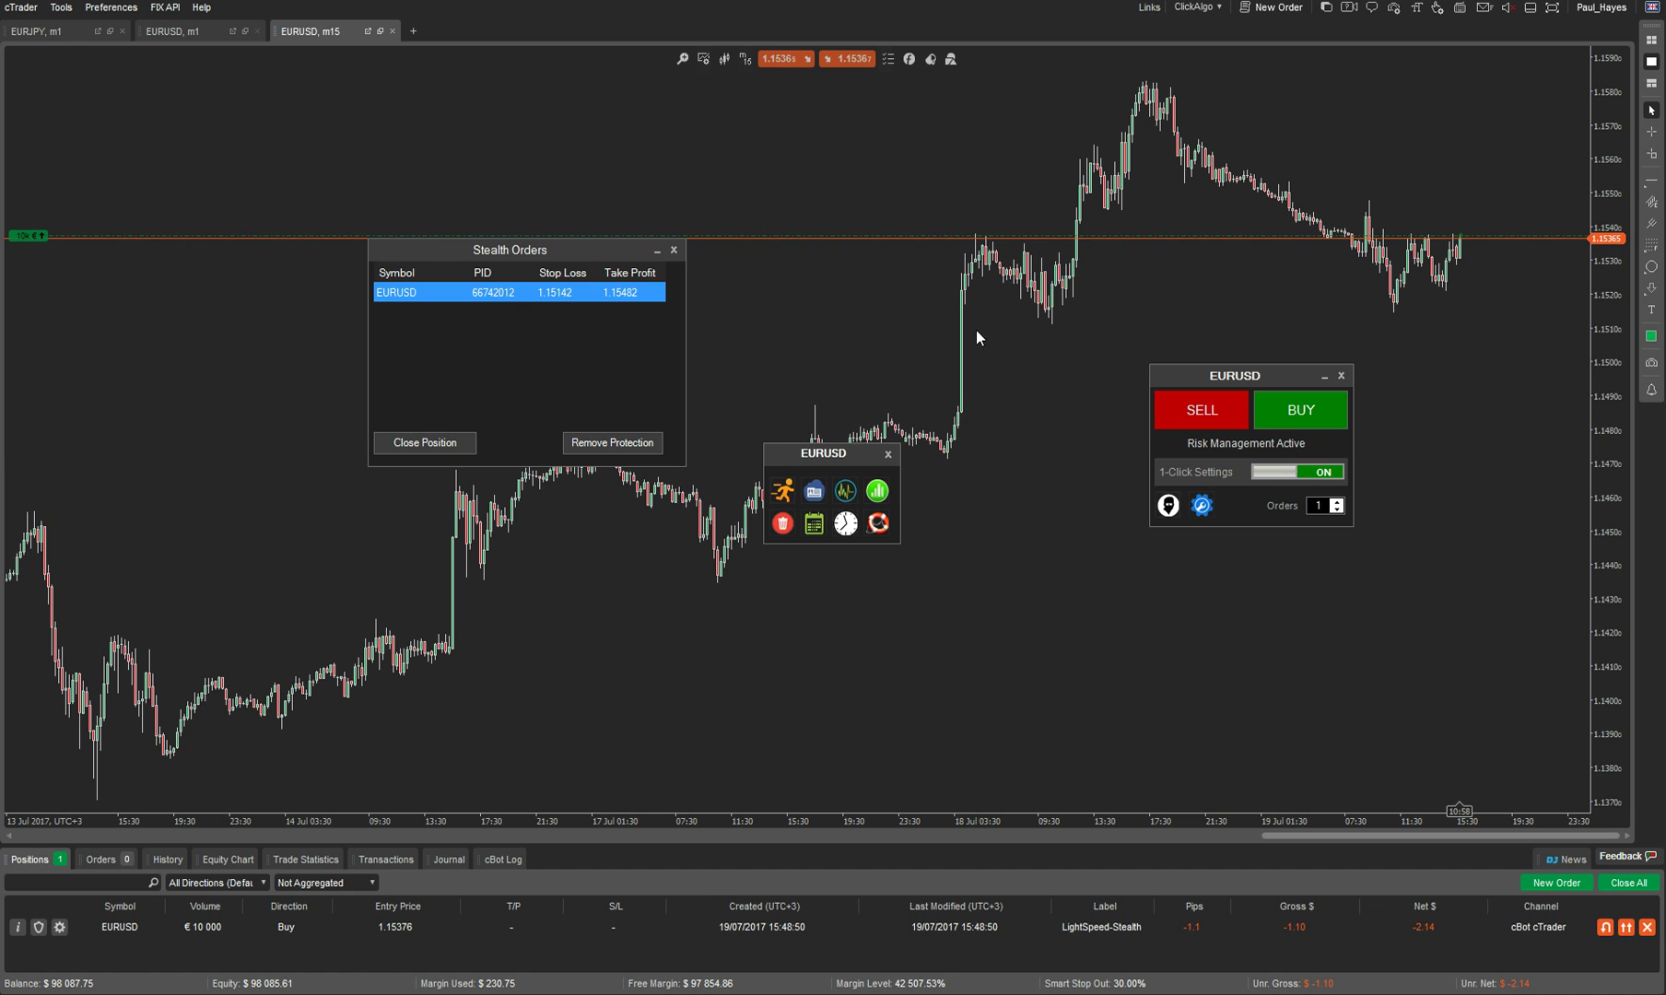
{"action": "left_click_drag", "start_coordinate": [1419, 236], "coordinate": [1414, 319]}
{"action": "double_click", "coordinate": [1415, 319]}
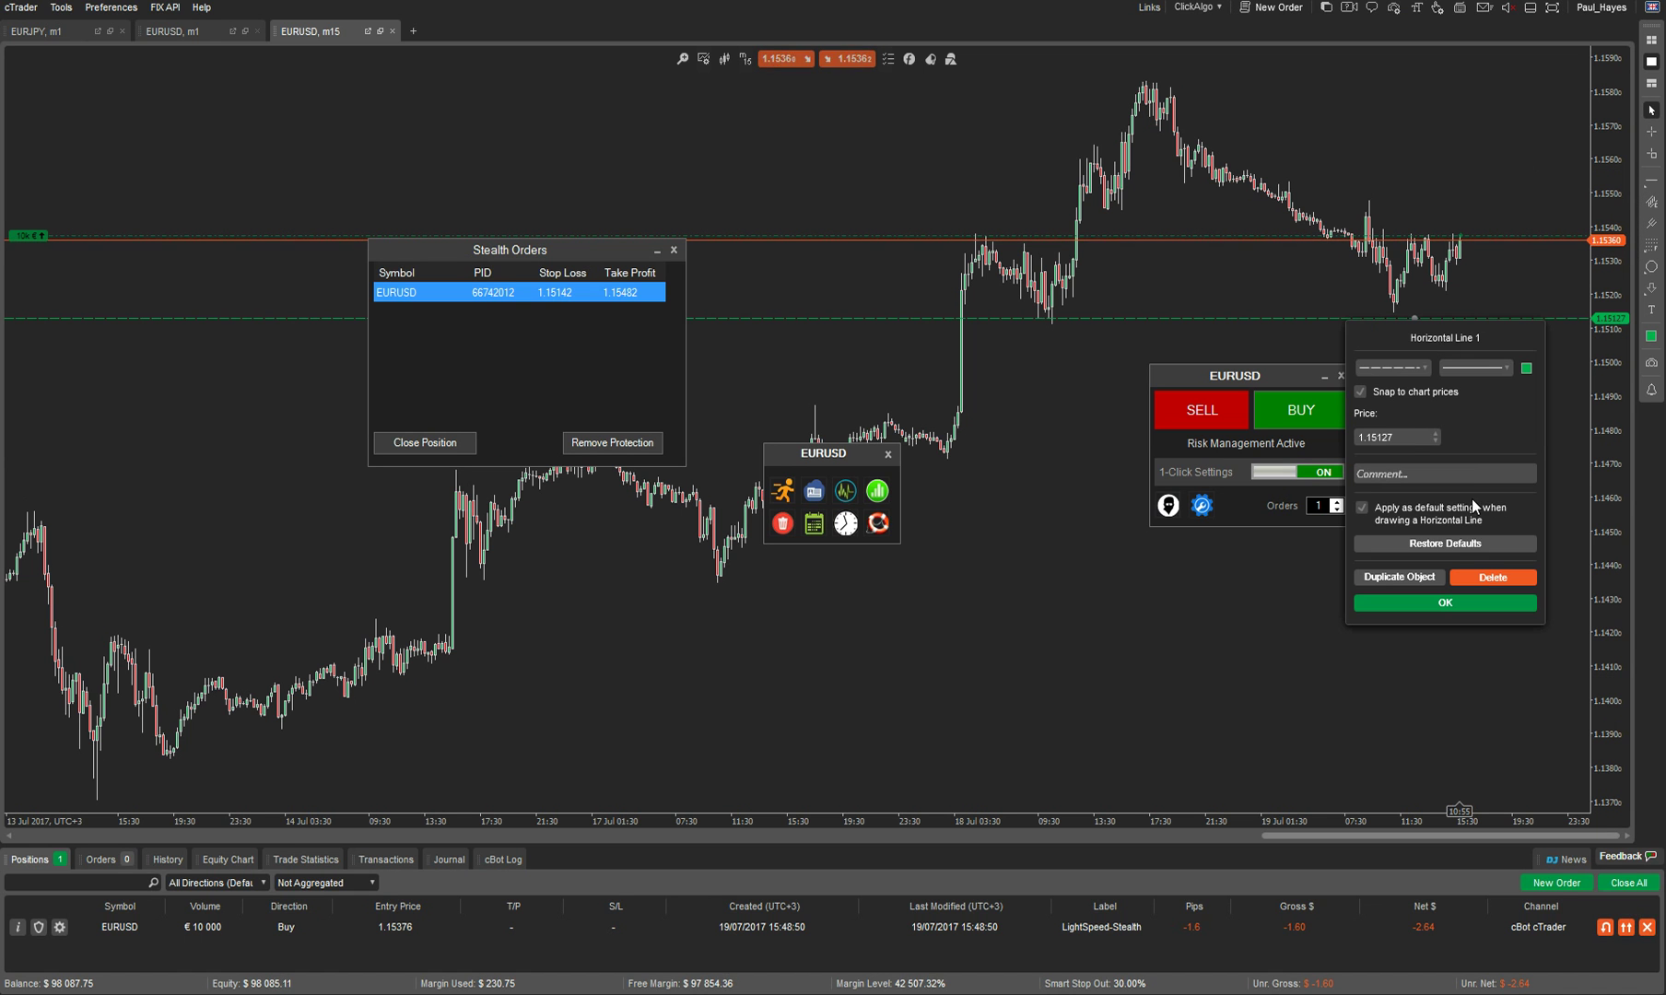
{"action": "left_click", "coordinate": [1412, 437]}
{"action": "key", "text": "BackSpace"}
{"action": "key", "text": "BackSpace"}
{"action": "key", "text": "BackSpace"}
{"action": "type", "text": "142"}
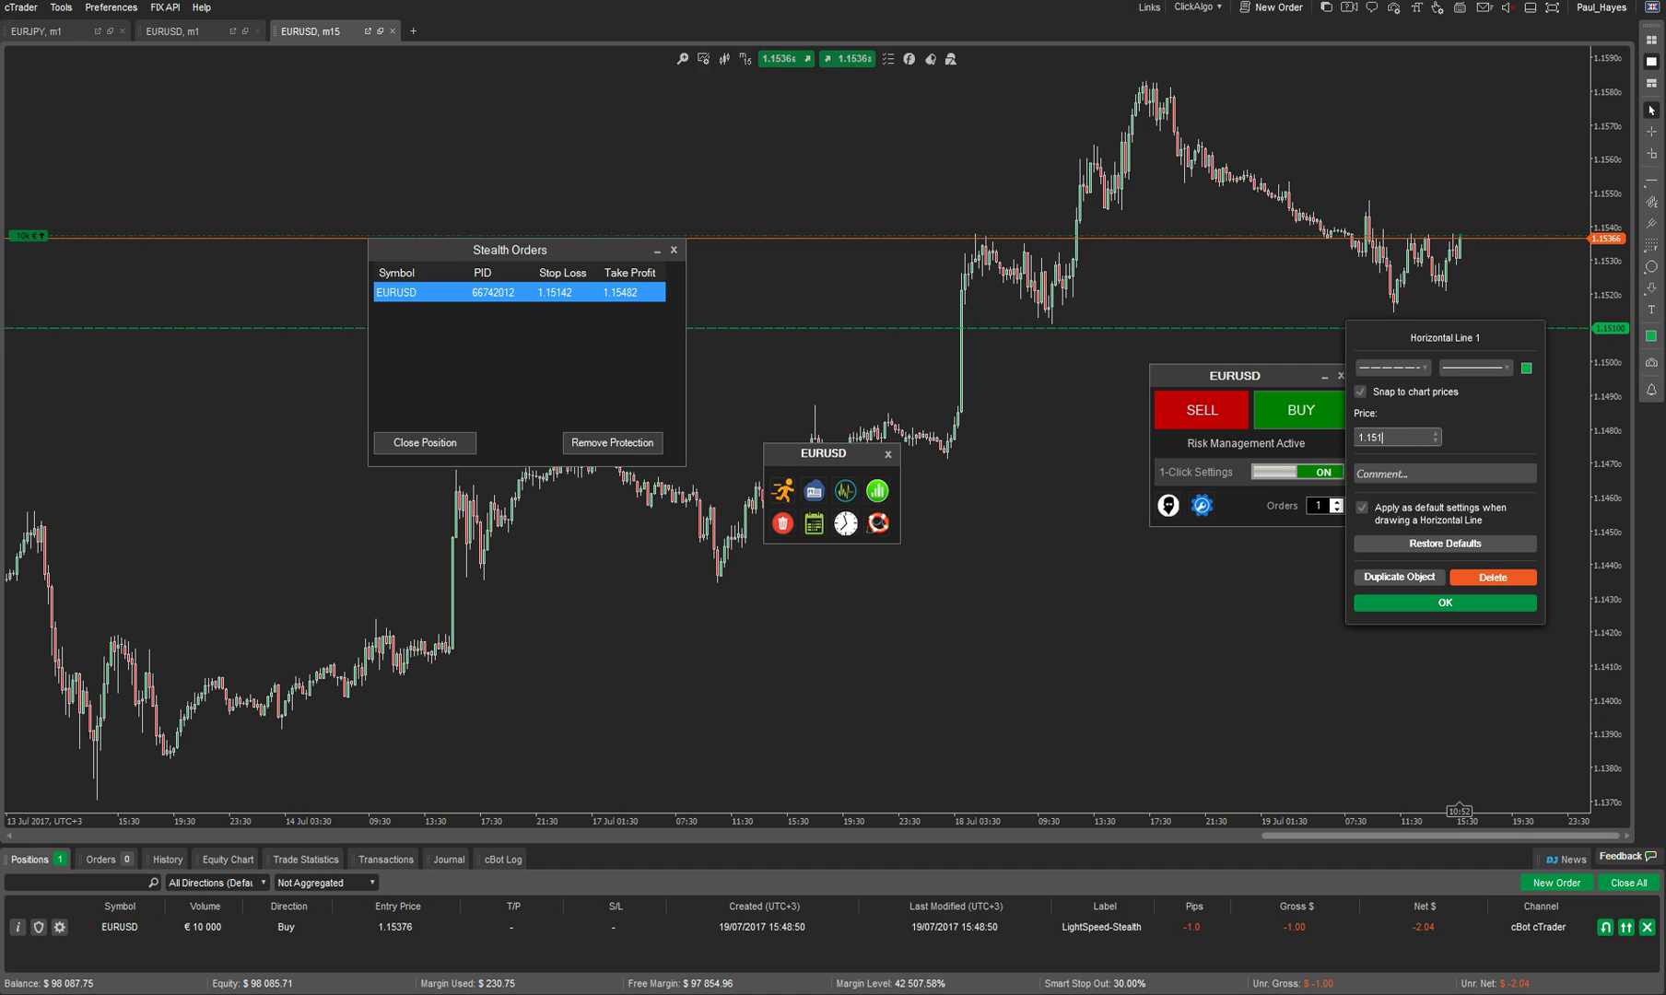
{"action": "left_click", "coordinate": [1408, 600]}
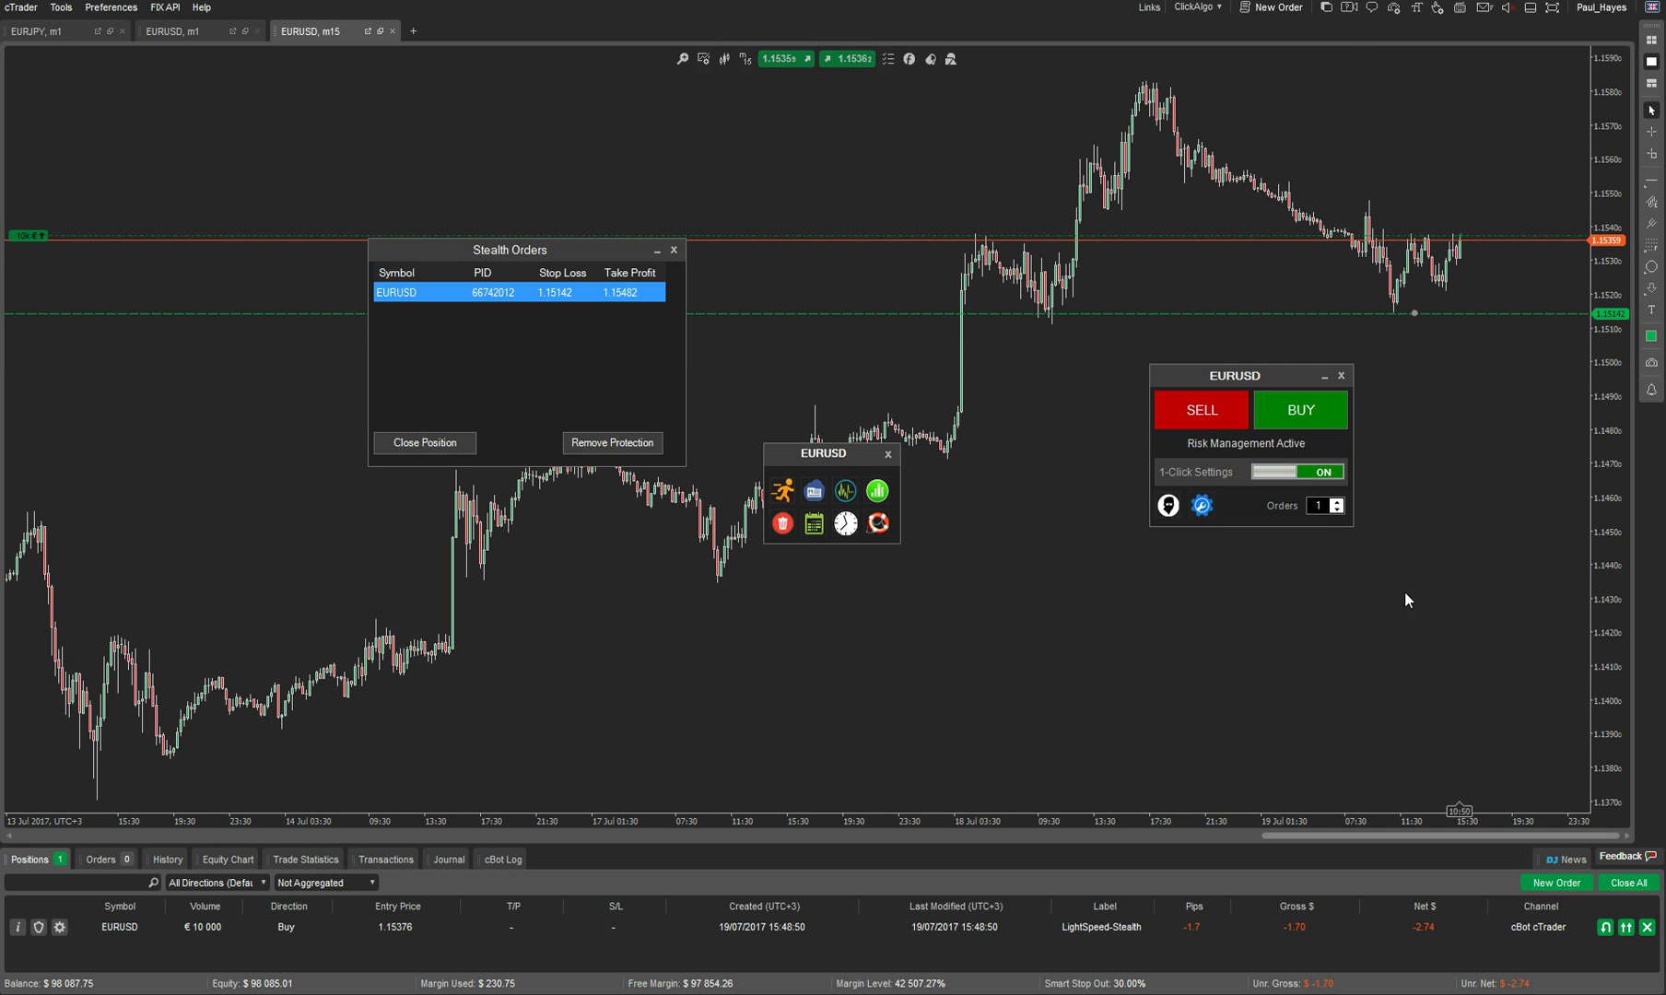
{"action": "double_click", "coordinate": [1382, 315]}
{"action": "left_click", "coordinate": [1474, 574]}
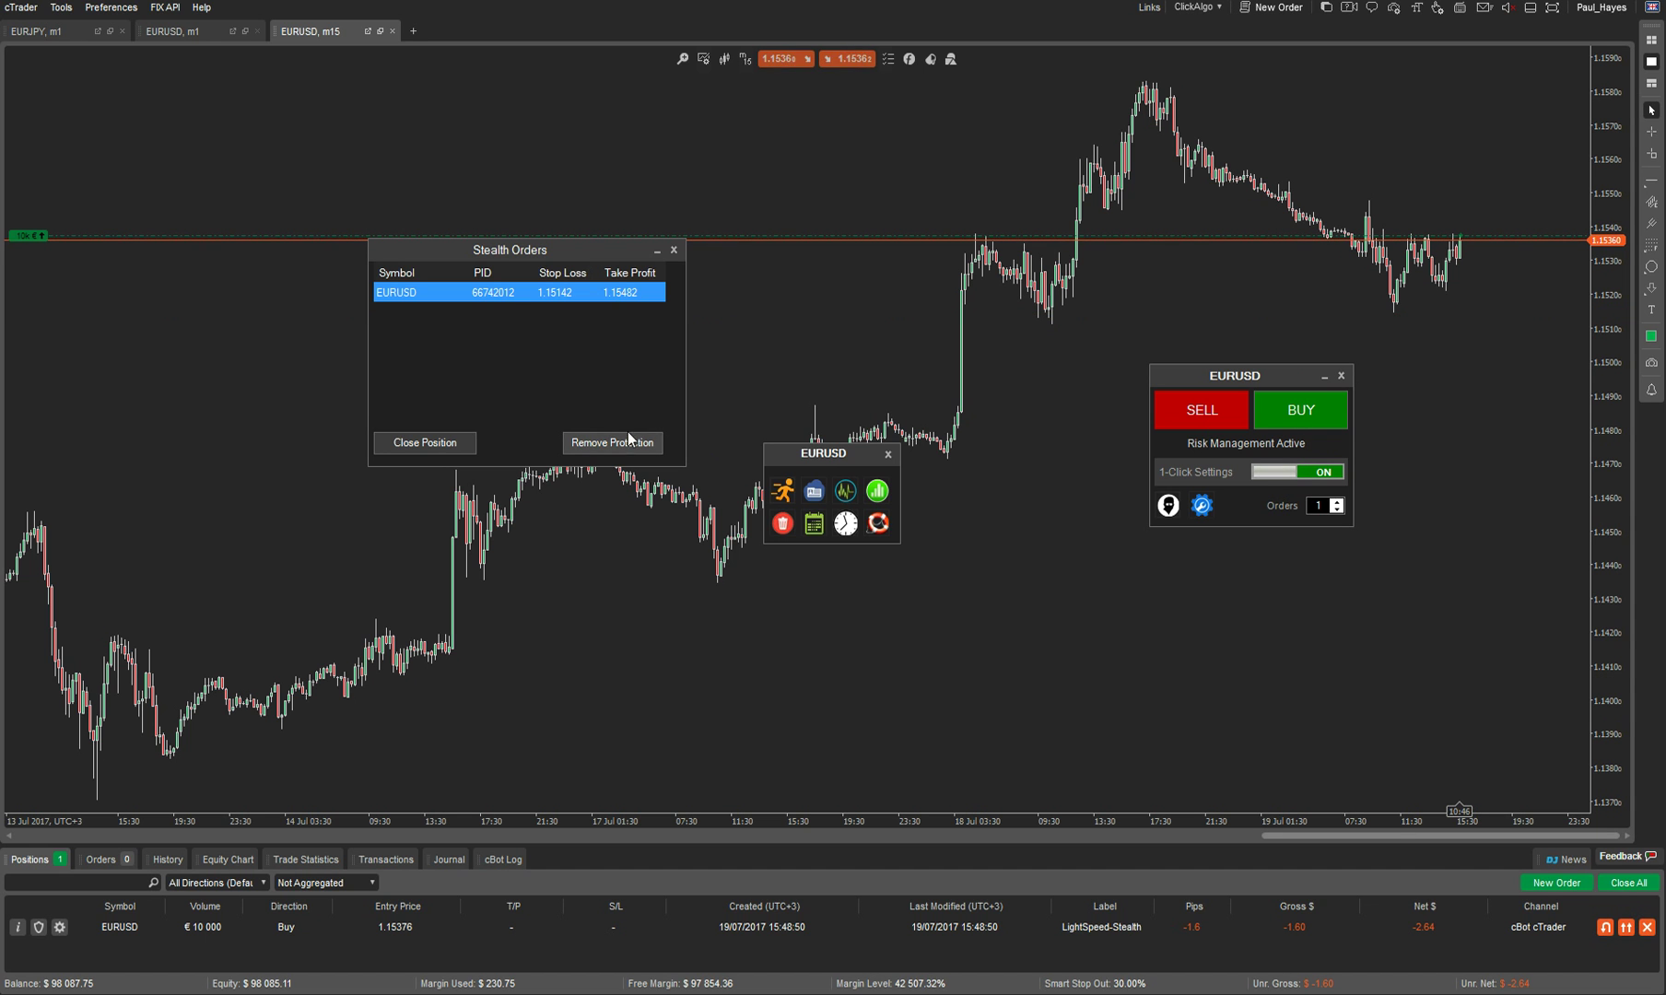
- Close the stealth-protected EURUSD position and the Stealth Orders window
{"action": "left_click", "coordinate": [440, 444]}
{"action": "left_click", "coordinate": [728, 542]}
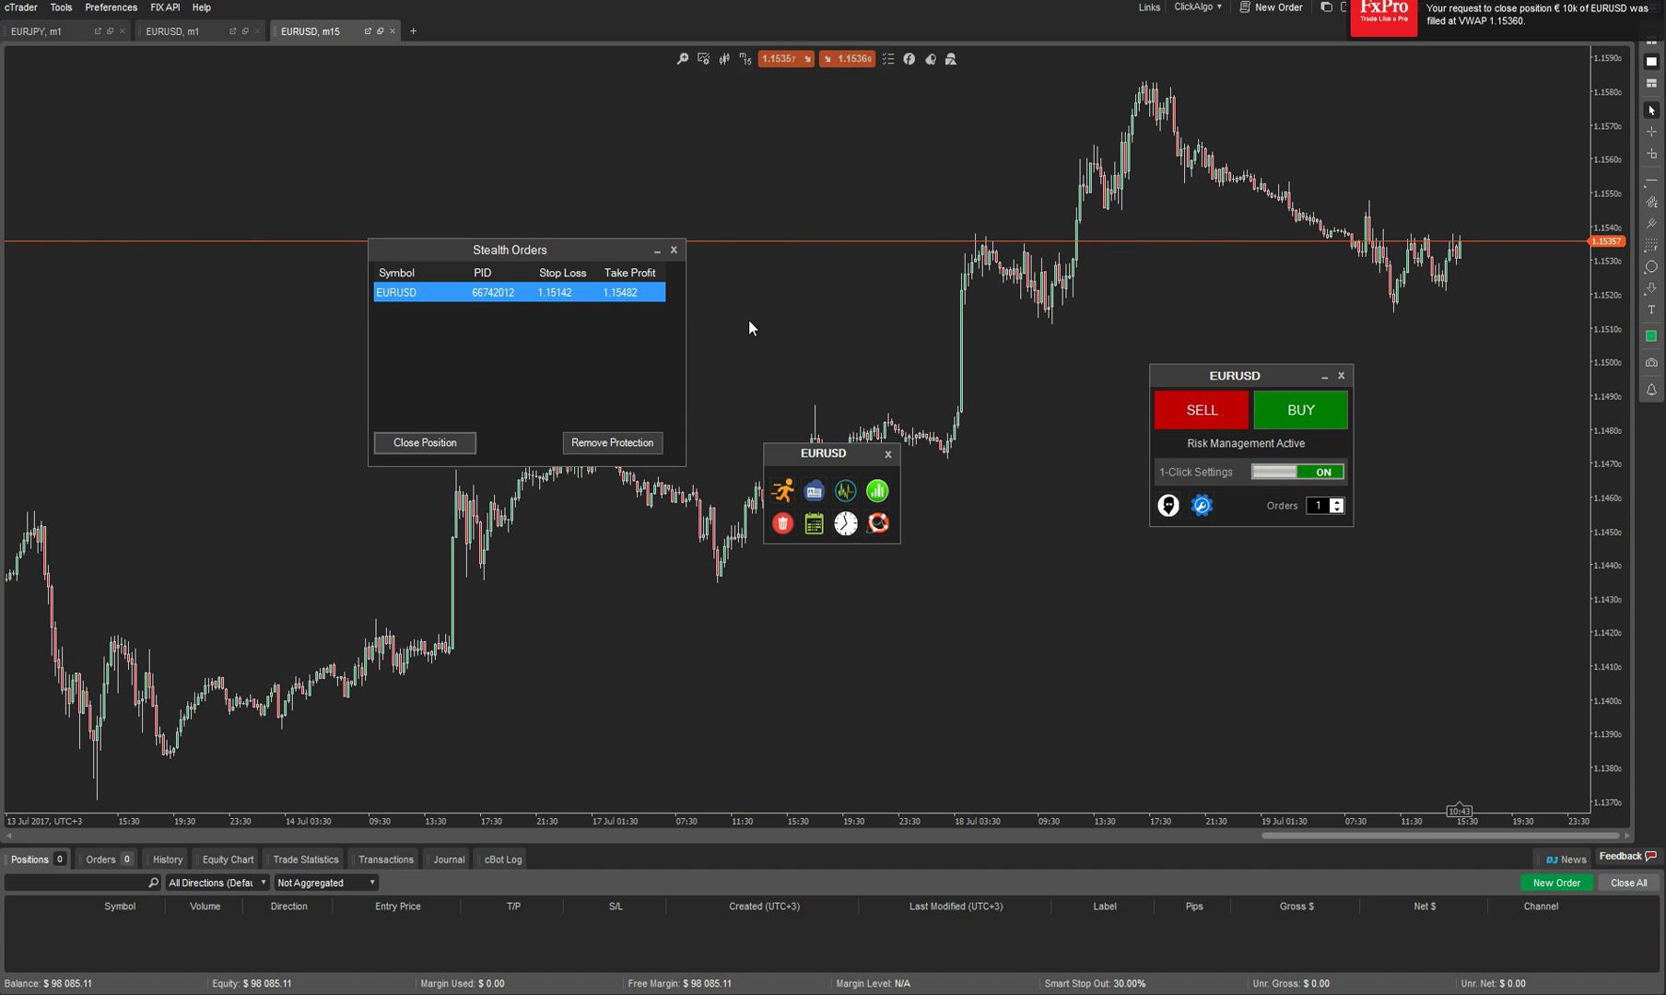
{"action": "left_click", "coordinate": [673, 250]}
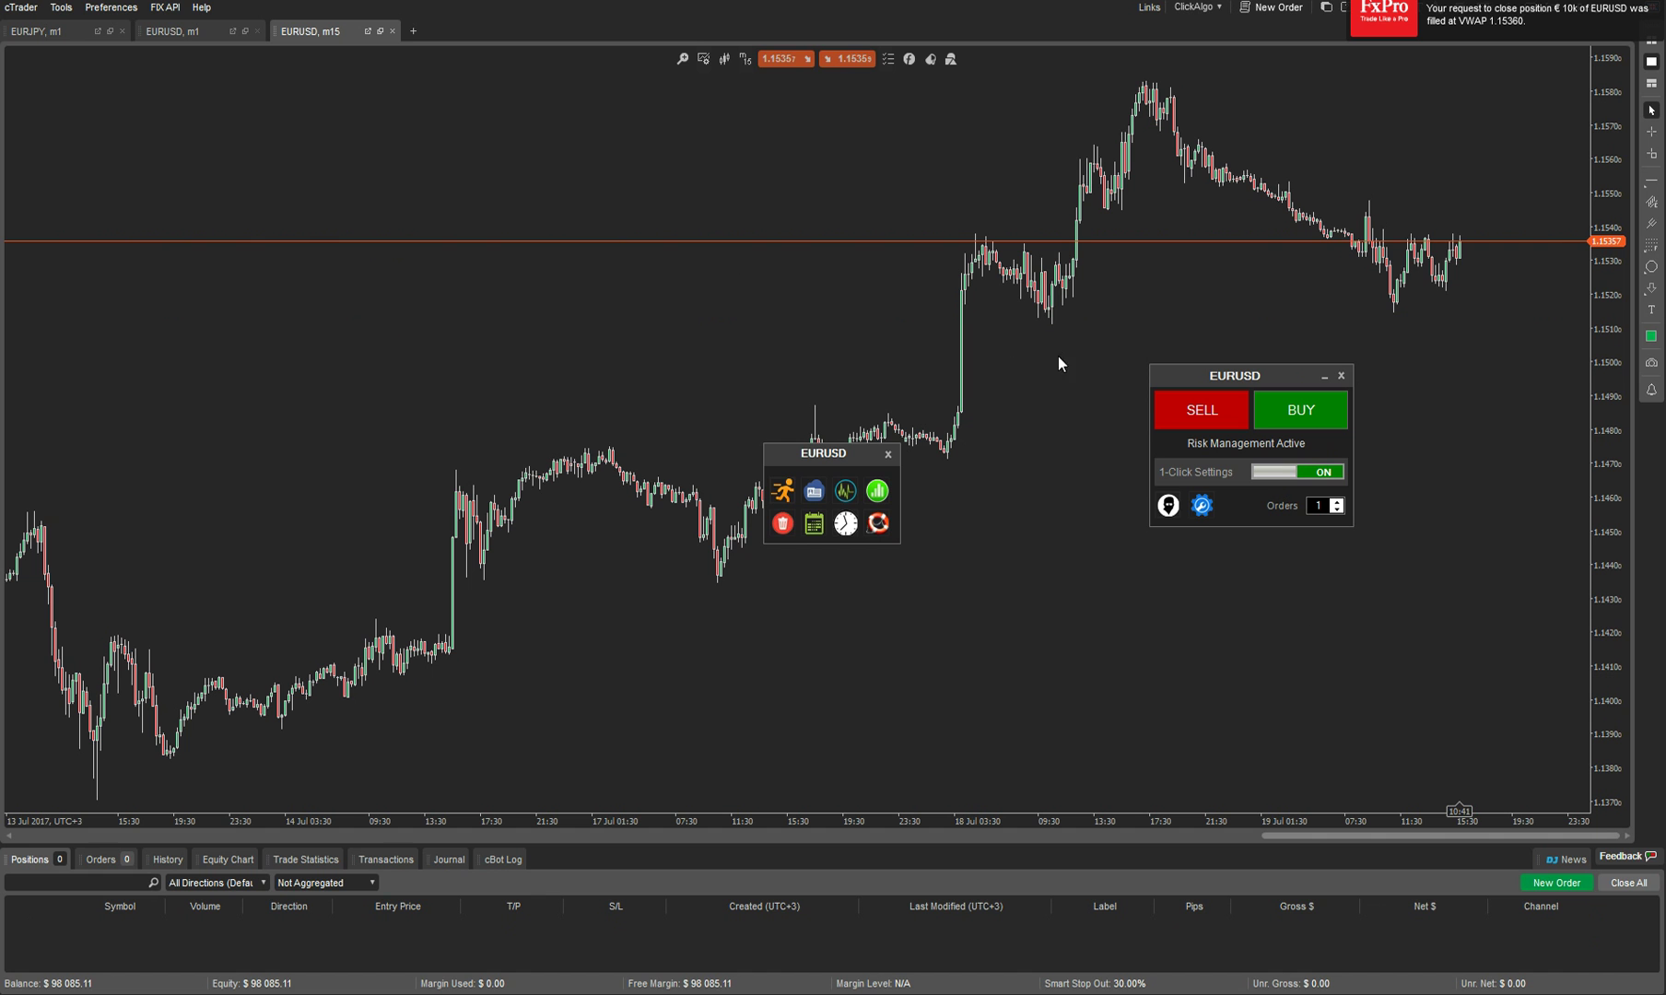
- Reopen the One Click Trade Settings and untick Use STEALTH mode
{"action": "left_click", "coordinate": [1202, 506]}
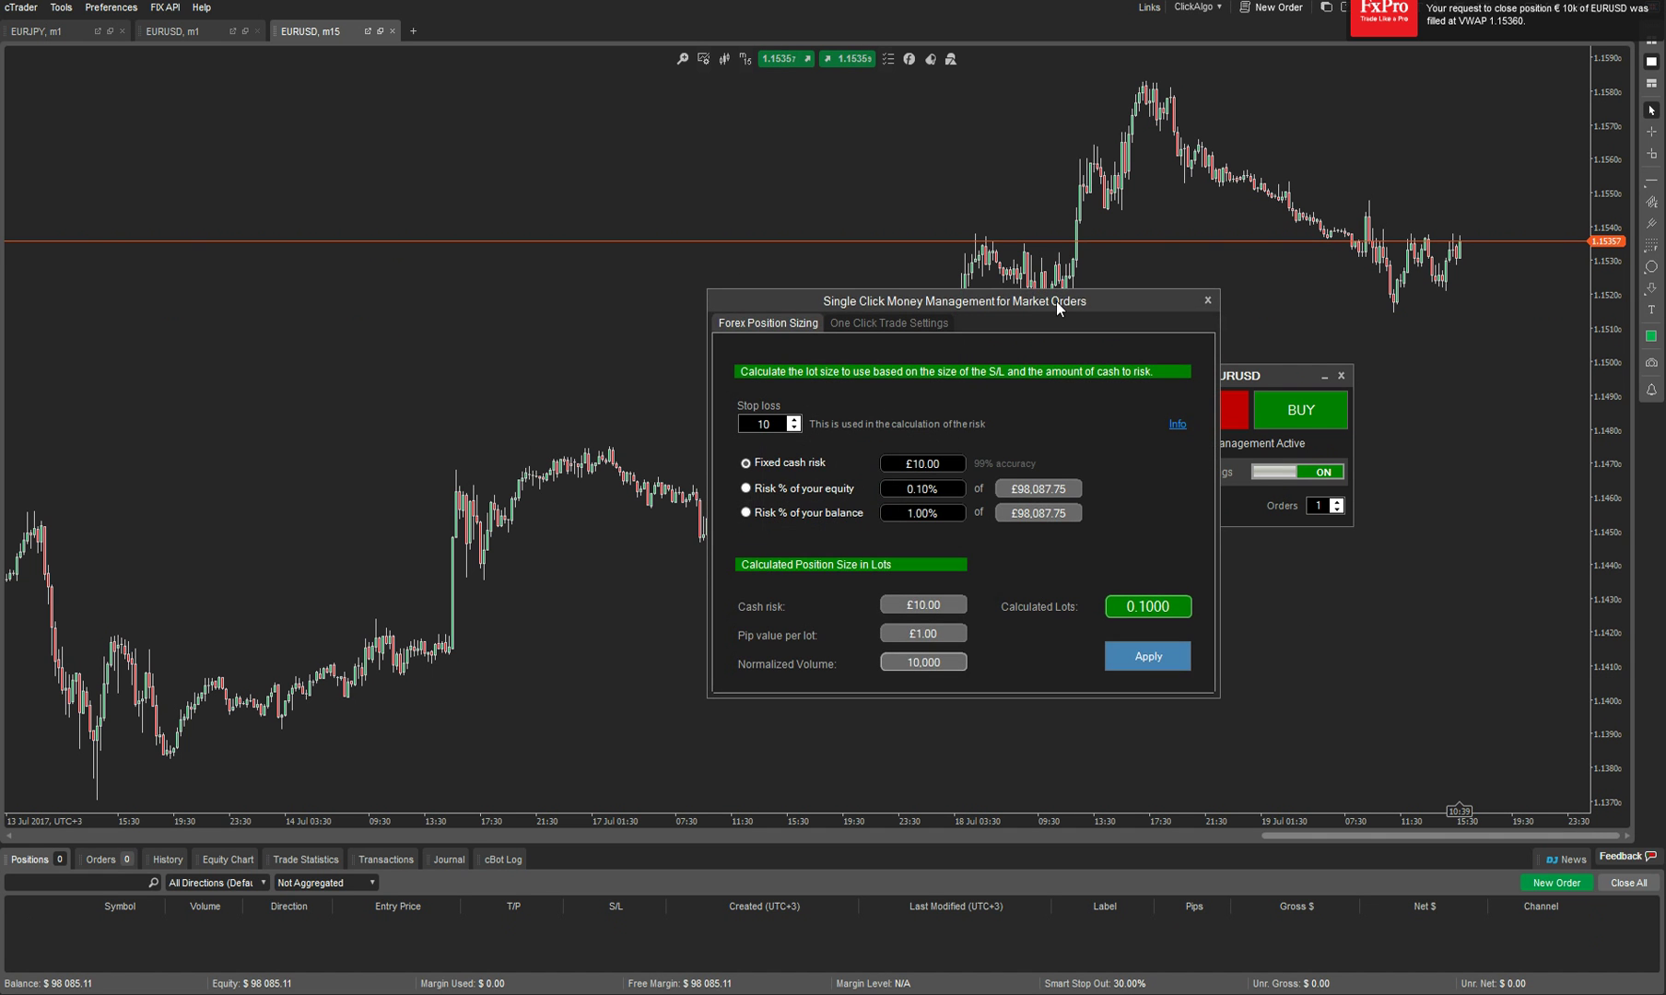
{"action": "left_click_drag", "start_coordinate": [1056, 302], "coordinate": [513, 213]}
{"action": "left_click", "coordinate": [271, 278]}
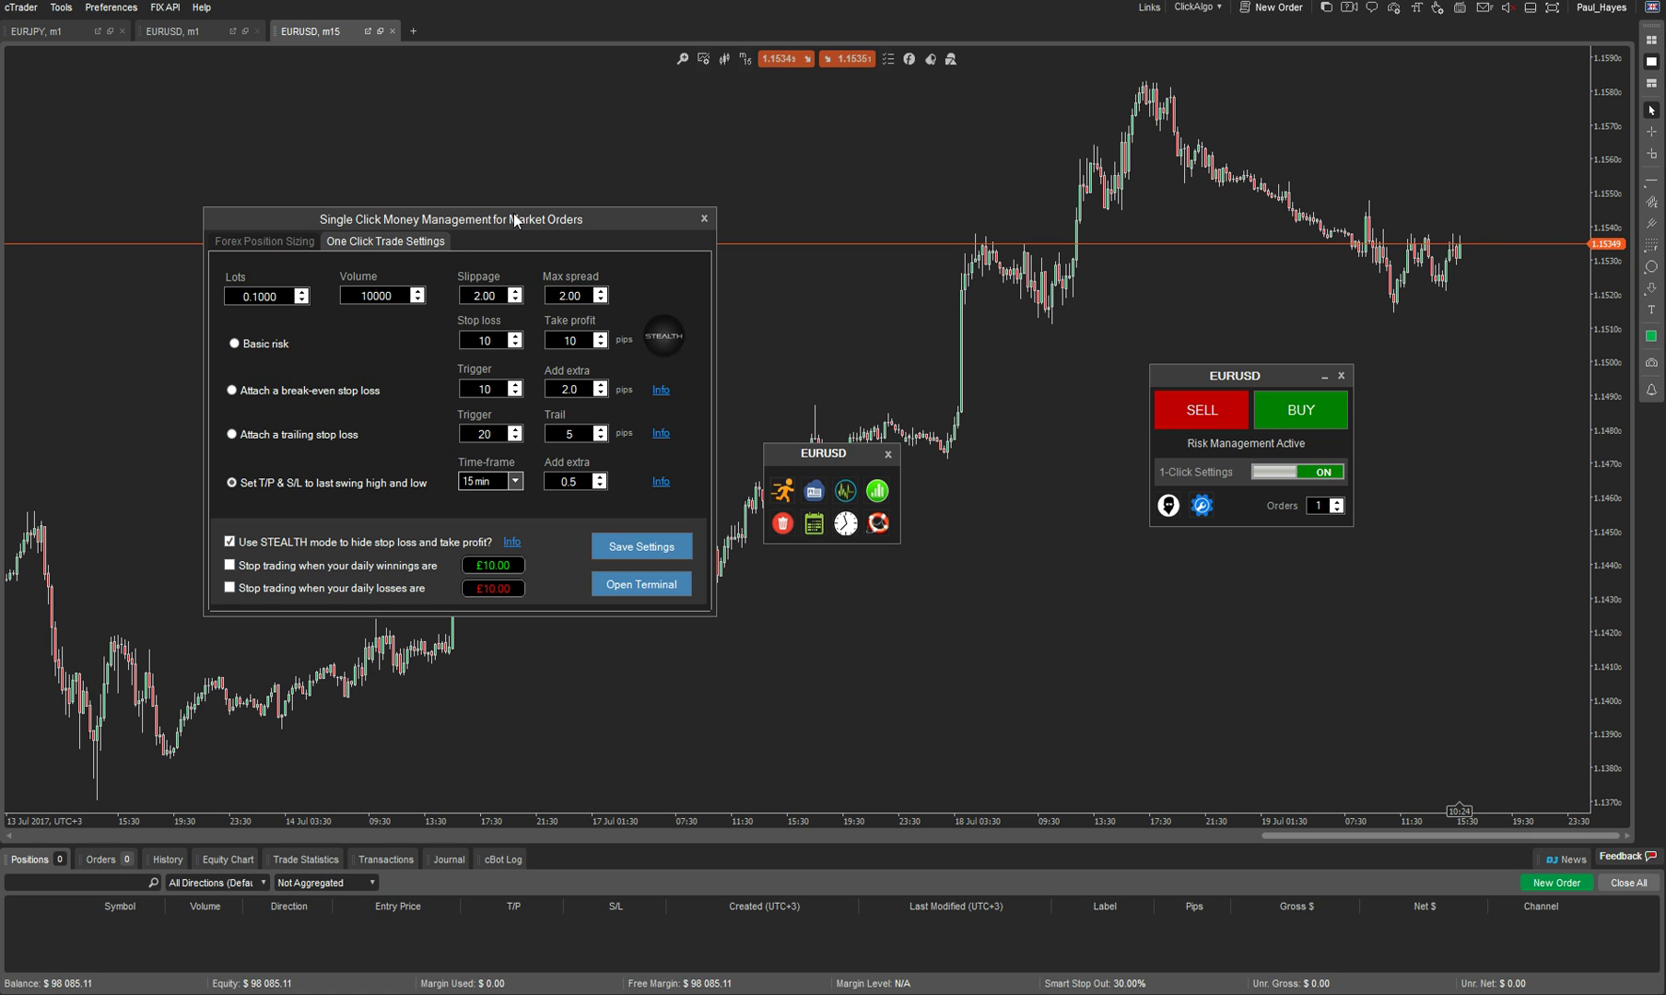
{"action": "left_click", "coordinate": [234, 547]}
{"action": "left_click_drag", "start_coordinate": [586, 232], "coordinate": [568, 264]}
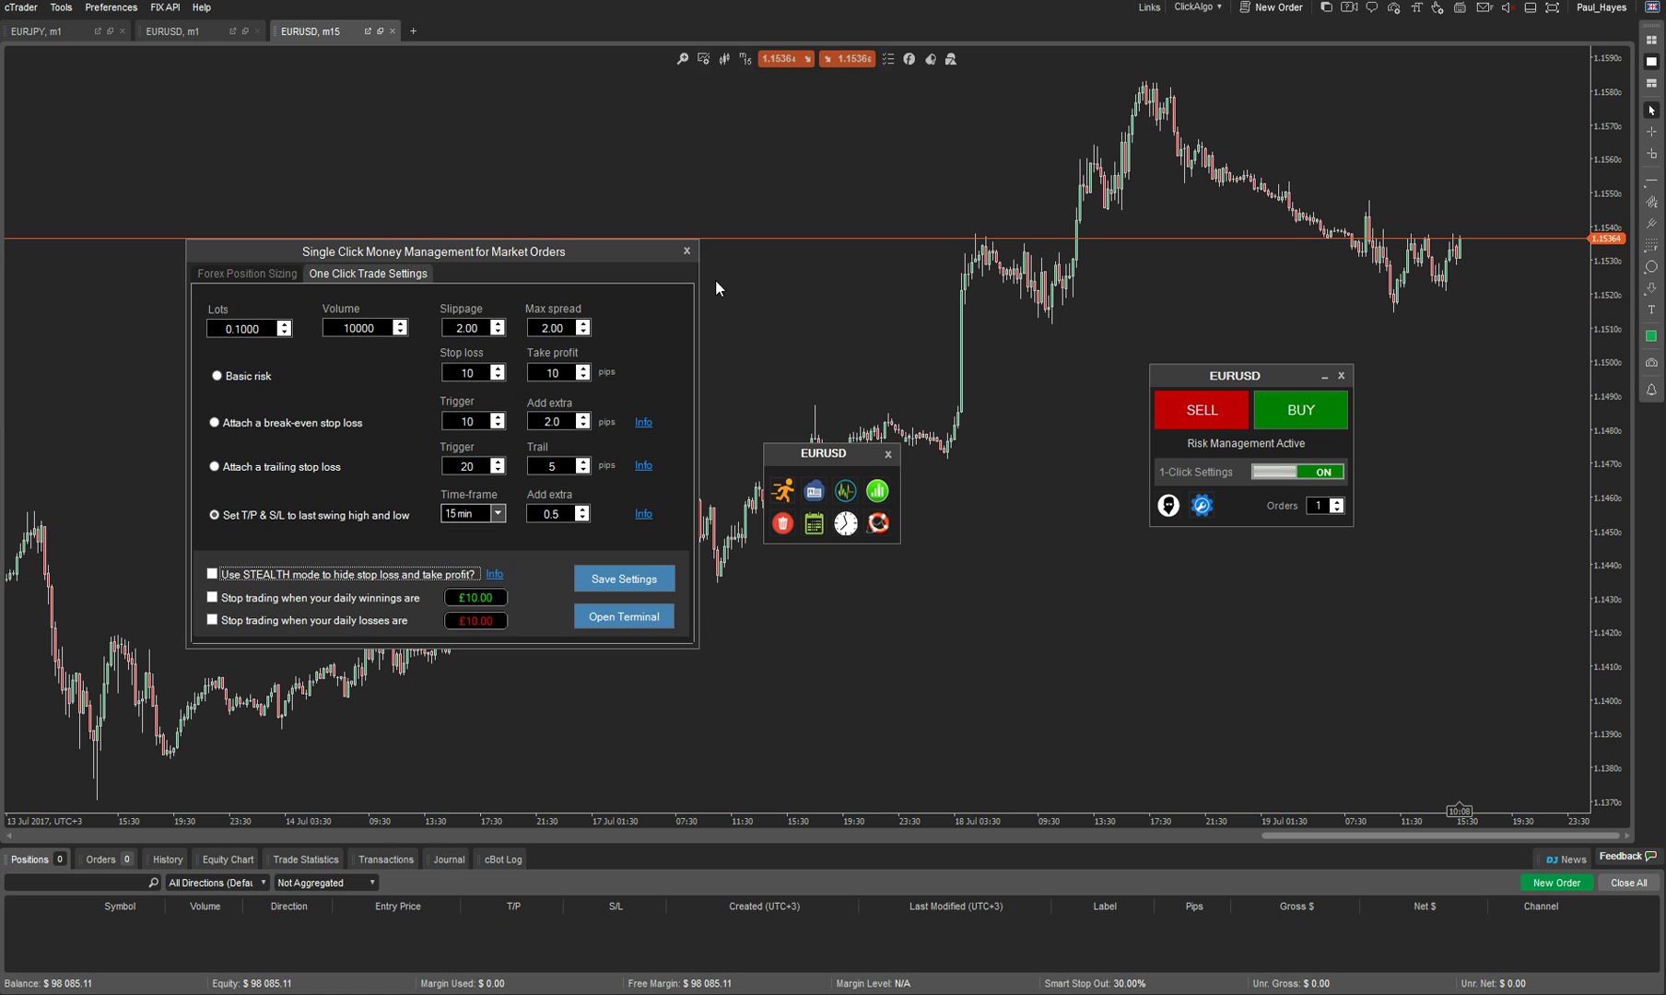
- Enter £50.00 as the daily winnings limit and £20.00 as the daily losses limit
{"action": "left_click_drag", "start_coordinate": [641, 247], "coordinate": [681, 162]}
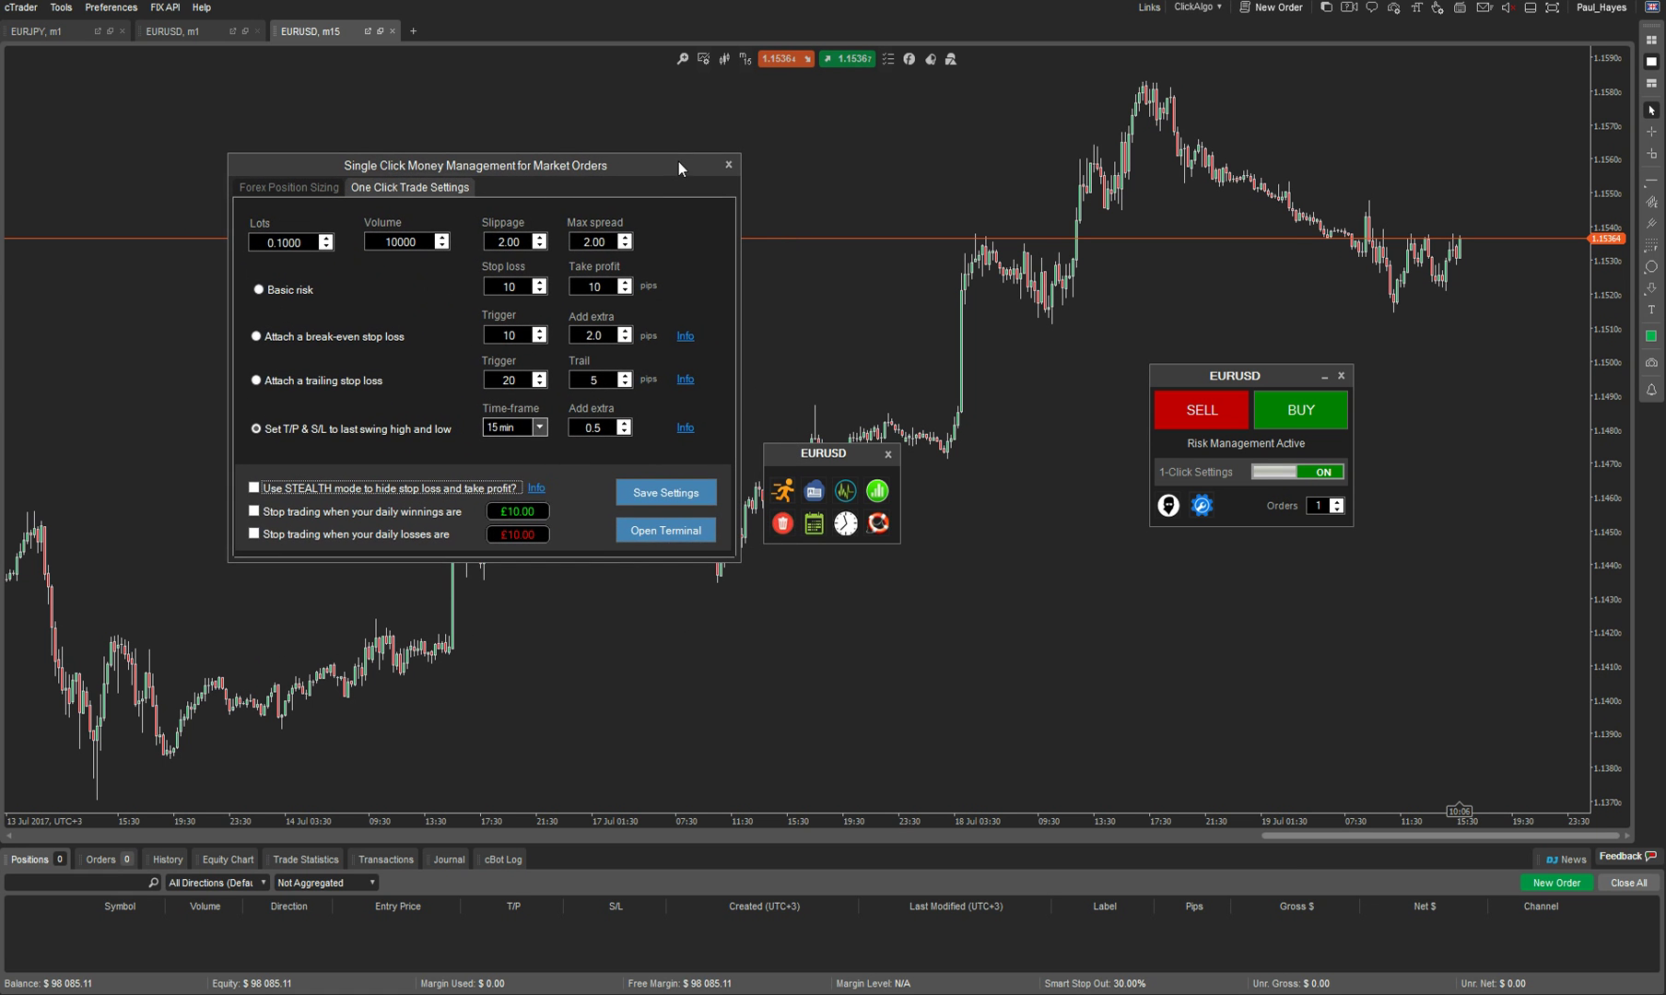
{"action": "double_click", "coordinate": [517, 514]}
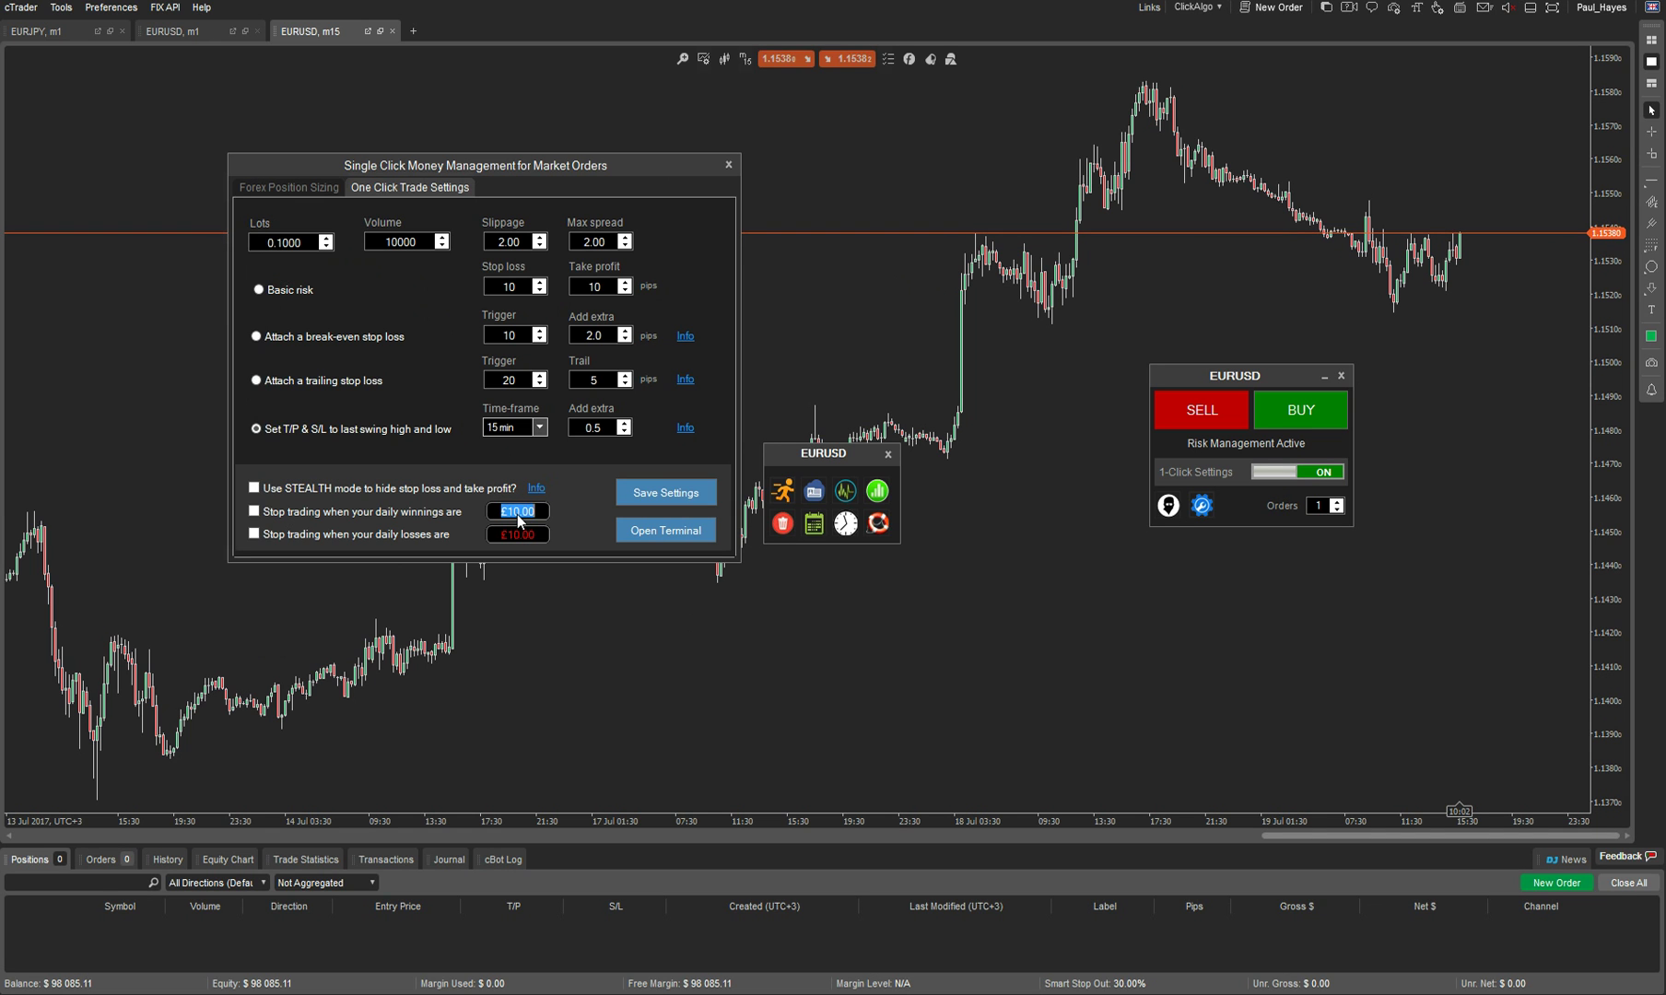
{"action": "type", "text": "50"}
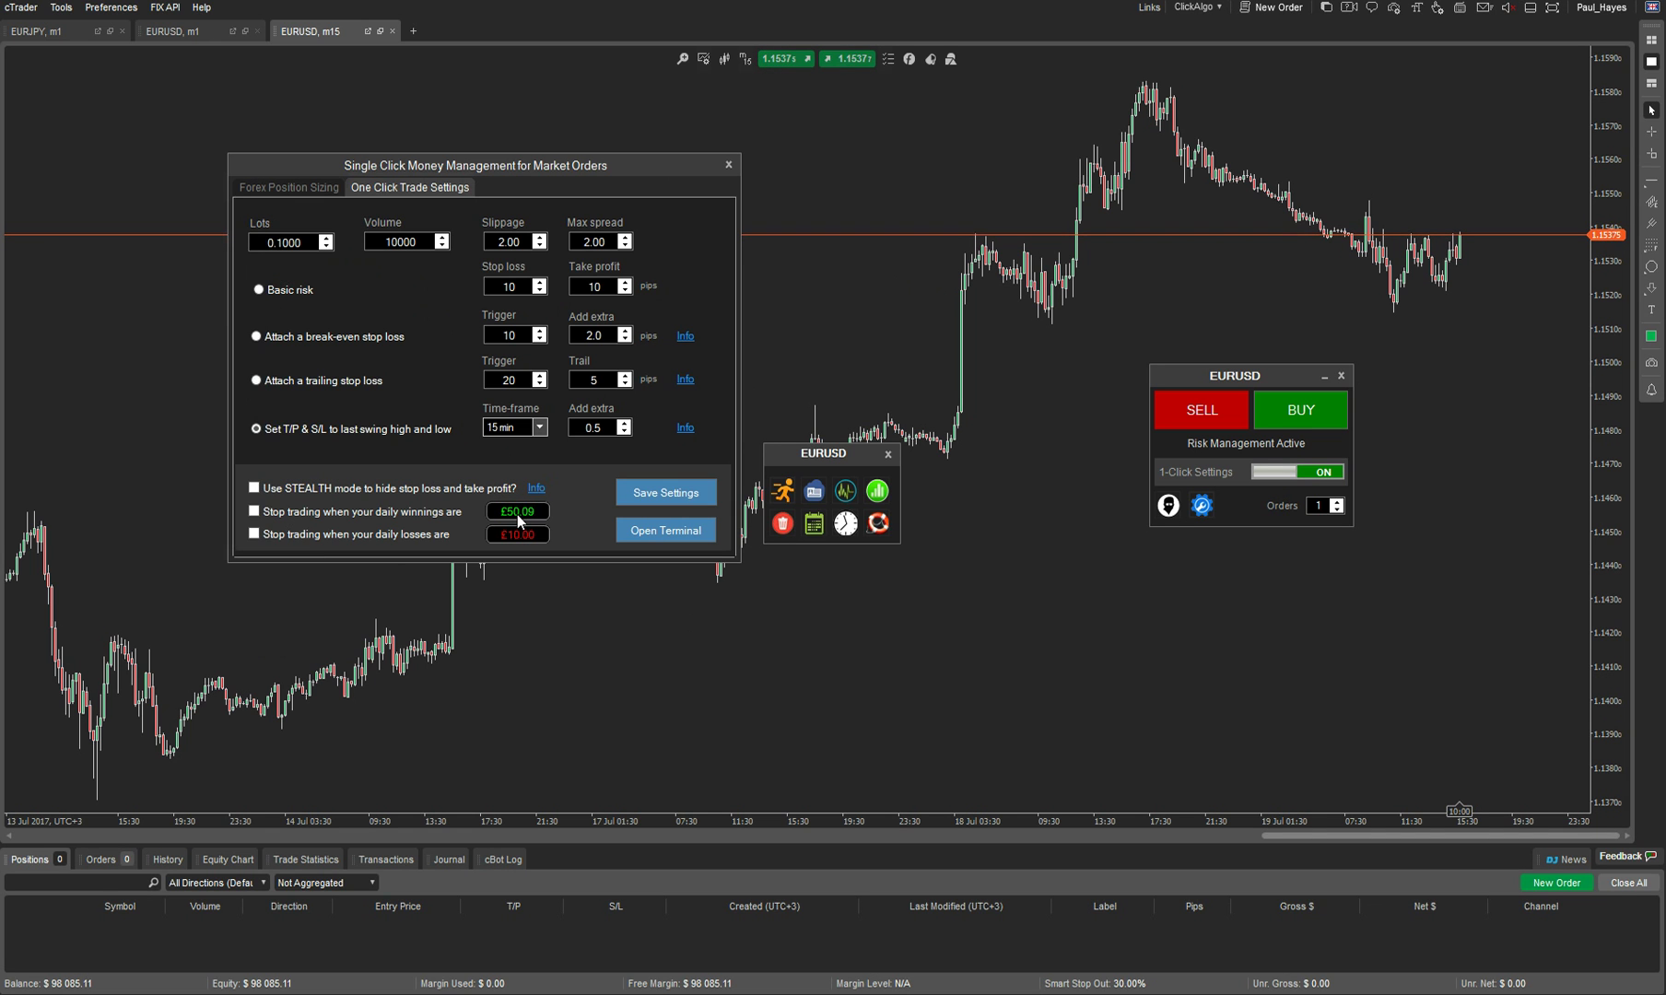
{"action": "double_click", "coordinate": [527, 534]}
{"action": "type", "text": "20"}
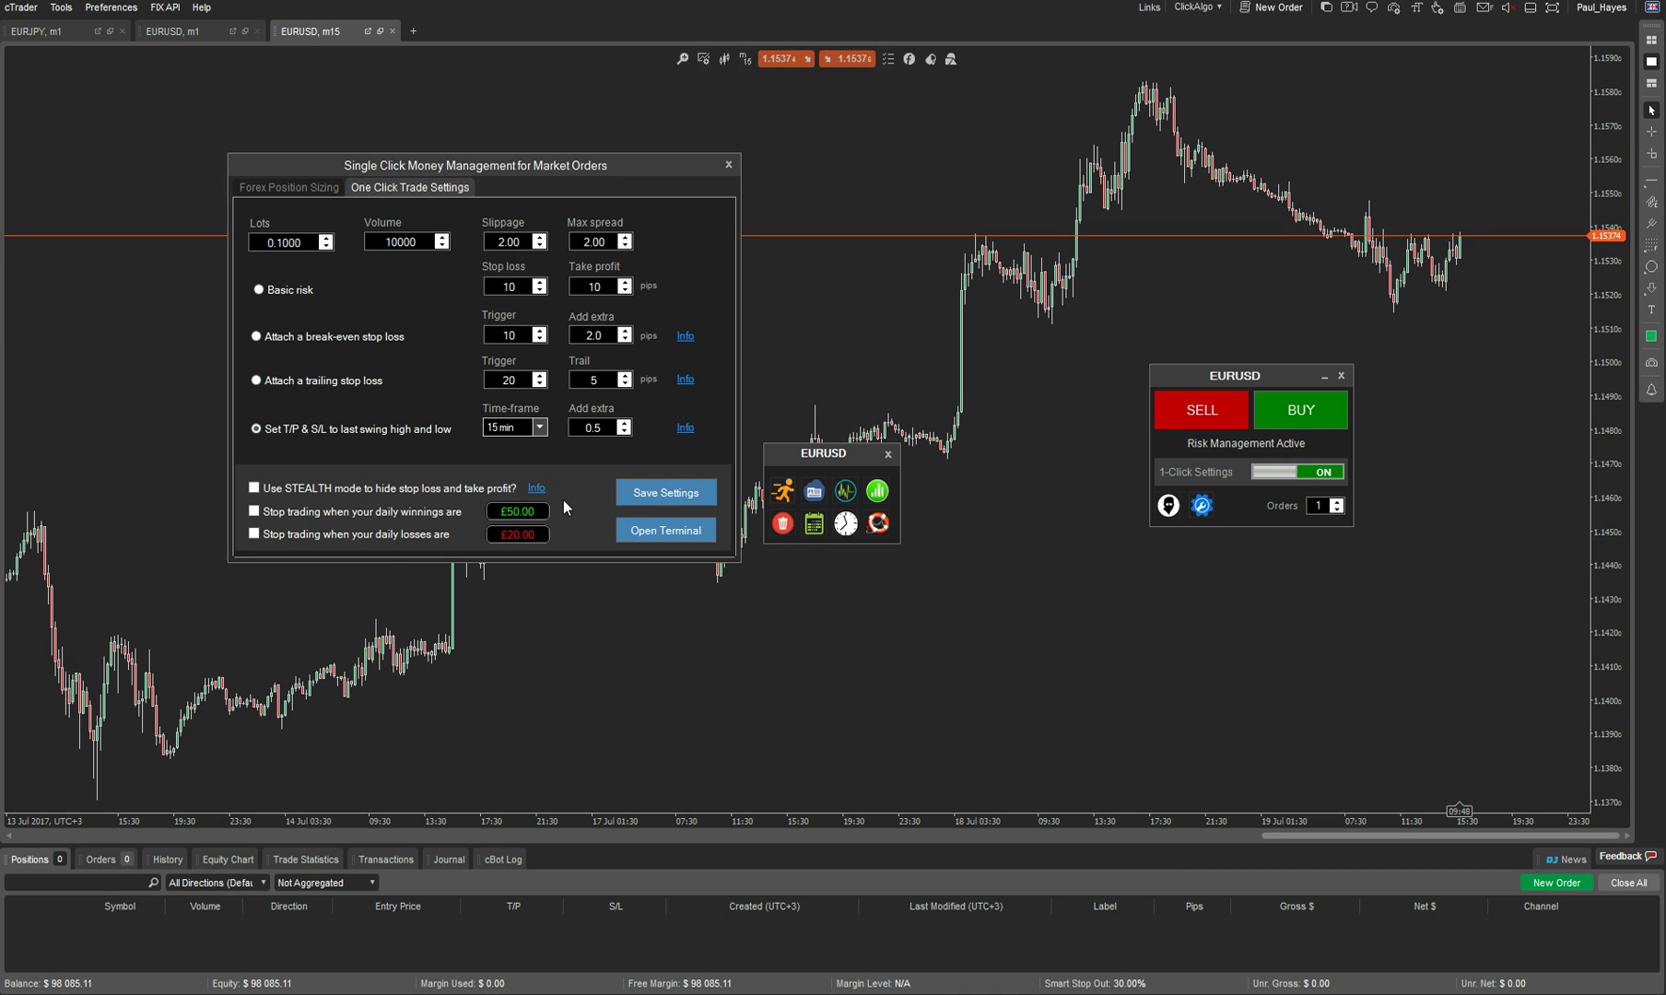
{"action": "key", "text": "Tab"}
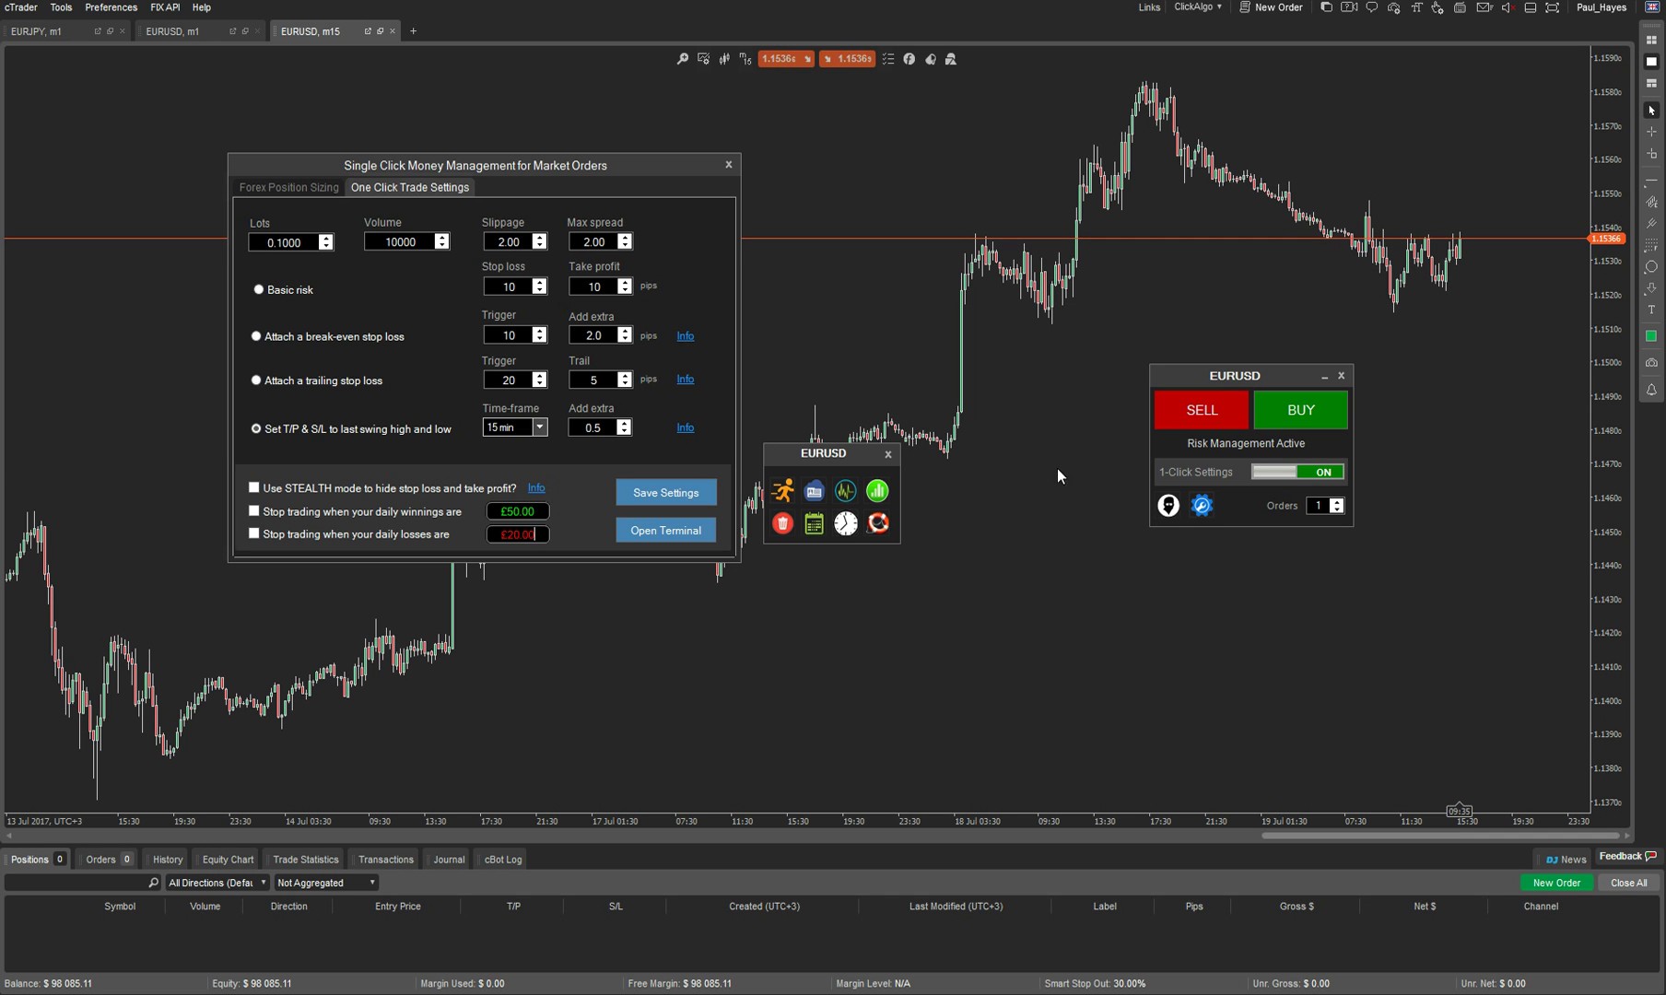
- Tick both Stop trading checkboxes for the daily limits and save the money management settings
{"action": "left_click", "coordinate": [255, 512]}
{"action": "left_click", "coordinate": [258, 531]}
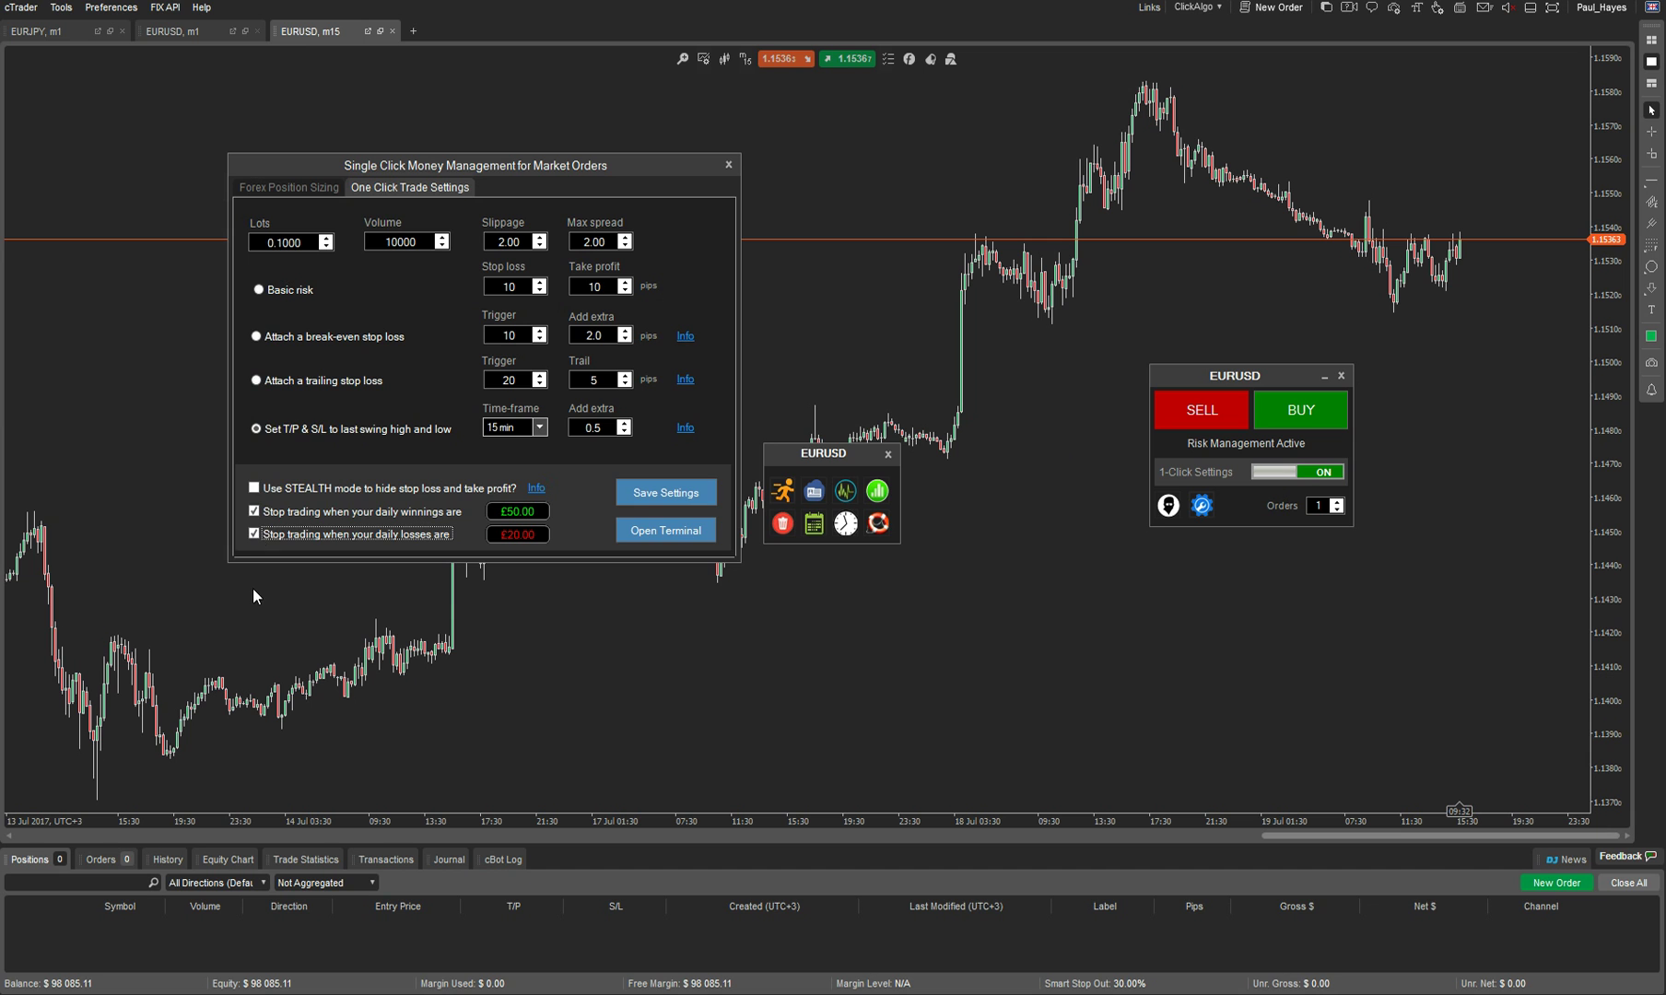
{"action": "left_click", "coordinate": [654, 493]}
{"action": "left_click_drag", "start_coordinate": [801, 459], "coordinate": [954, 543]}
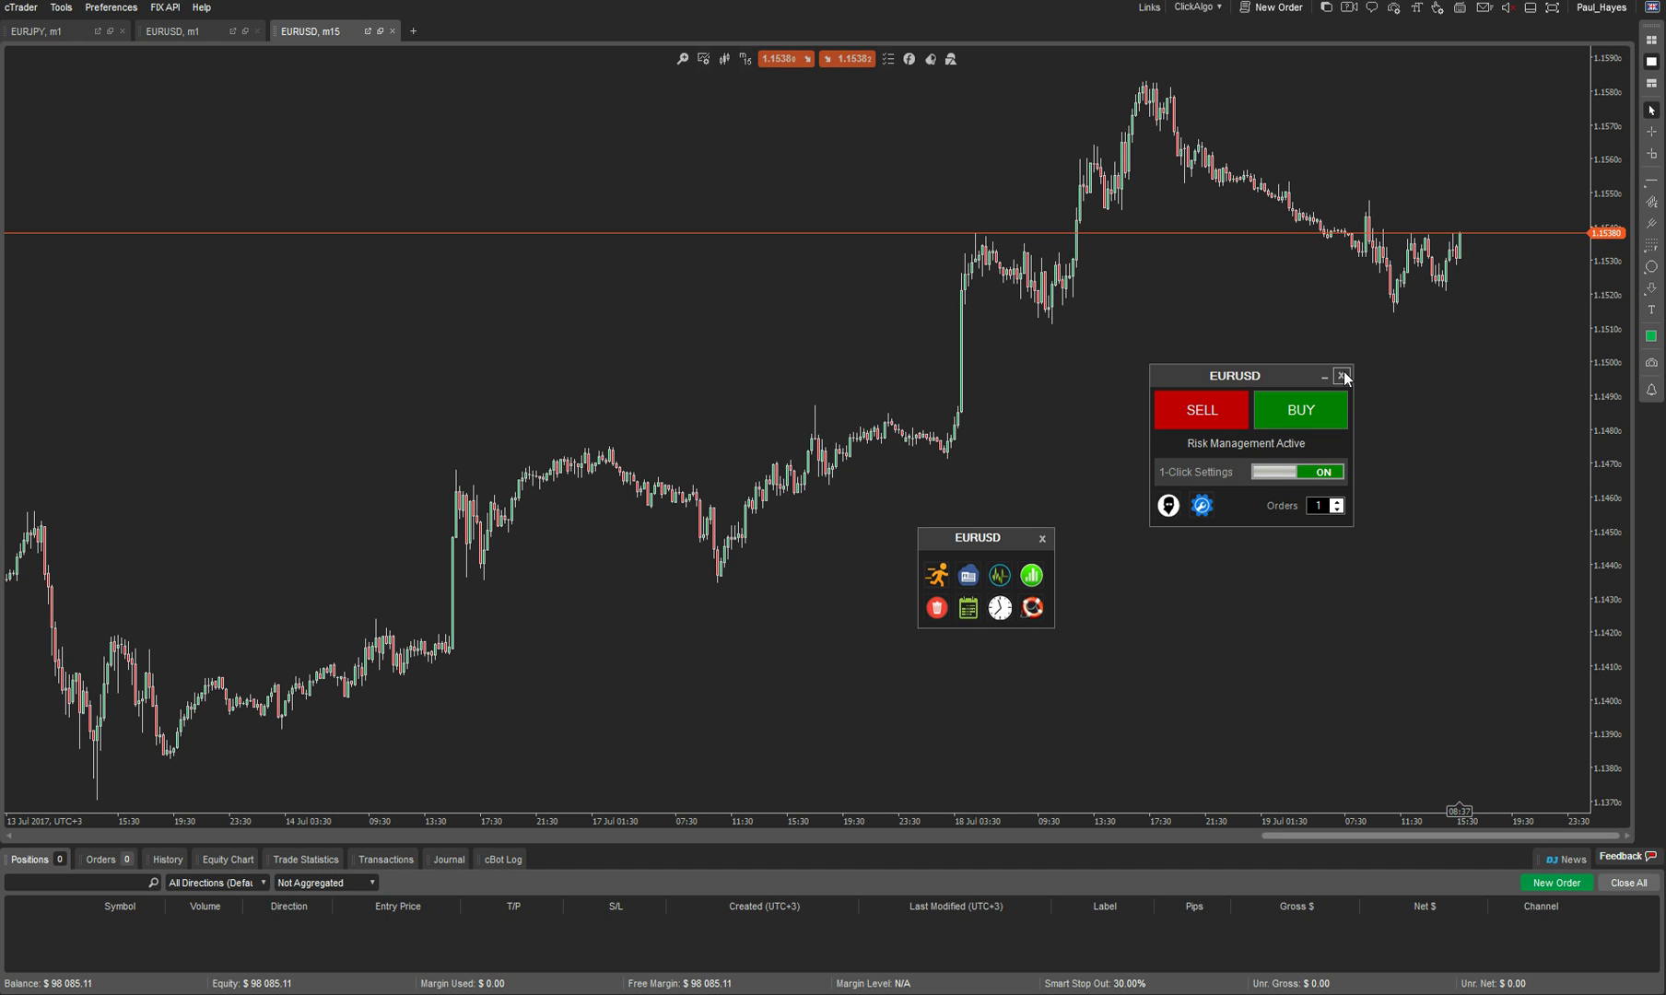
- Open the account P&L panel and buy 10,000 EURUSD at 1.15379 (T/P 1.15479, S/L 1.15149)
{"action": "left_click_drag", "start_coordinate": [1281, 380], "coordinate": [262, 142]}
{"action": "left_click_drag", "start_coordinate": [942, 530], "coordinate": [458, 299]}
{"action": "left_click", "coordinate": [478, 349]}
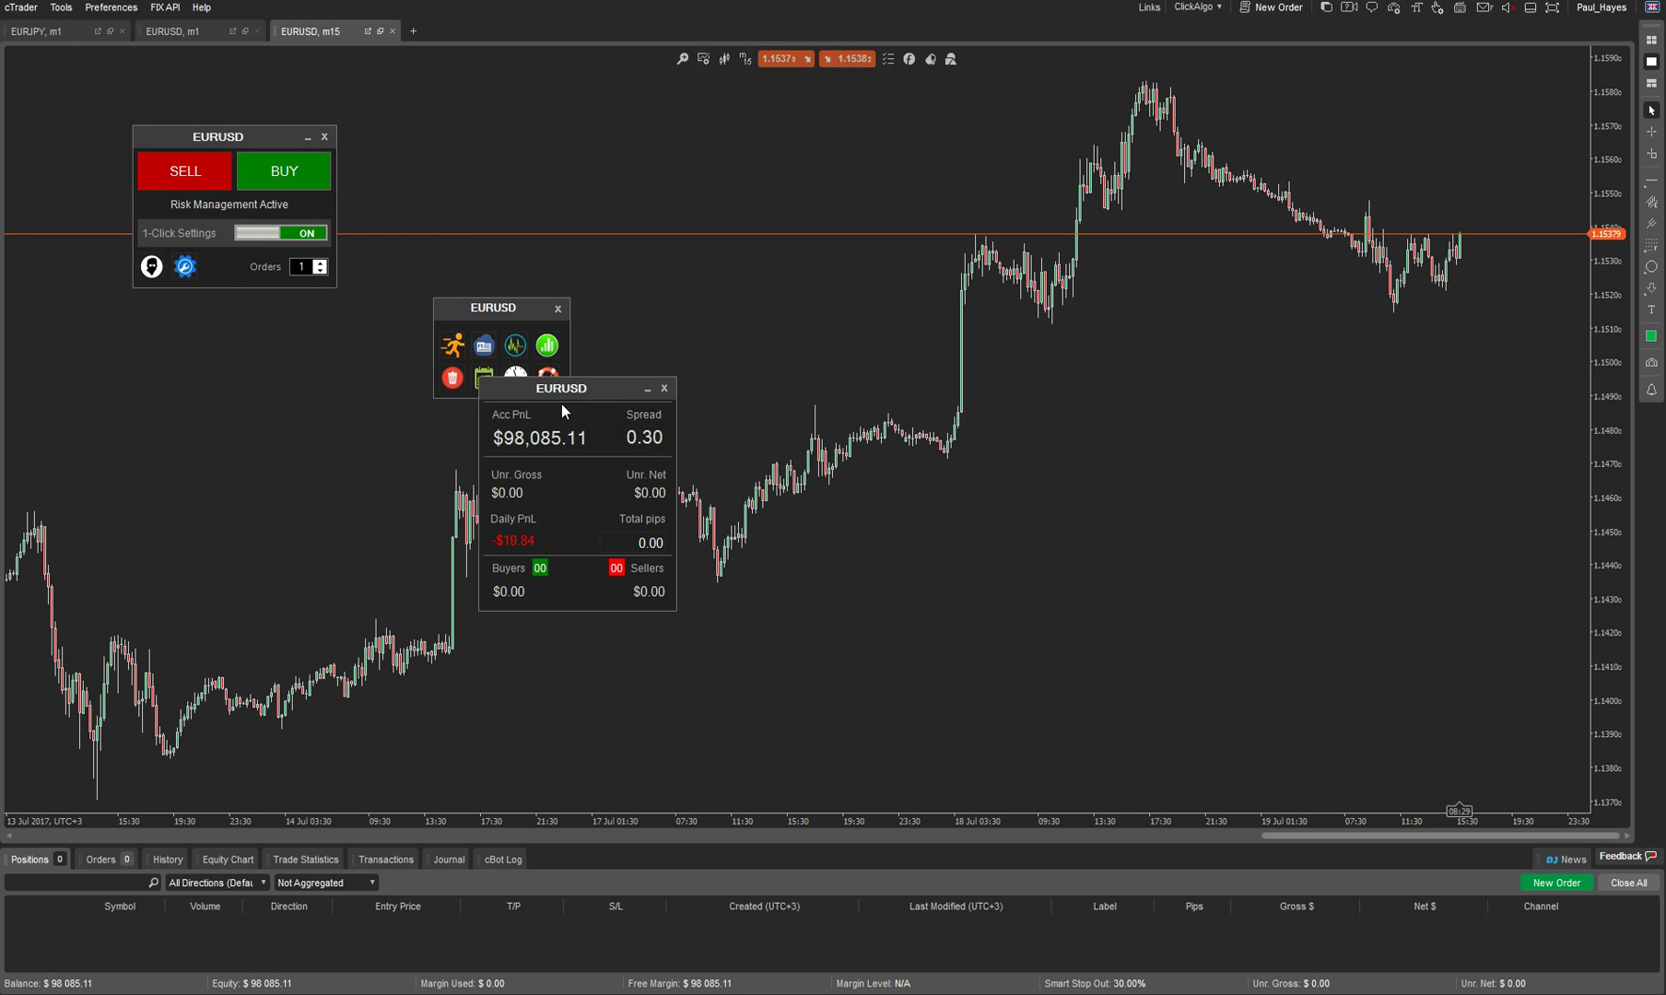
{"action": "left_click_drag", "start_coordinate": [561, 402], "coordinate": [957, 309]}
{"action": "left_click", "coordinate": [288, 171]}
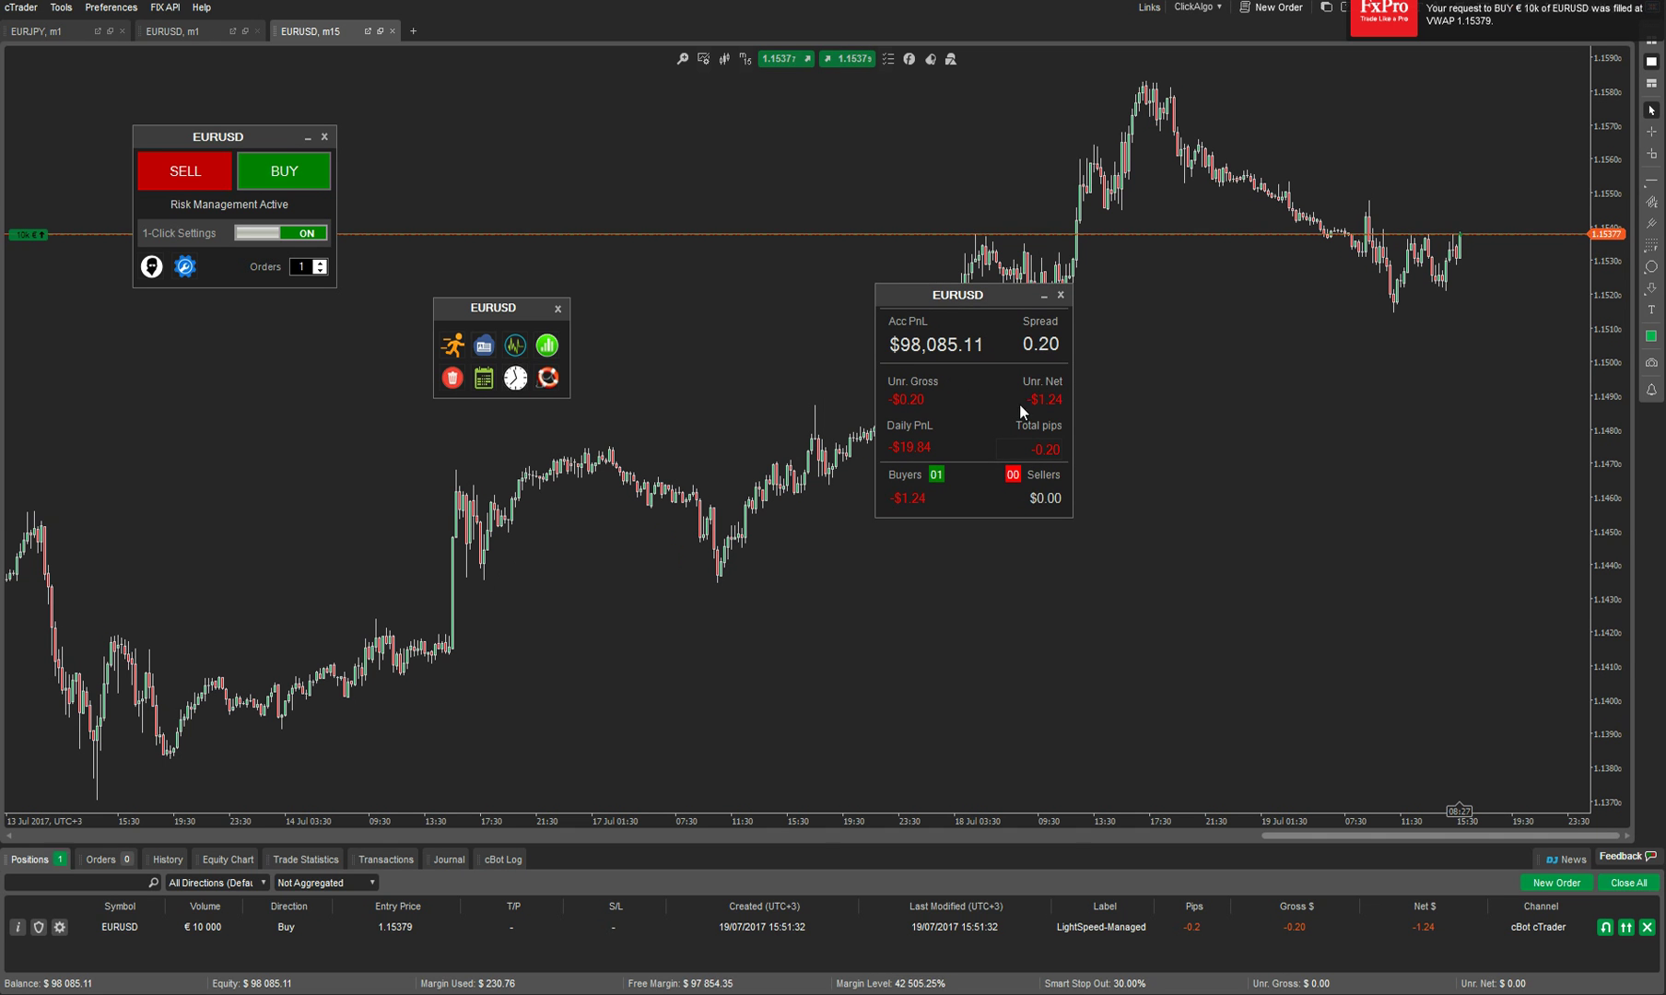
{"action": "left_click_drag", "start_coordinate": [985, 290], "coordinate": [977, 418]}
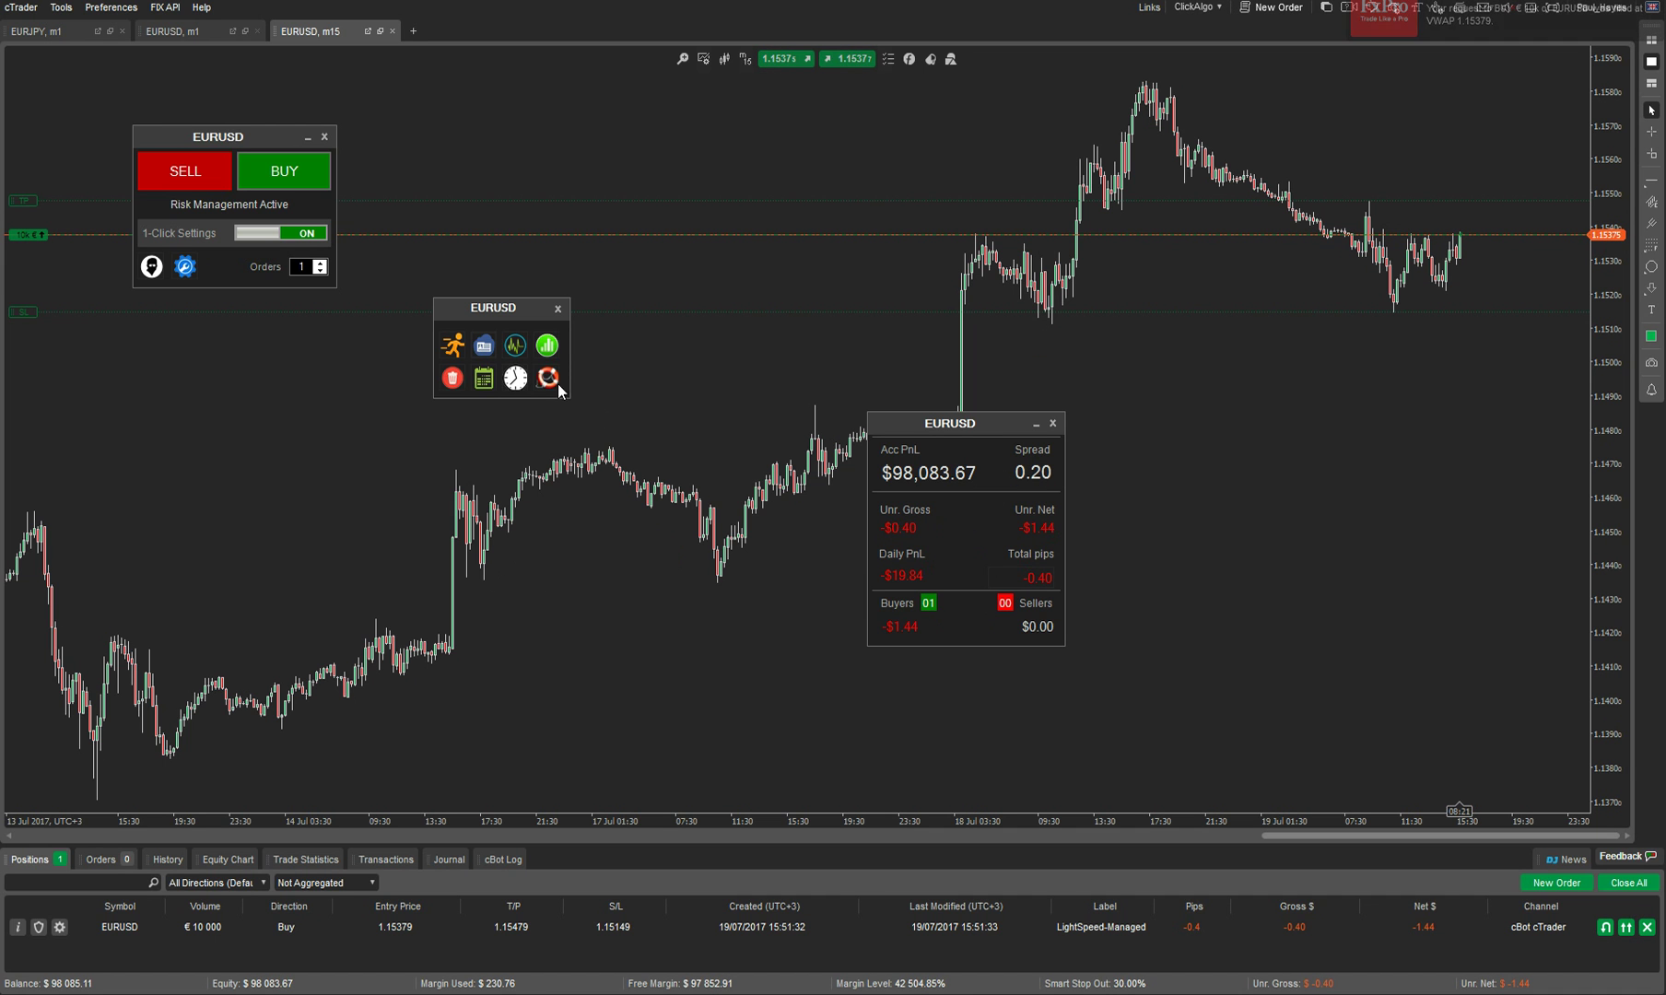
- Open the volatility gauge, move it to the upper right, and lower its alert level to 1
{"action": "left_click", "coordinate": [522, 346]}
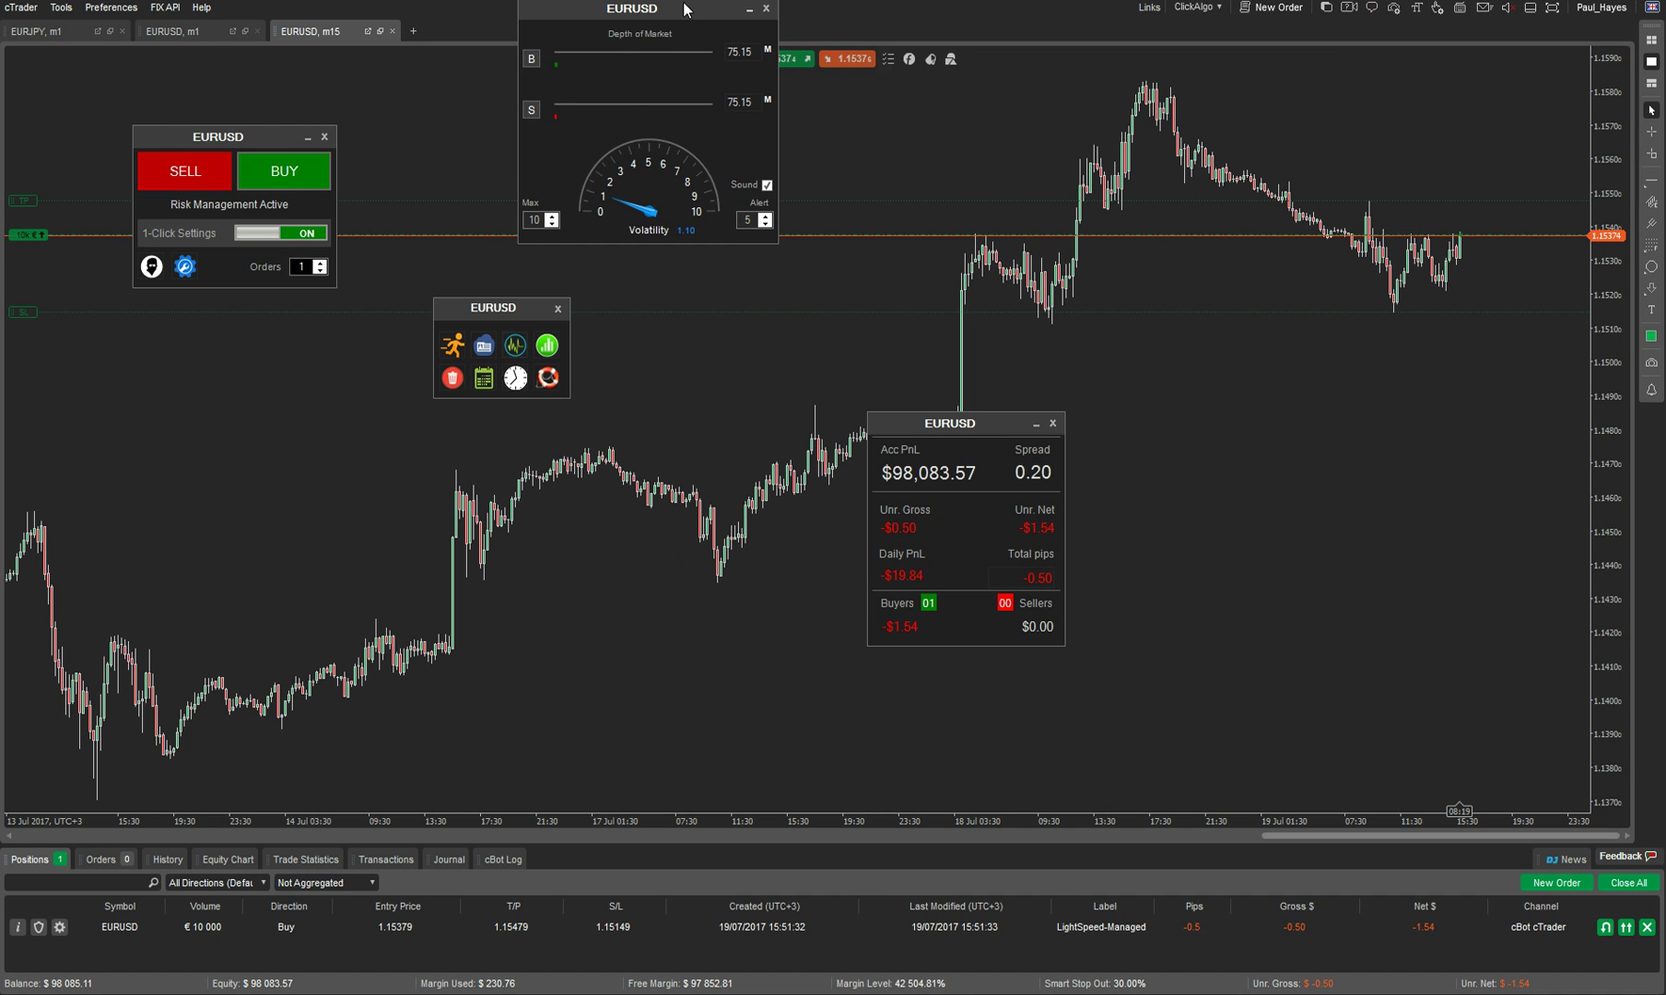
{"action": "left_click_drag", "start_coordinate": [685, 9], "coordinate": [1242, 158]}
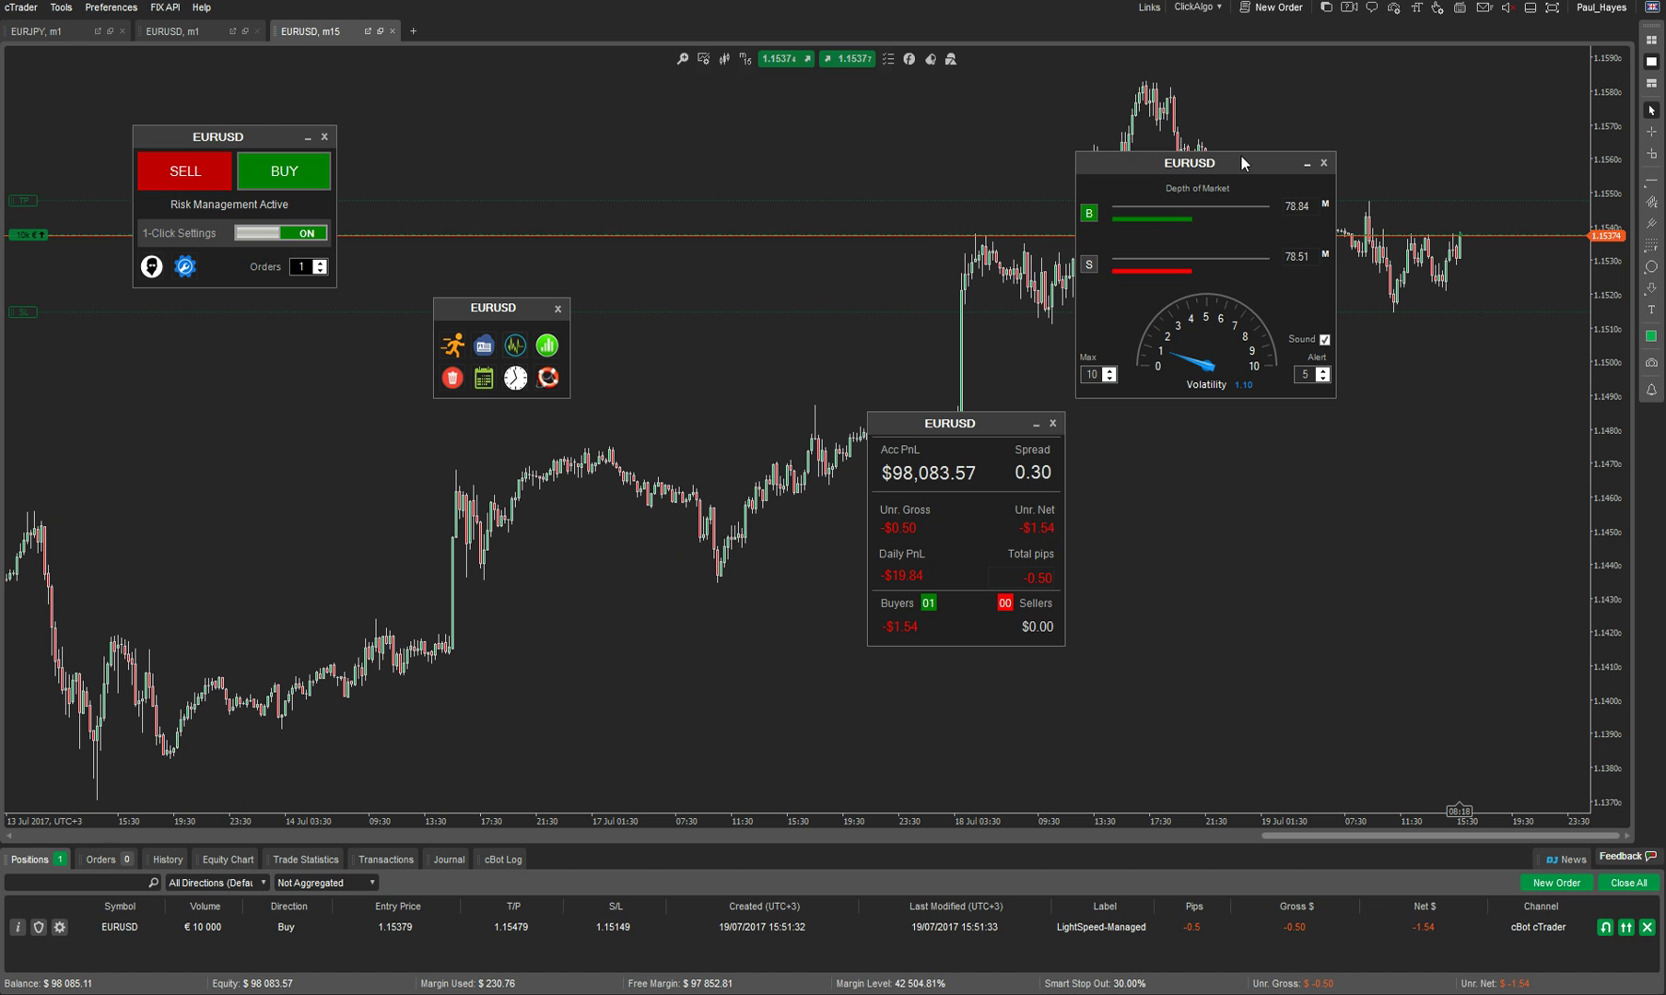
{"action": "left_click", "coordinate": [1324, 378]}
{"action": "left_click", "coordinate": [1323, 377]}
{"action": "left_click", "coordinate": [1323, 378]}
{"action": "left_click", "coordinate": [1324, 378]}
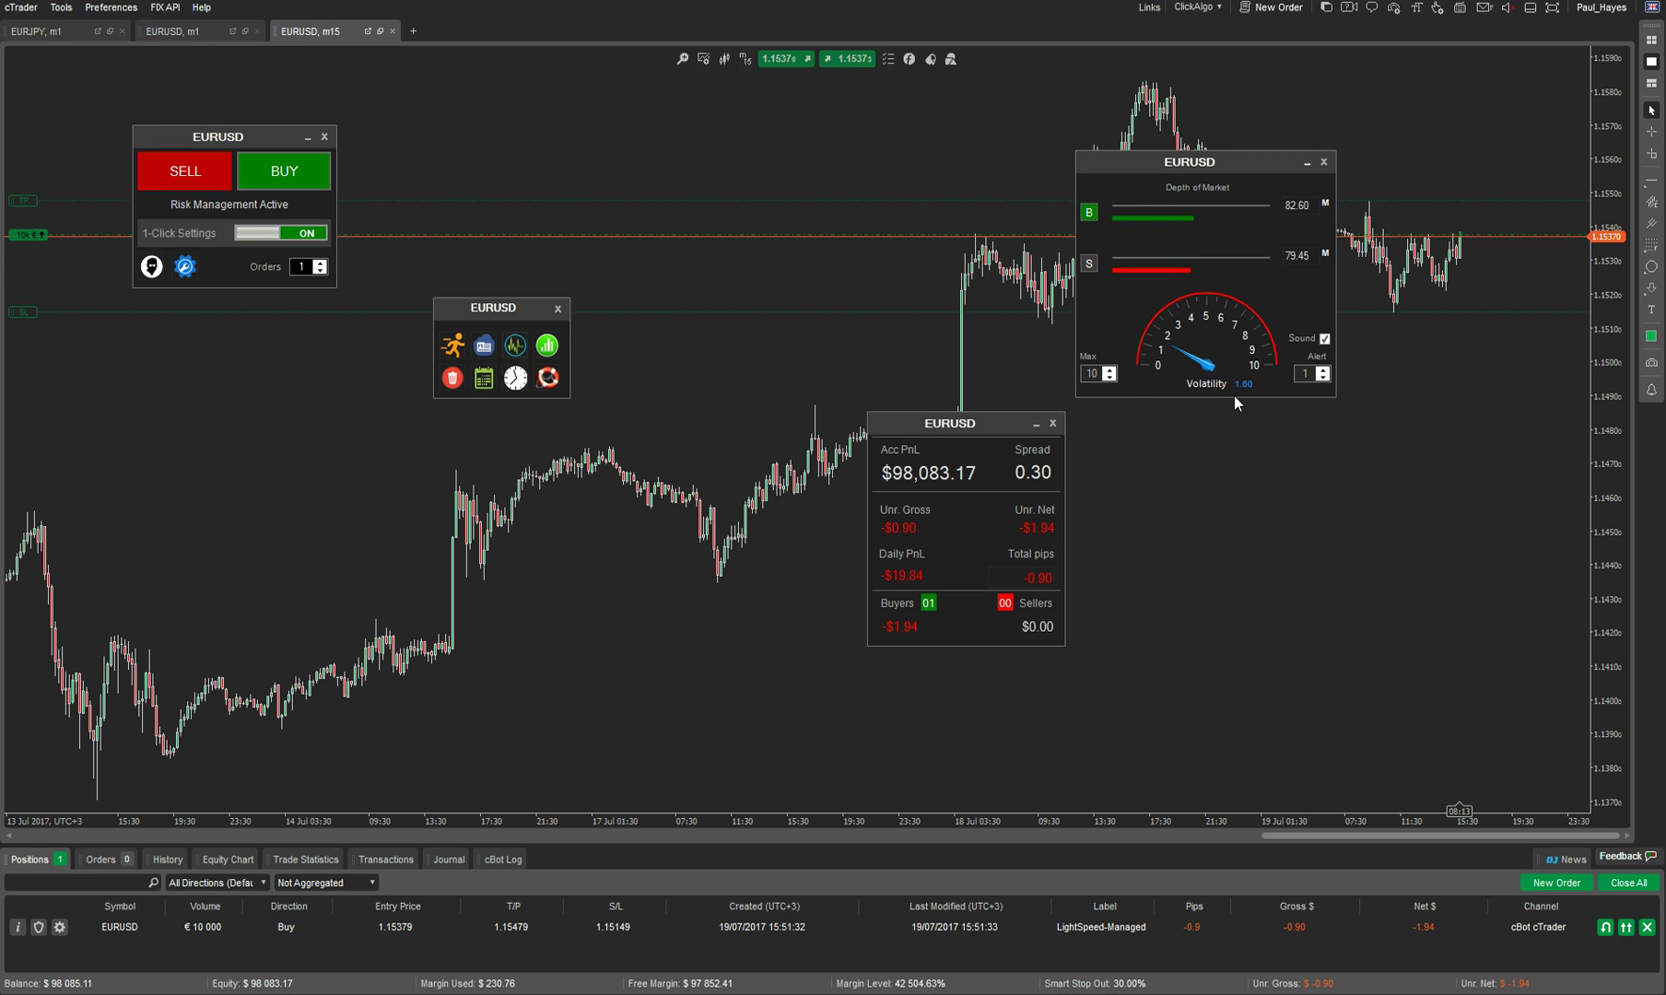
- Raise the gauge's maximum volatility to 15, then bring it down to 8
{"action": "left_click", "coordinate": [1111, 369]}
{"action": "left_click", "coordinate": [1111, 369]}
{"action": "left_click", "coordinate": [1111, 370]}
{"action": "left_click", "coordinate": [1110, 370]}
{"action": "left_click", "coordinate": [1110, 370]}
{"action": "left_click", "coordinate": [1109, 377]}
{"action": "left_click", "coordinate": [1110, 377]}
{"action": "left_click", "coordinate": [1109, 377]}
{"action": "left_click", "coordinate": [1109, 377]}
{"action": "left_click", "coordinate": [1109, 377]}
{"action": "left_click", "coordinate": [1110, 377]}
{"action": "left_click", "coordinate": [1109, 377]}
{"action": "left_click", "coordinate": [1109, 377]}
{"action": "left_click", "coordinate": [1110, 377]}
{"action": "left_click", "coordinate": [1110, 376]}
{"action": "left_click", "coordinate": [1110, 377]}
{"action": "left_click", "coordinate": [1110, 377]}
{"action": "left_click", "coordinate": [1109, 377]}
{"action": "left_click", "coordinate": [1110, 377]}
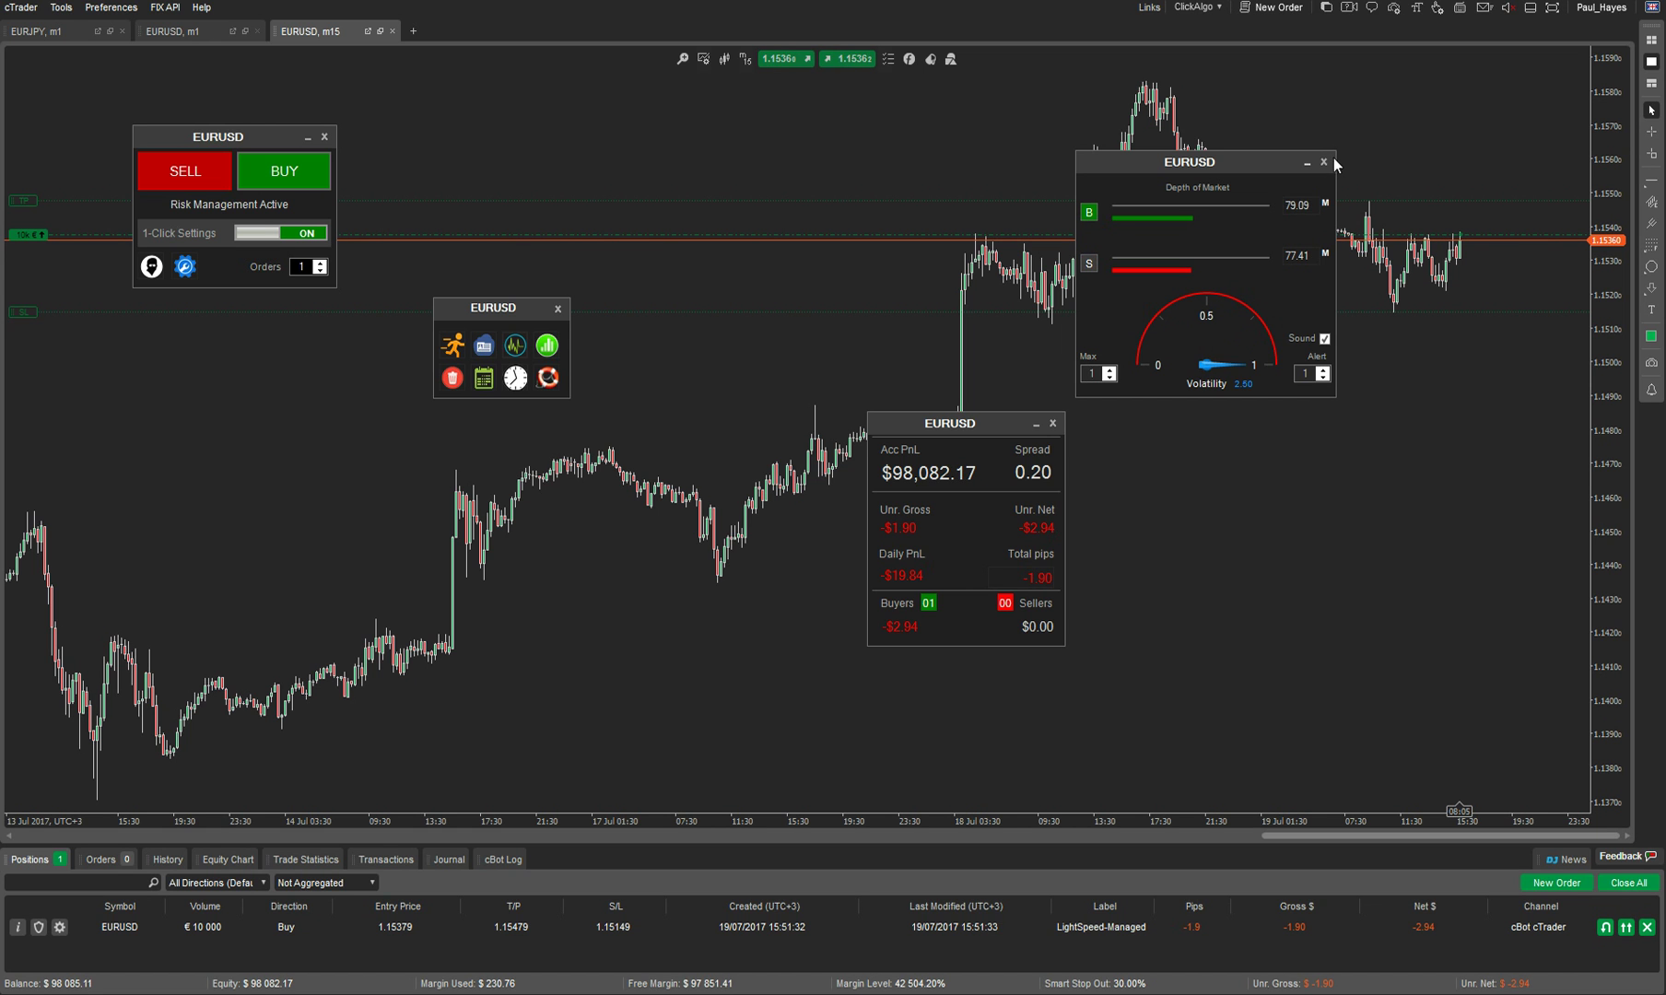
- Turn off the alert sound, set the gauge maximum to 4, and open Live Forex Rates
{"action": "left_click", "coordinate": [1324, 339]}
{"action": "left_click", "coordinate": [1109, 370]}
{"action": "left_click", "coordinate": [1109, 370]}
{"action": "left_click", "coordinate": [1110, 370]}
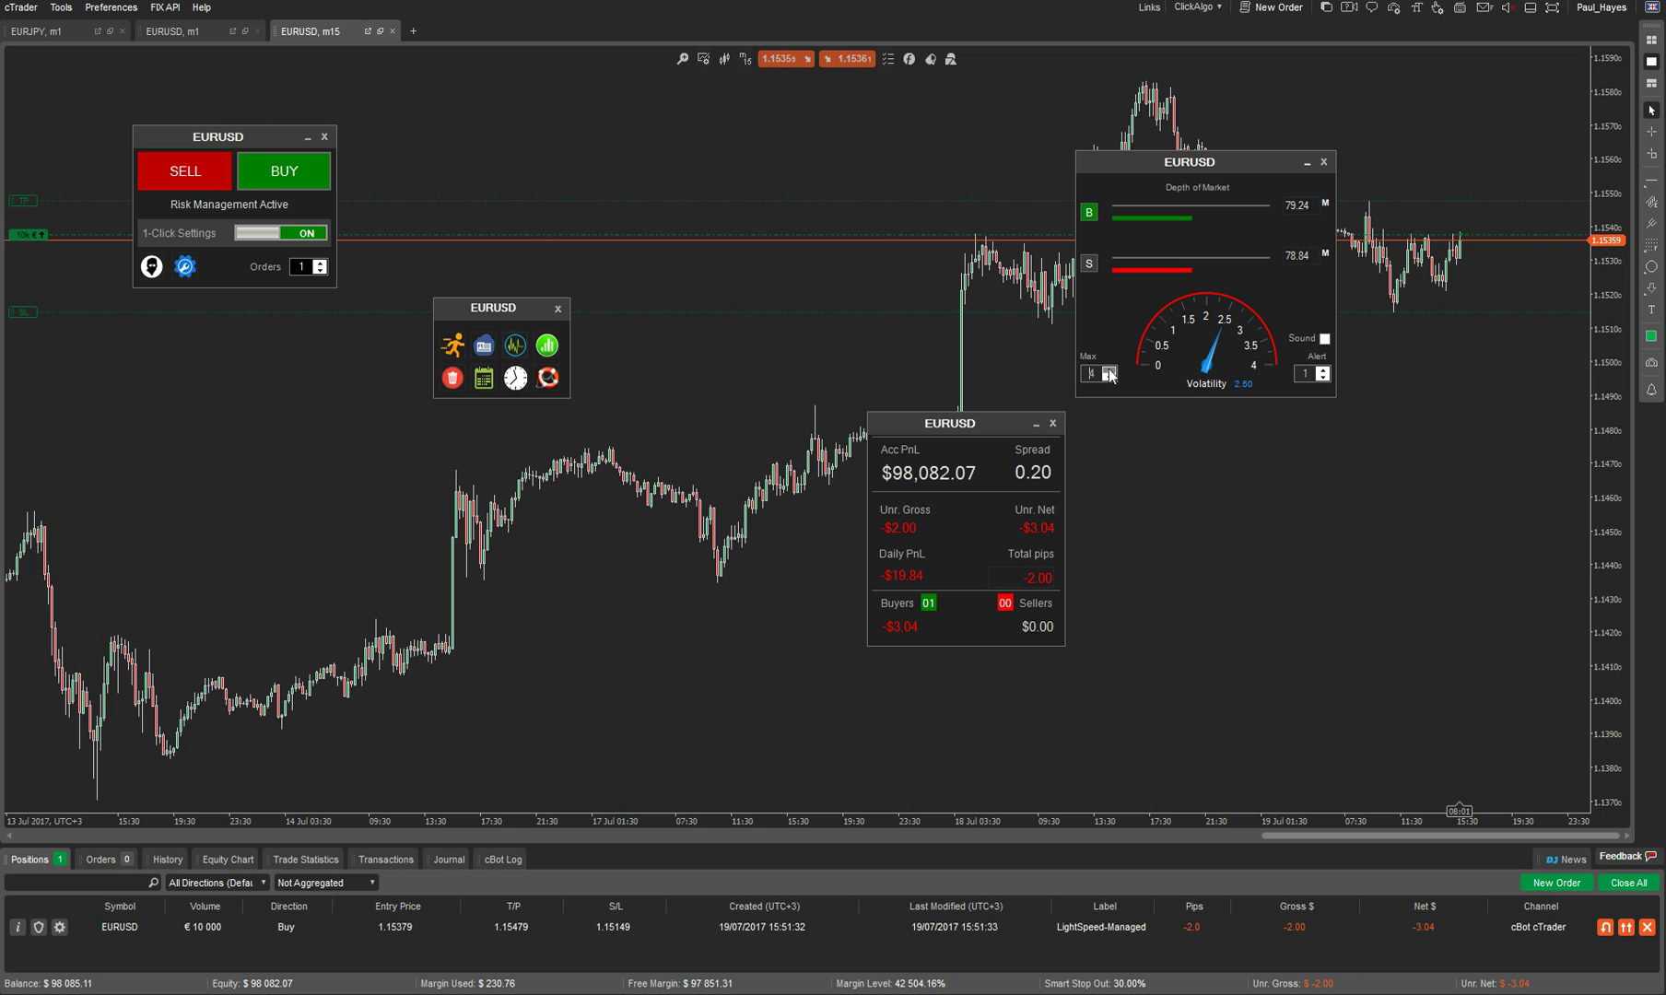
{"action": "left_click", "coordinate": [547, 346]}
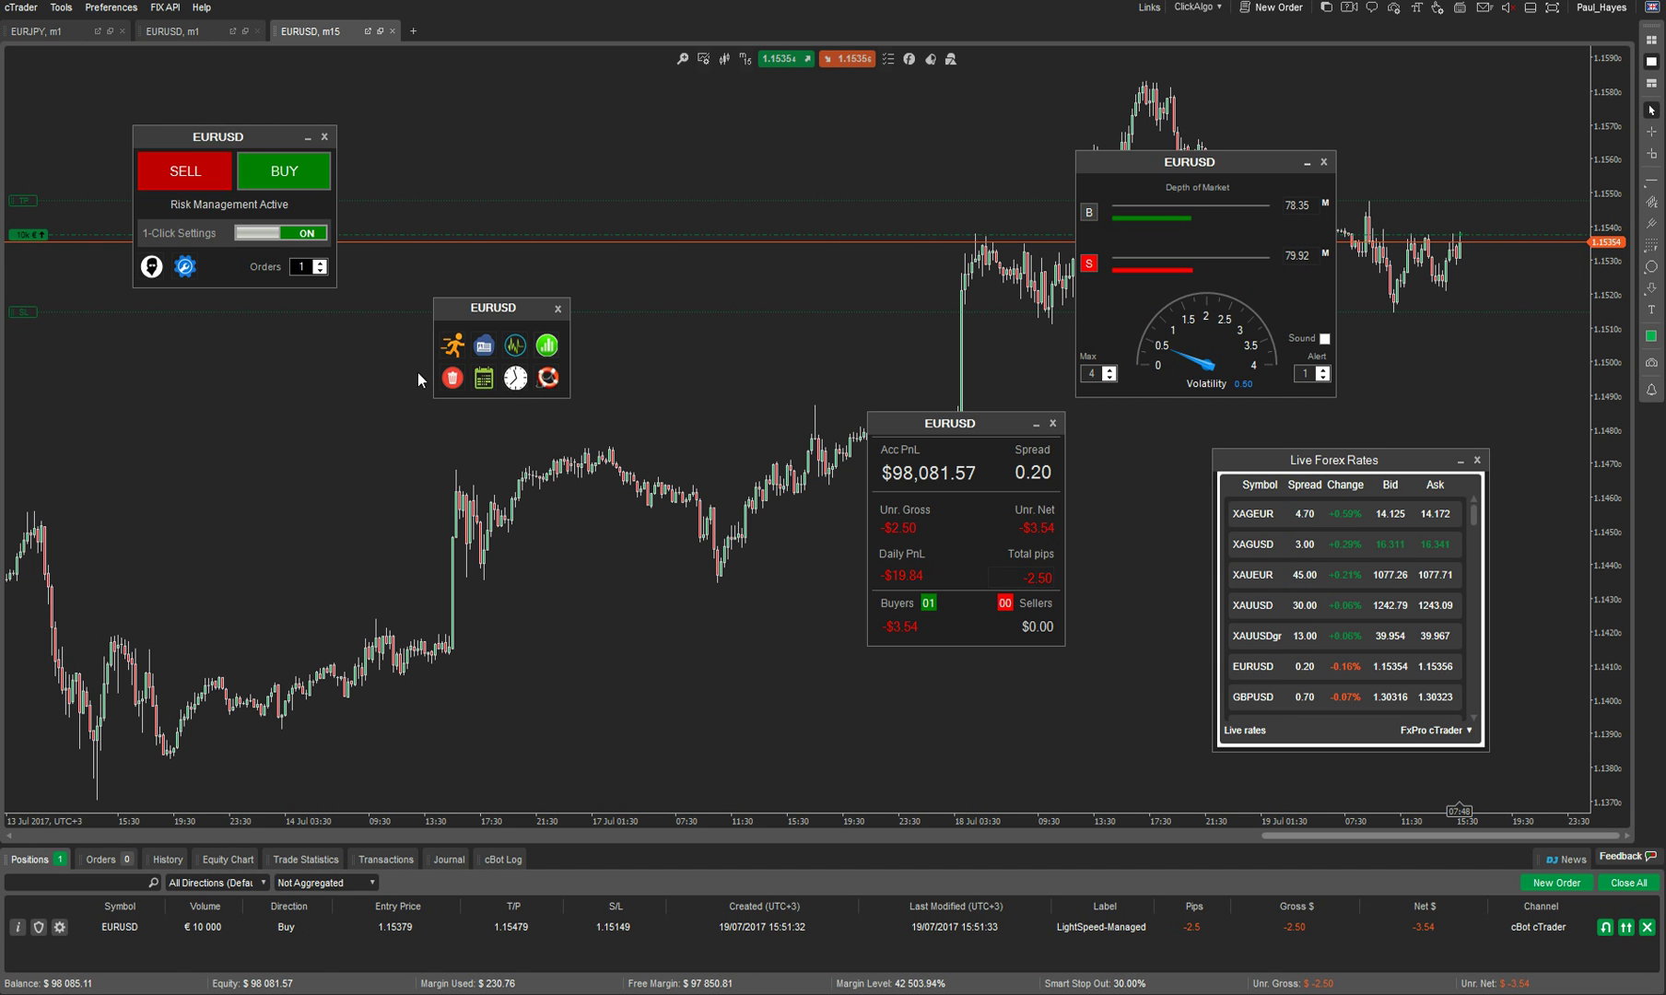
- Open the position-closing panel and move it toward the upper centre of the chart
{"action": "left_click", "coordinate": [456, 378]}
{"action": "left_click_drag", "start_coordinate": [615, 38], "coordinate": [692, 223]}
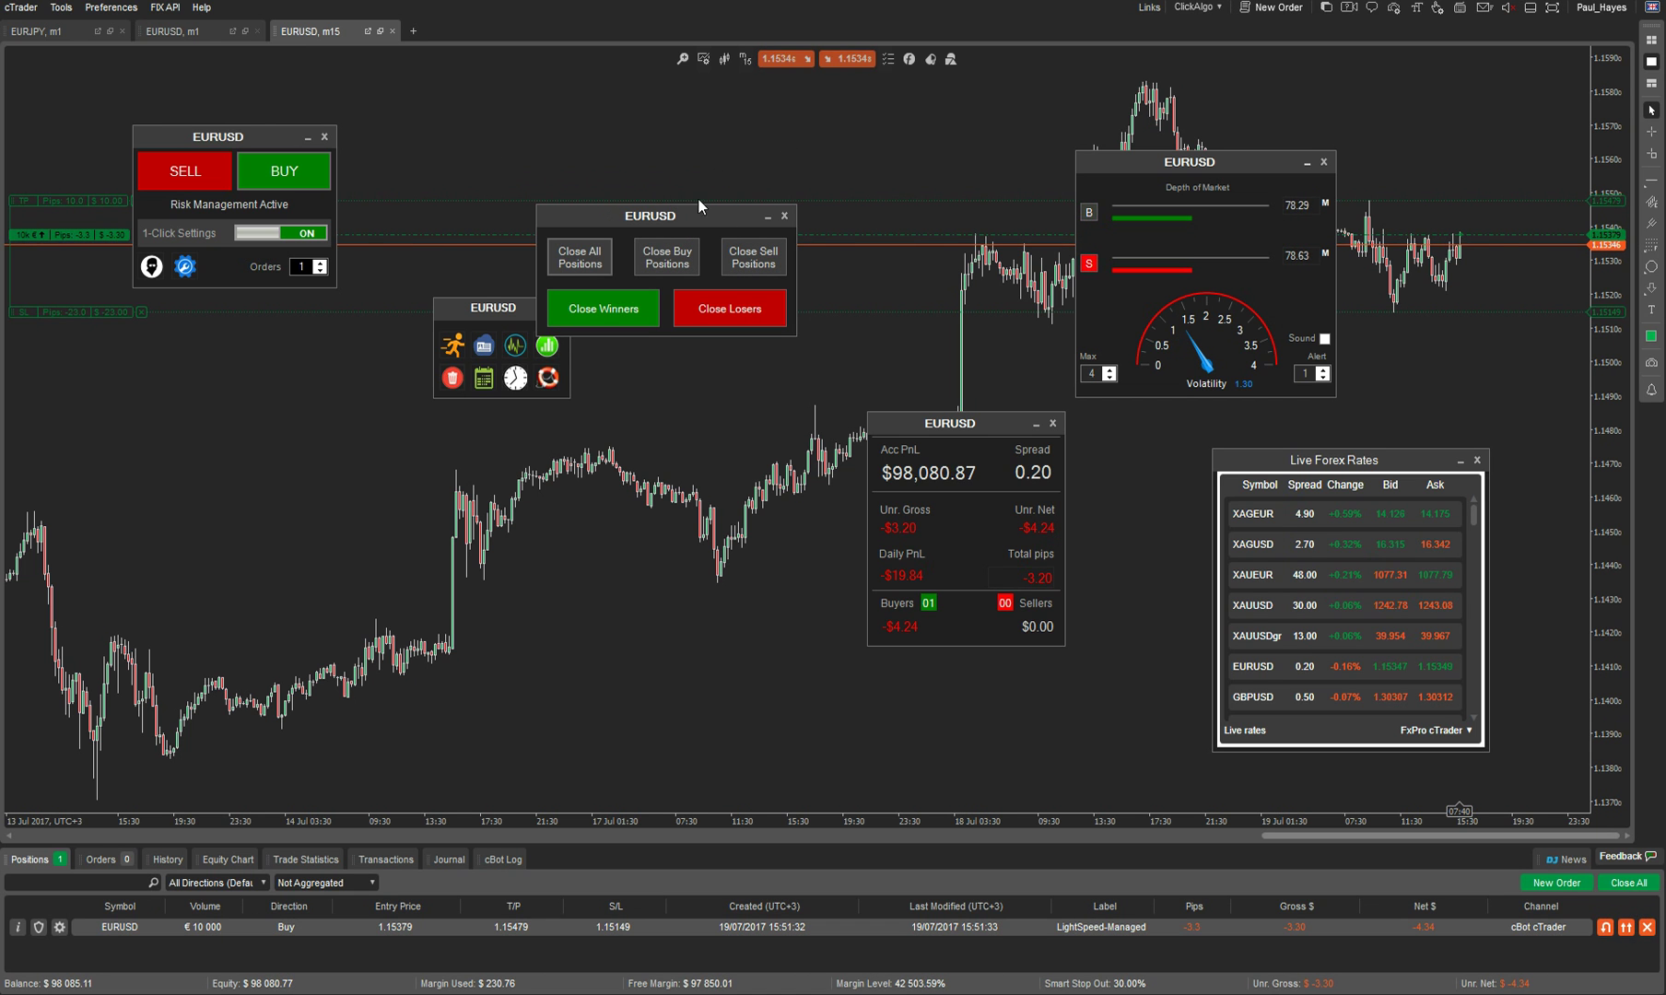
{"action": "left_click_drag", "start_coordinate": [689, 214], "coordinate": [741, 154]}
- Open the economic calendar and expand the Germany 30-y Bond Auction details
{"action": "left_click", "coordinate": [476, 383]}
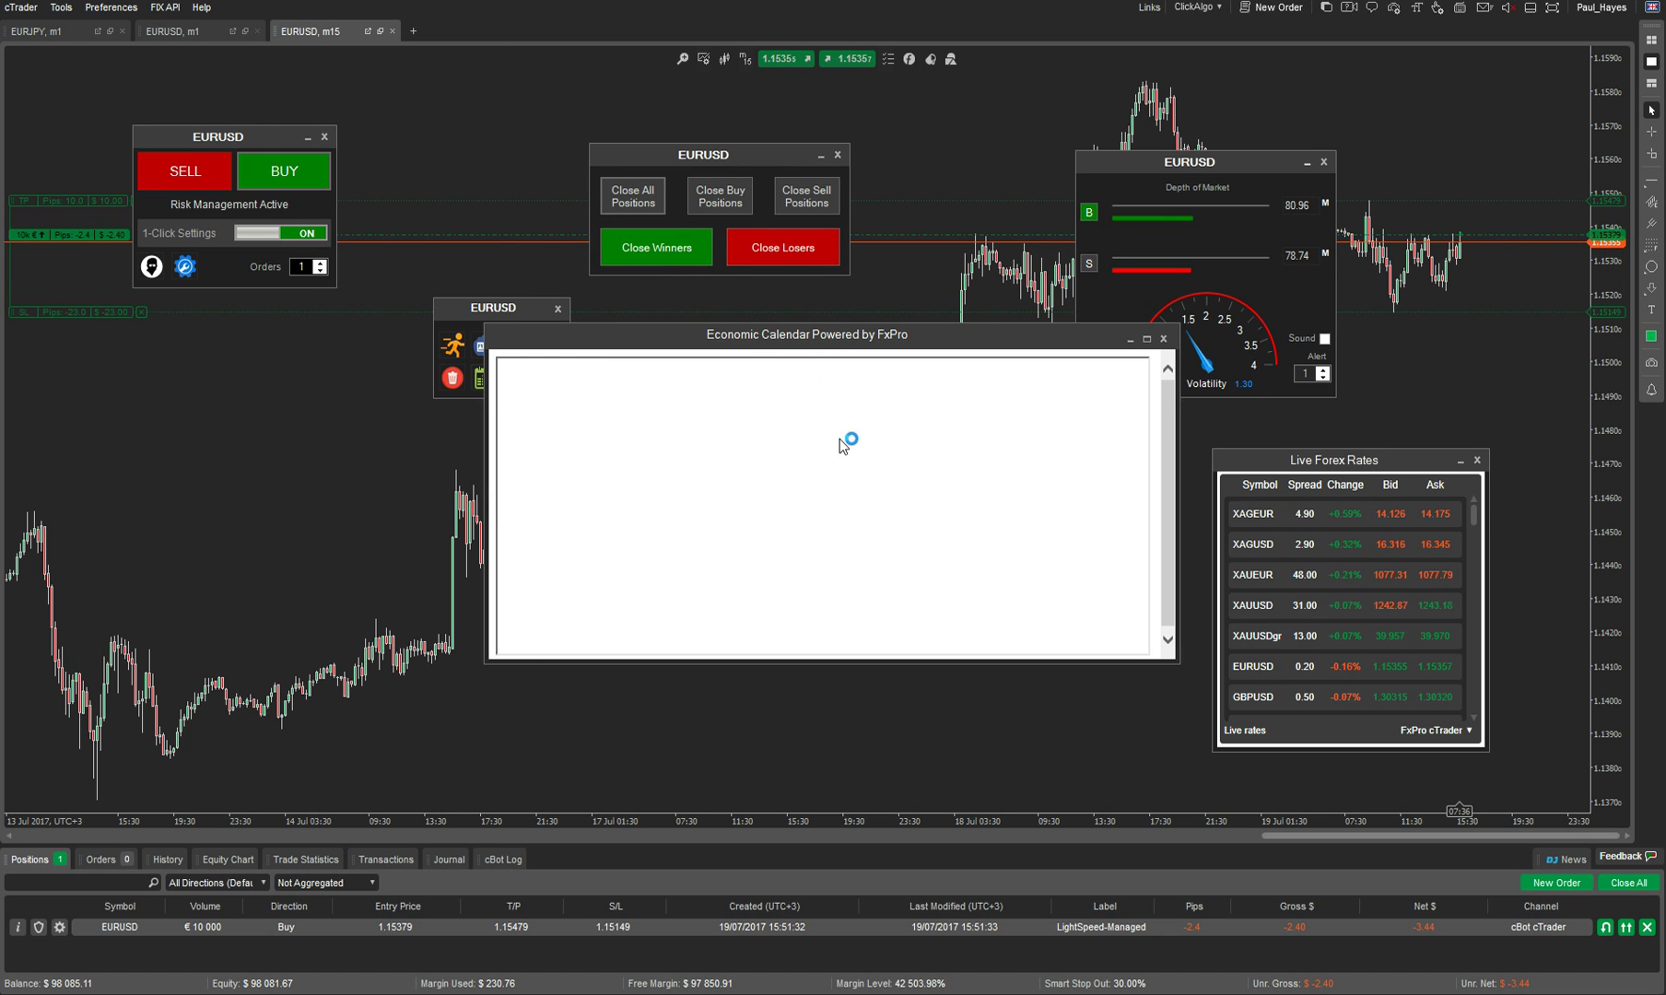
{"action": "scroll", "coordinate": [840, 448], "scroll_direction": "down", "scroll_amount": 3}
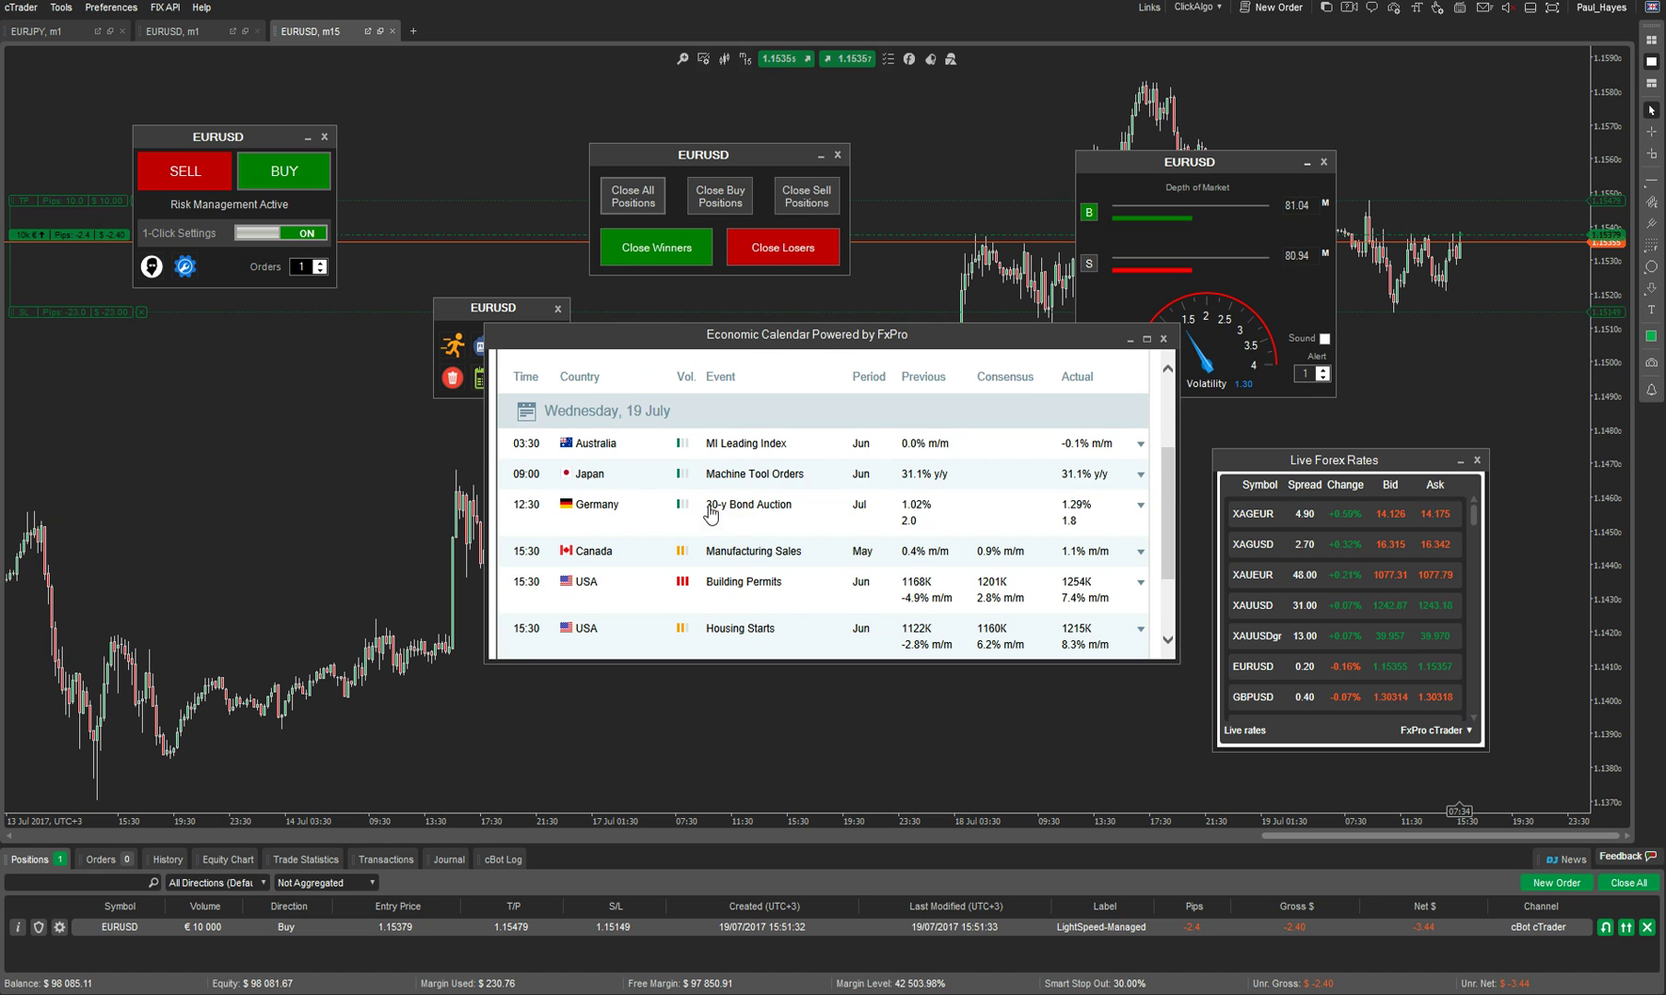
{"action": "left_click", "coordinate": [709, 510]}
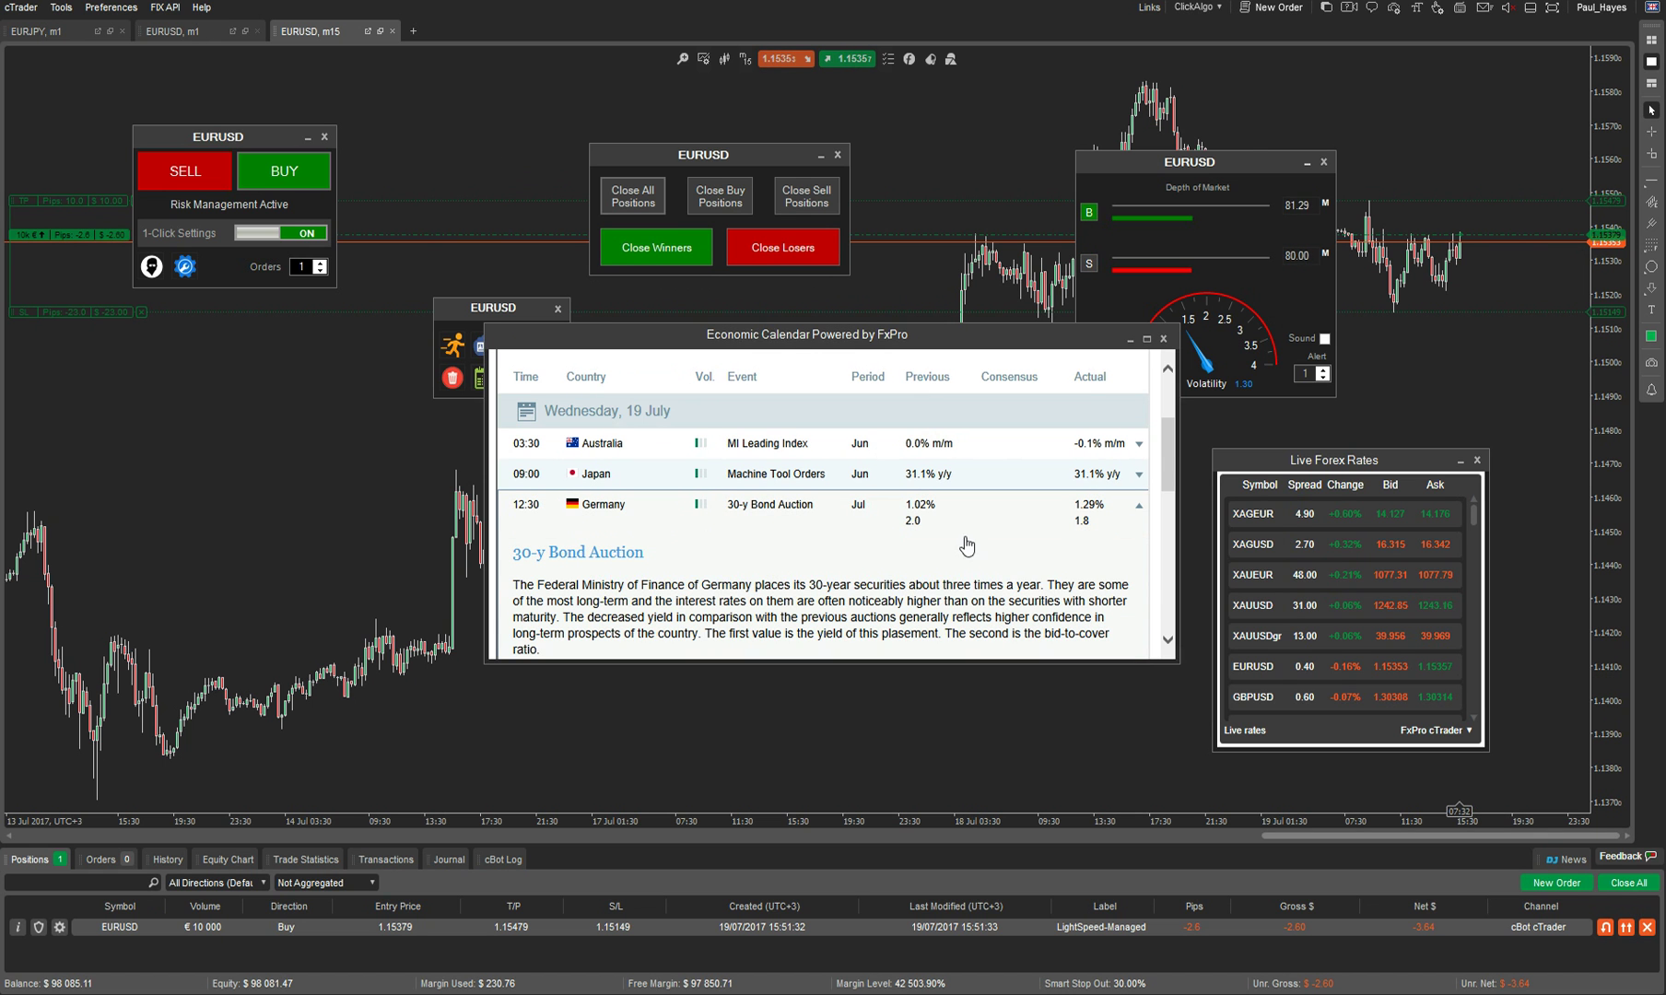
{"action": "left_click", "coordinate": [1150, 339]}
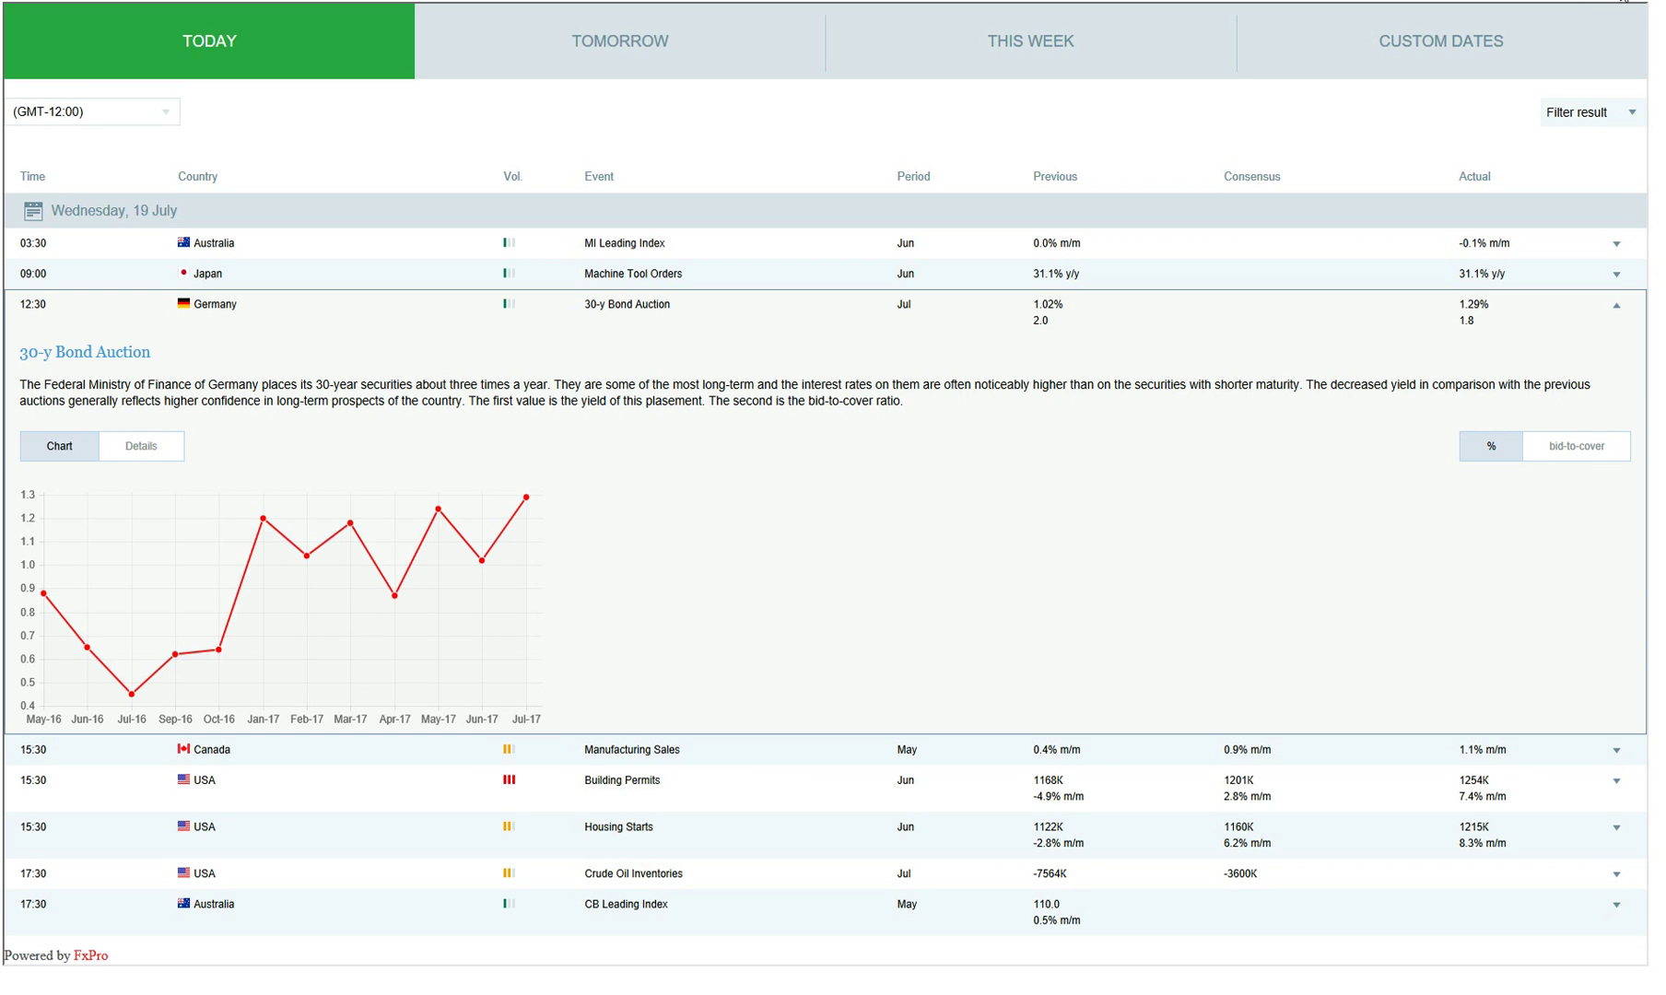
{"action": "left_click", "coordinate": [1624, 3]}
- Narrow the calendar, place it lower left, and collapse the bond auction details
{"action": "scroll", "coordinate": [1135, 507], "scroll_direction": "down", "scroll_amount": 3}
{"action": "left_click_drag", "start_coordinate": [1179, 507], "coordinate": [1031, 507]}
{"action": "left_click_drag", "start_coordinate": [770, 349], "coordinate": [301, 583]}
{"action": "left_click", "coordinate": [147, 743]}
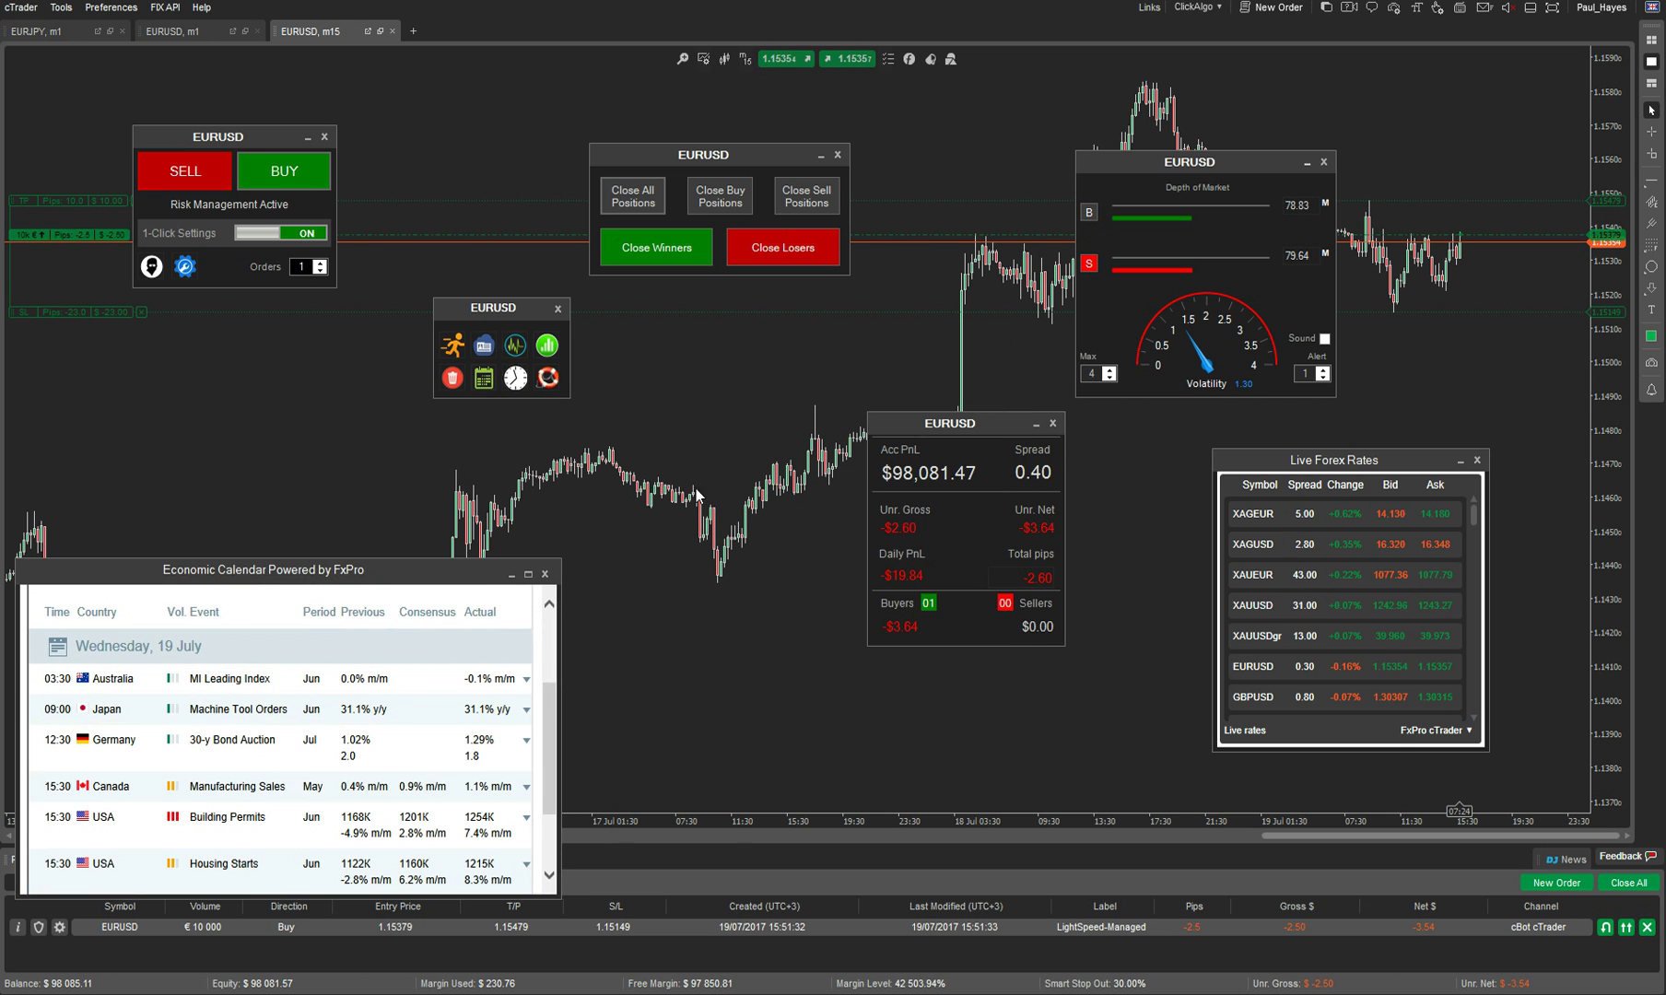
- Add a Local Time clock and a second clock set to Frankfurt, then move it lower
{"action": "left_click", "coordinate": [516, 380]}
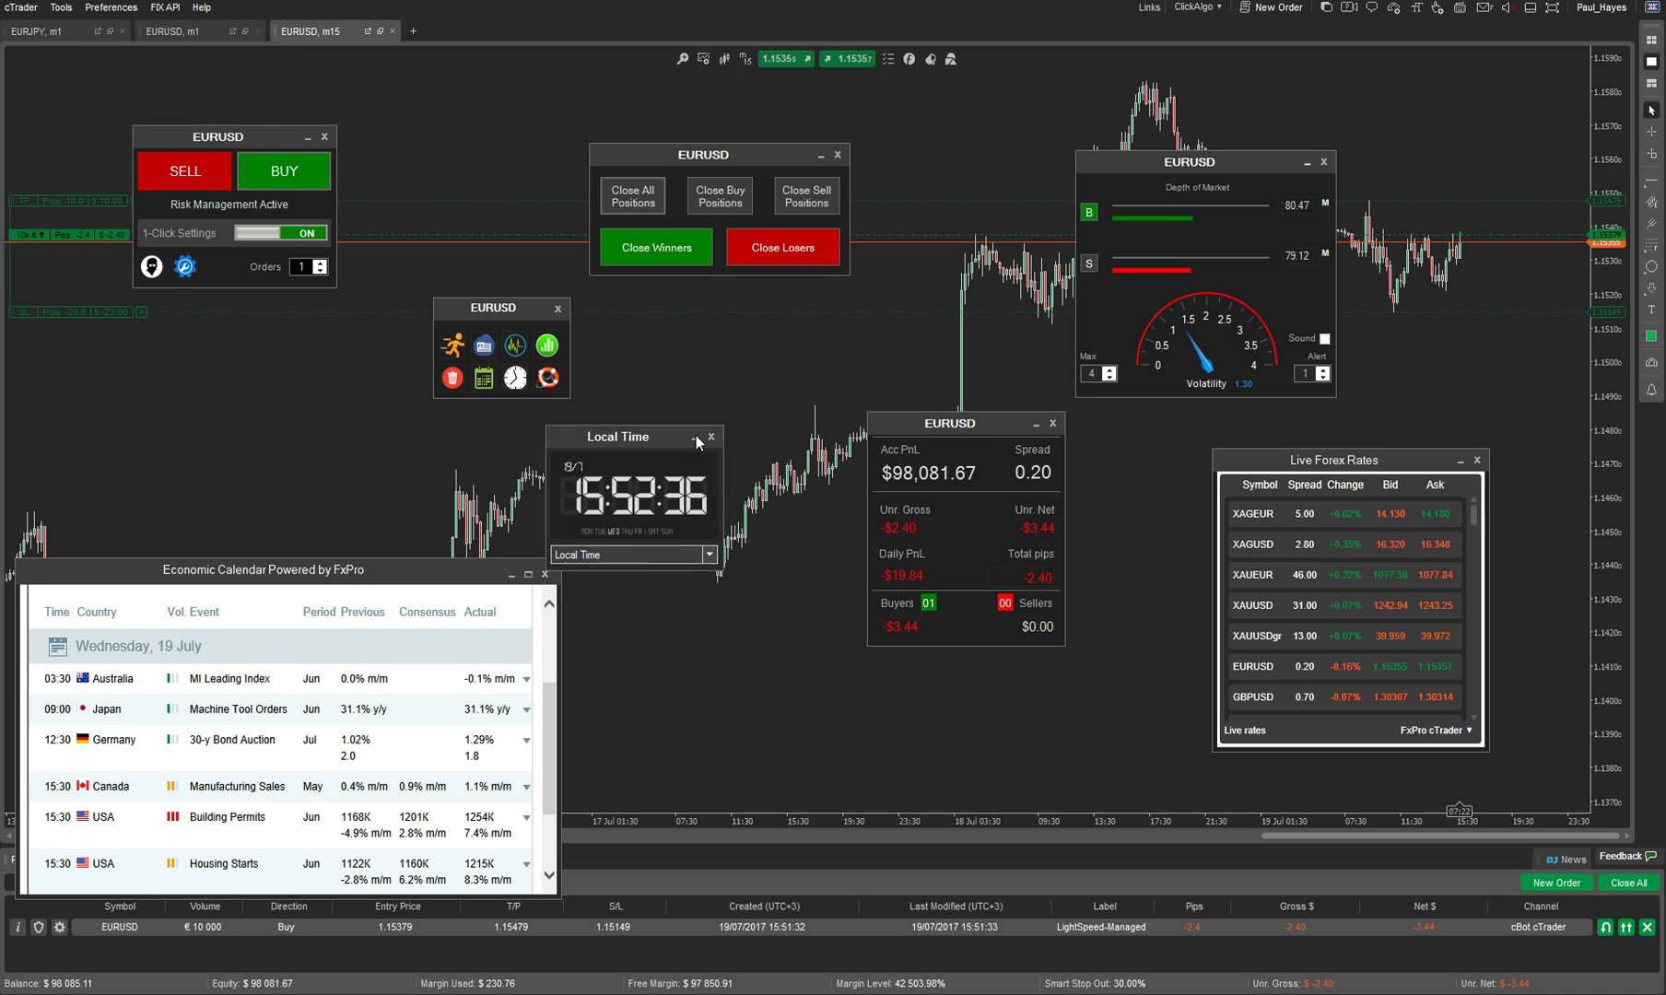
{"action": "left_click", "coordinate": [504, 382]}
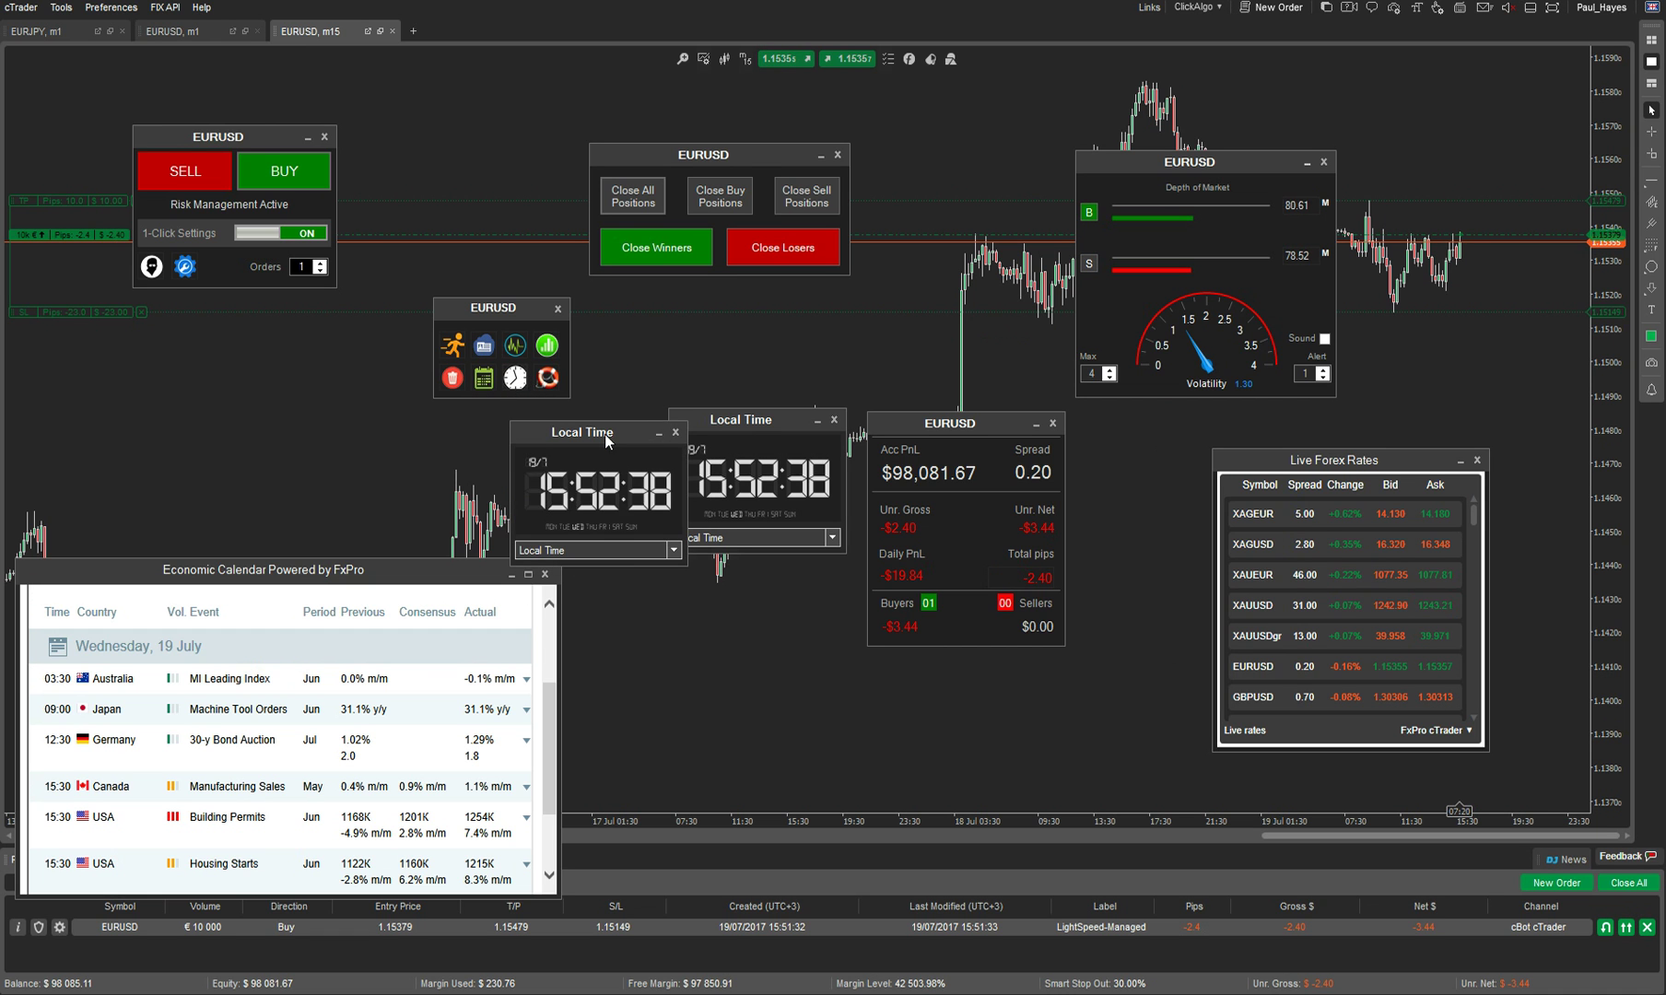
{"action": "left_click", "coordinate": [758, 677]}
{"action": "left_click", "coordinate": [736, 736]}
{"action": "left_click", "coordinate": [803, 679]}
{"action": "left_click", "coordinate": [766, 744]}
{"action": "left_click_drag", "start_coordinate": [648, 564], "coordinate": [657, 626]}
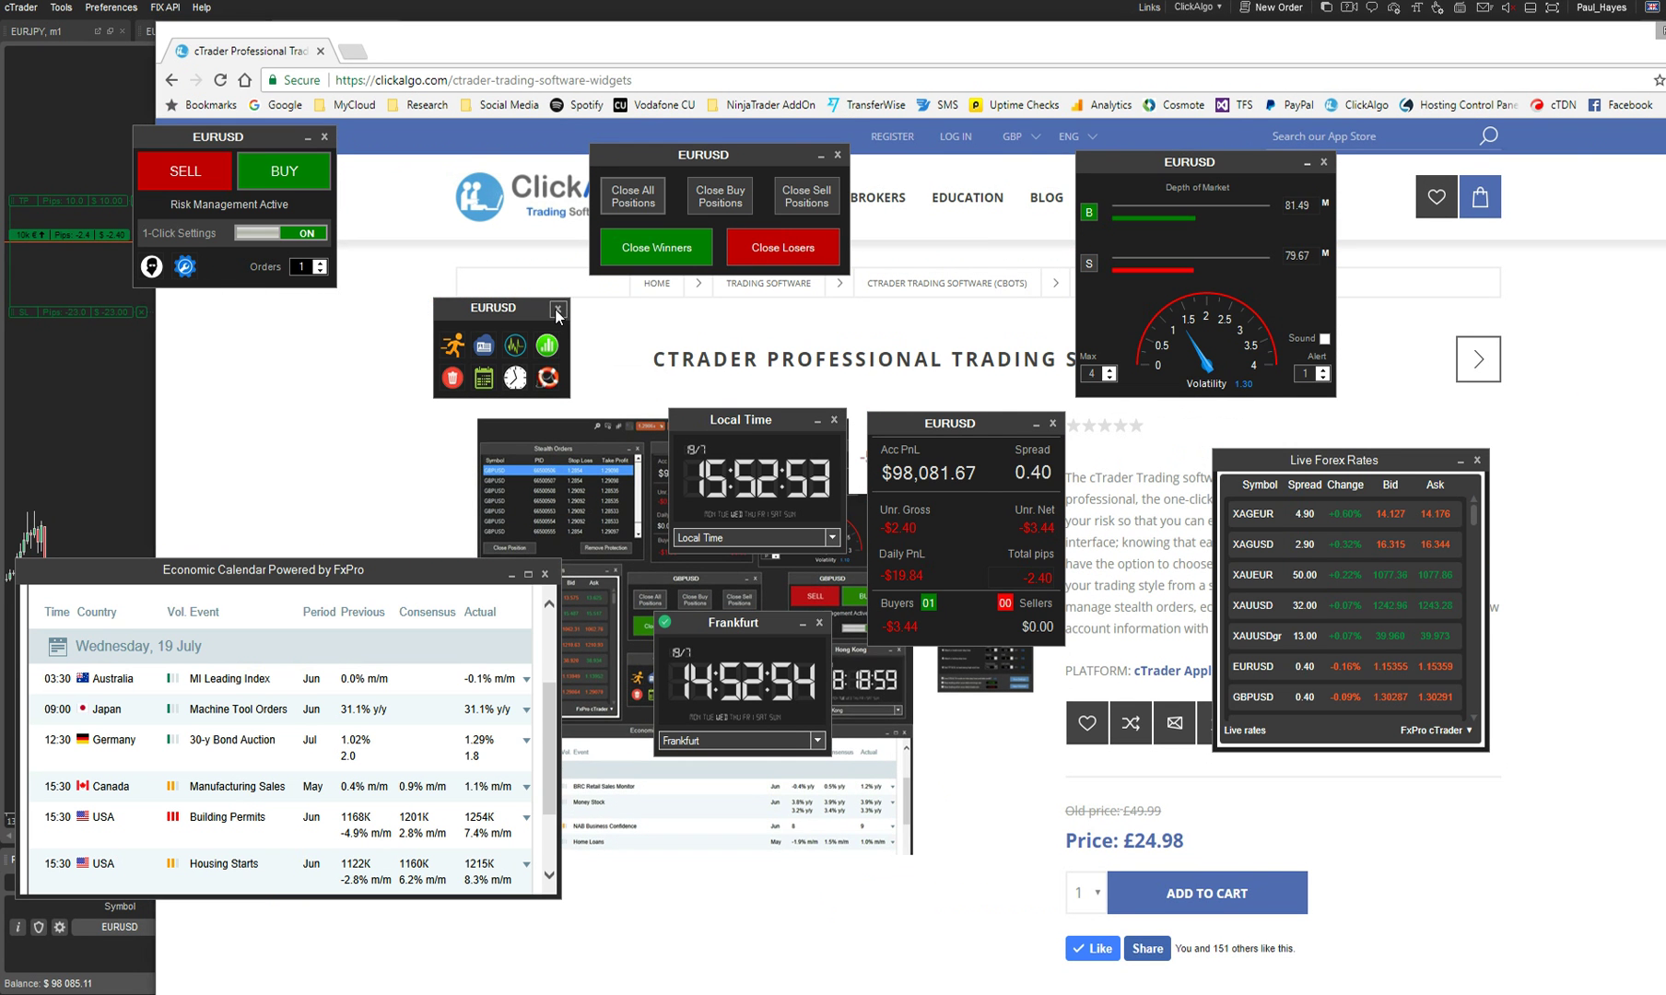
- Close all cTrader widgets, maximize Chrome, and scroll down to the Widget List
{"action": "left_click", "coordinate": [557, 308]}
{"action": "left_click", "coordinate": [730, 544]}
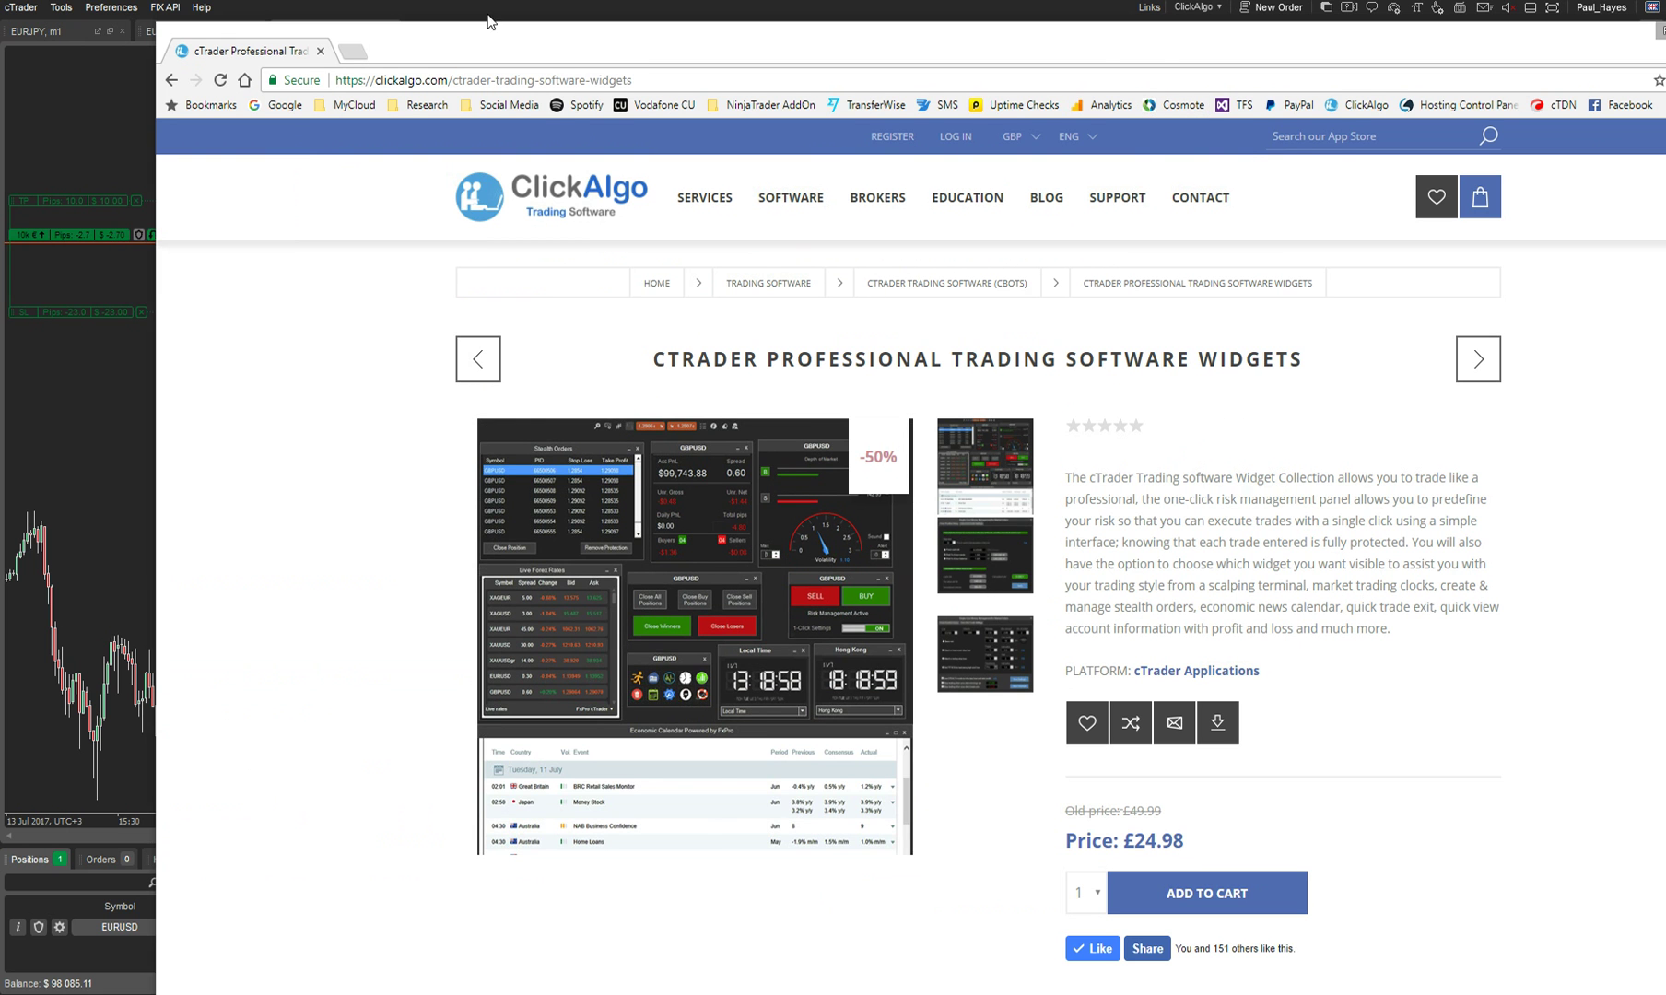
{"action": "double_click", "coordinate": [475, 32]}
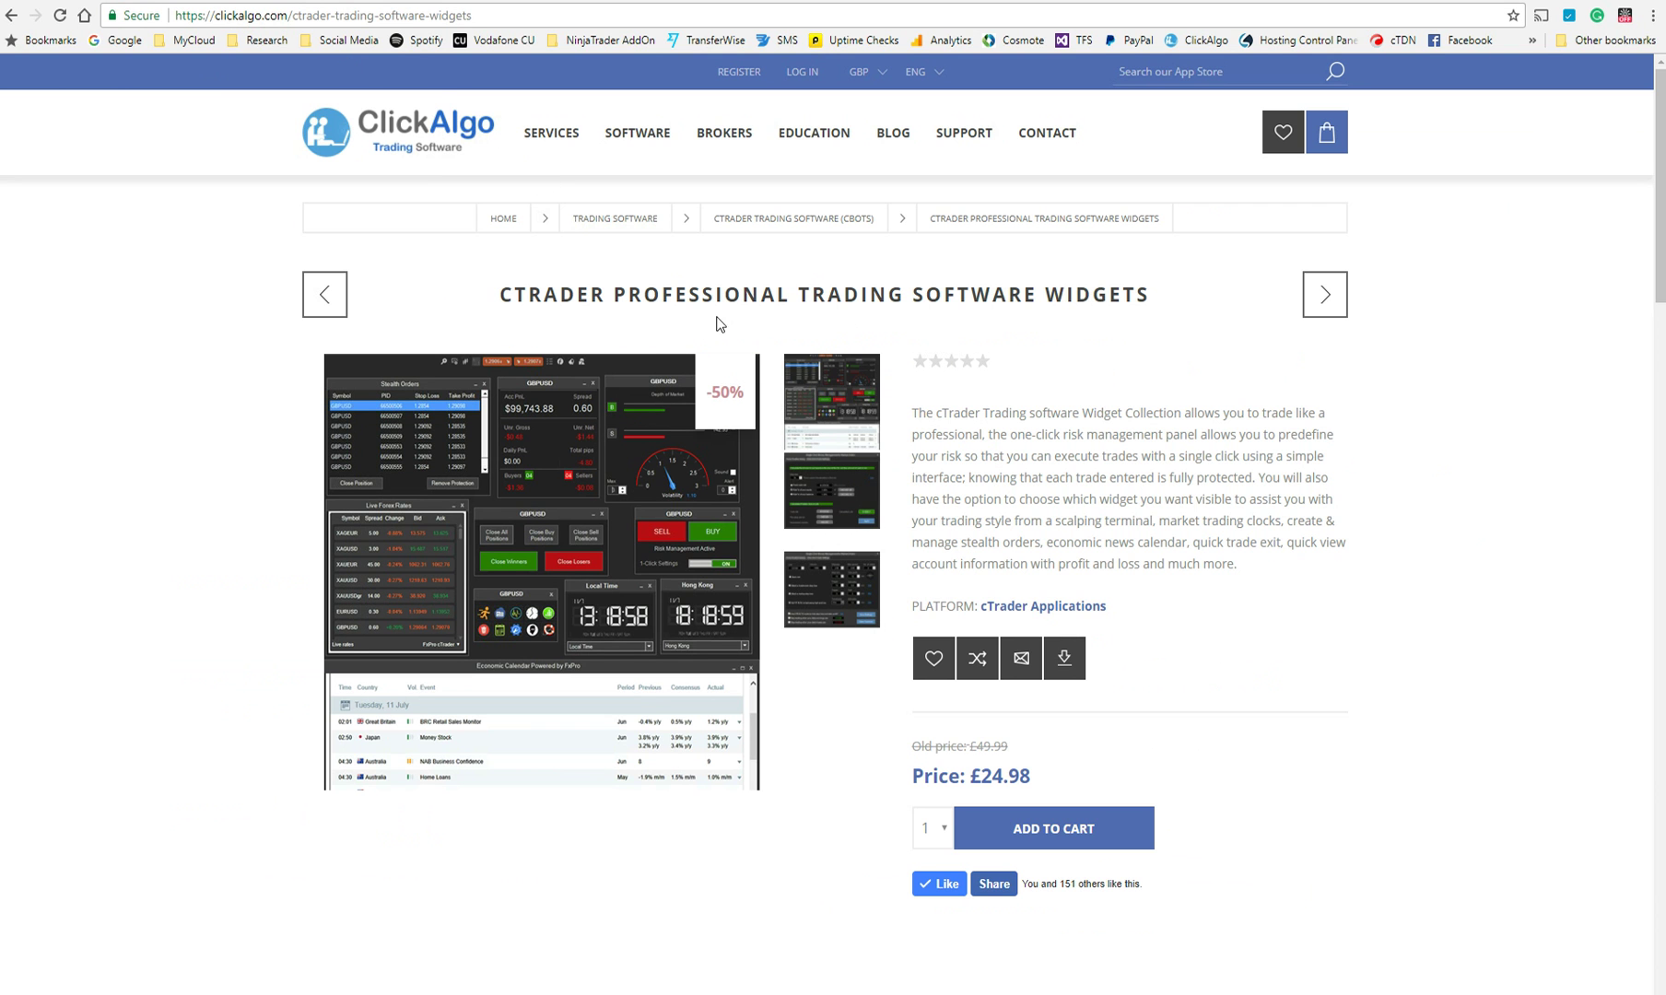
{"action": "scroll", "coordinate": [1229, 425], "scroll_direction": "down", "scroll_amount": 3}
{"action": "scroll", "coordinate": [1229, 429], "scroll_direction": "down", "scroll_amount": 5}
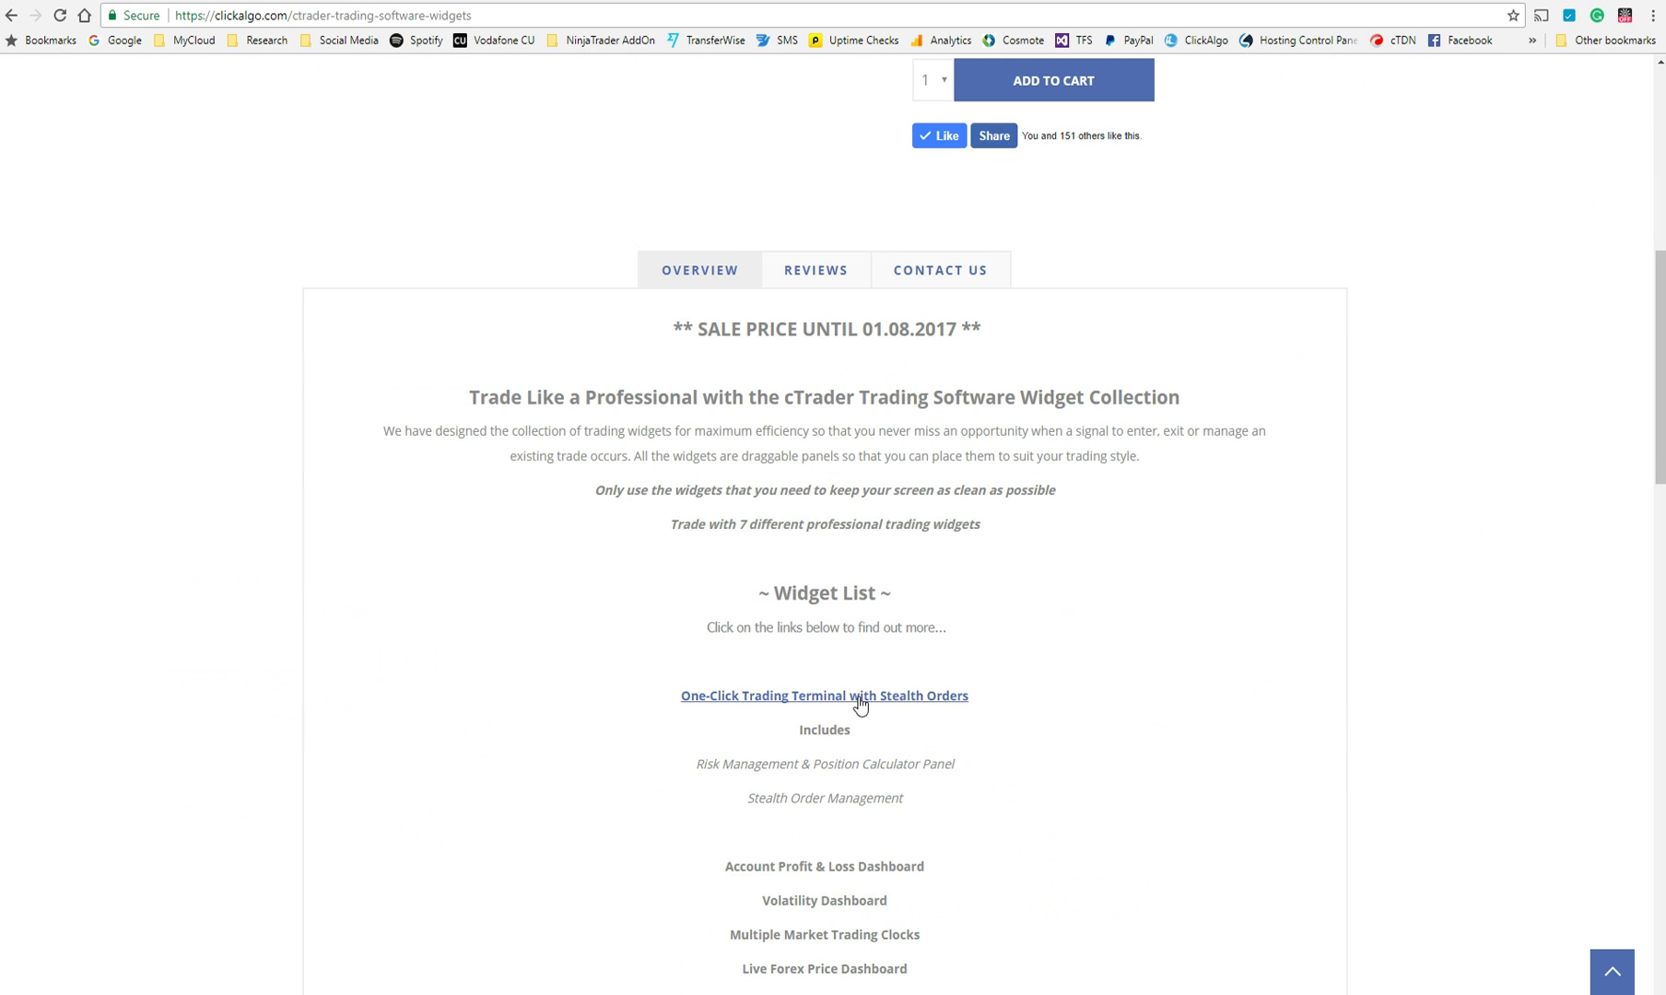
{"action": "scroll", "coordinate": [916, 720], "scroll_direction": "down", "scroll_amount": 2}
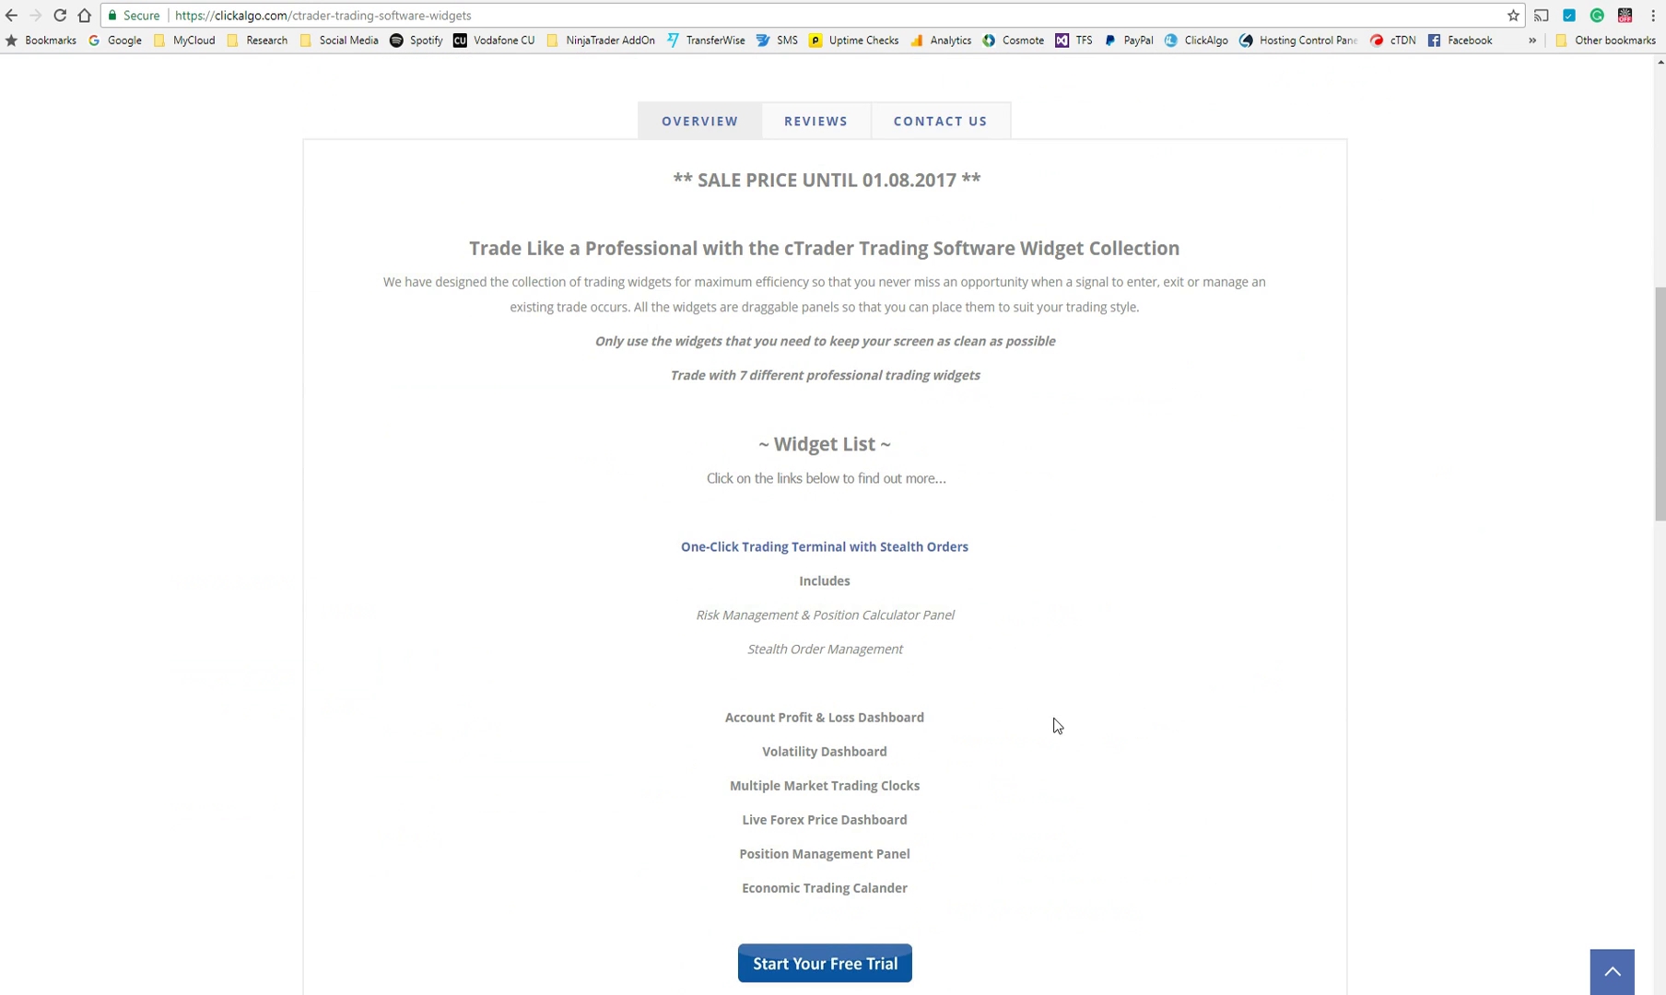
{"action": "scroll", "coordinate": [1085, 702], "scroll_direction": "down", "scroll_amount": 3}
- Open the One-Click Trading Terminal with Stealth Orders page and browse its features
{"action": "left_click", "coordinate": [855, 256]}
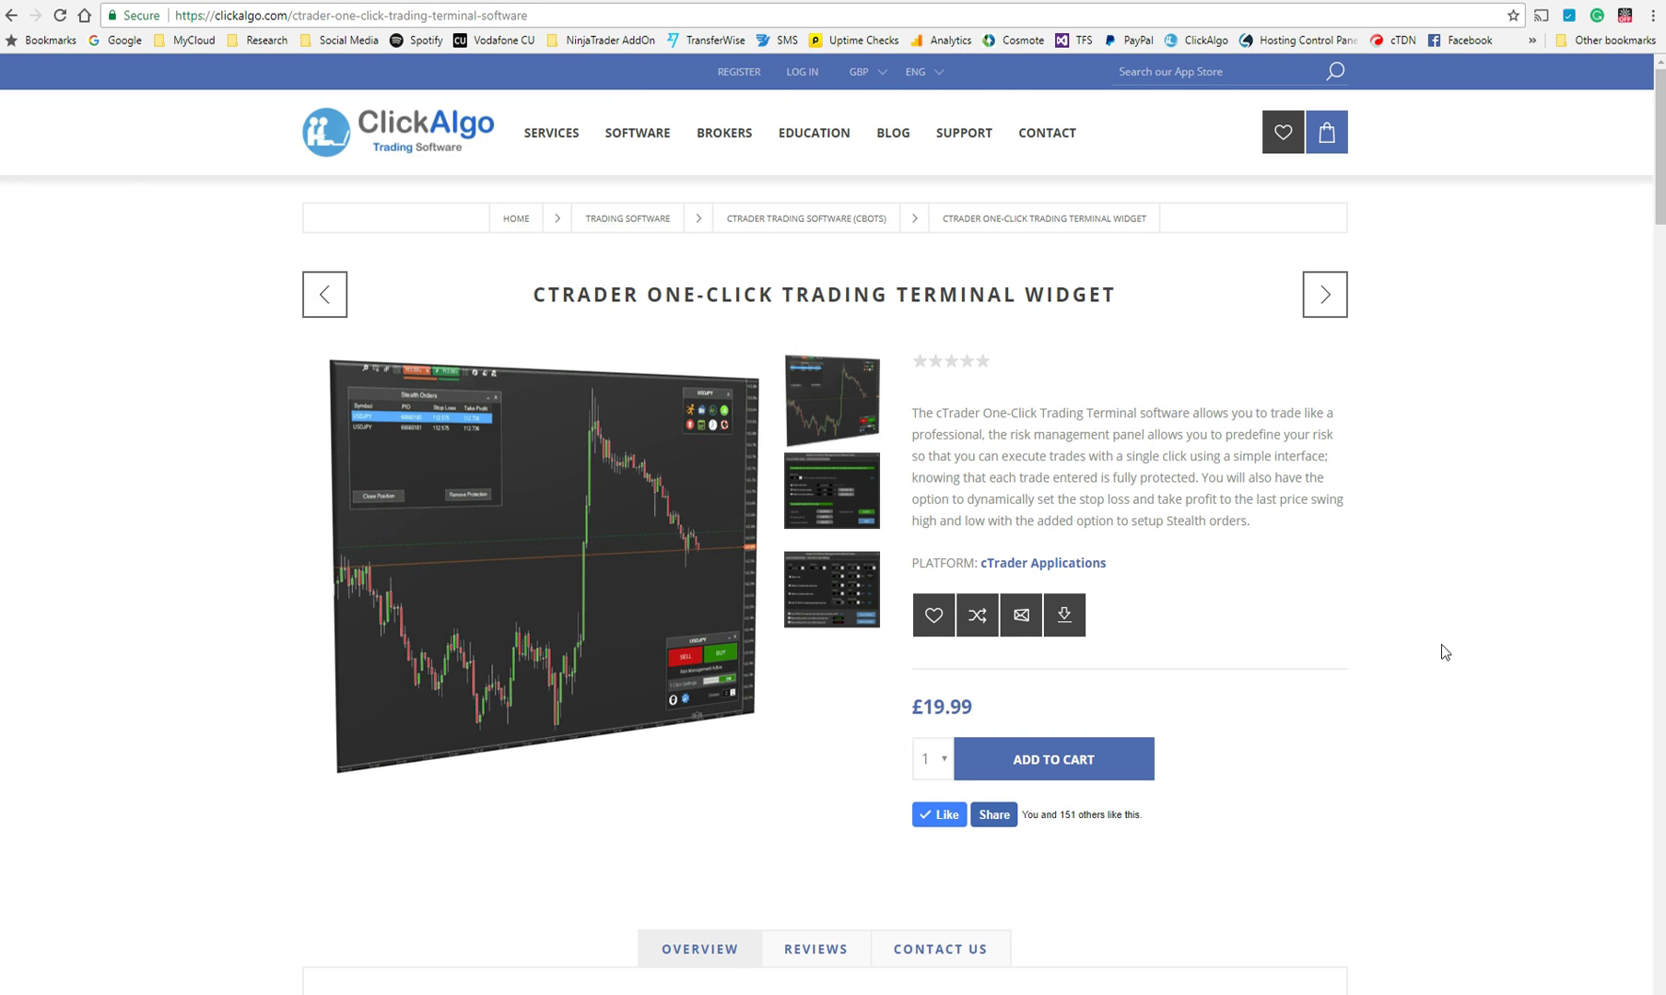
{"action": "scroll", "coordinate": [1443, 636], "scroll_direction": "down", "scroll_amount": 15}
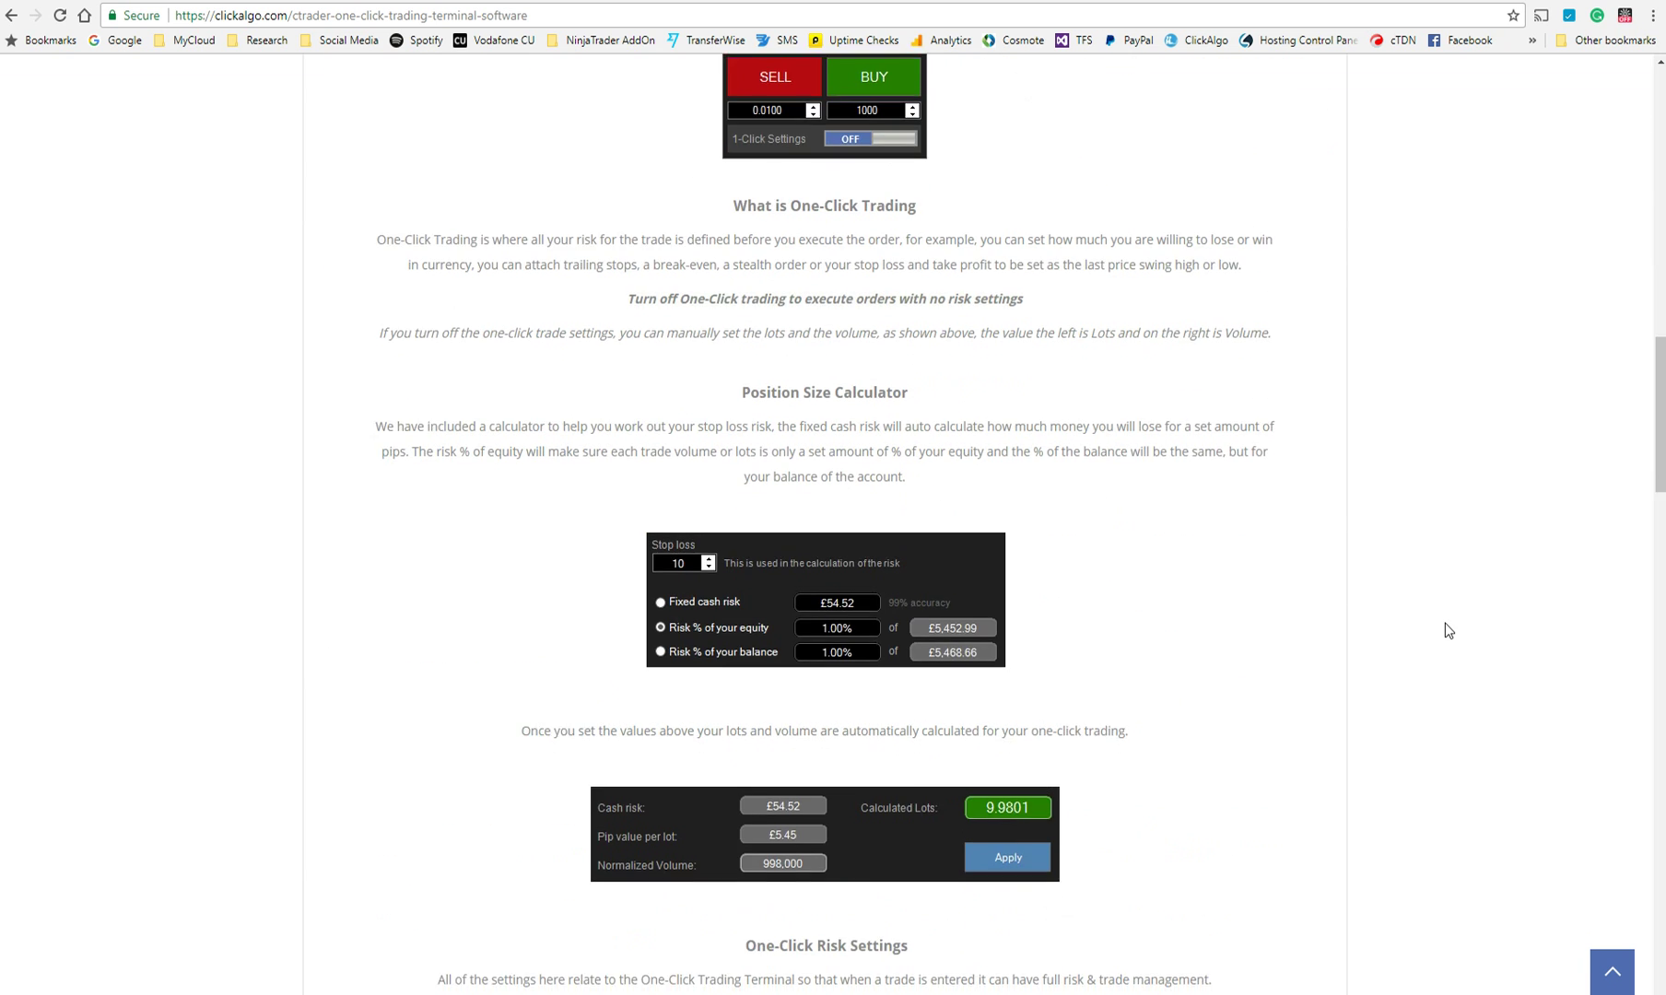
{"action": "scroll", "coordinate": [1445, 624], "scroll_direction": "down", "scroll_amount": 18}
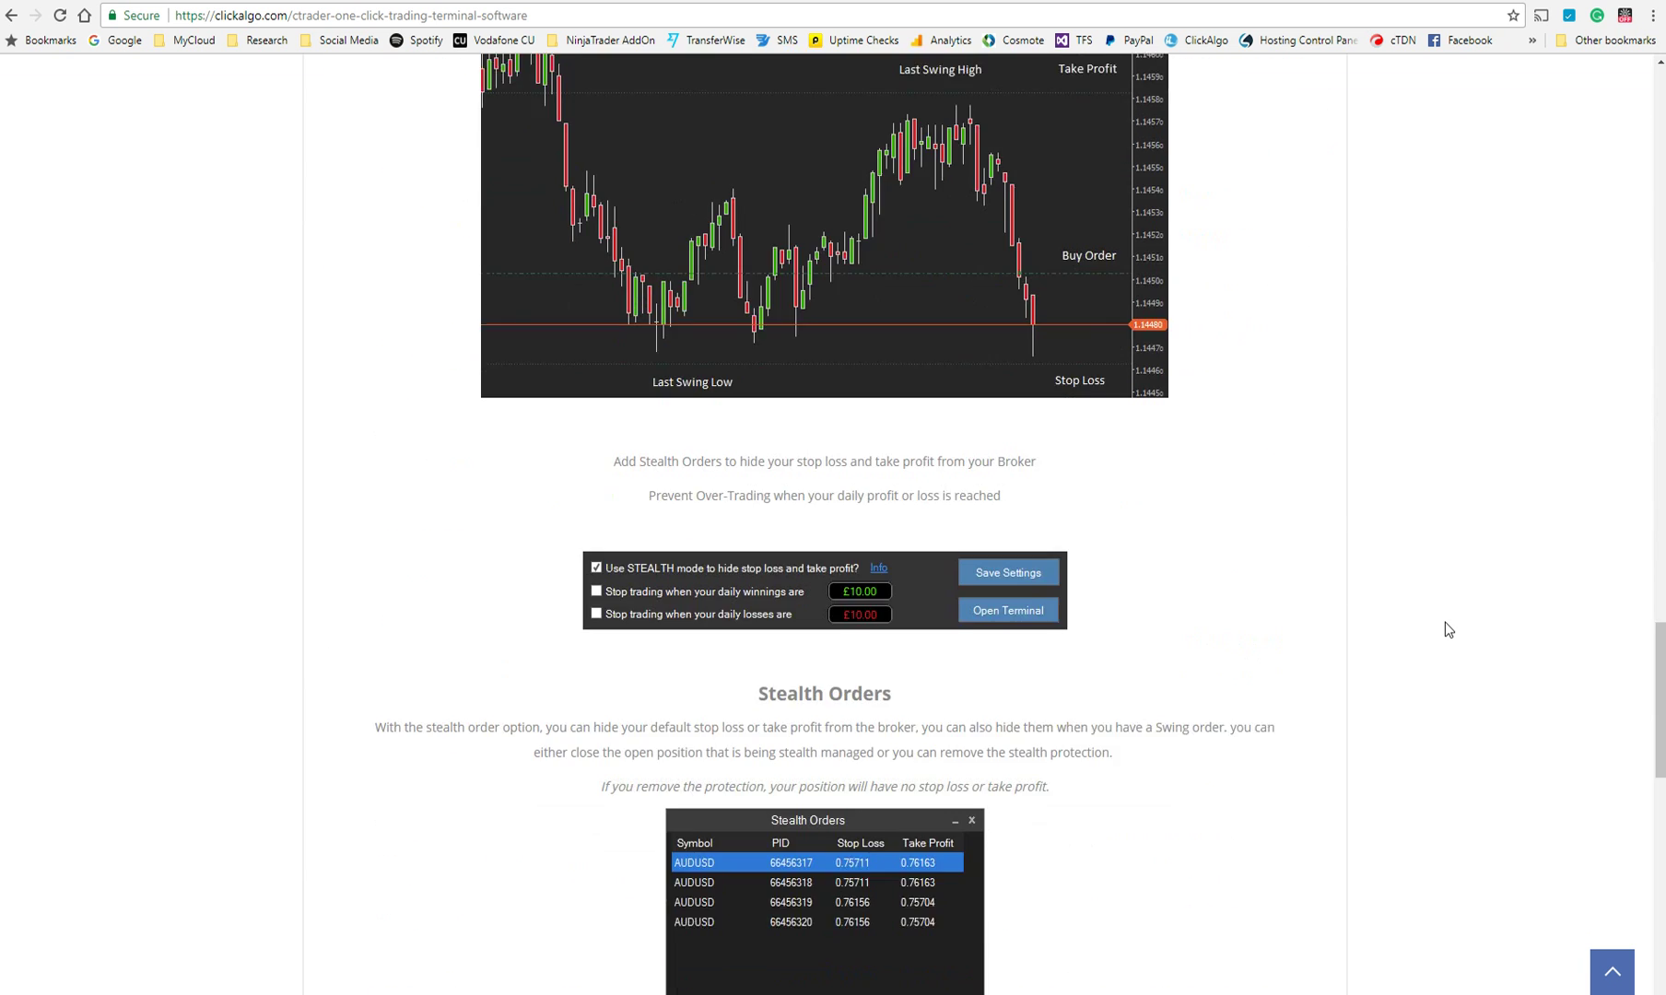
{"action": "scroll", "coordinate": [1445, 624], "scroll_direction": "down", "scroll_amount": 9}
{"action": "scroll", "coordinate": [1446, 624], "scroll_direction": "up", "scroll_amount": 10}
{"action": "scroll", "coordinate": [1446, 624], "scroll_direction": "up", "scroll_amount": 10}
{"action": "scroll", "coordinate": [1130, 588], "scroll_direction": "up", "scroll_amount": 20}
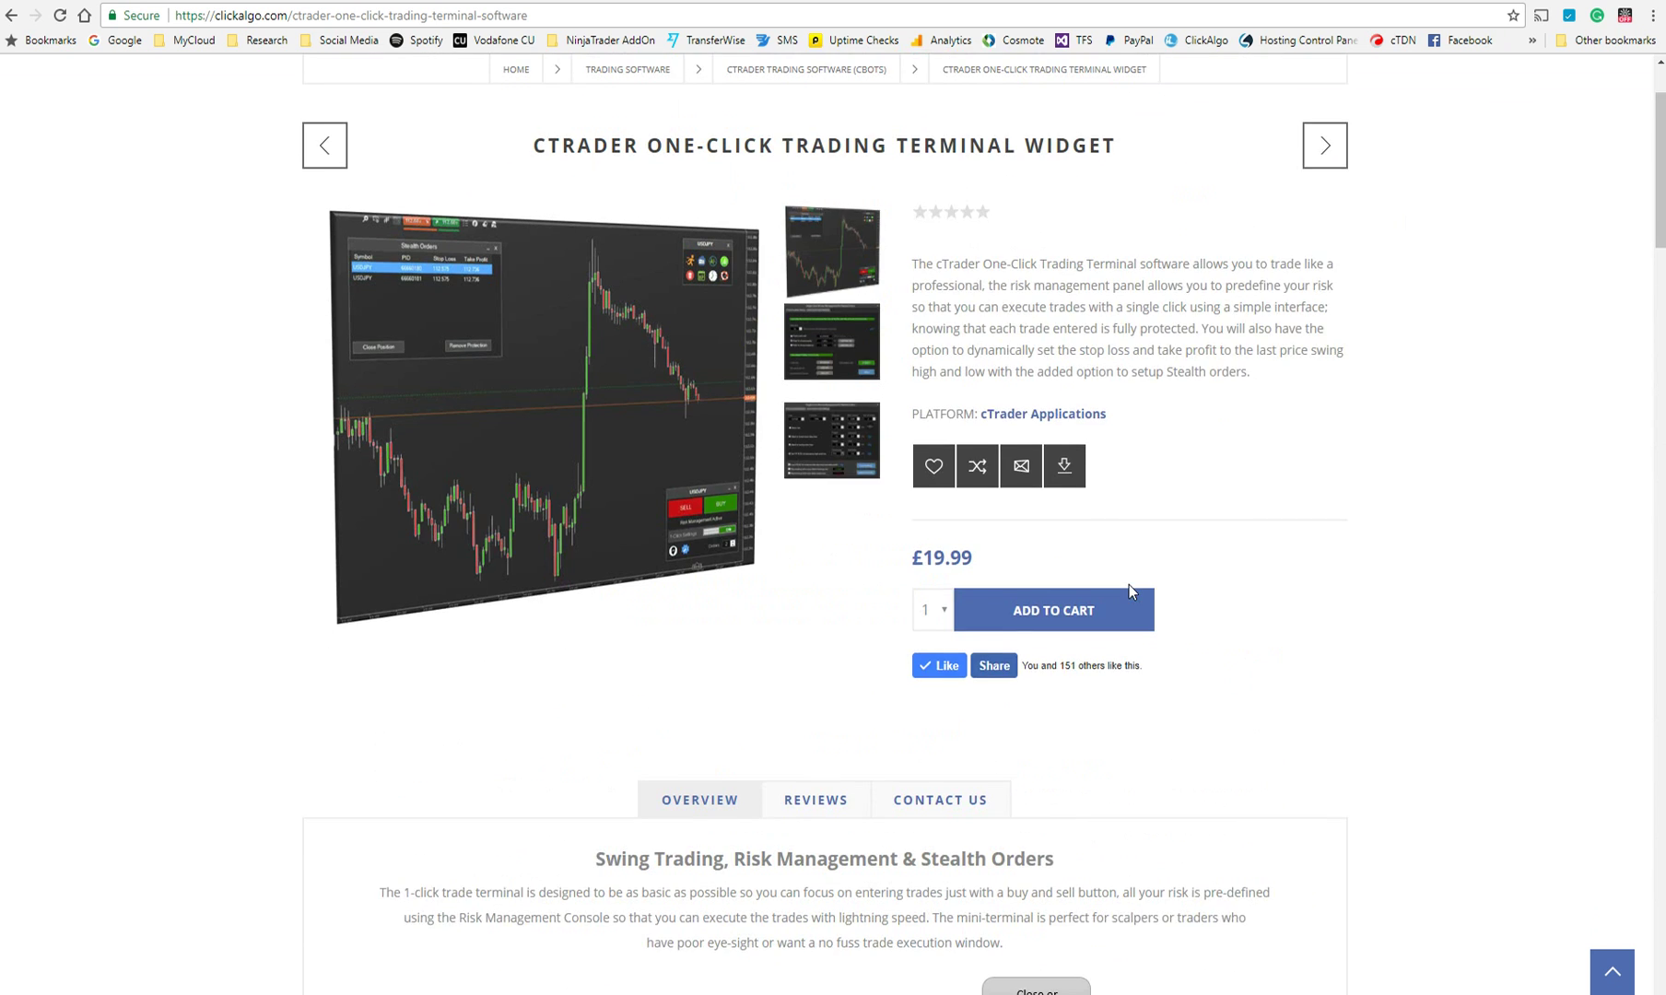